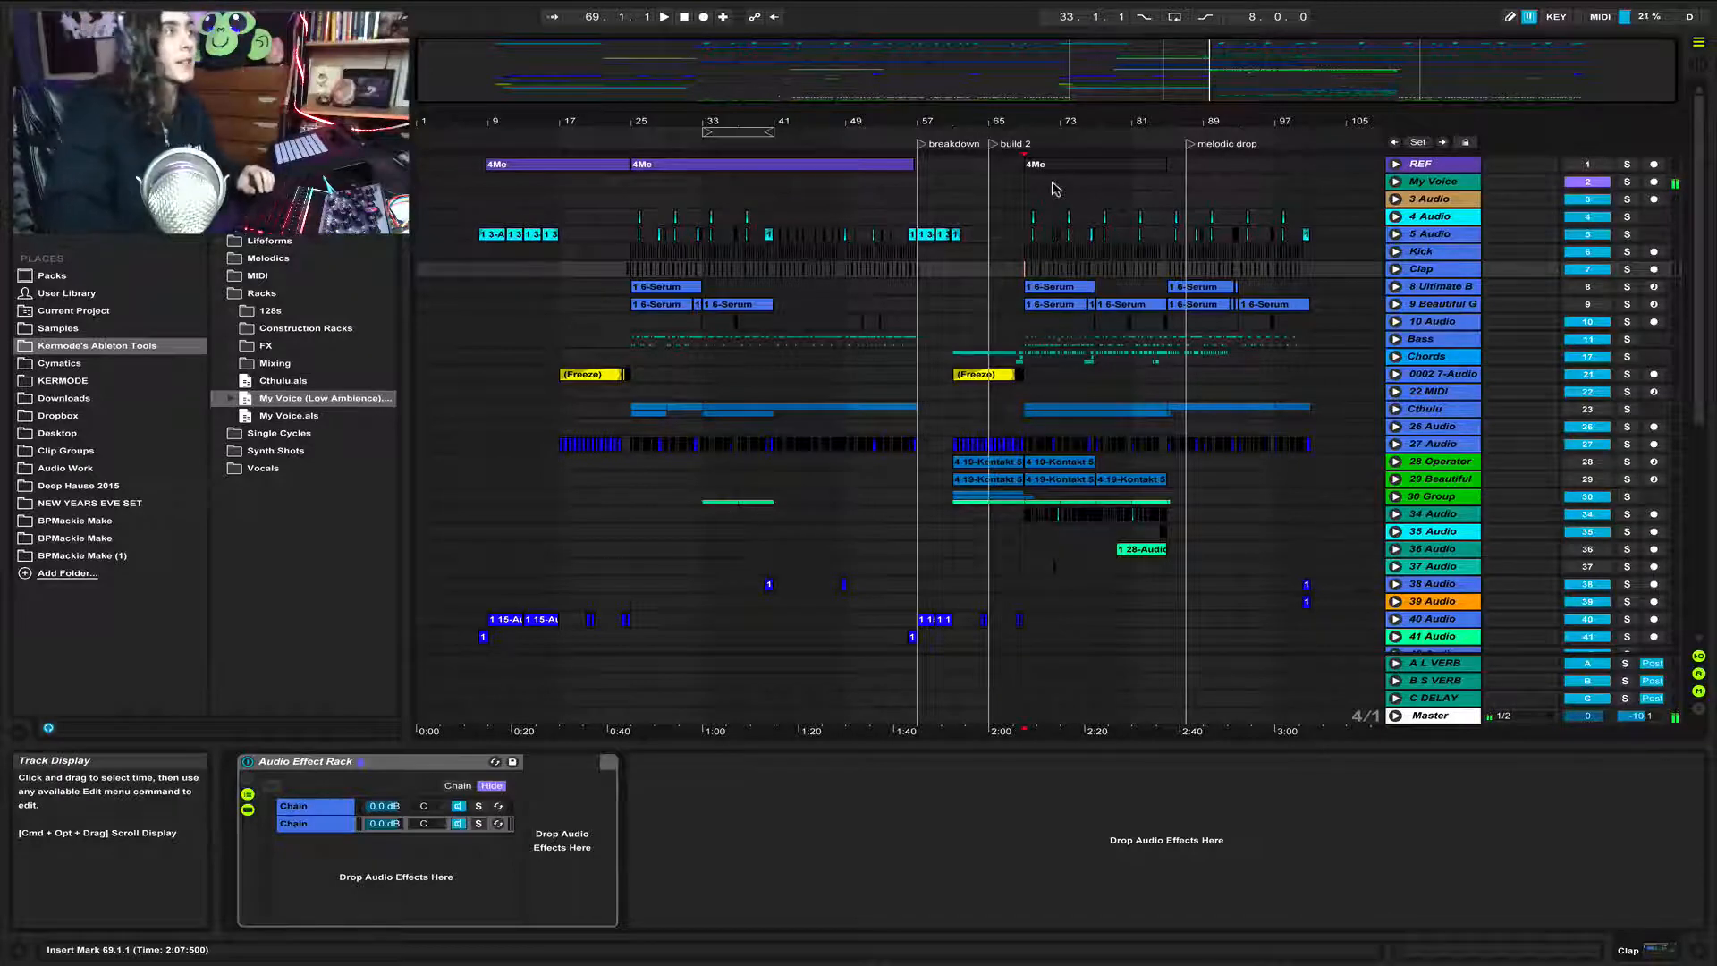
# Play the arrangement from bar 25, where the second 4Me clip on the reference track begins
pyautogui.click(629, 198)
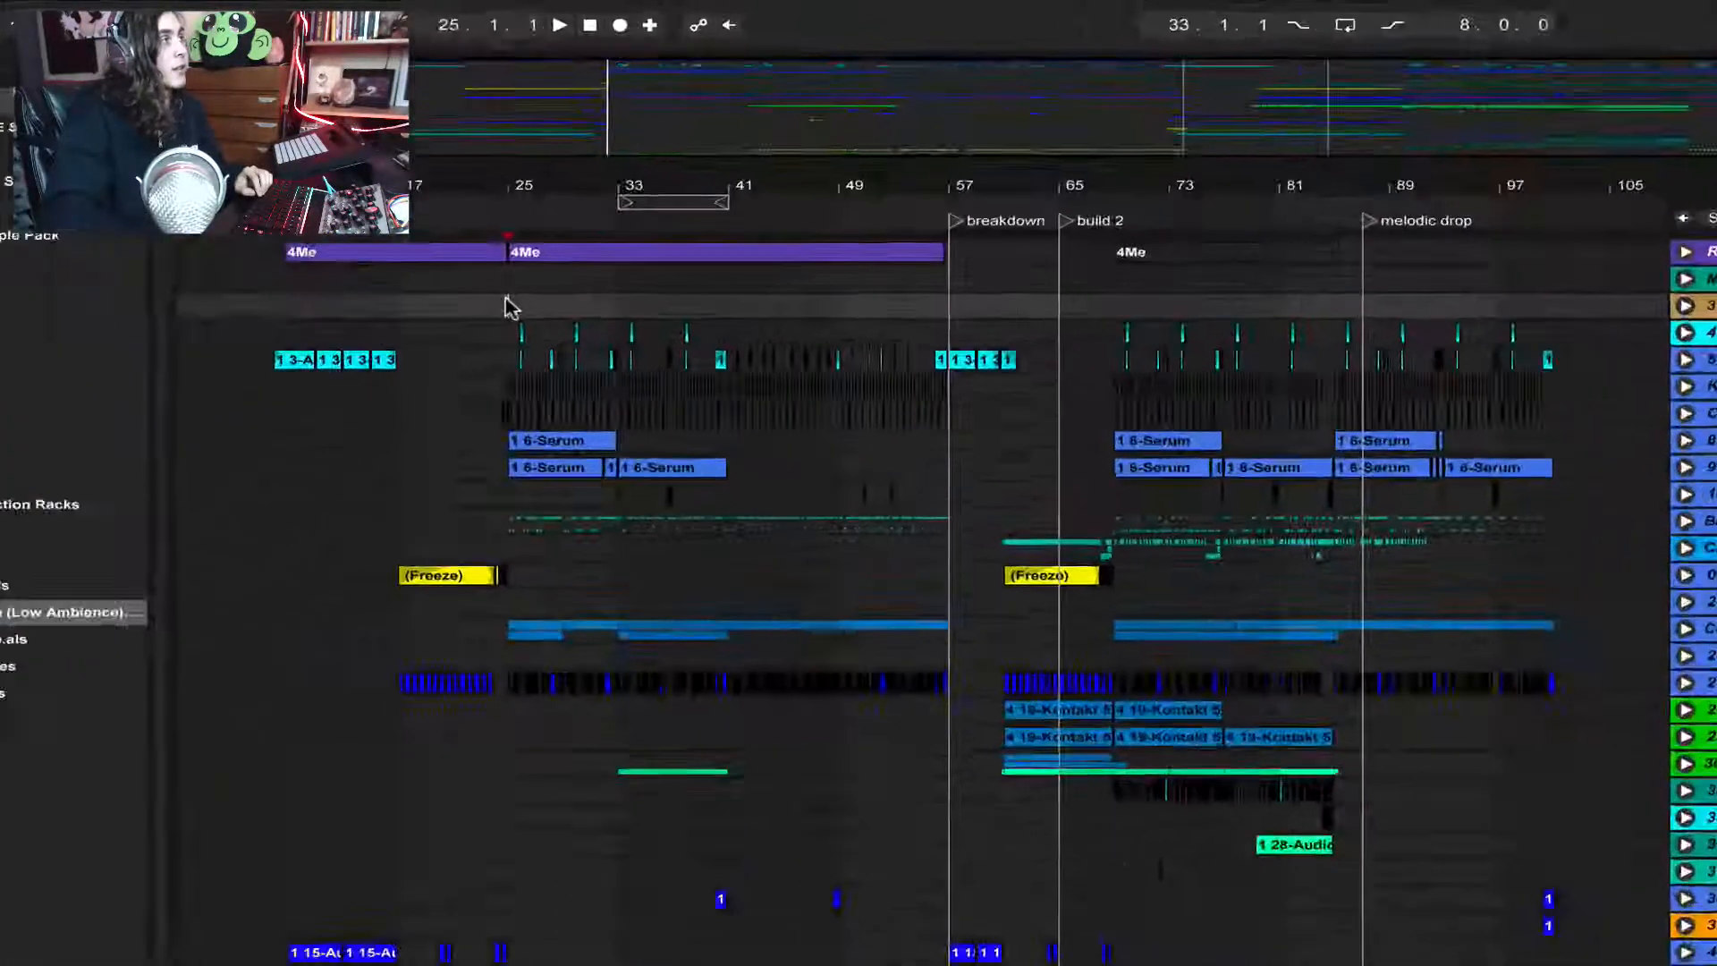
pyautogui.press('space')
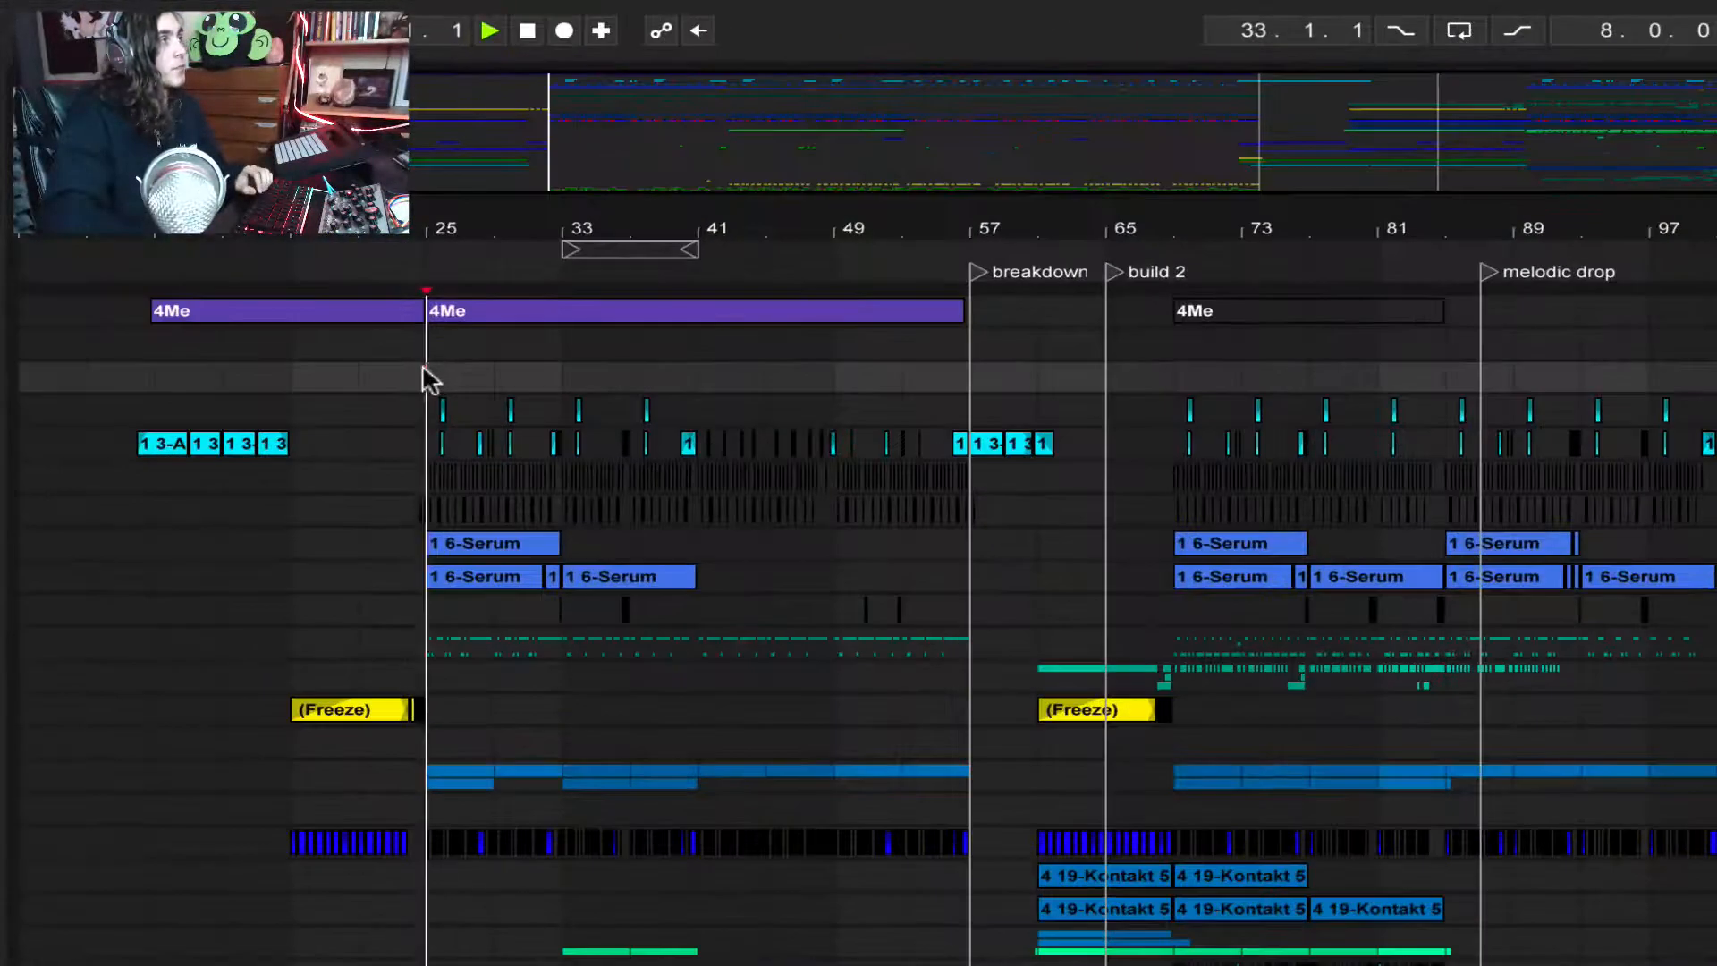
pyautogui.moveTo(449, 222); pyautogui.dragTo(490, 318)
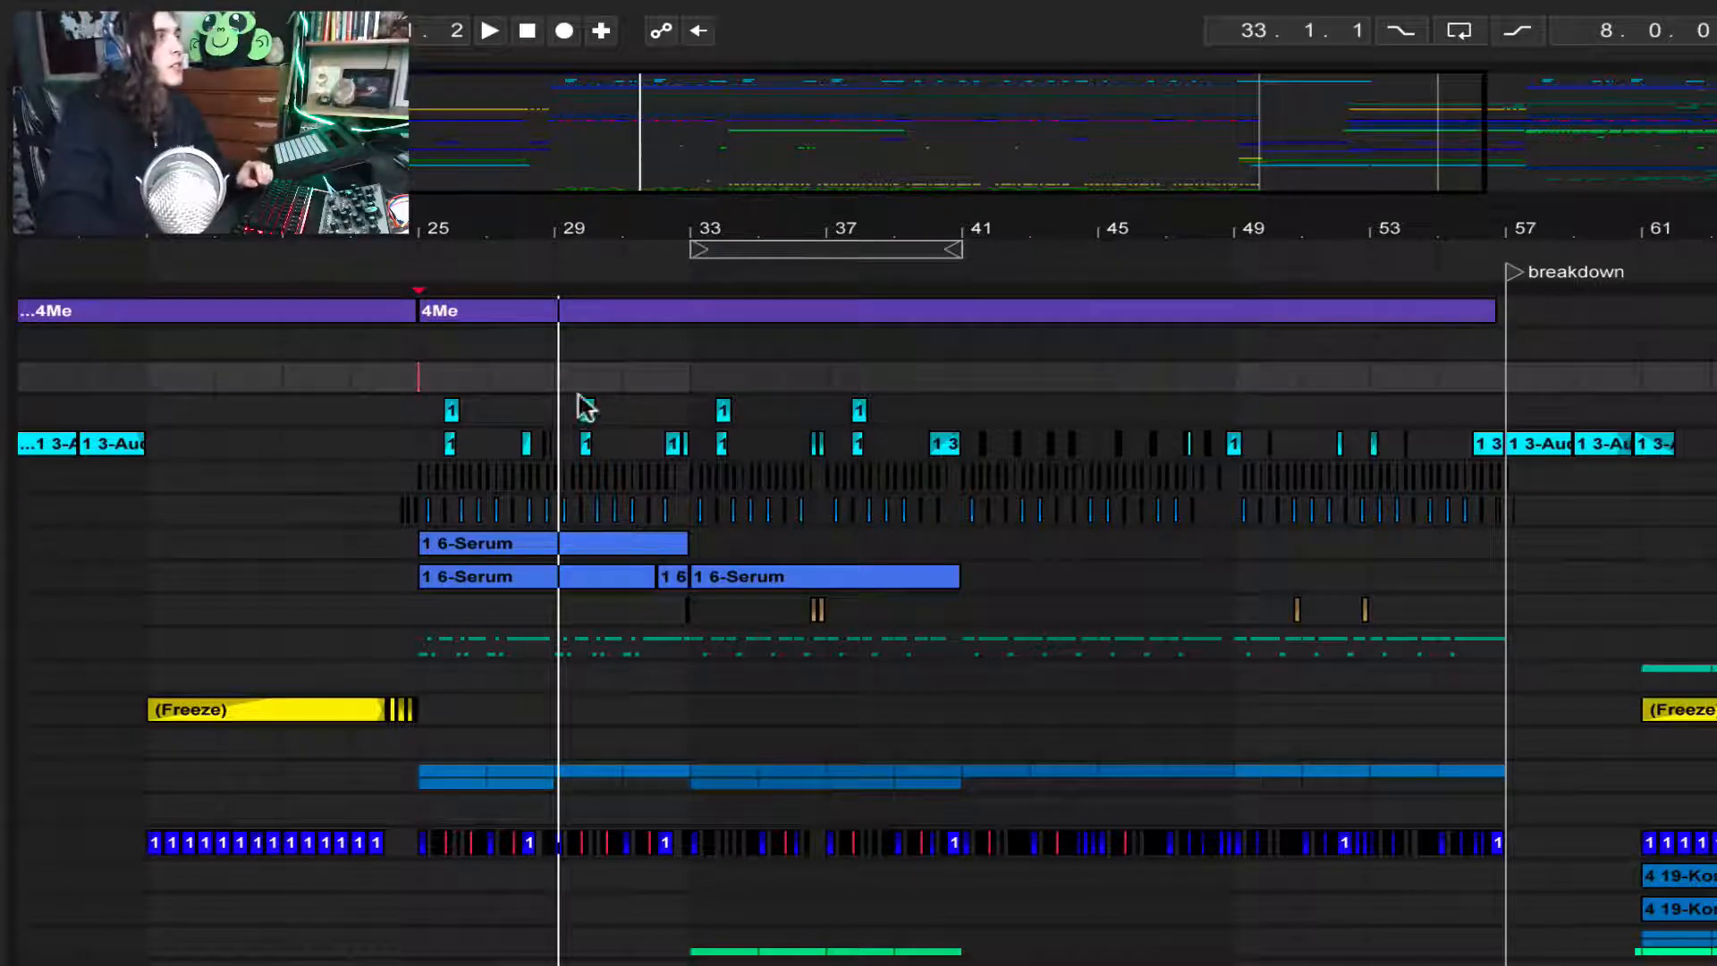
# Play the intro from the start of the clips on the 48 Group track
pyautogui.hscroll(-5, 277, 442)
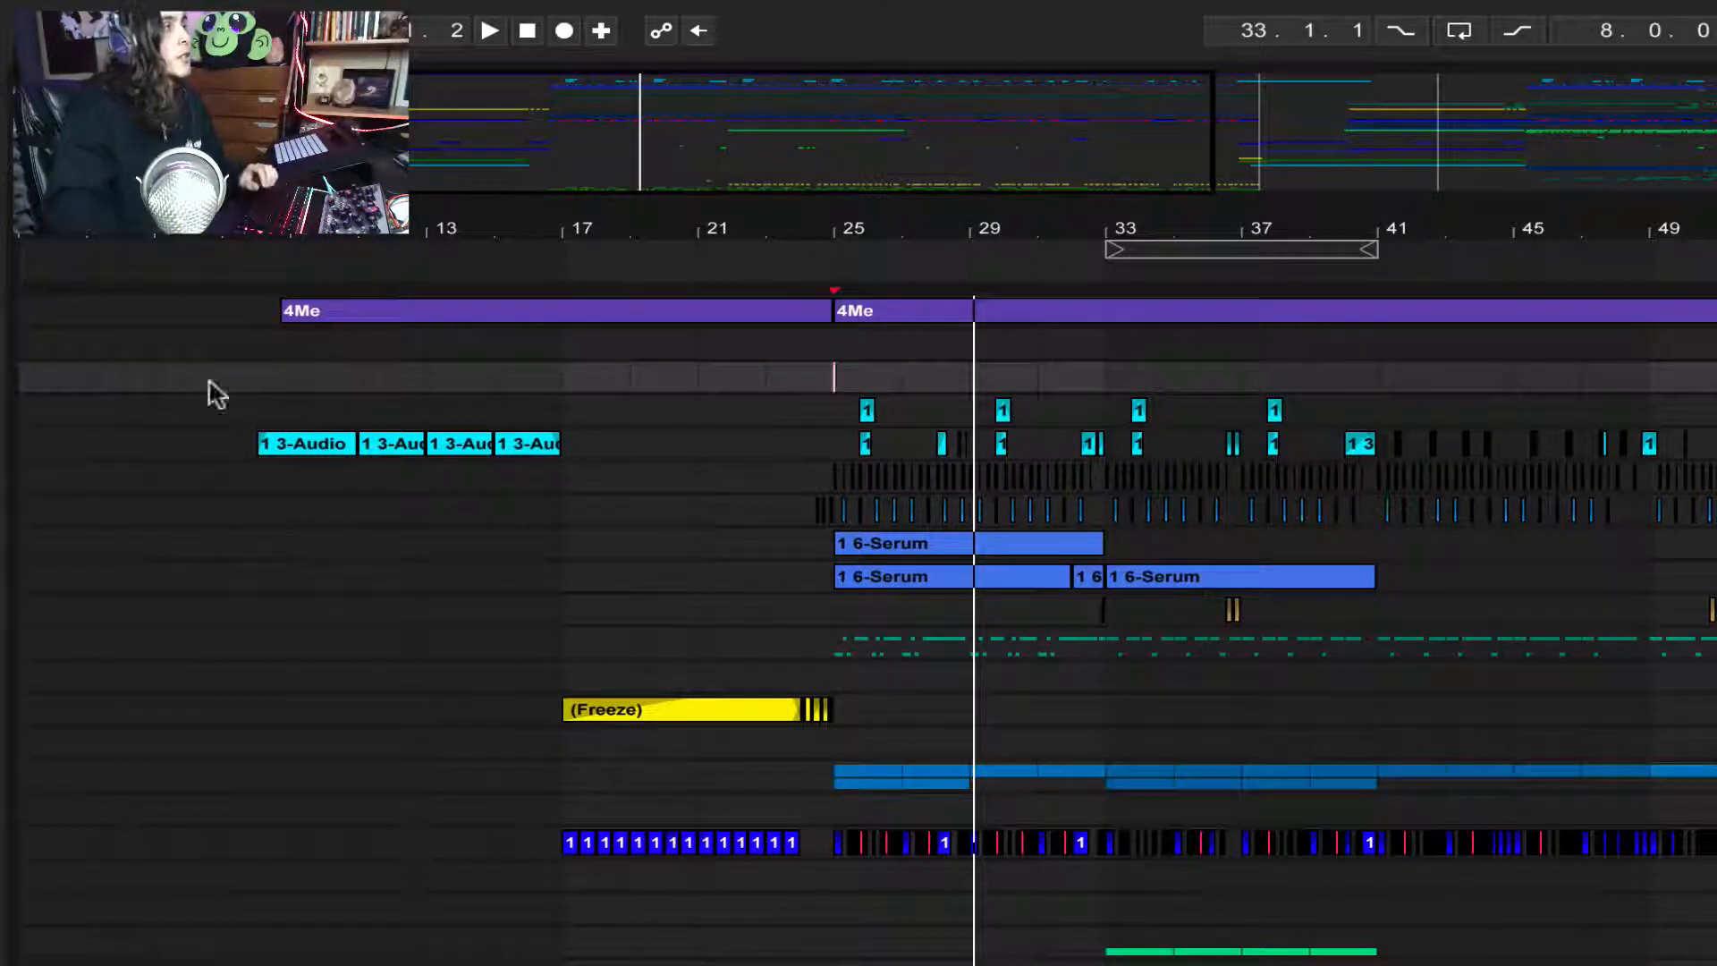
pyautogui.moveTo(222, 225); pyautogui.dragTo(223, 286)
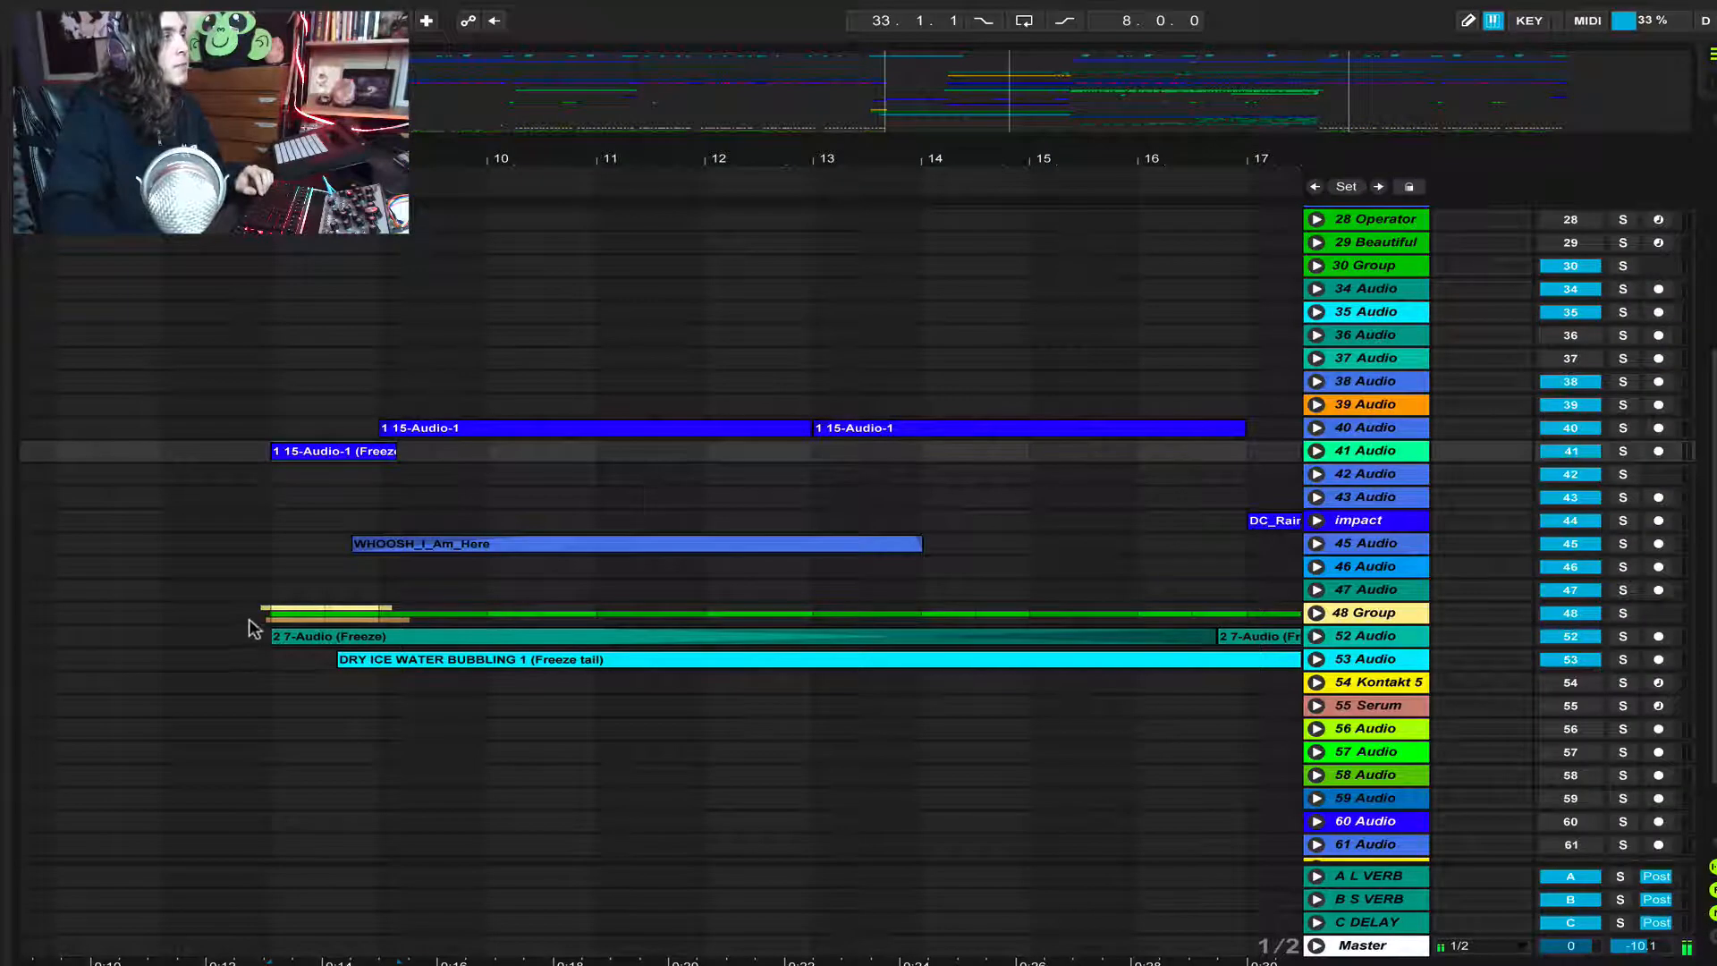
pyautogui.click(251, 617)
pyautogui.press('space')
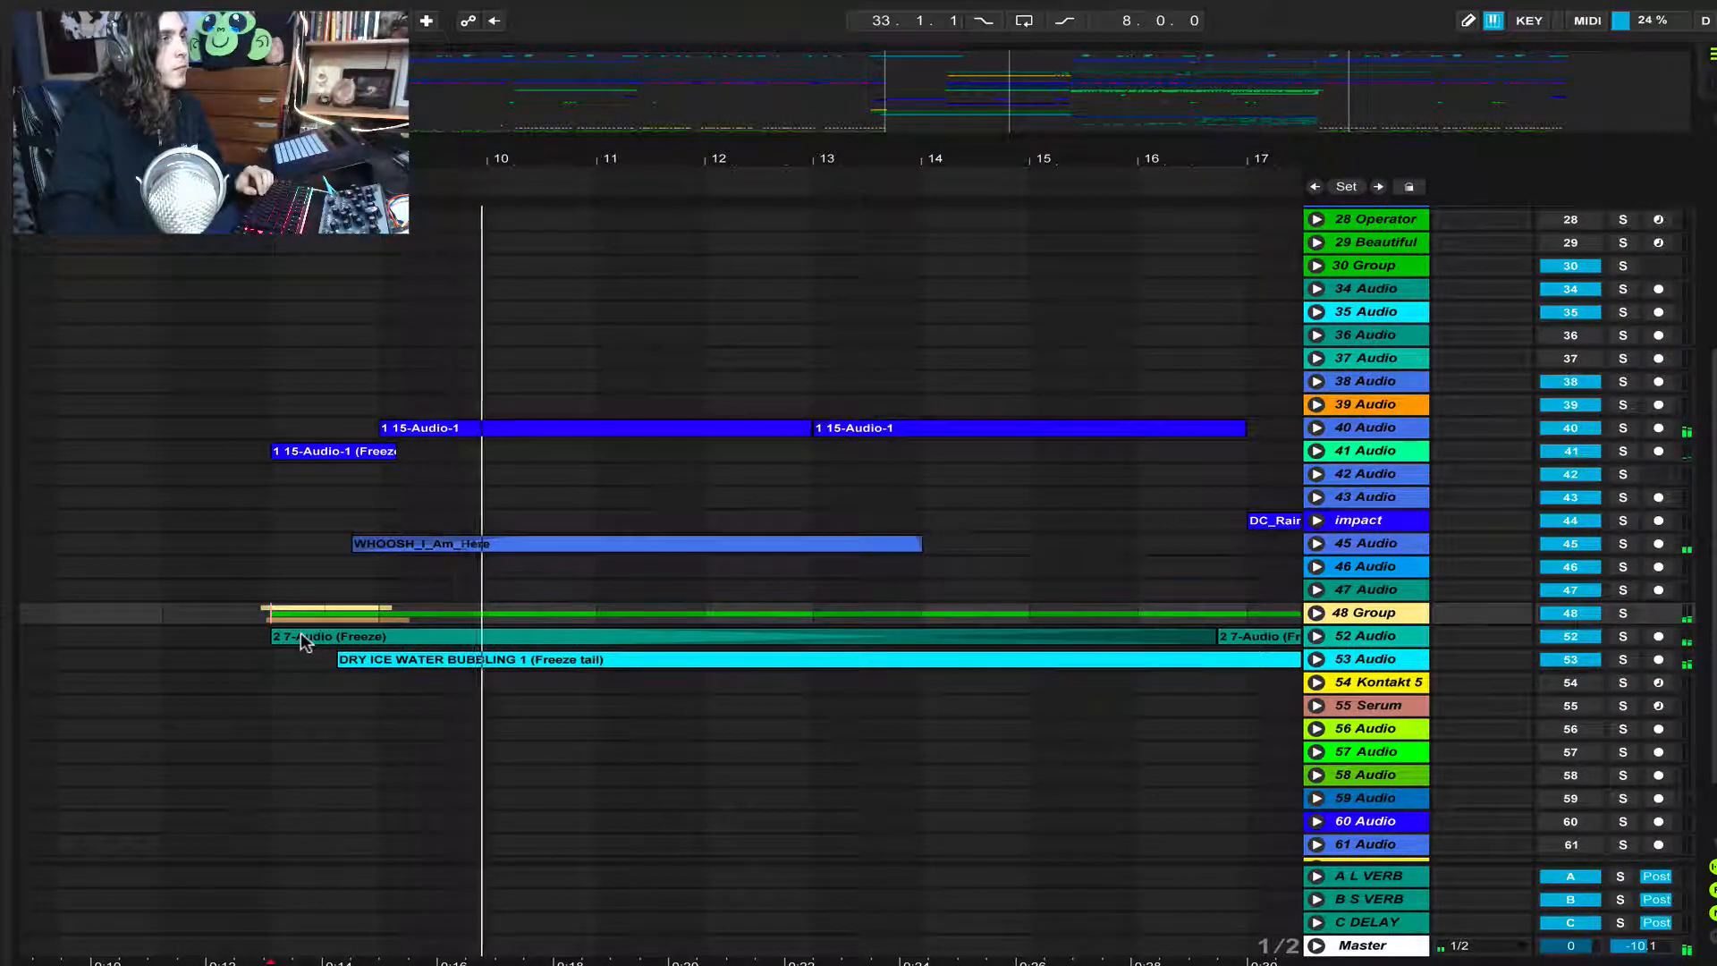
pyautogui.press('space')
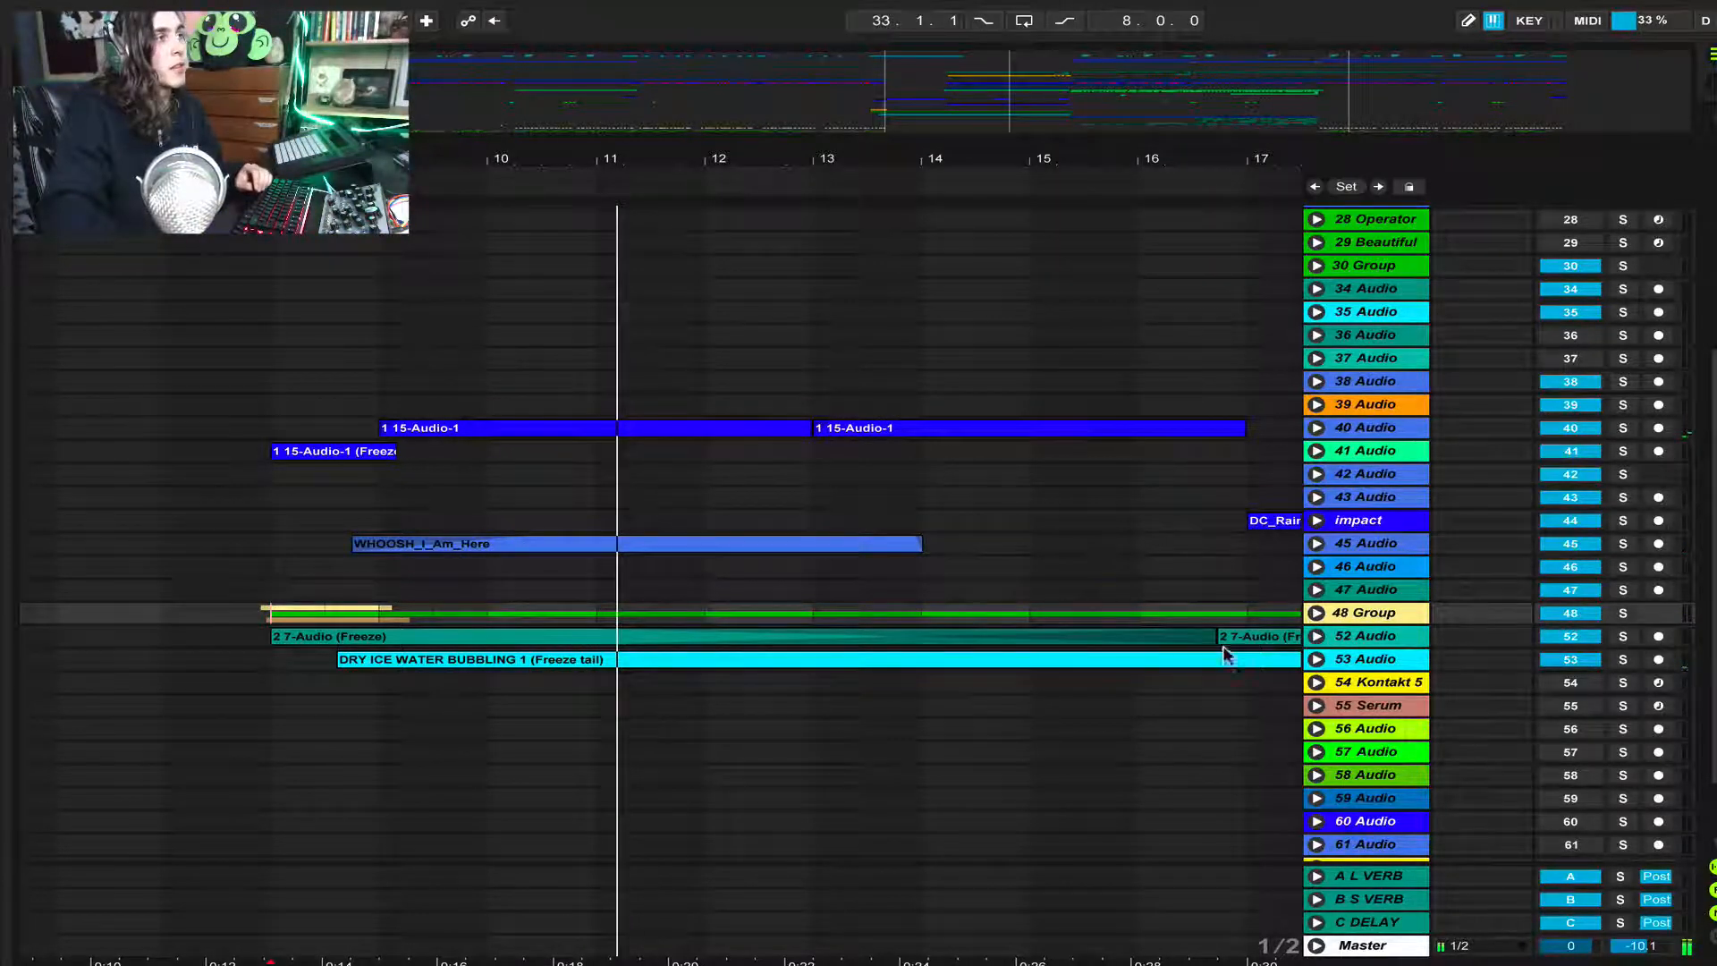
# Unfold 48 Group and audition the BB Misc - 1 clip with 49 Audio soloed, ending with the solo off
pyautogui.click(1316, 613)
pyautogui.click(351, 663)
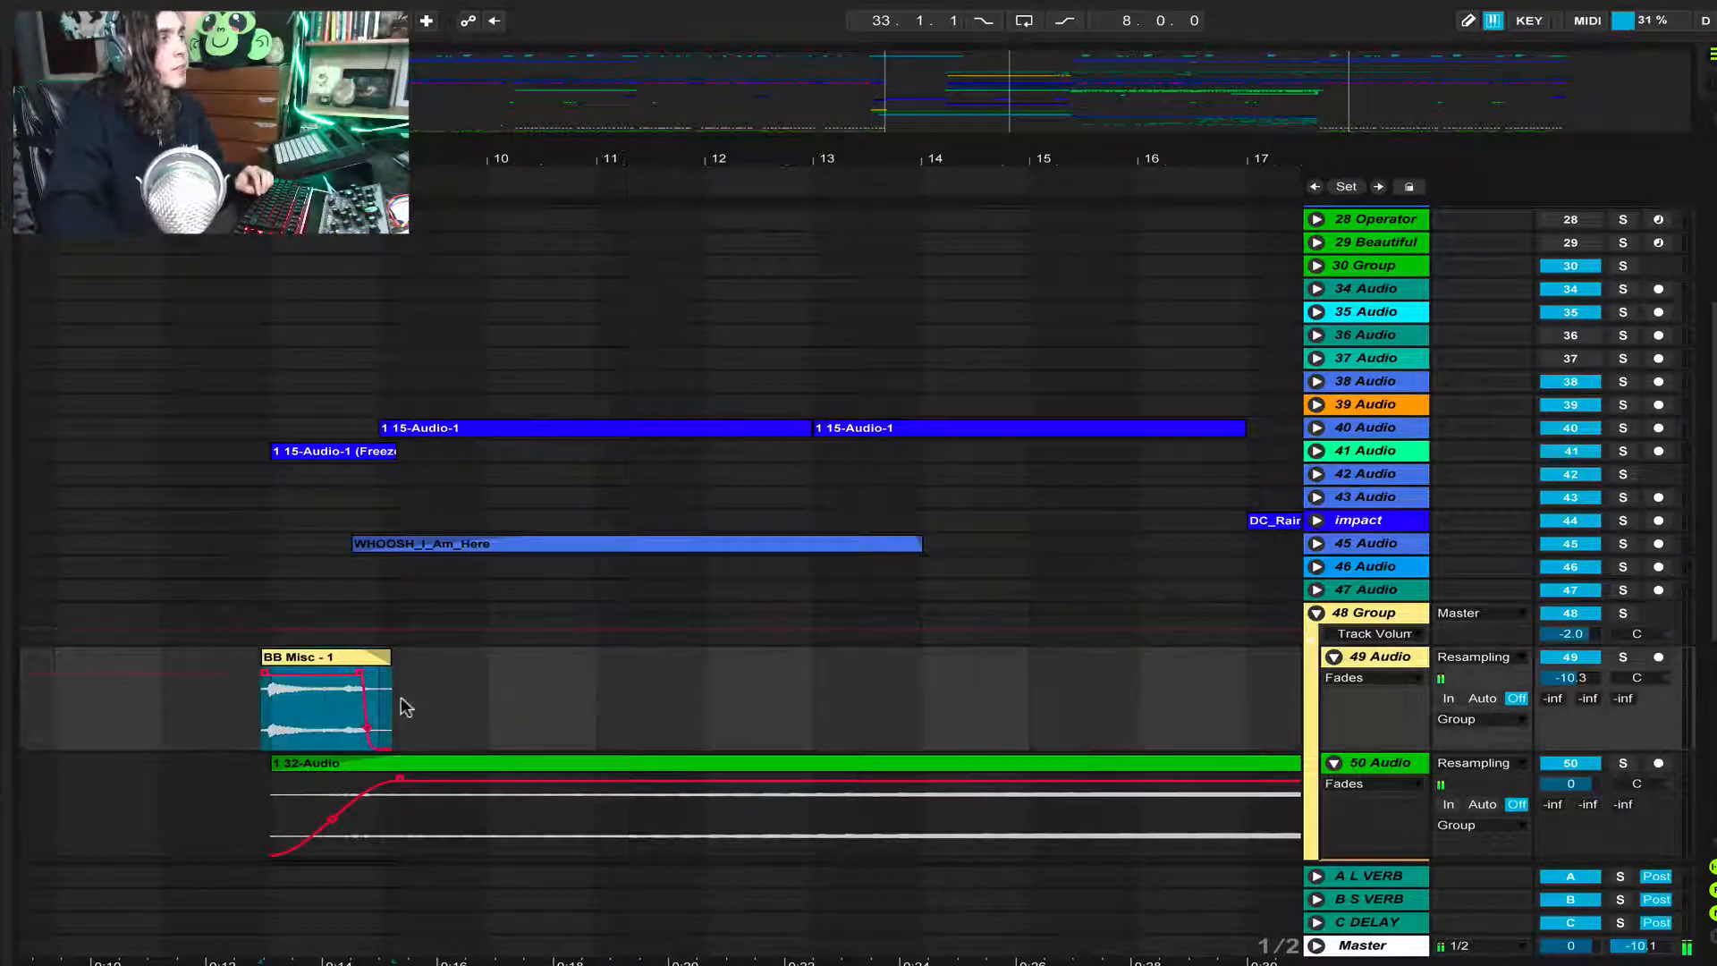
pyautogui.click(1623, 657)
pyautogui.press('space')
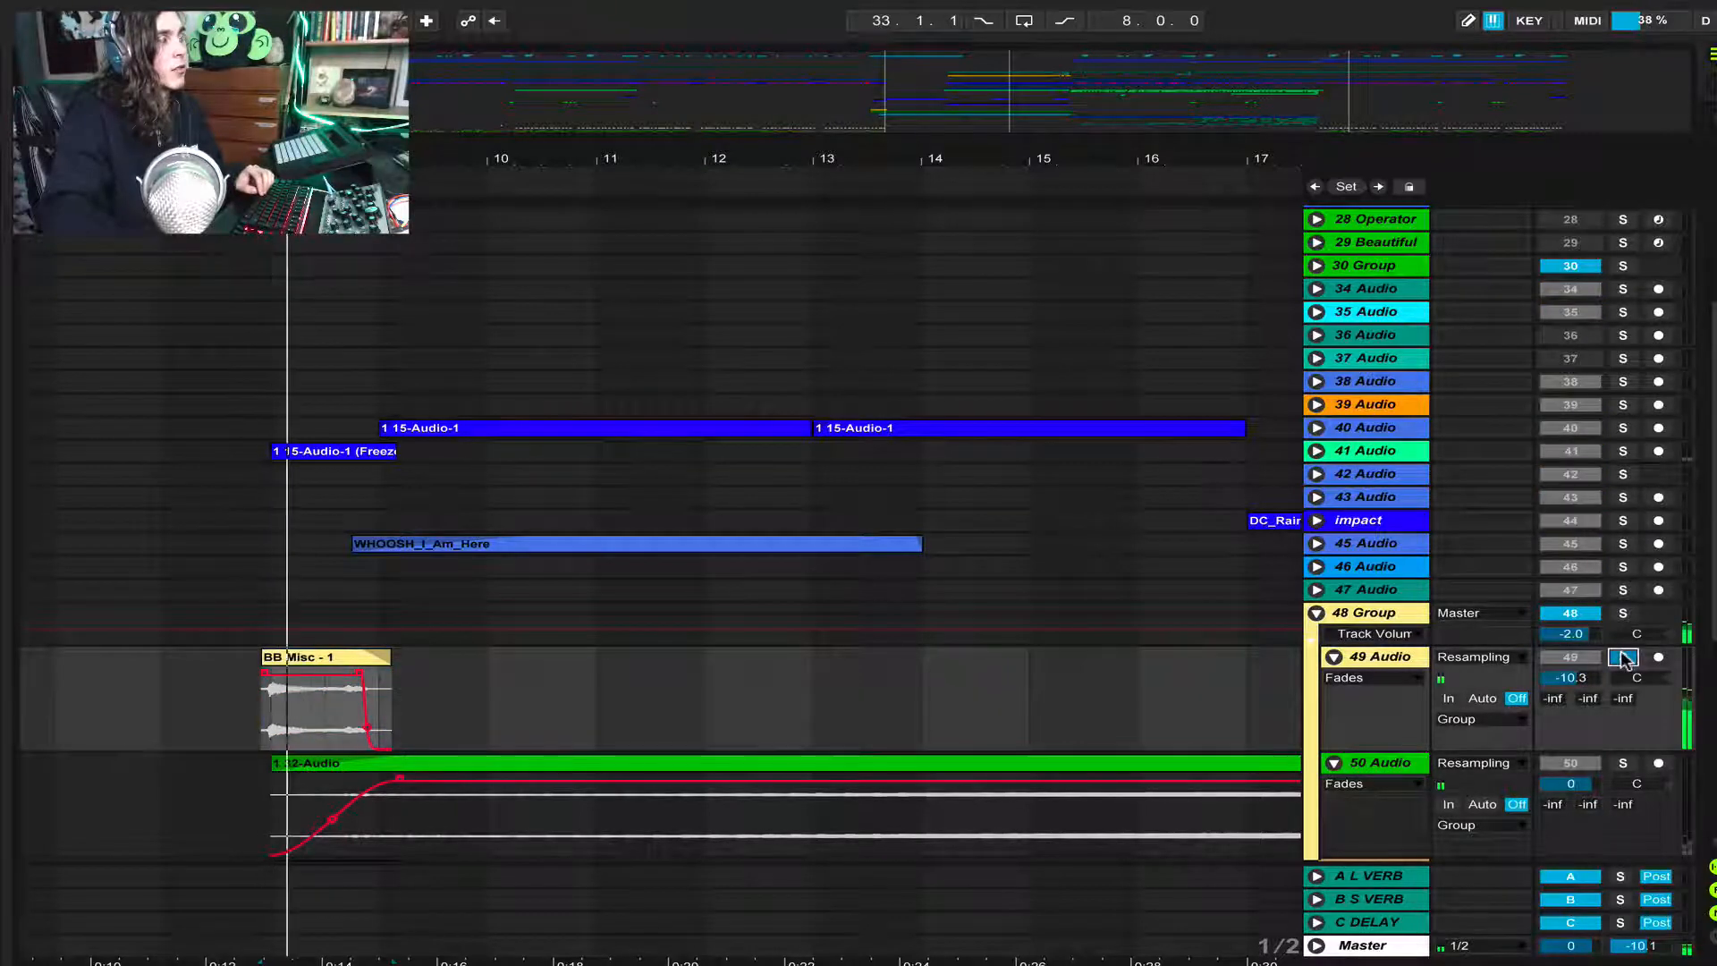
pyautogui.press('space')
pyautogui.press('space')
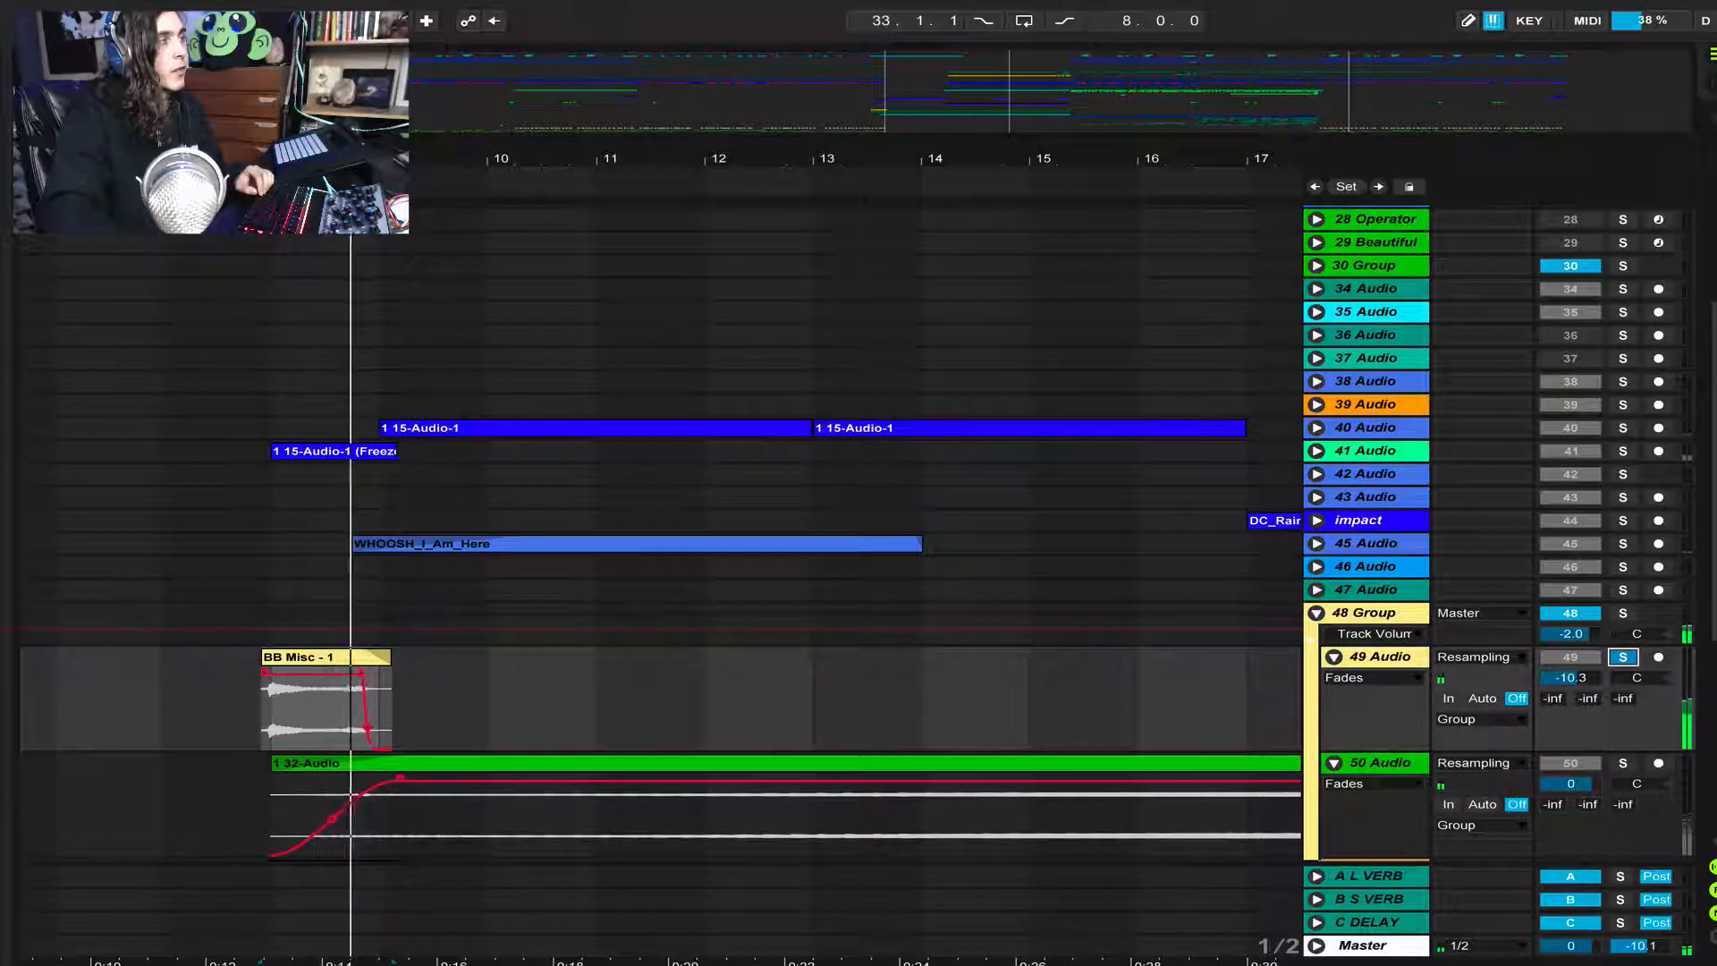
pyautogui.click(1623, 657)
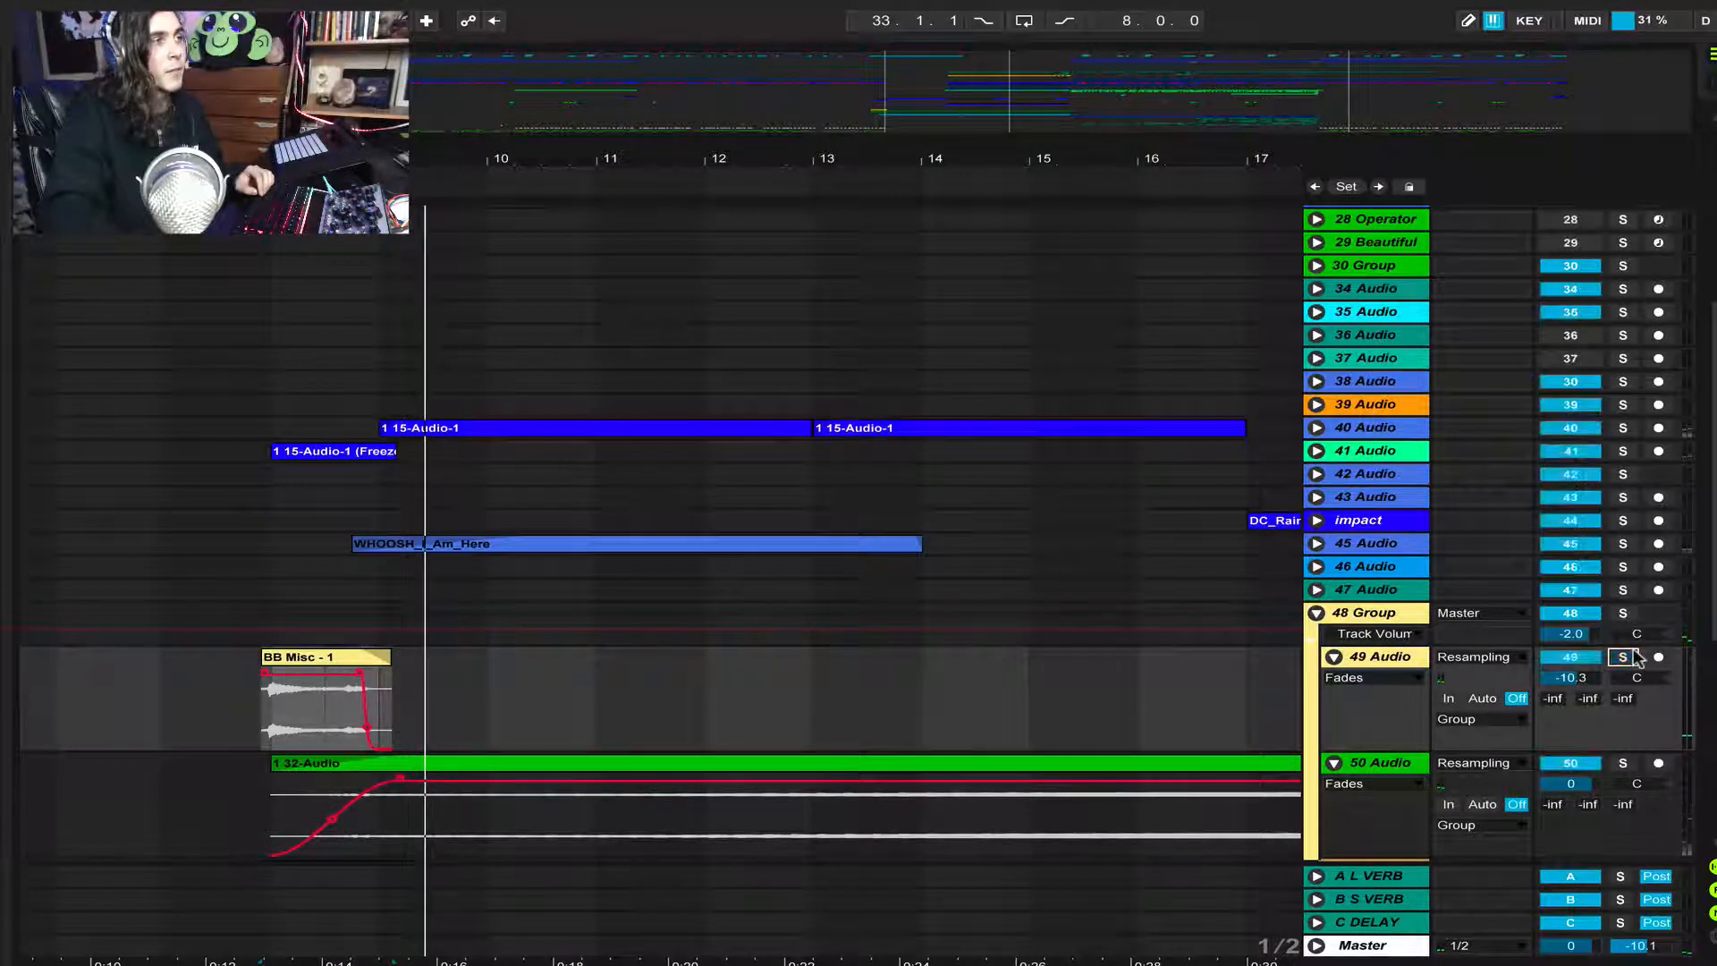
# Solo 50 Audio, audition its long 32-Audio clip through to the fade-out, and release the solo
pyautogui.click(1624, 763)
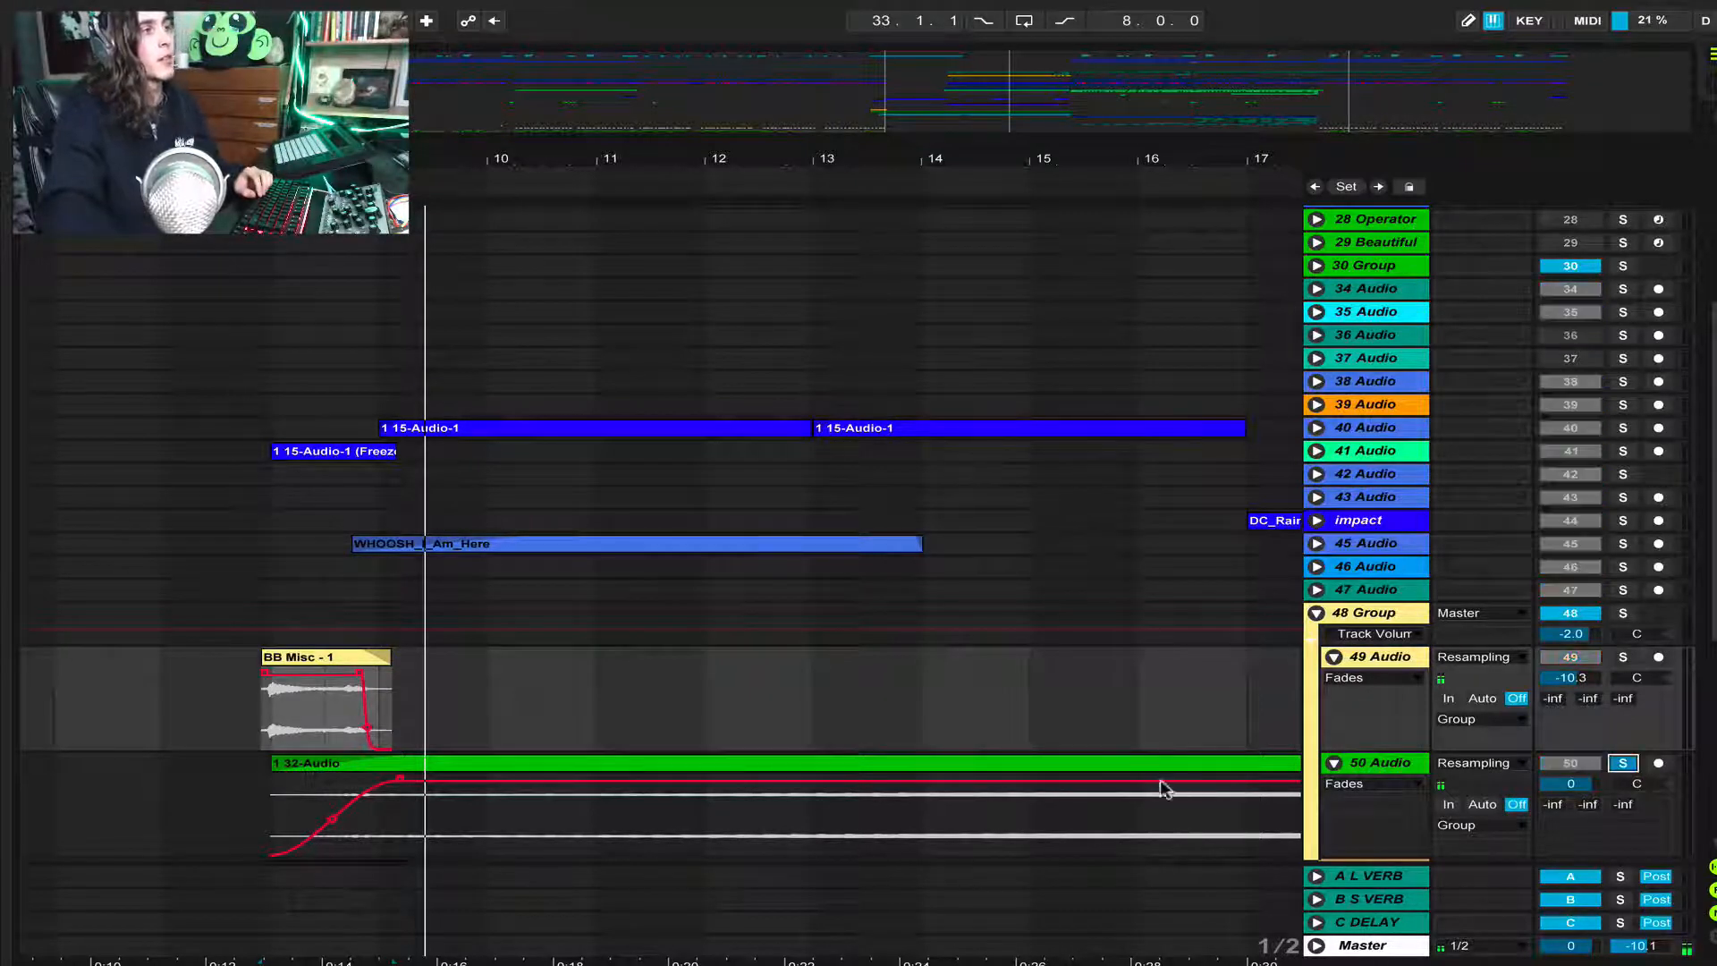
pyautogui.click(1152, 772)
pyautogui.press('space')
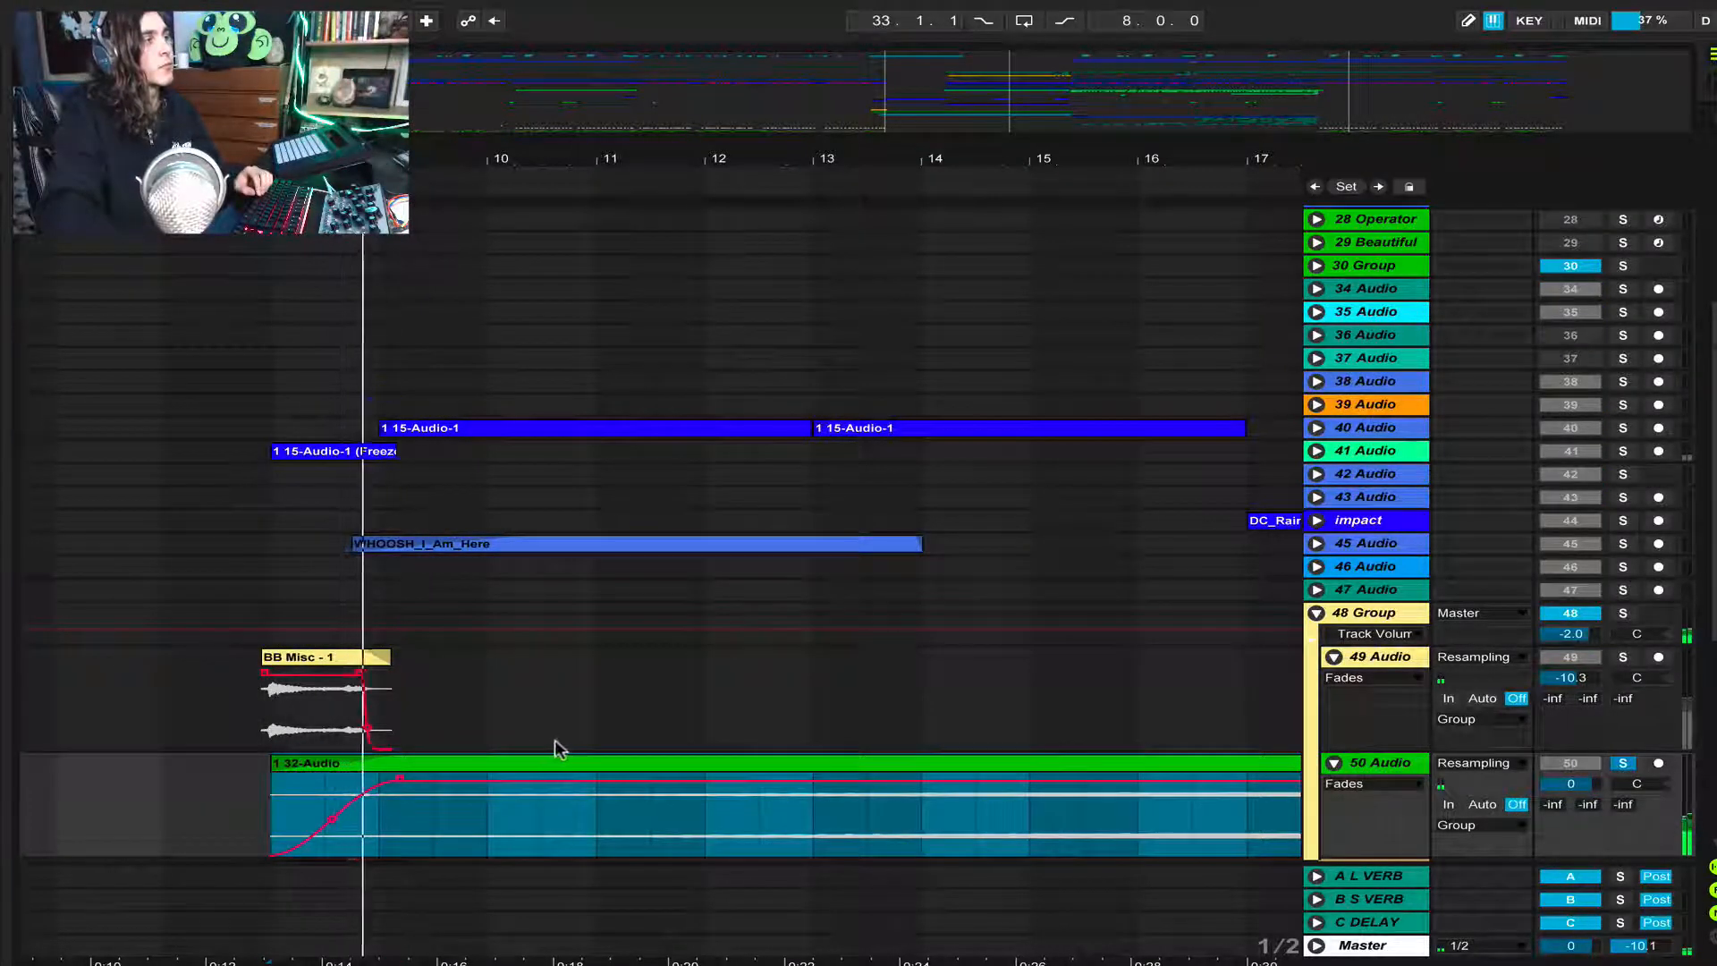
pyautogui.scroll(-1, 581, 748)
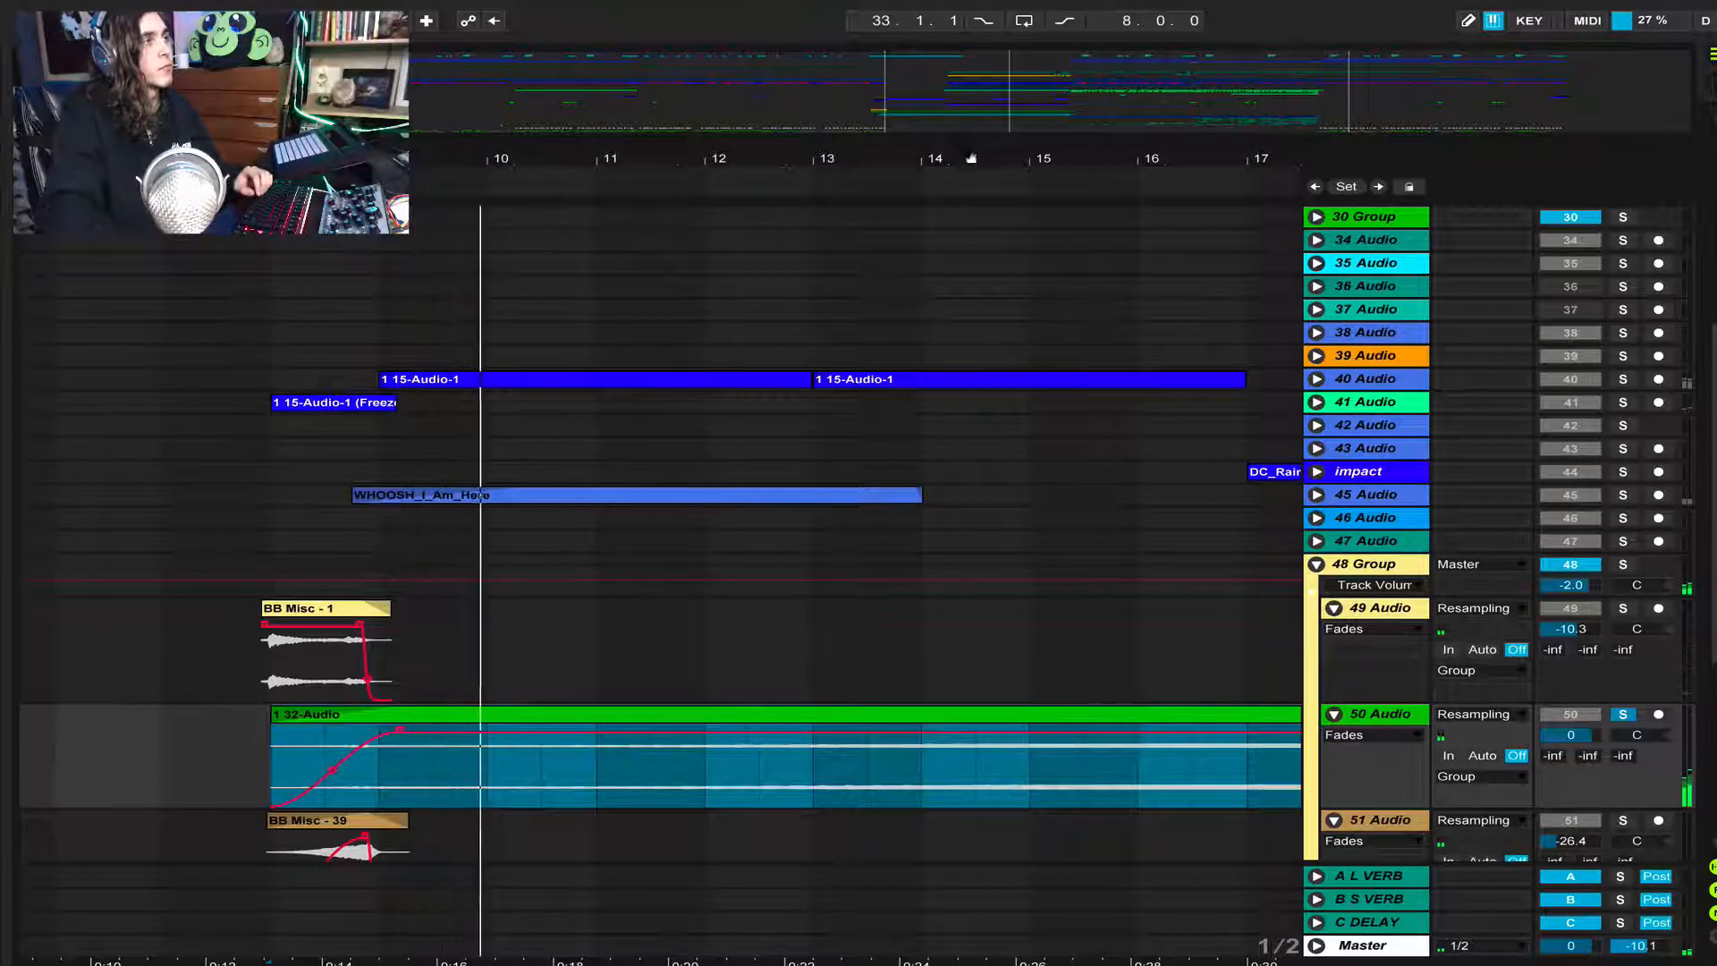
pyautogui.moveTo(969, 155); pyautogui.dragTo(754, 143)
pyautogui.moveTo(962, 128); pyautogui.dragTo(962, 87)
pyautogui.click(705, 726)
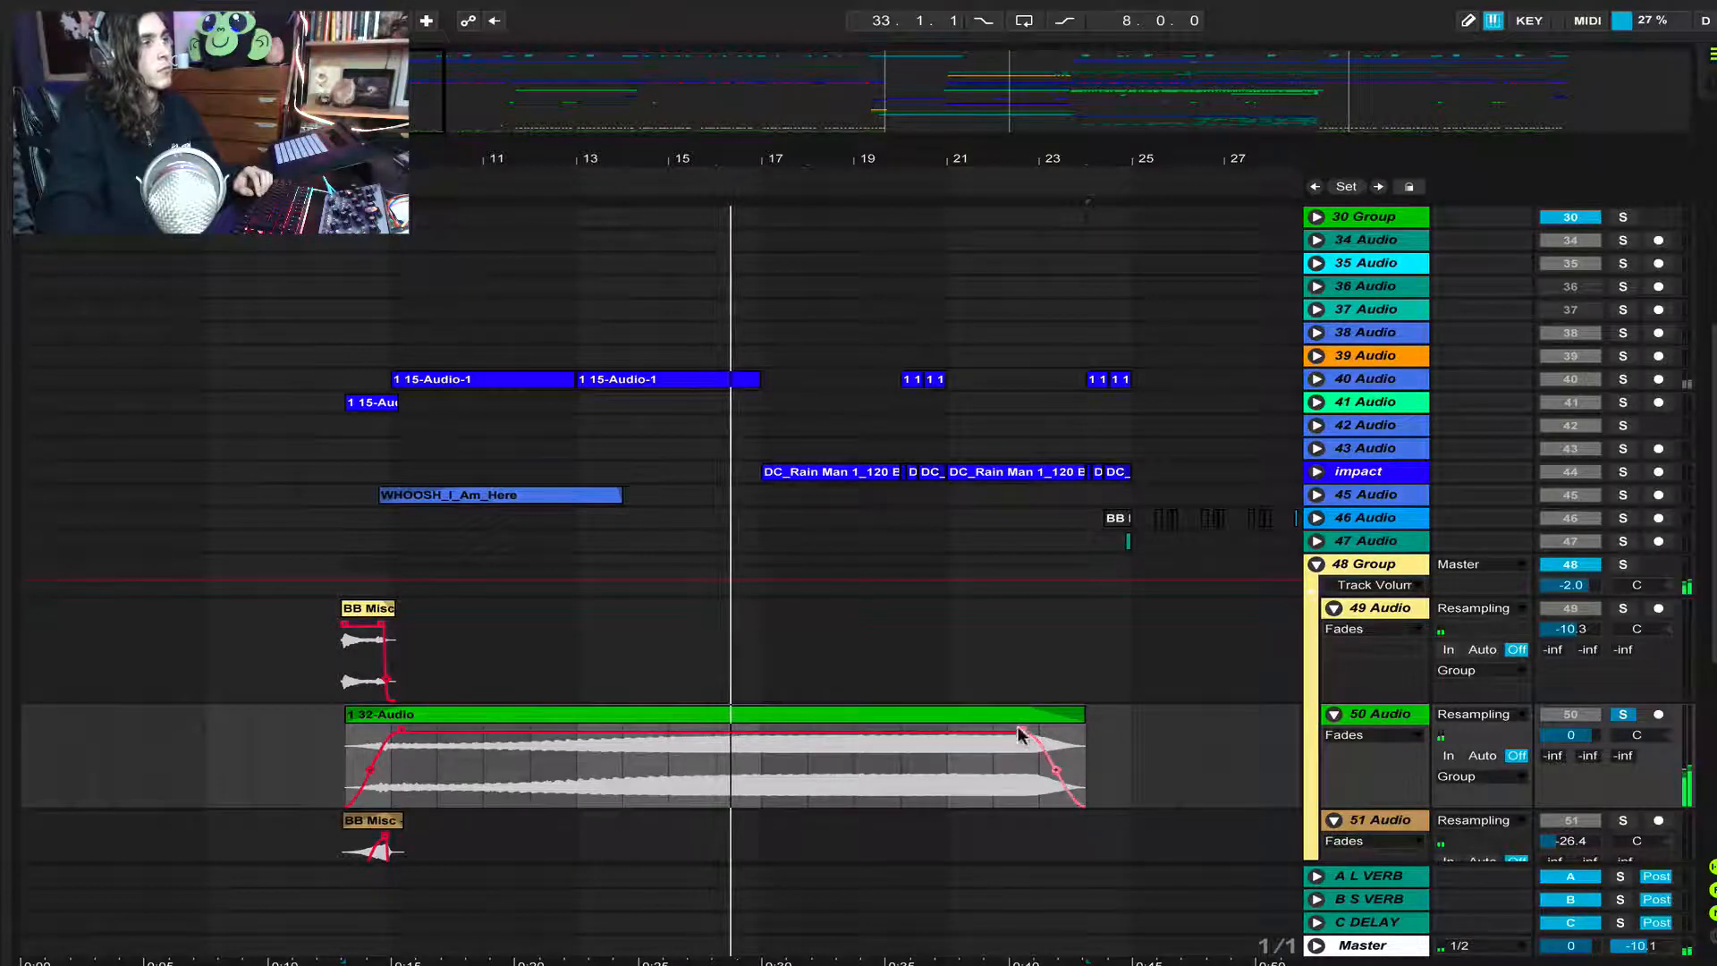
pyautogui.click(1624, 714)
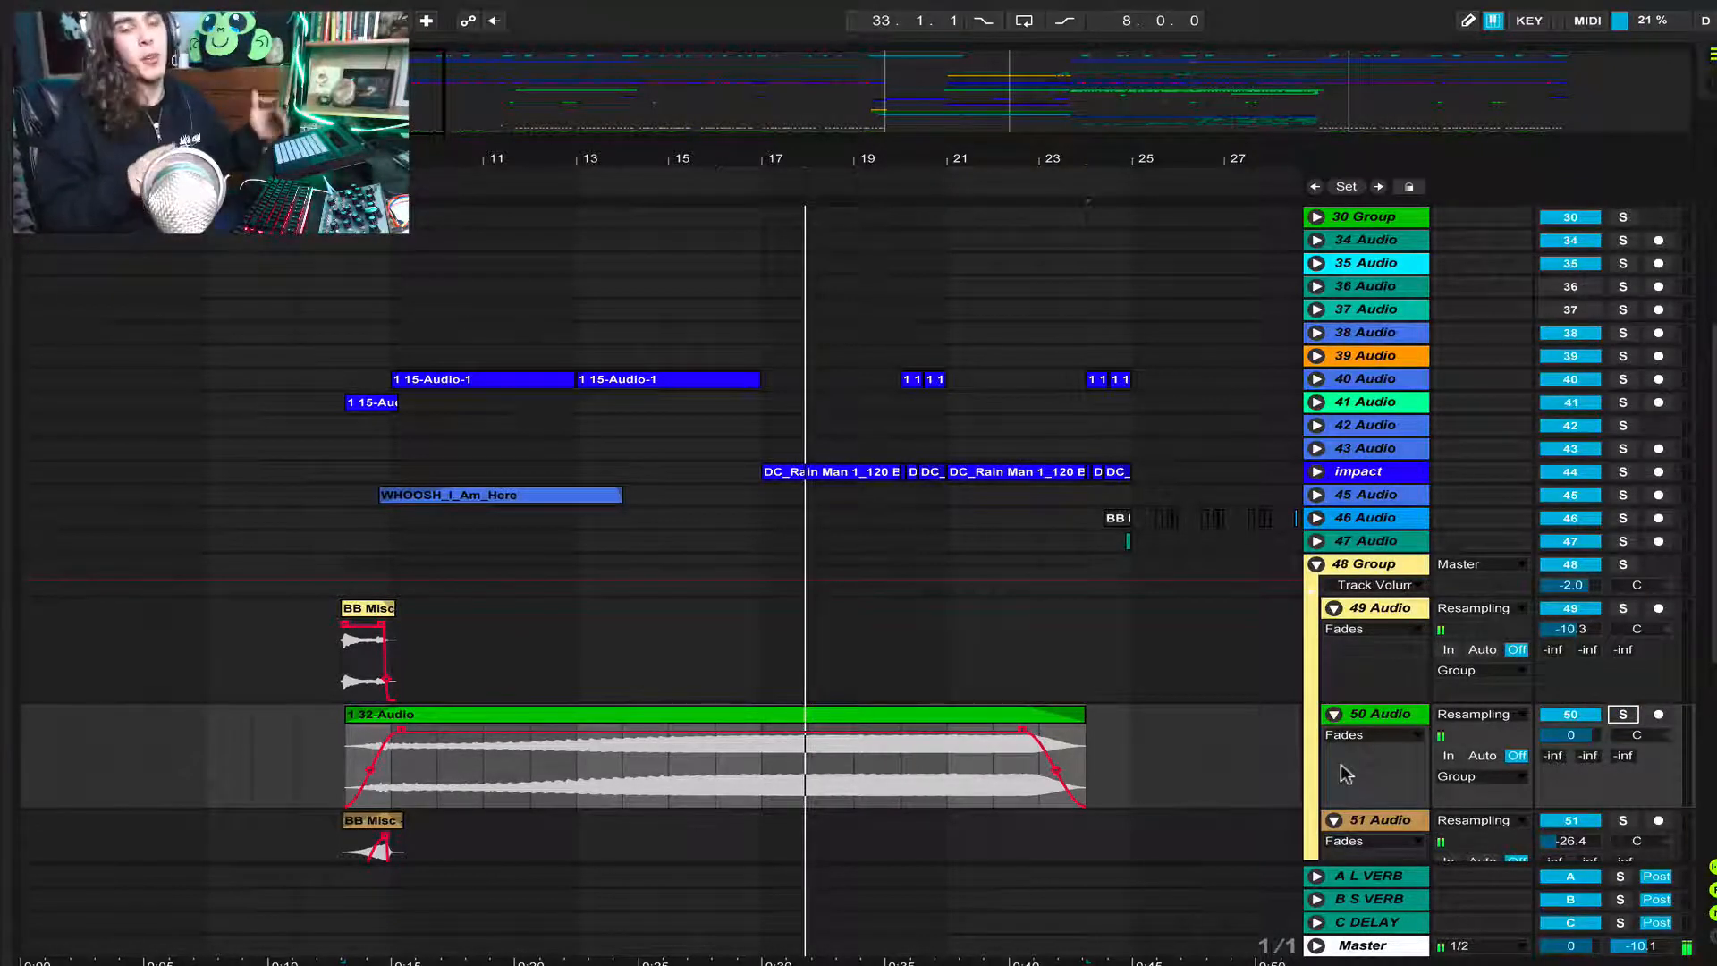
# Audition the DRY ICE WATER BUBBLING 1 clip with 53 Audio soloed and set that track's volume to -15.1 dB
pyautogui.scroll(-5, 590, 612)
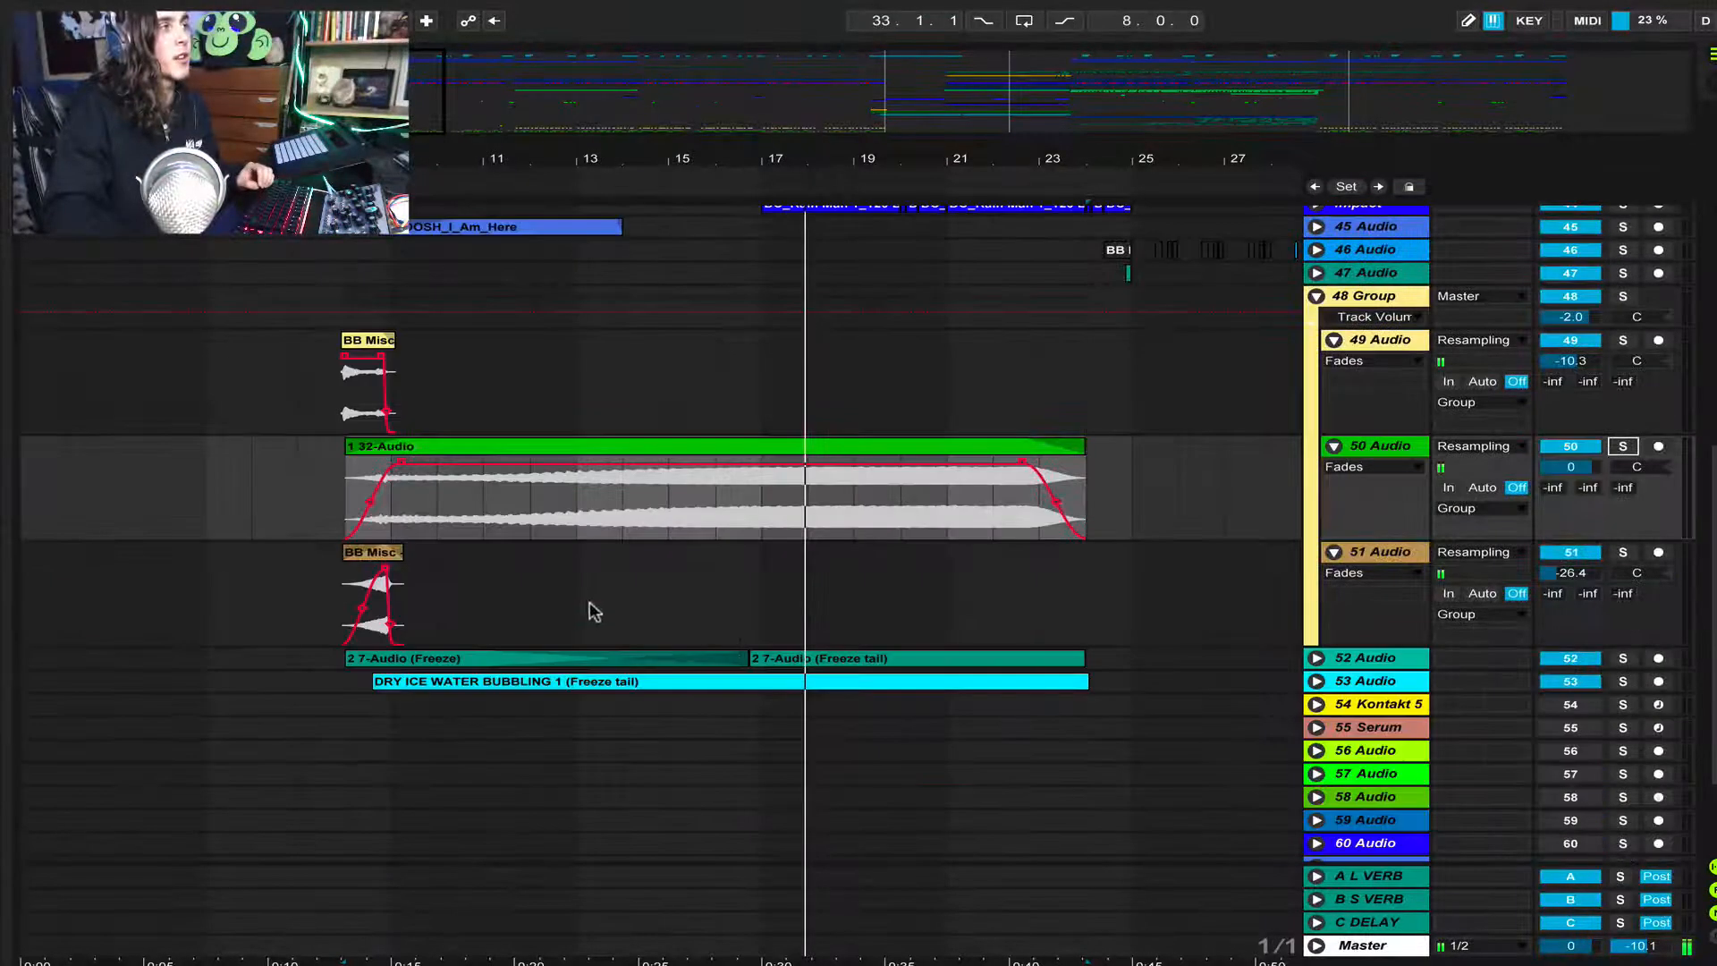
pyautogui.click(447, 690)
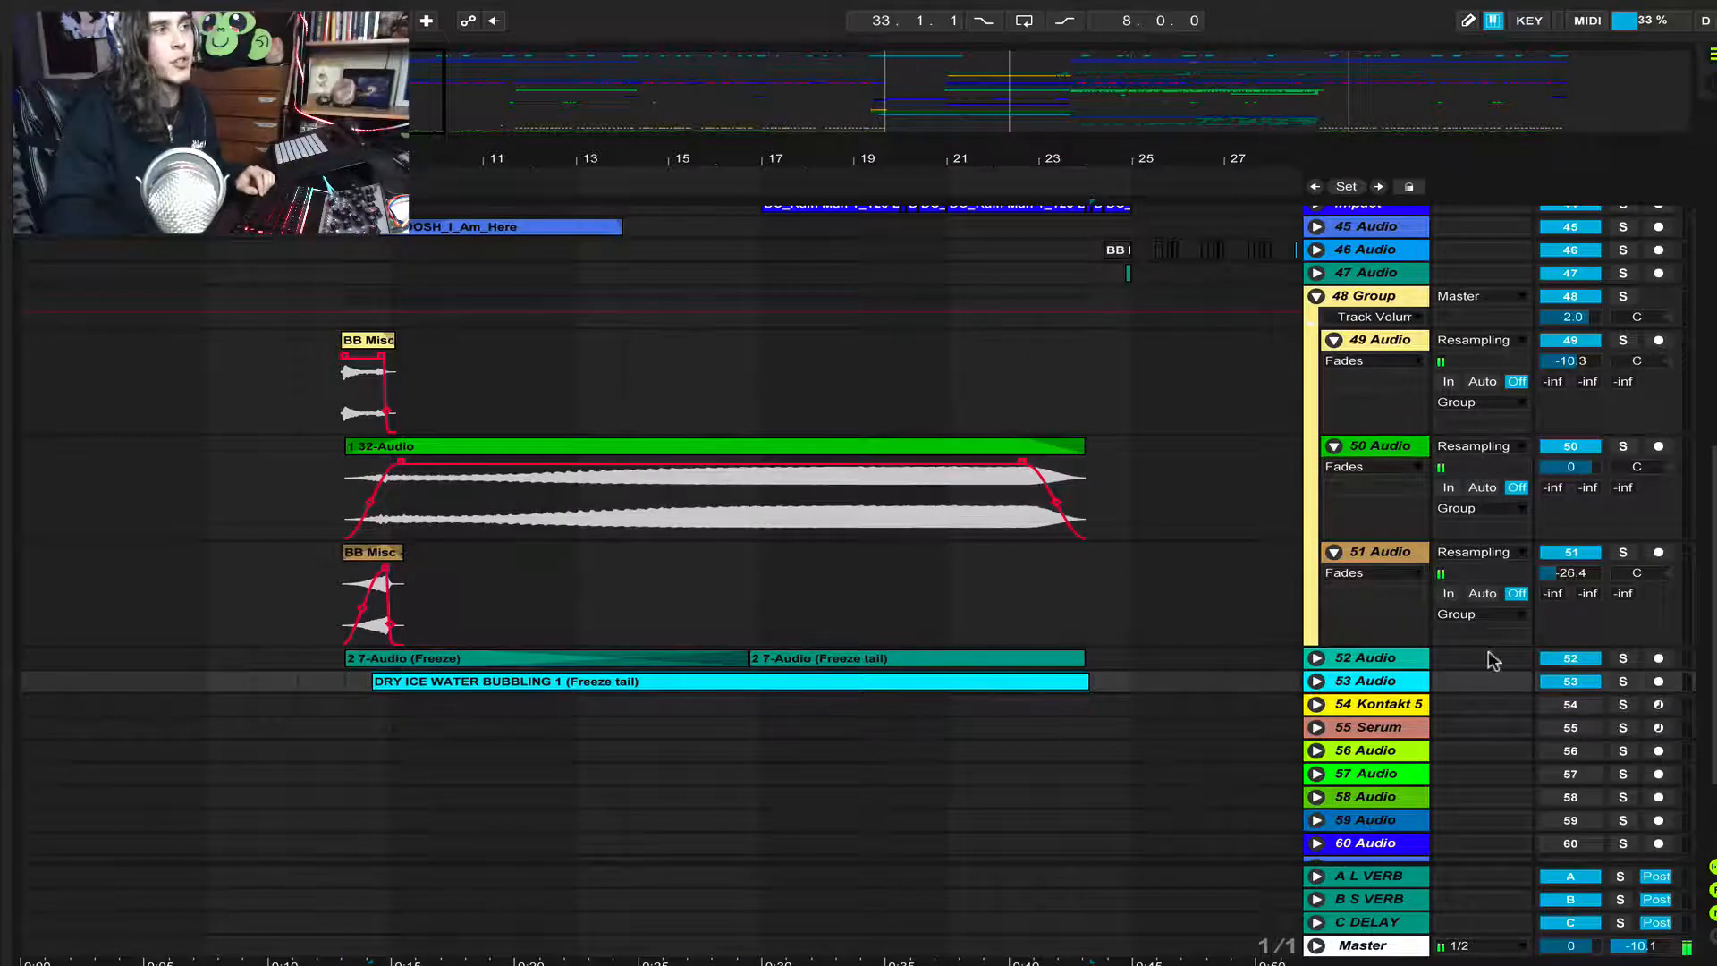
pyautogui.click(1627, 683)
pyautogui.press('space')
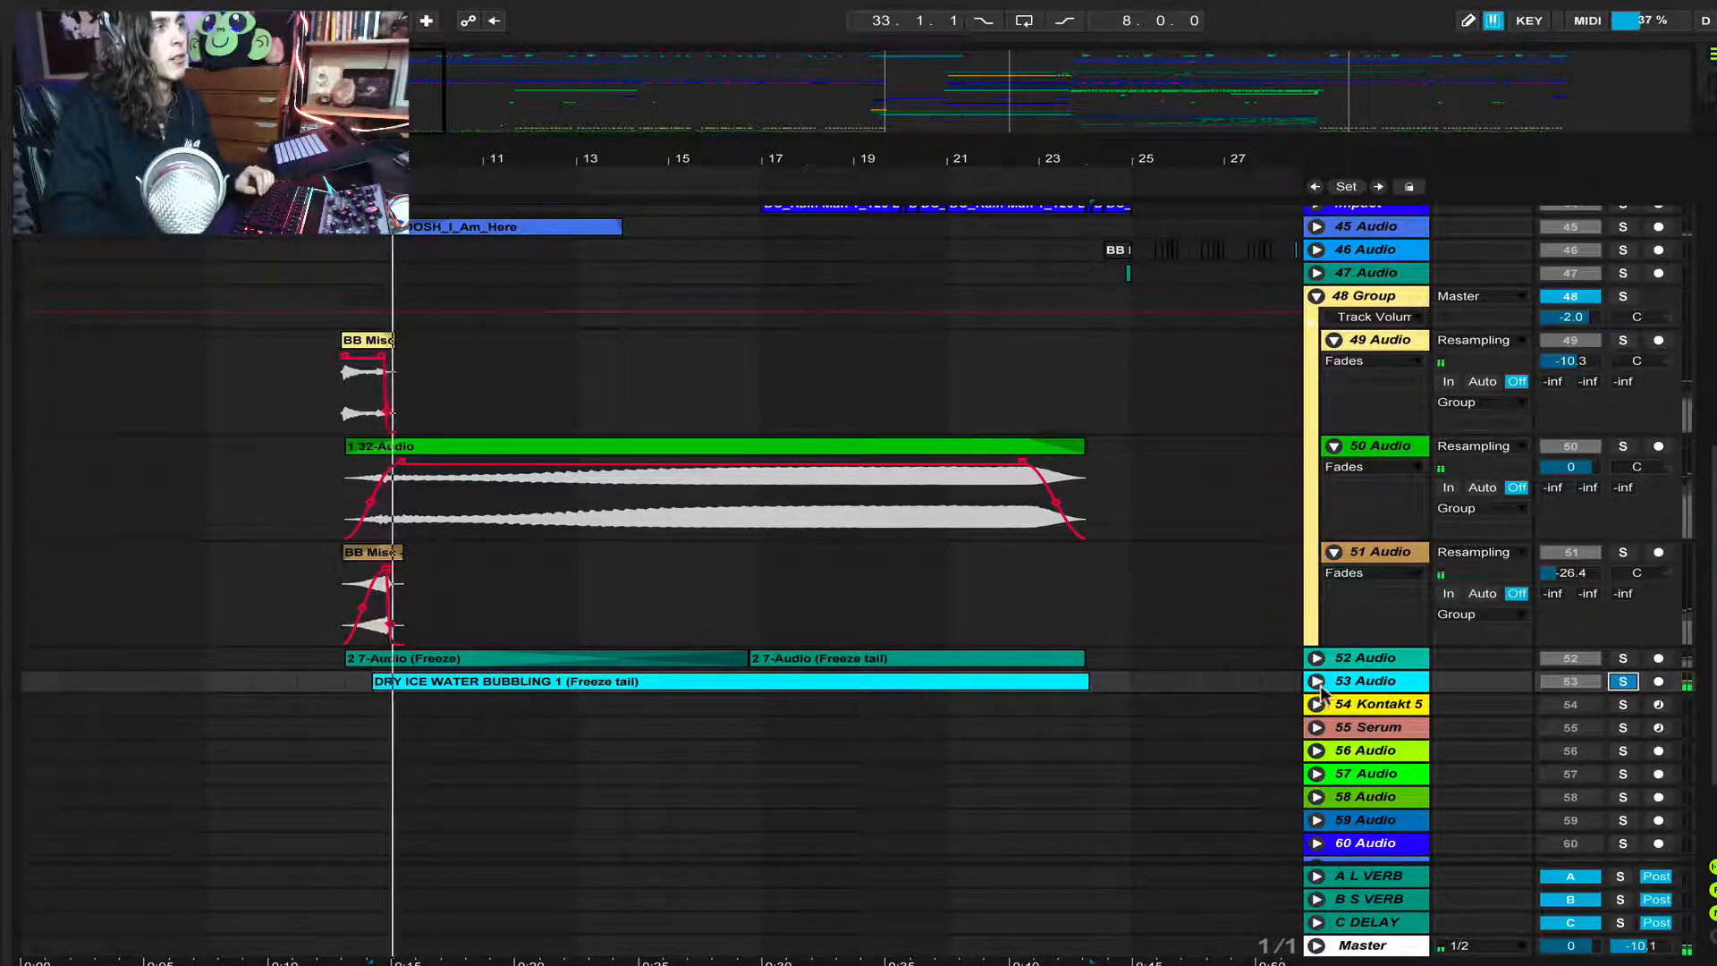
pyautogui.click(1316, 681)
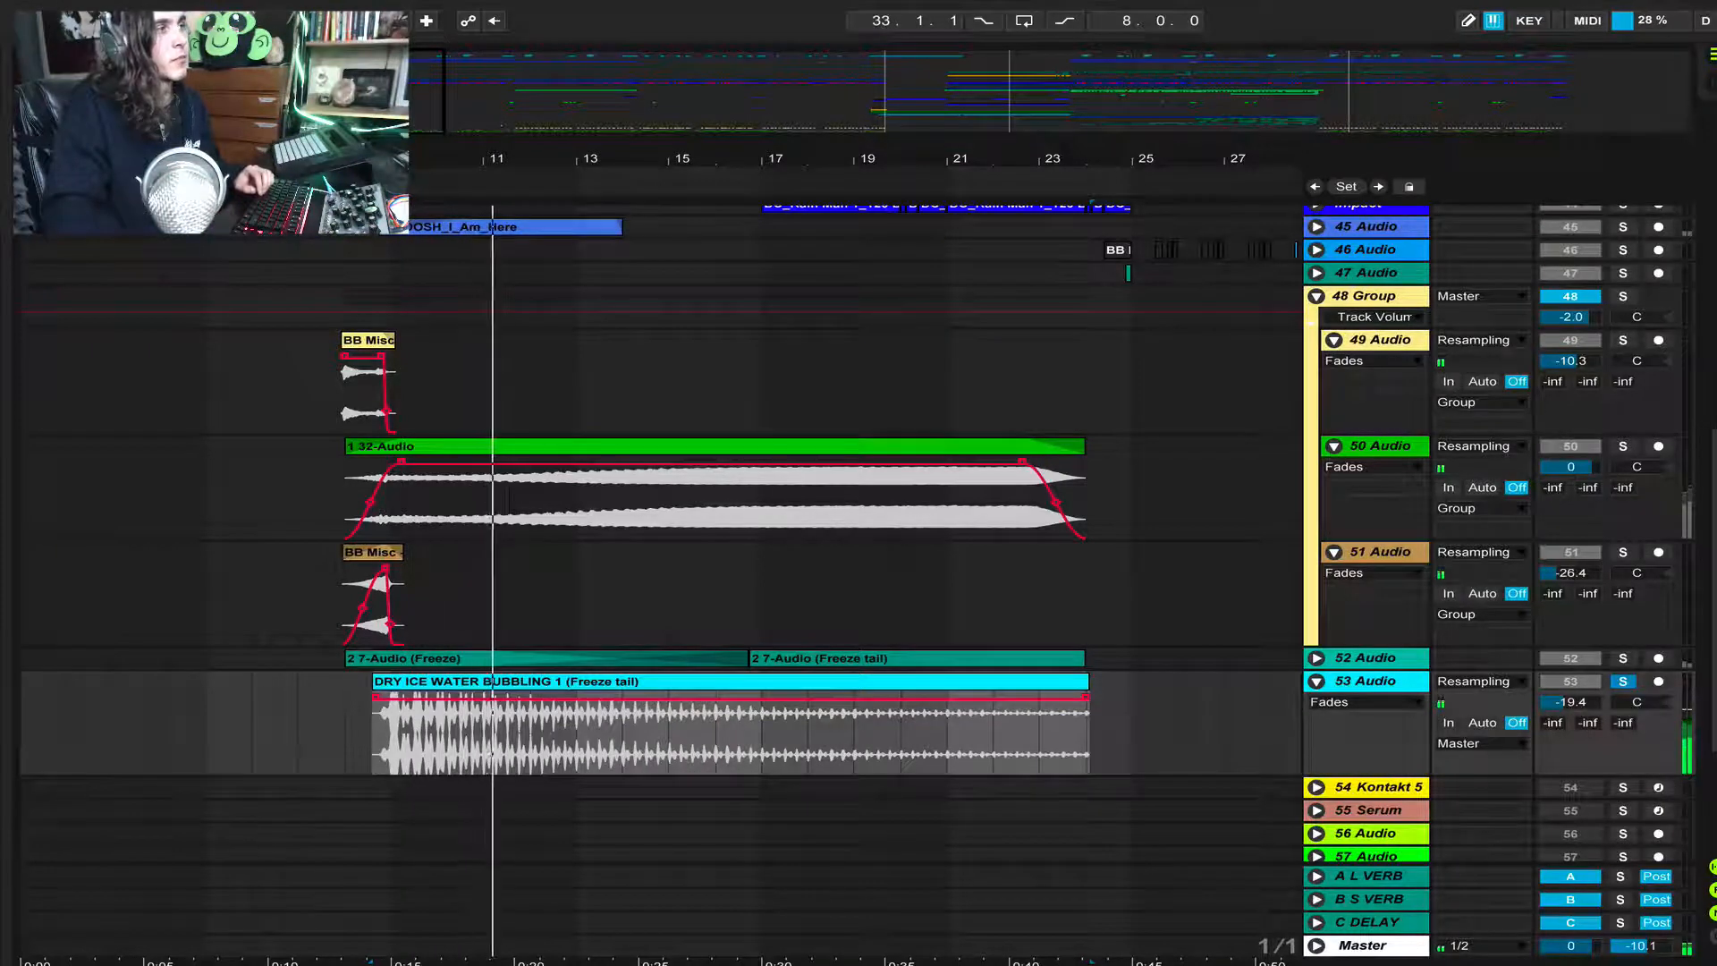
pyautogui.moveTo(1575, 702); pyautogui.dragTo(1592, 683)
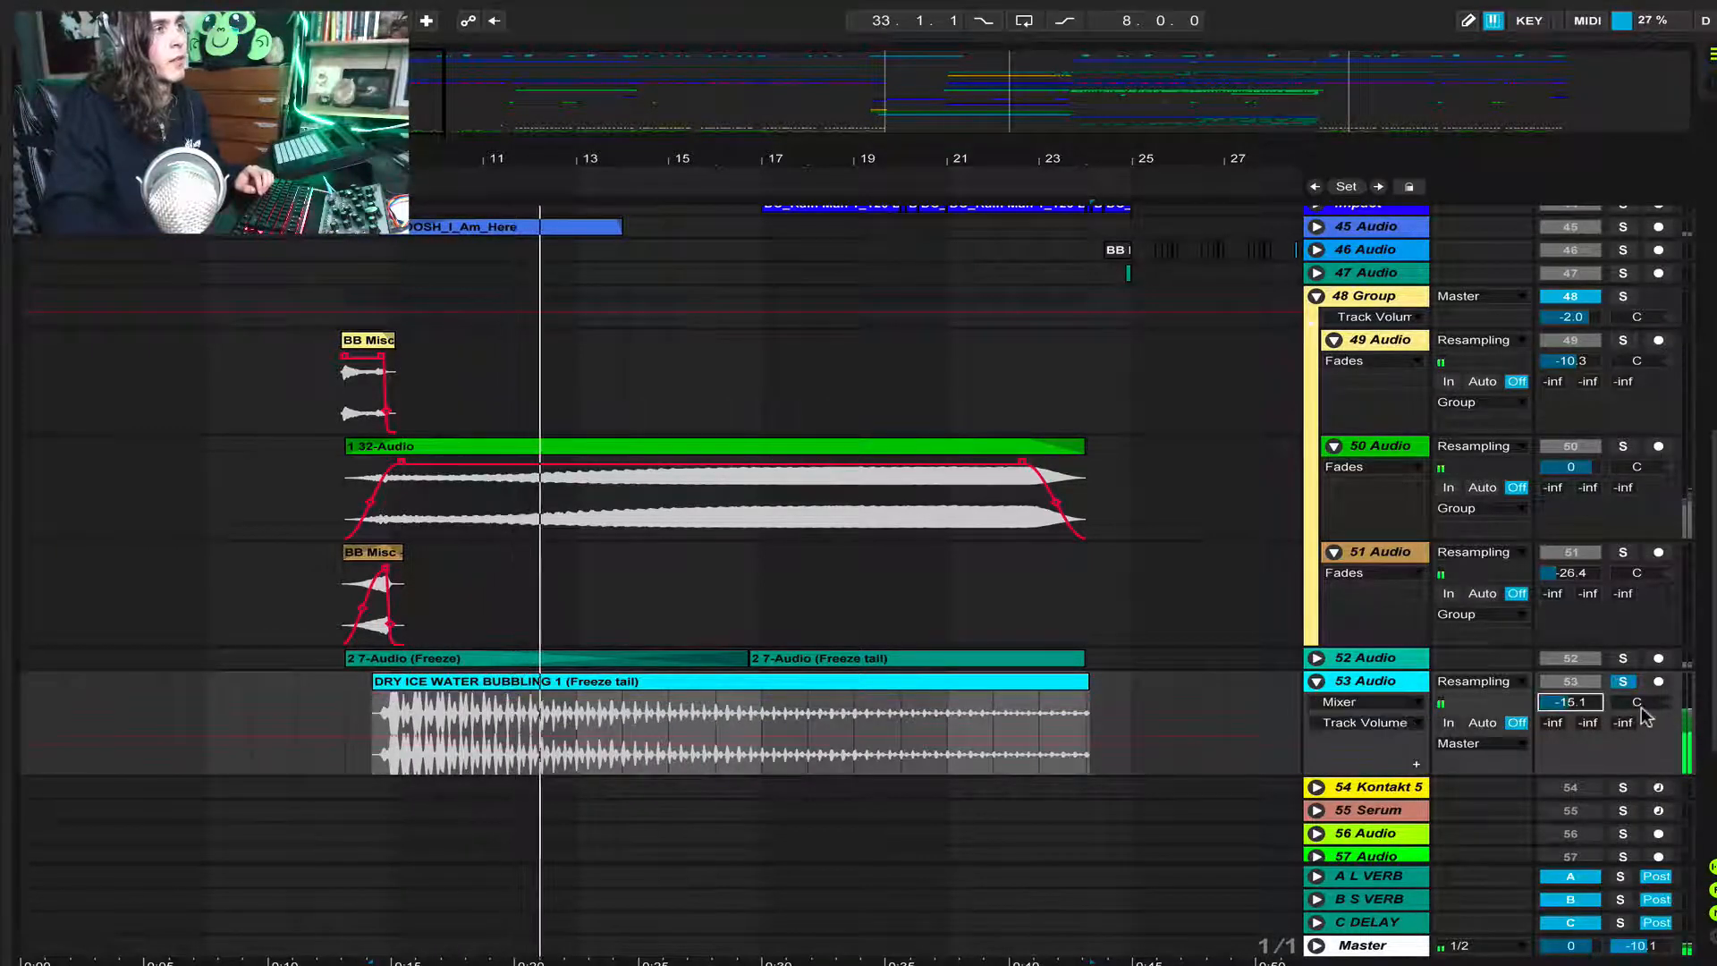
pyautogui.click(1624, 681)
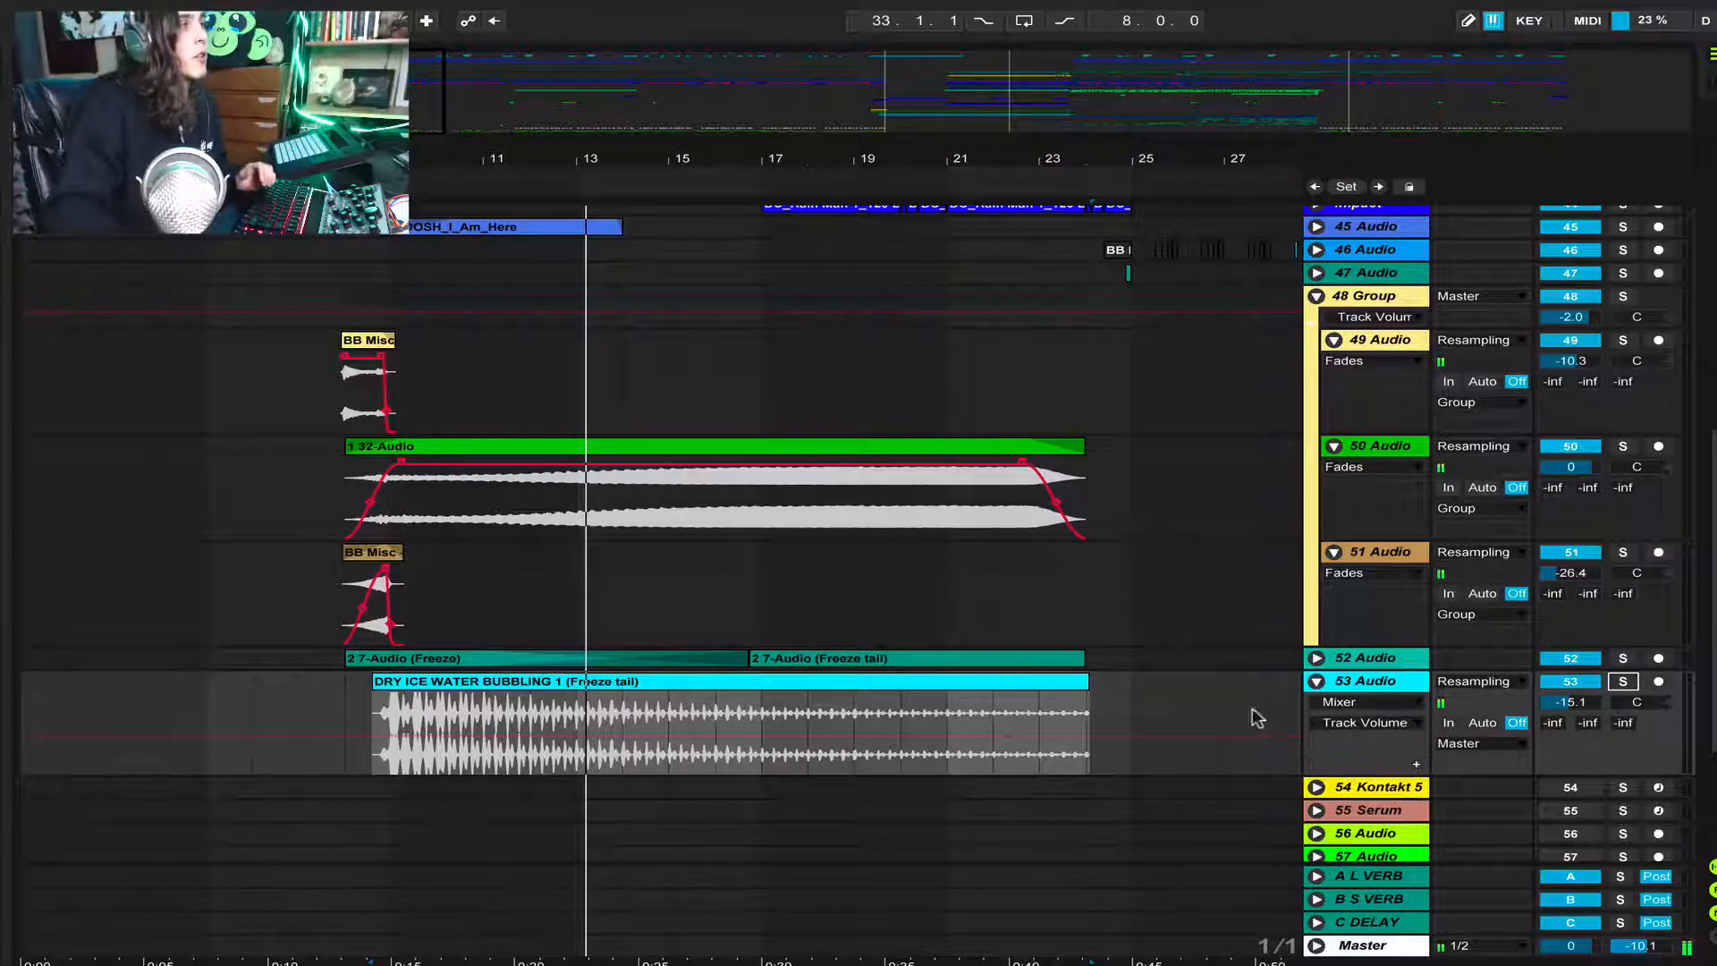
# Fold 48 Group and audition the first two 15-Audio-1 clips with track 40 Audio unfolded and soloed, ending with the solo off
pyautogui.scroll(10, 1100, 631)
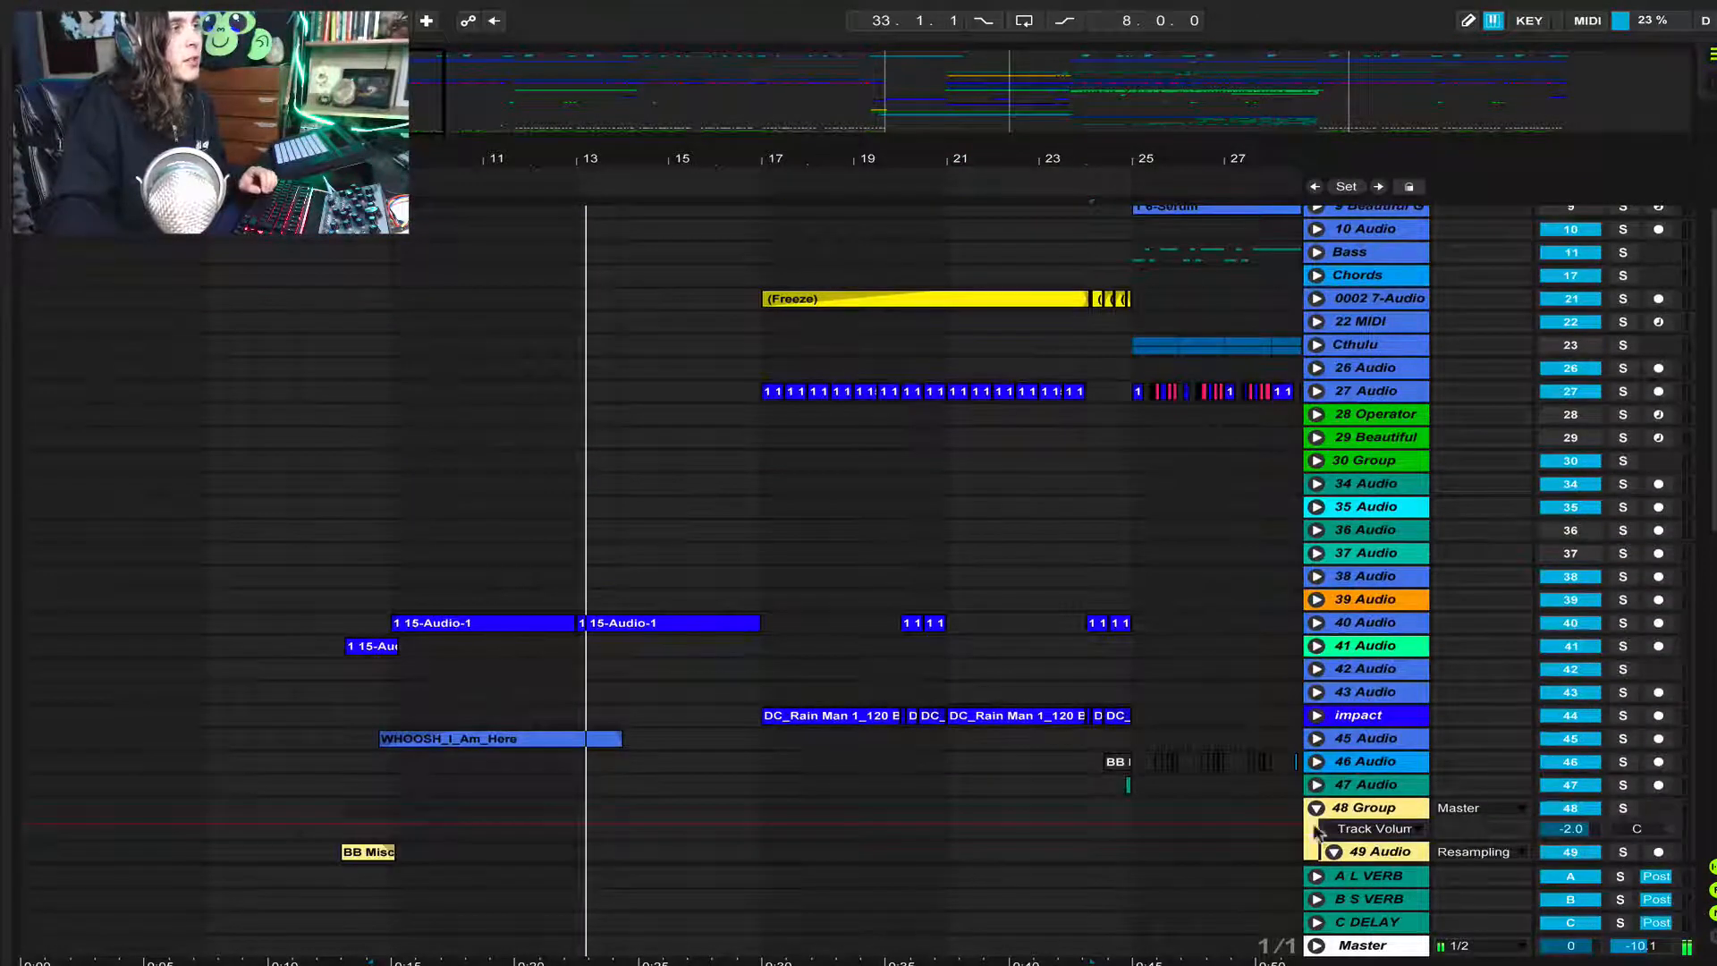
pyautogui.click(1315, 808)
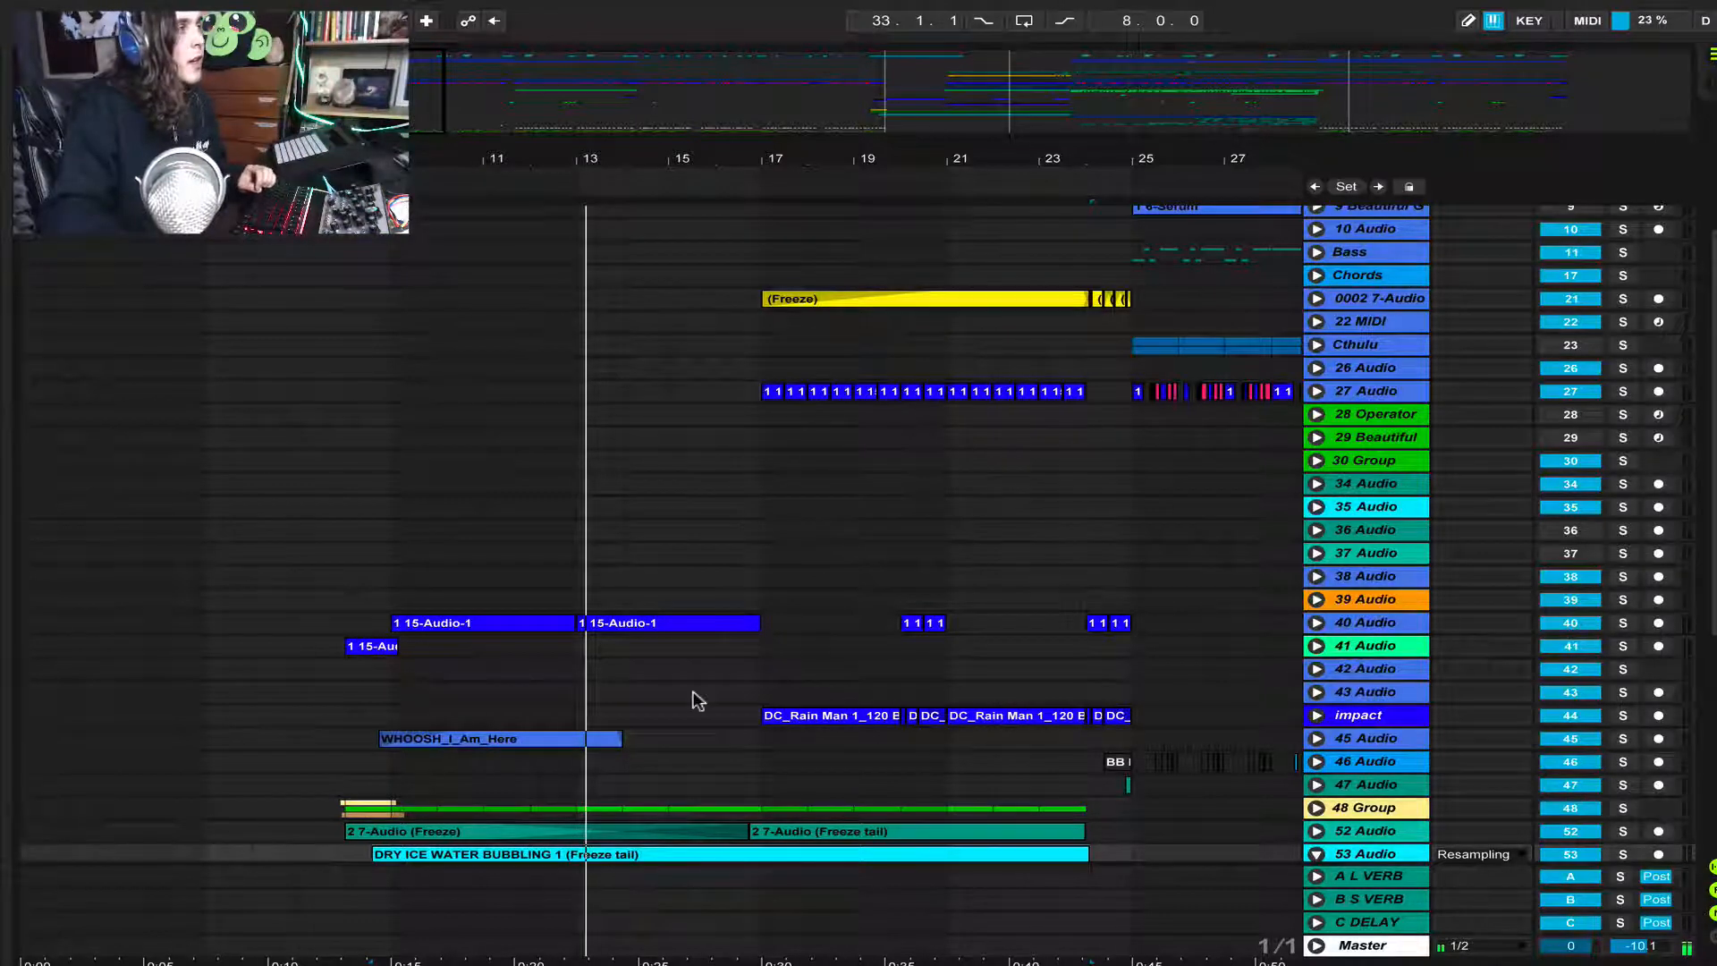
pyautogui.click(504, 621)
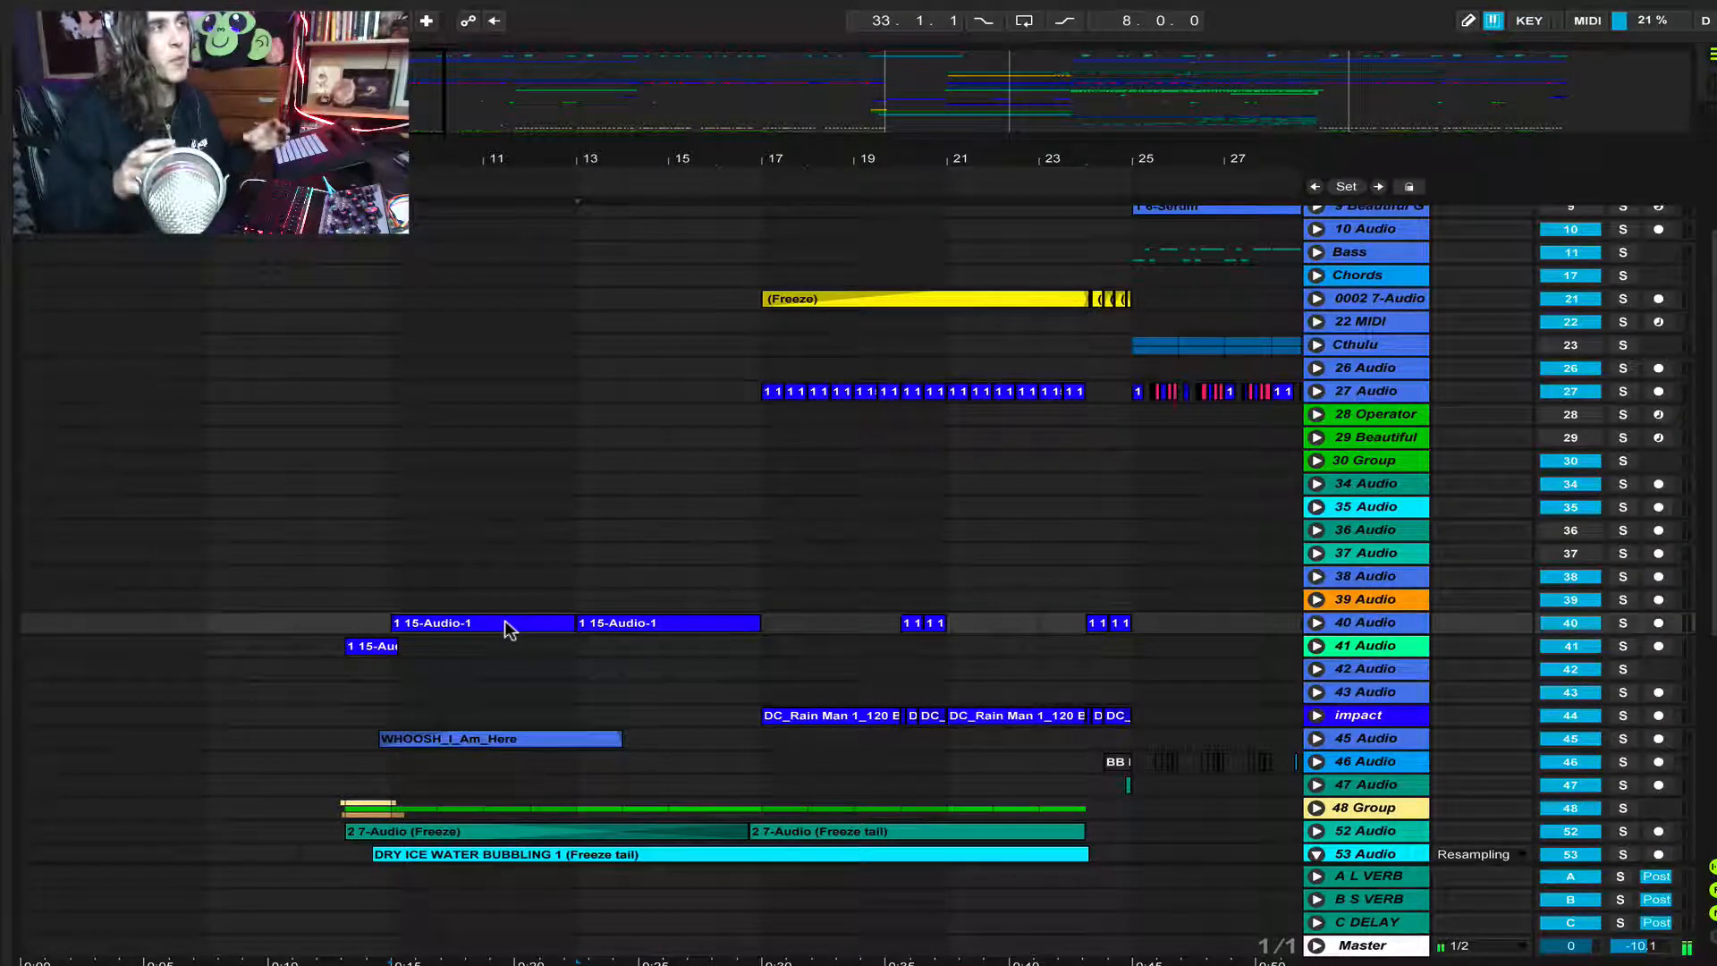
pyautogui.click(1623, 624)
pyautogui.press('space')
pyautogui.click(1316, 623)
pyautogui.keyDown('shift'); pyautogui.click(601, 625); pyautogui.keyUp('shift')
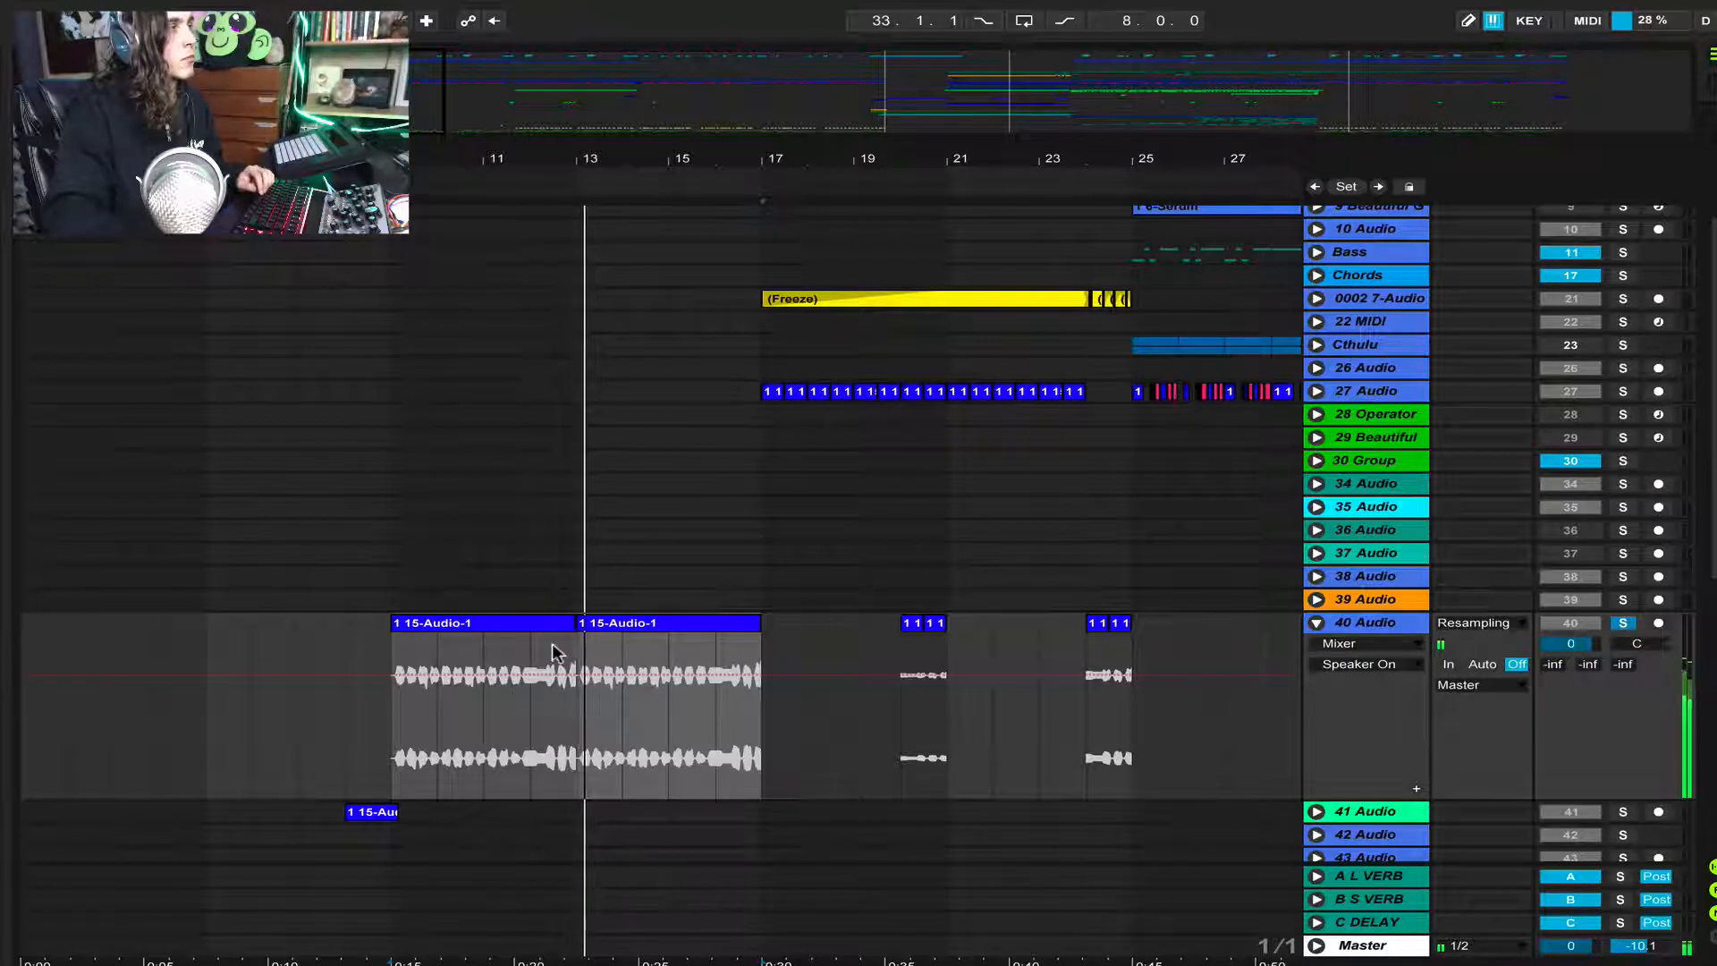
pyautogui.click(597, 624)
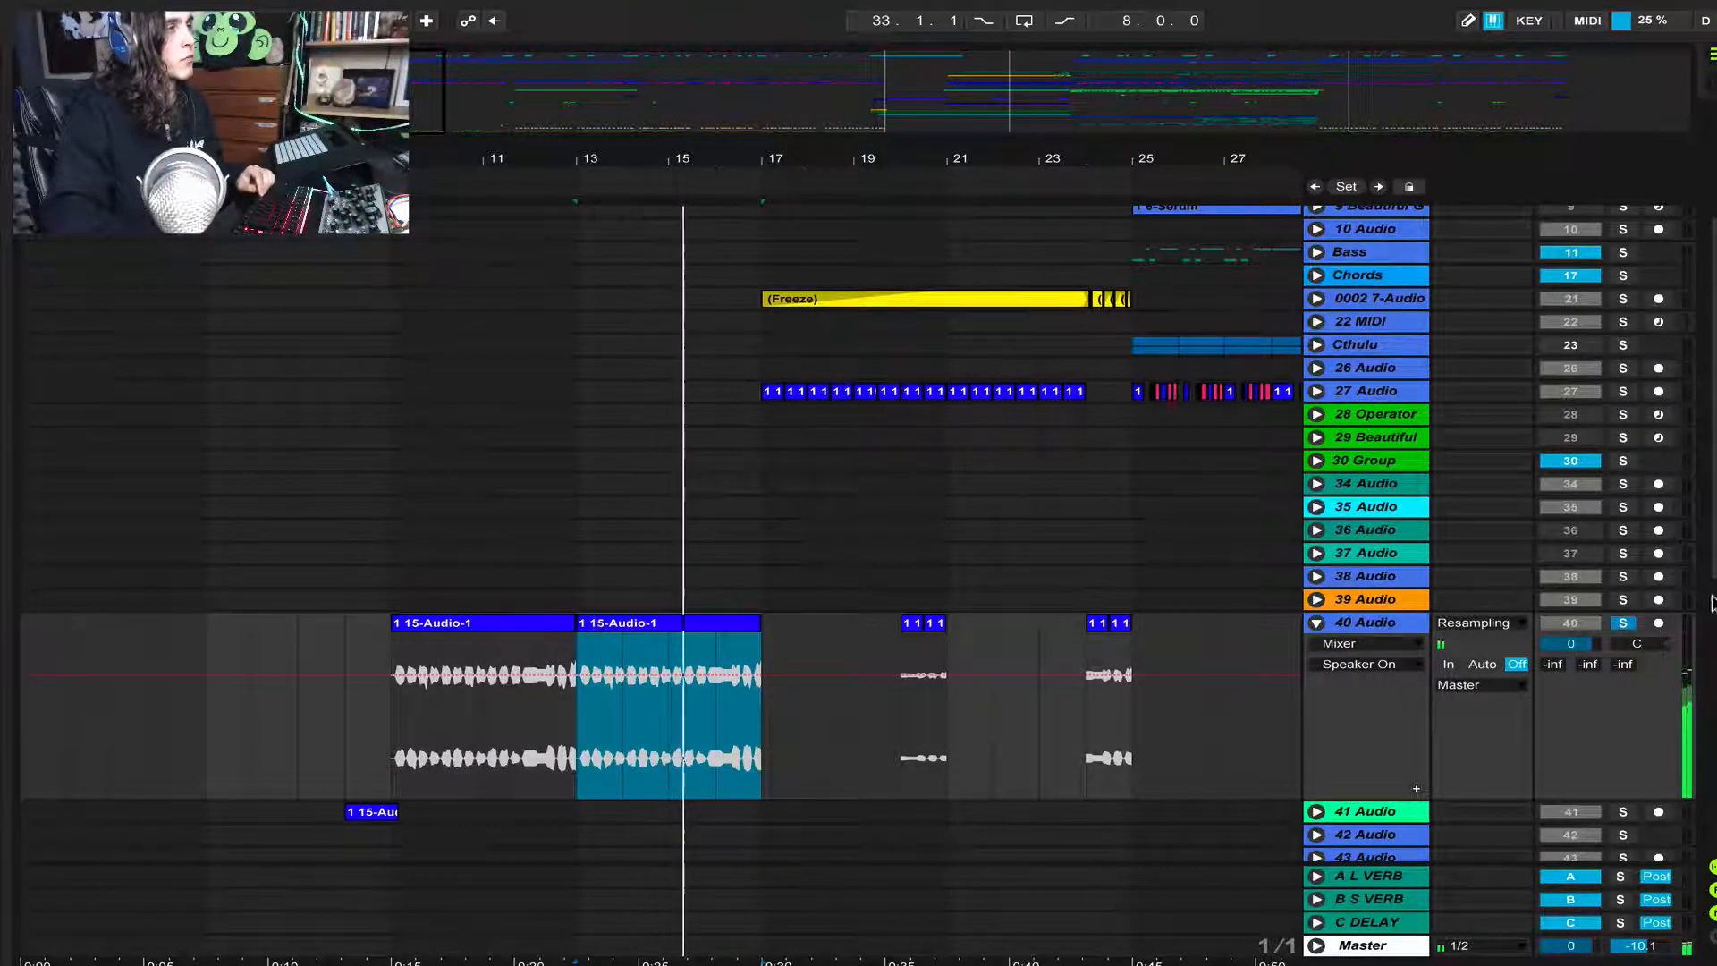
pyautogui.click(1622, 623)
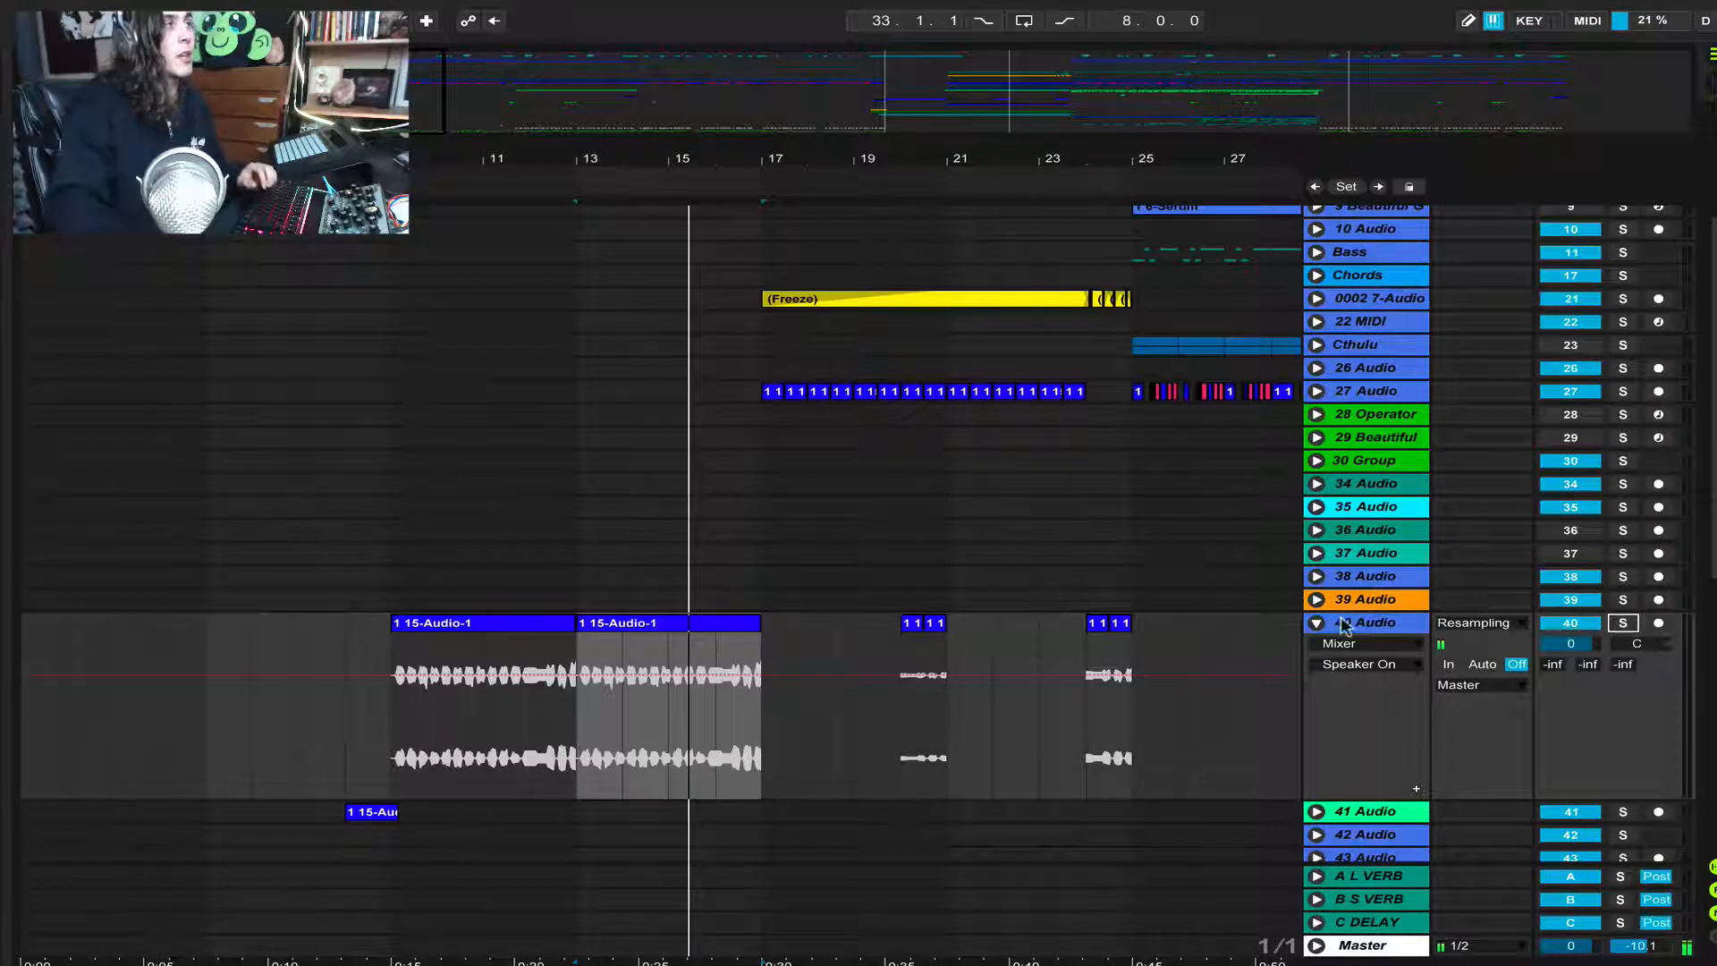
# Paste a copy of the first 15-Audio-1 clip at bar 33 on 40 Audio and extend its end to bar 57
pyautogui.press('-')
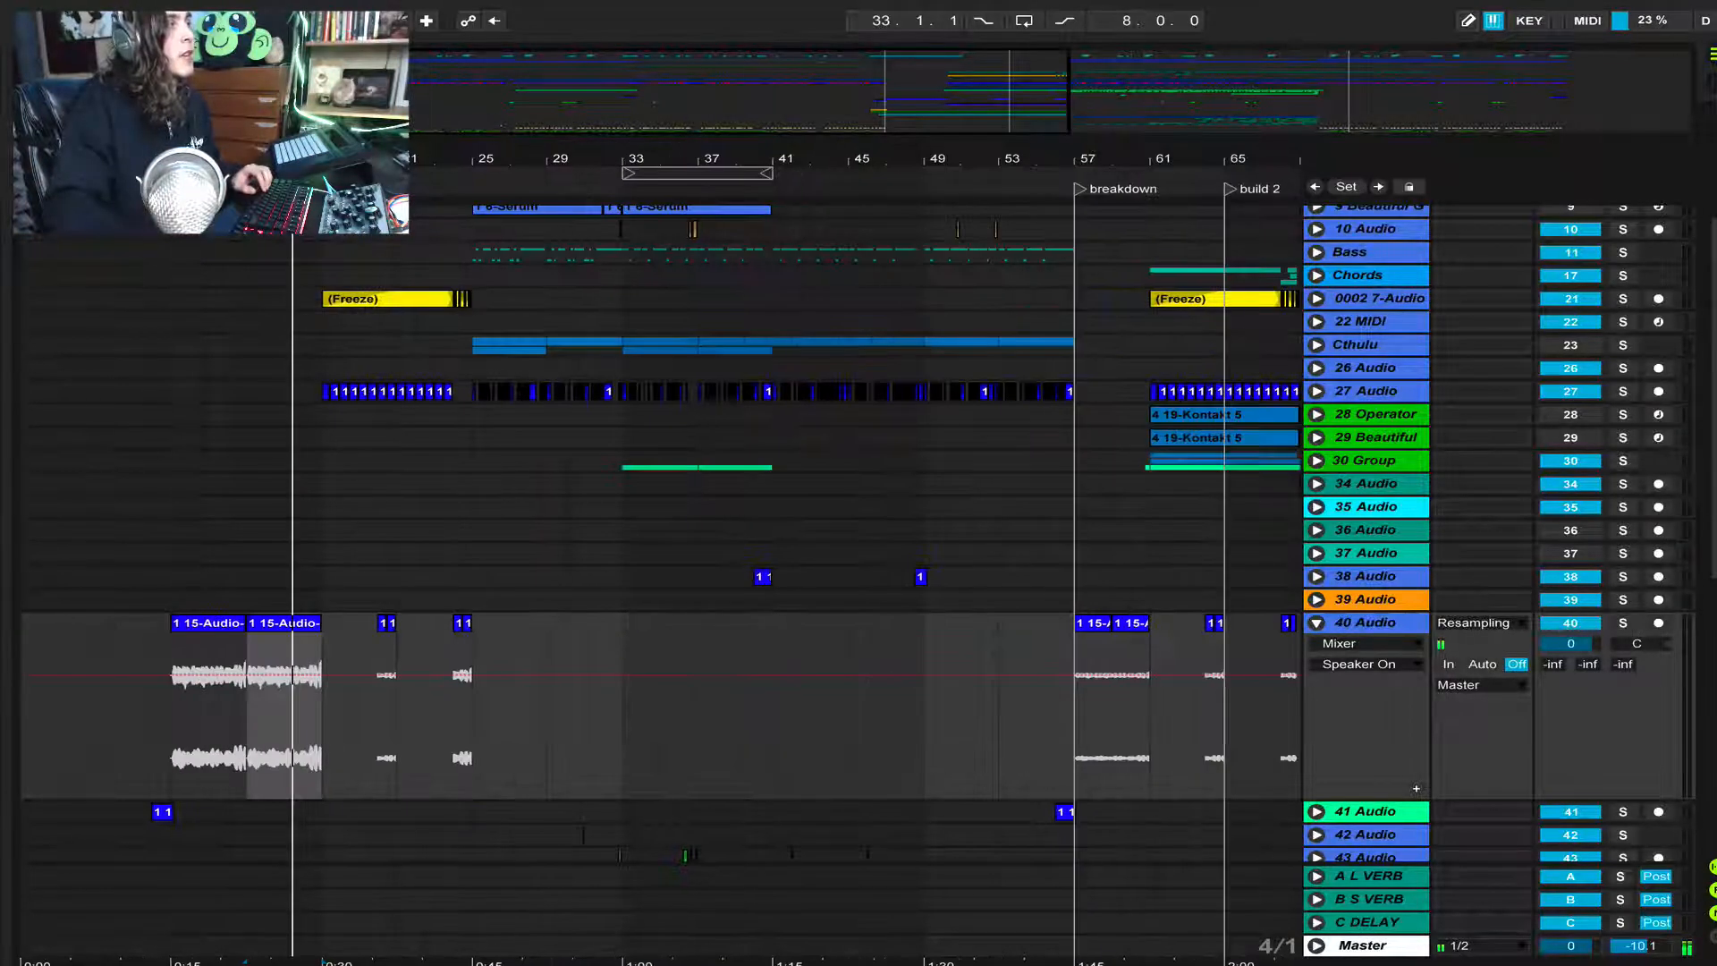
pyautogui.click(218, 616)
pyautogui.click(623, 652)
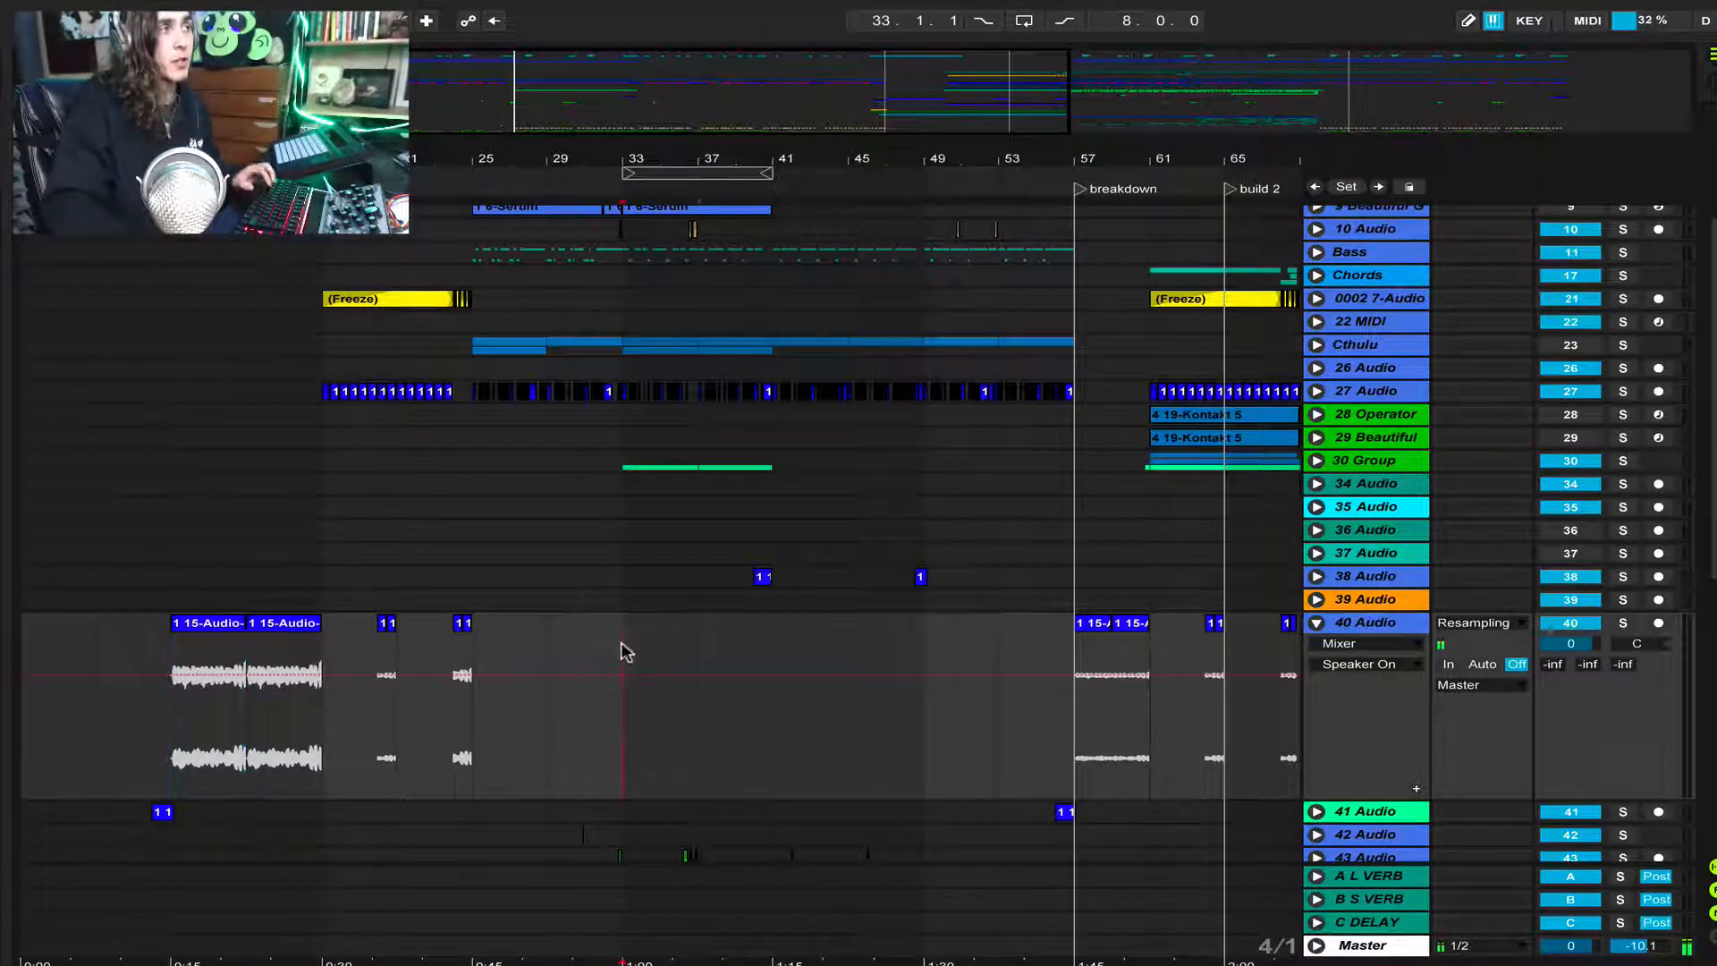
pyautogui.hotkey('ctrl', 'v')
pyautogui.moveTo(694, 630); pyautogui.dragTo(1055, 650)
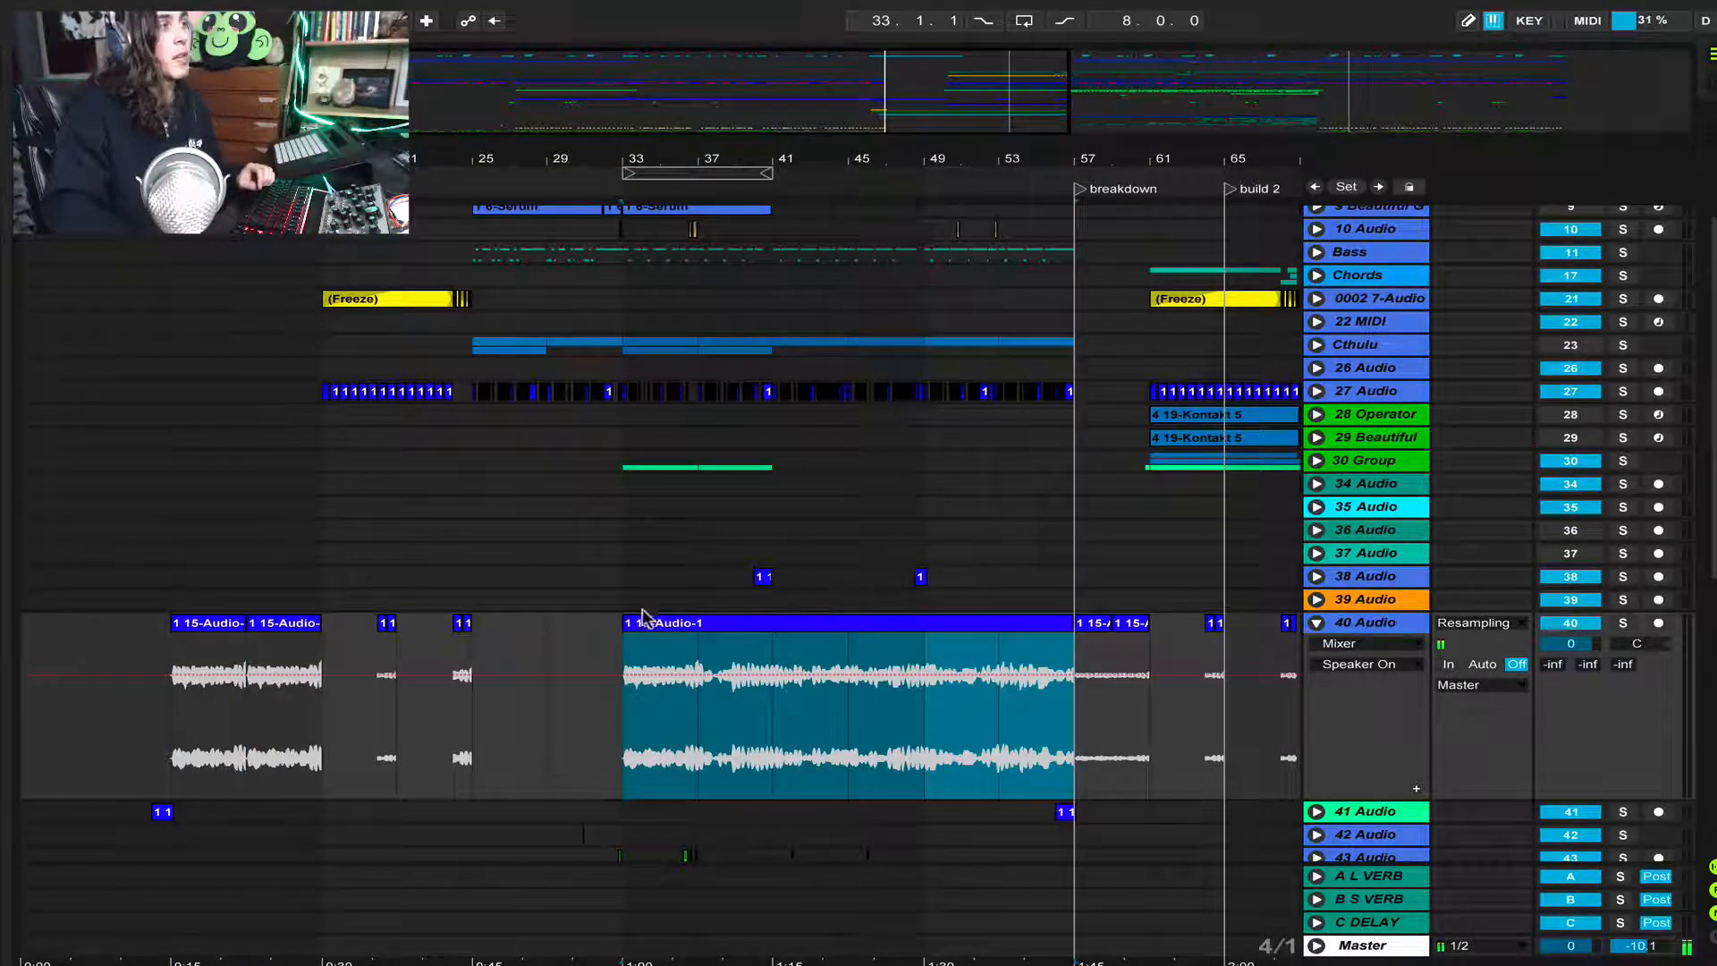
pyautogui.moveTo(632, 635); pyautogui.dragTo(463, 640)
pyautogui.hotkey('ctrl', 'z')
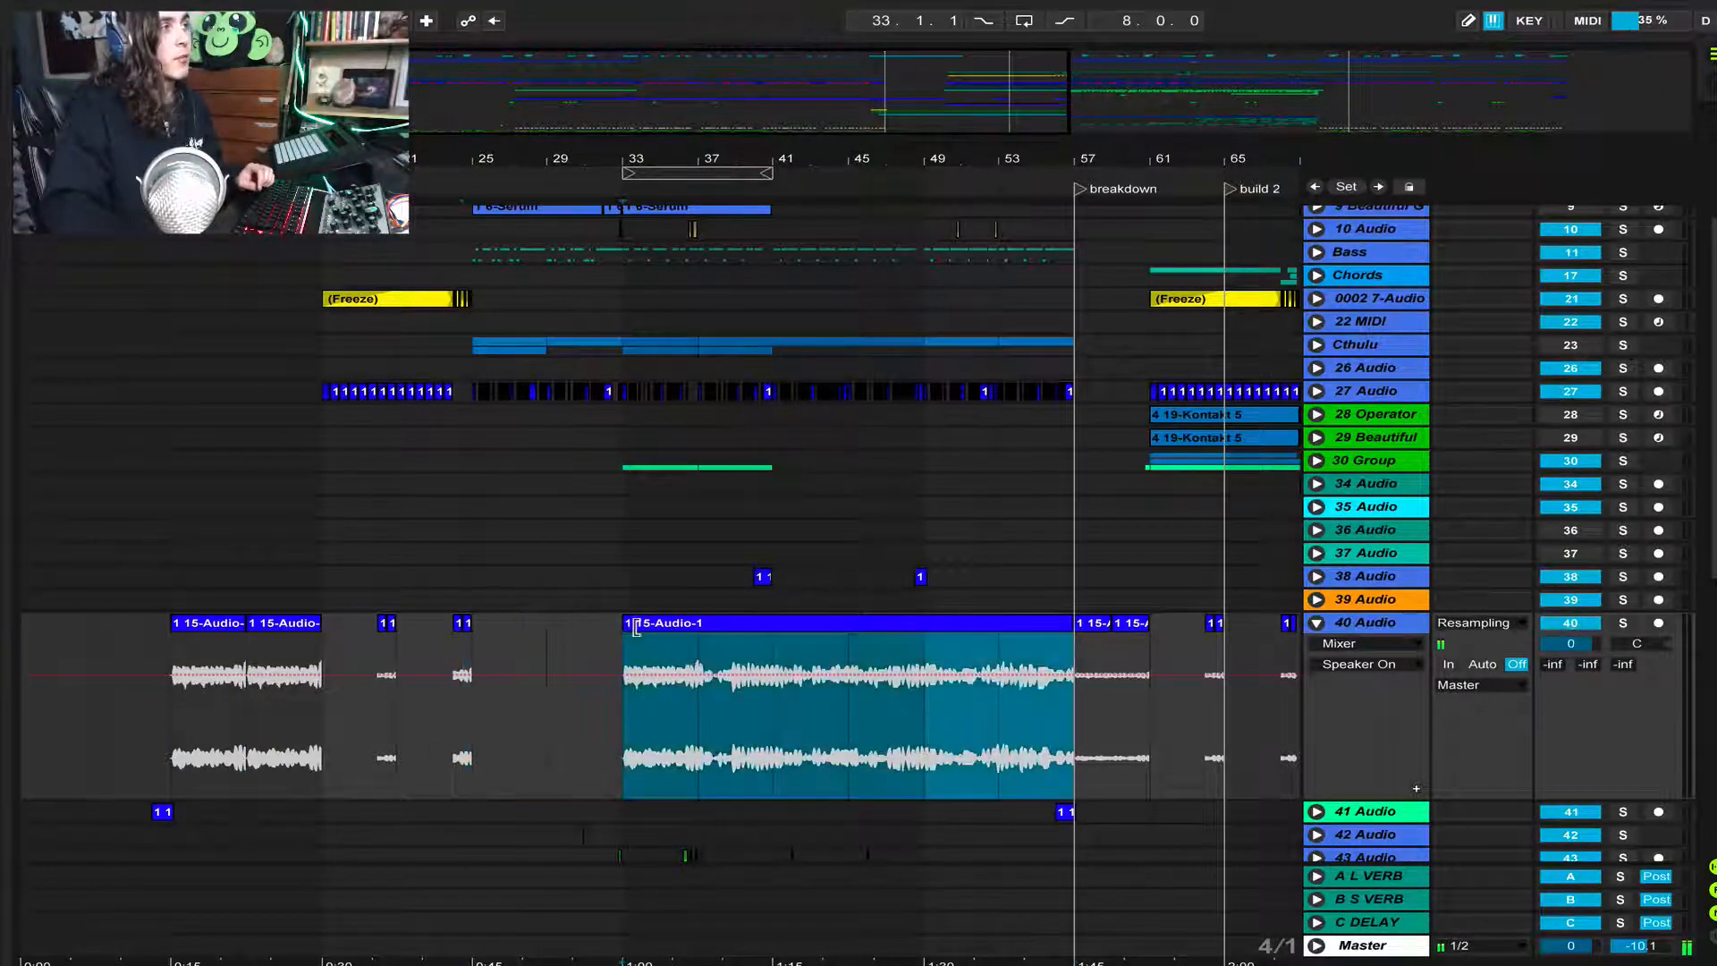
# Solo 40 Audio and audition the extended 15-Audio-1 clip from bar 33 and again from bar 37
pyautogui.click(1622, 623)
pyautogui.press('space')
pyautogui.press('+')
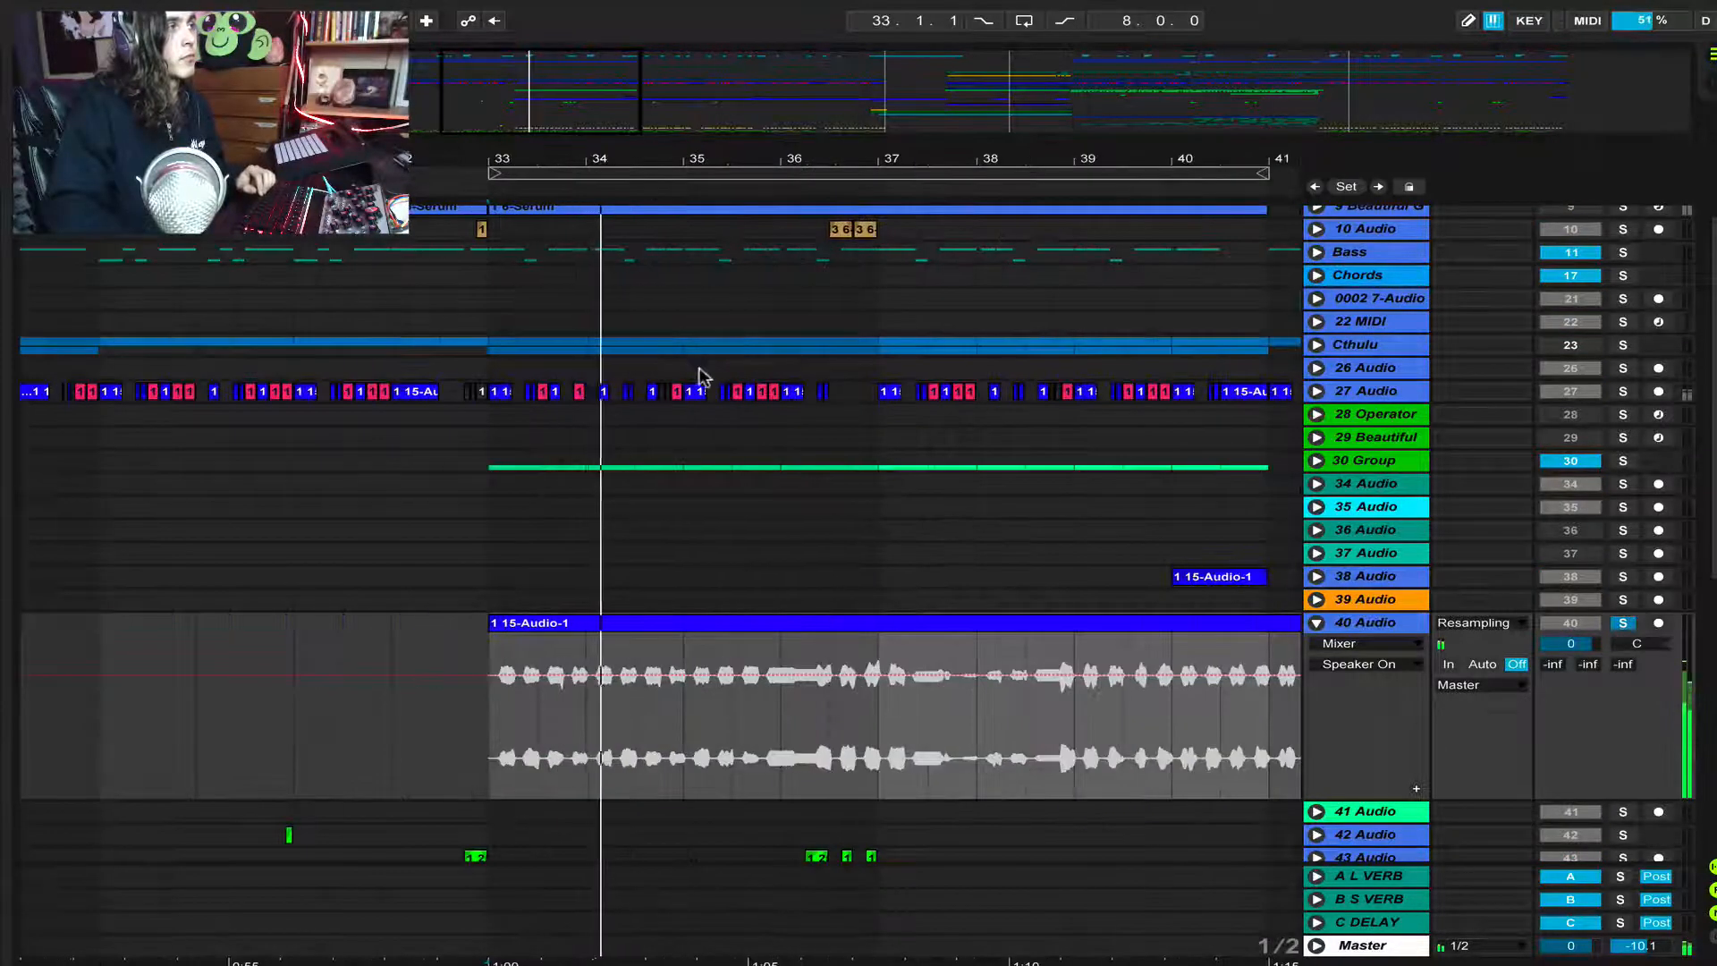
pyautogui.click(735, 727)
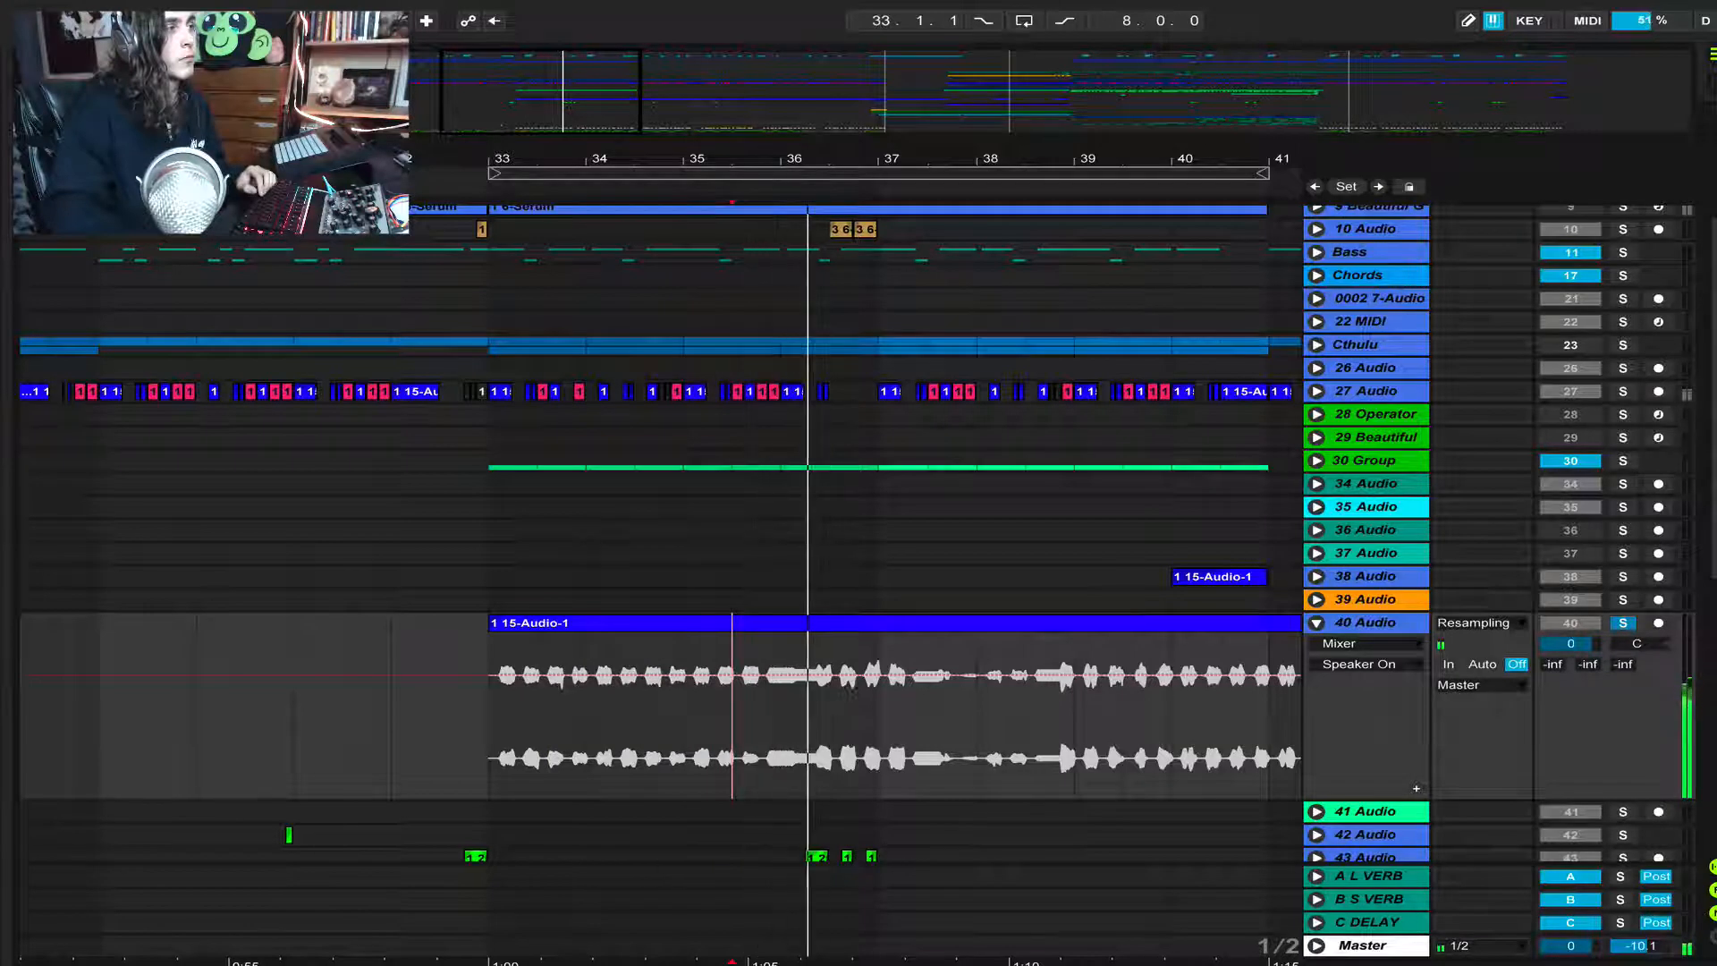
pyautogui.moveTo(945, 173)
pyautogui.mouseDown()
pyautogui.moveTo(806, 69)
pyautogui.moveTo(951, 107)
pyautogui.moveTo(979, 157)
pyautogui.moveTo(795, 162)
pyautogui.moveTo(715, 134)
pyautogui.mouseUp()
pyautogui.click(876, 717)
pyautogui.press('space')
pyautogui.press('space')
pyautogui.click(877, 717)
pyautogui.press('space')
pyautogui.press('space')
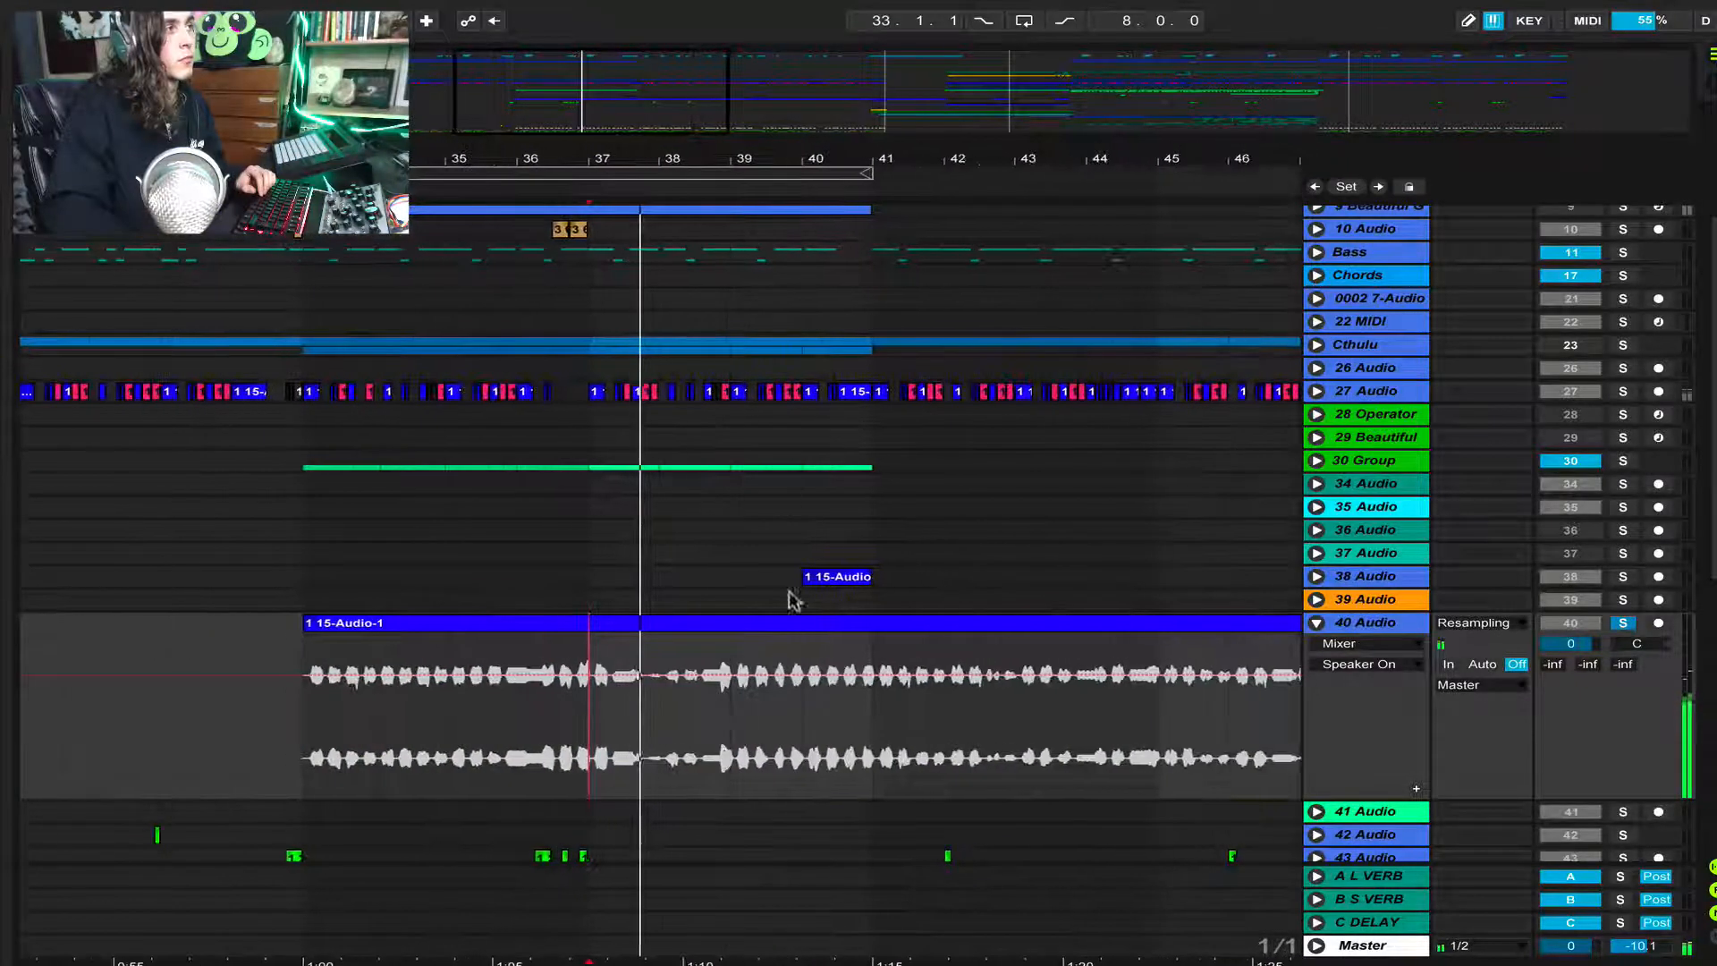
# Audition the extended 15-Audio-1 clip from bar 39 and from bar 41, ending with the solo on 40 Audio off
pyautogui.click(677, 754)
pyautogui.click(730, 726)
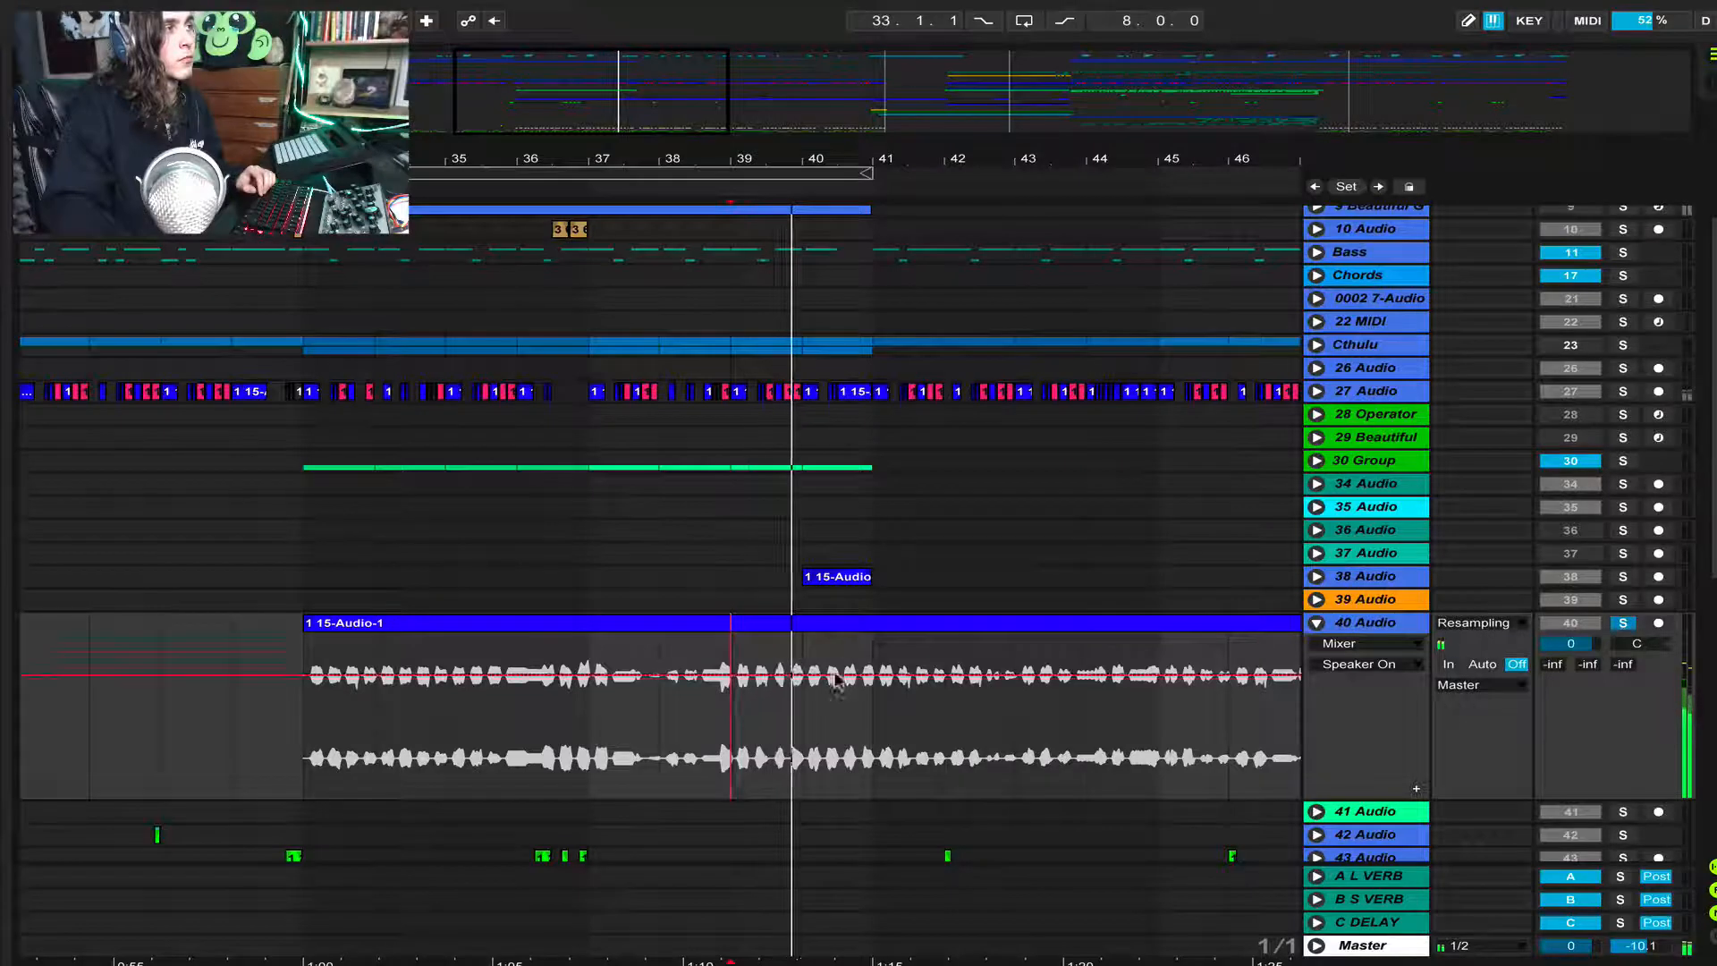
pyautogui.click(870, 731)
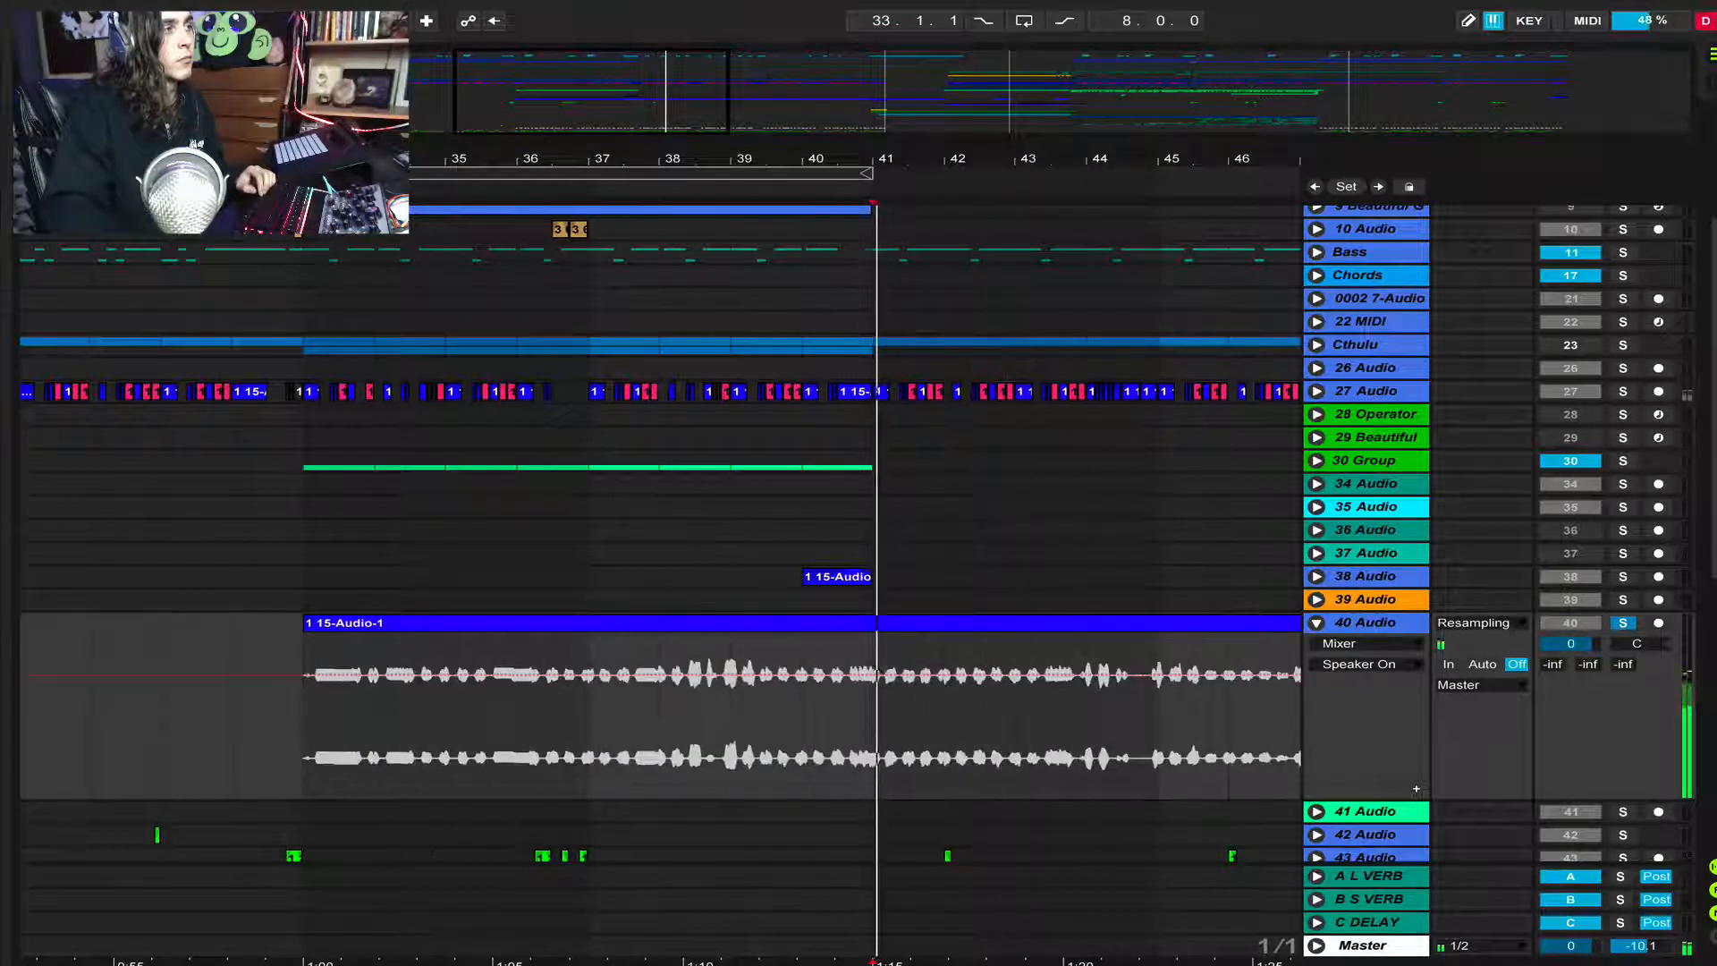
pyautogui.click(1623, 622)
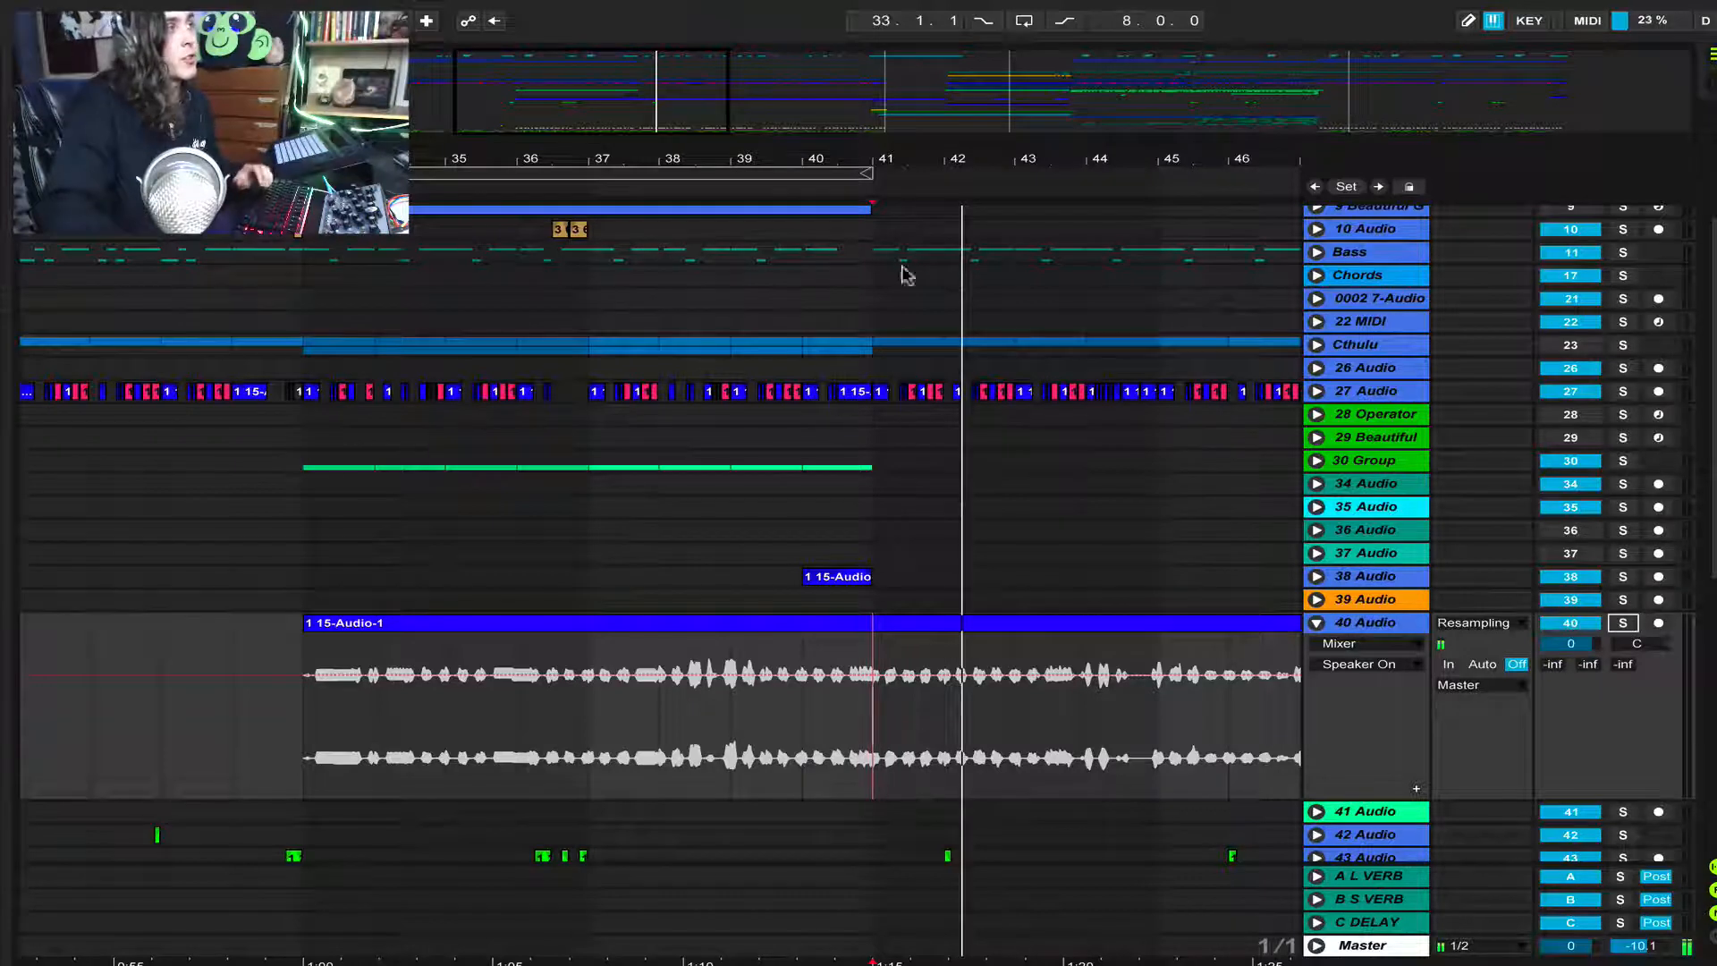
# Solo 27 Audio, audition its clips from bar 17 and unfold the track with its volume raised to 6.0 dB
pyautogui.moveTo(417, 161); pyautogui.dragTo(394, 63)
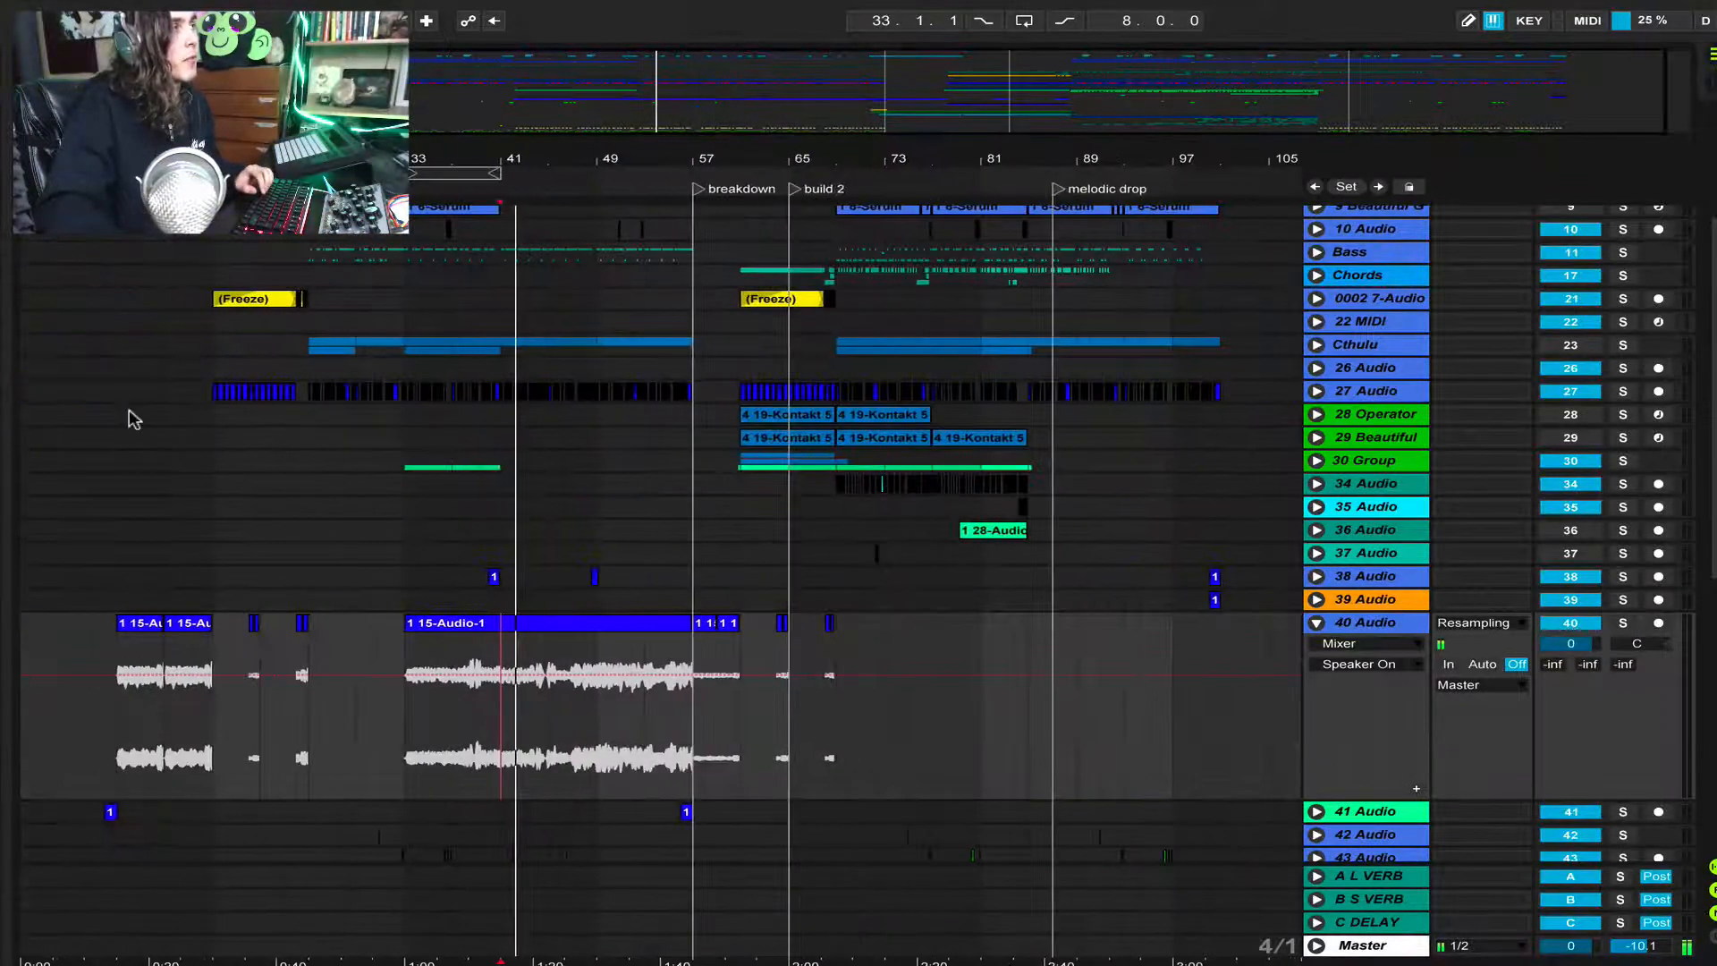
pyautogui.click(211, 368)
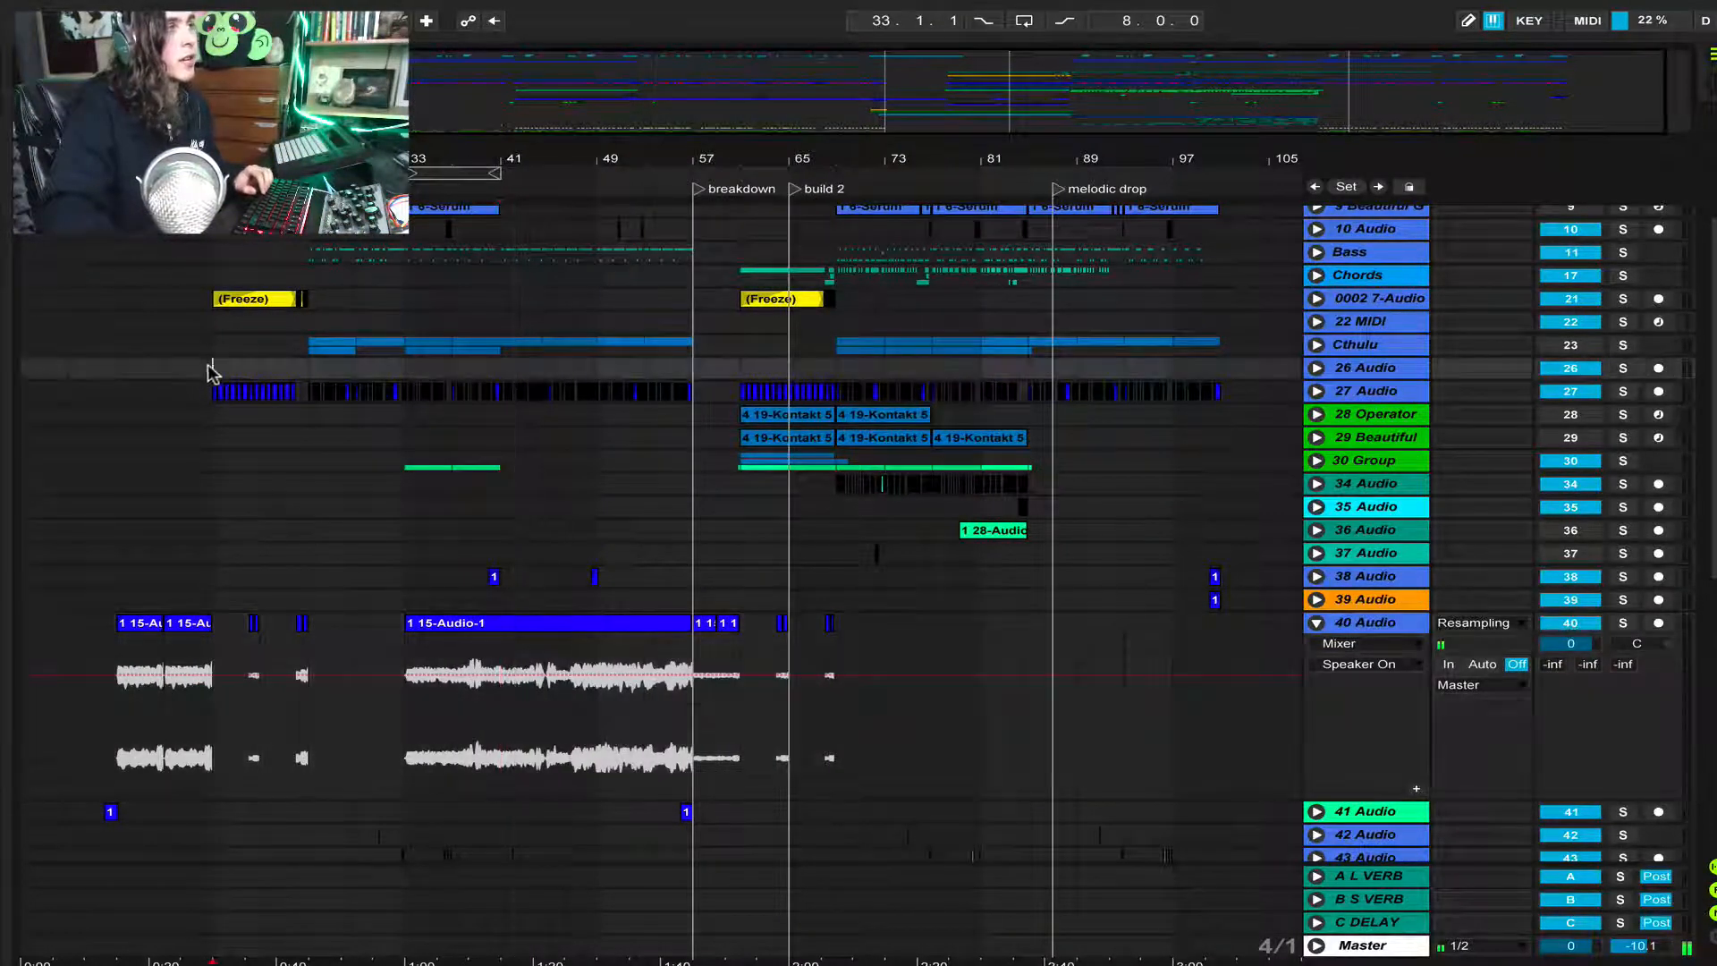
pyautogui.click(1622, 391)
pyautogui.press('space')
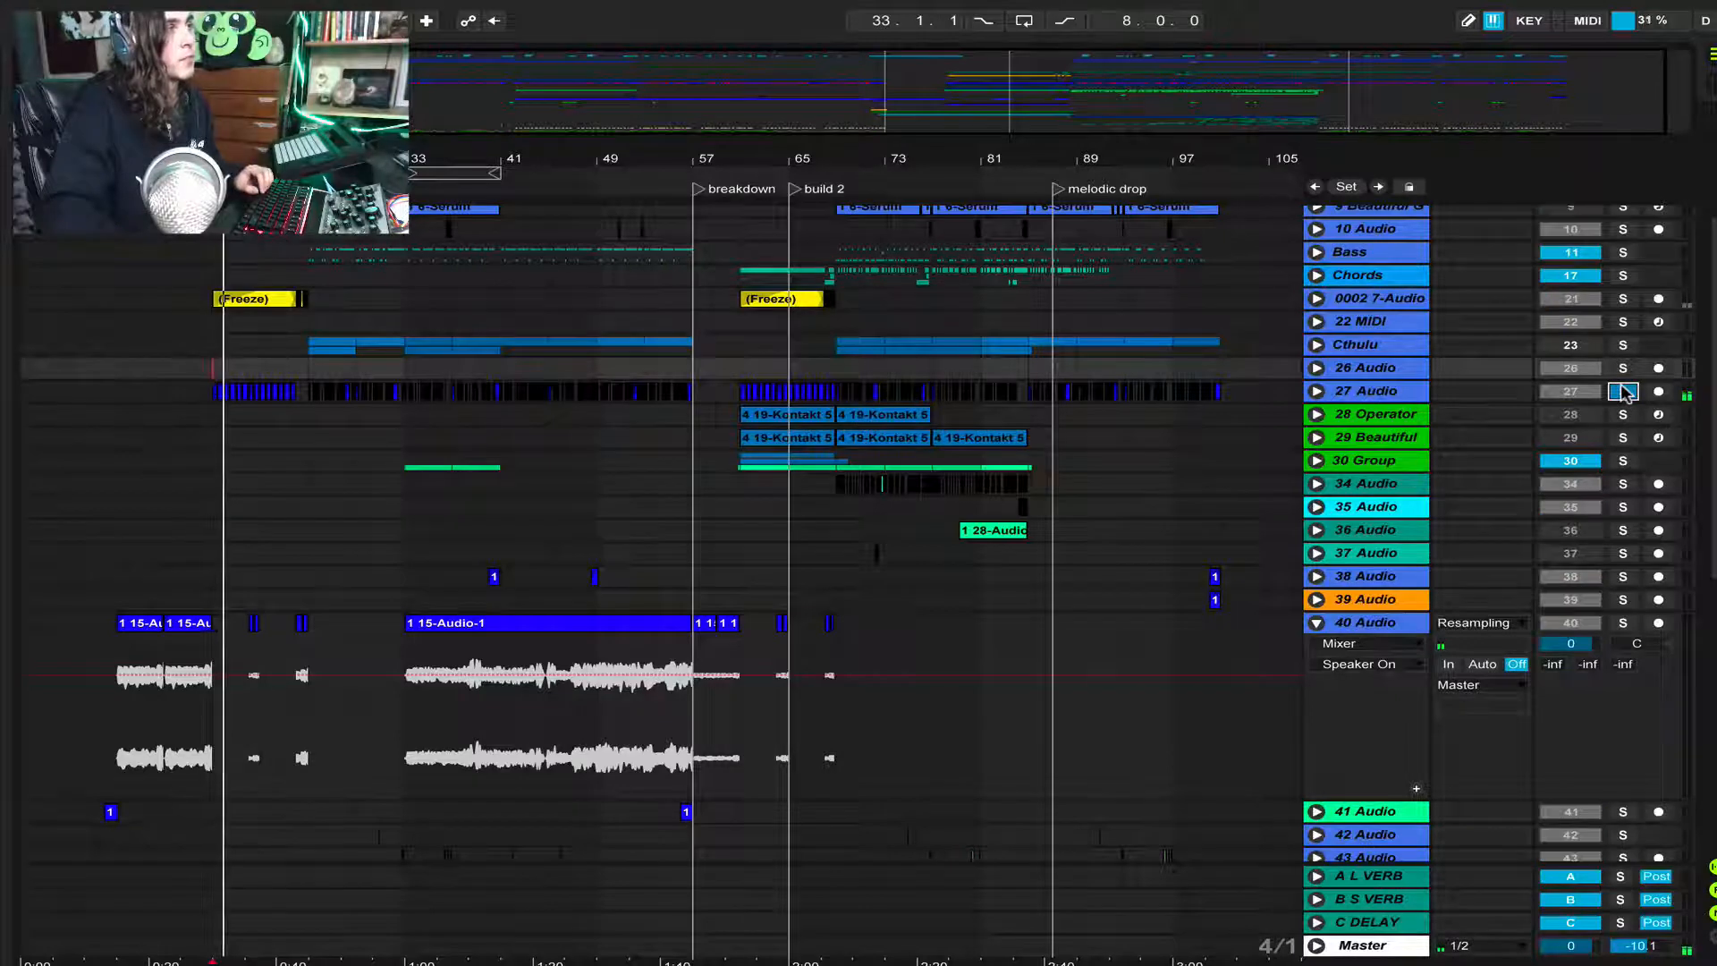
pyautogui.click(1316, 391)
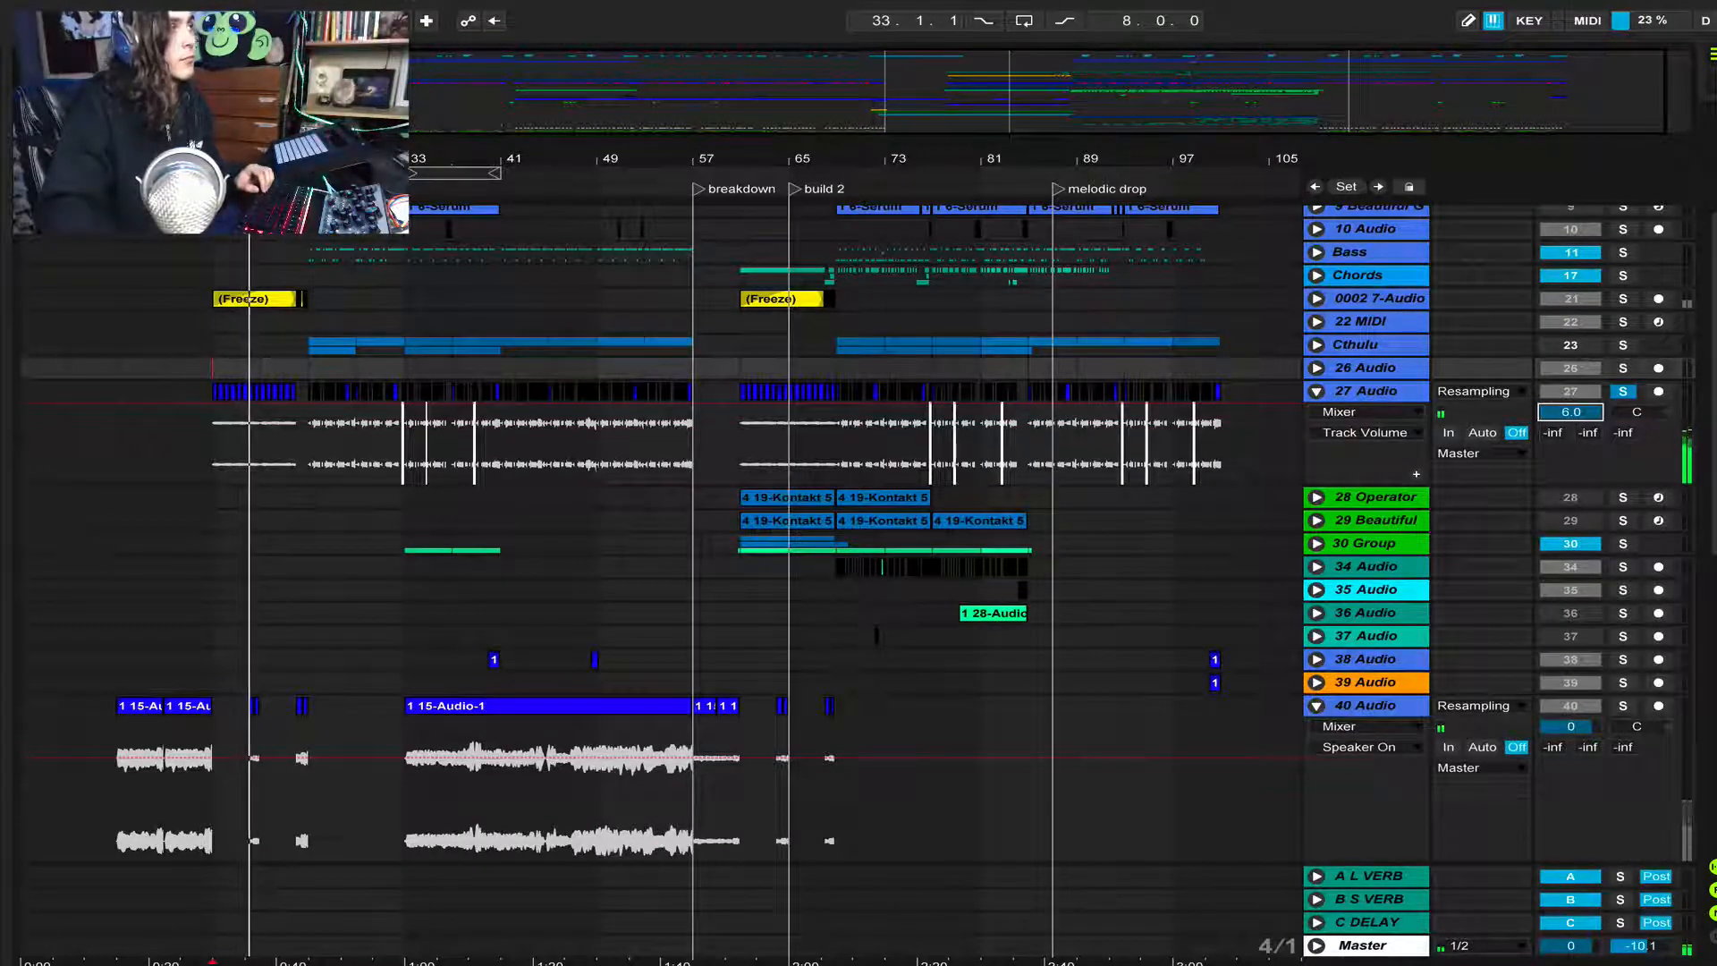
# Audition 27 Audio's chopped clips from bar 25 with the solo switched off and on again
pyautogui.moveTo(224, 161); pyautogui.dragTo(224, 219)
pyautogui.click(416, 454)
pyautogui.press('space')
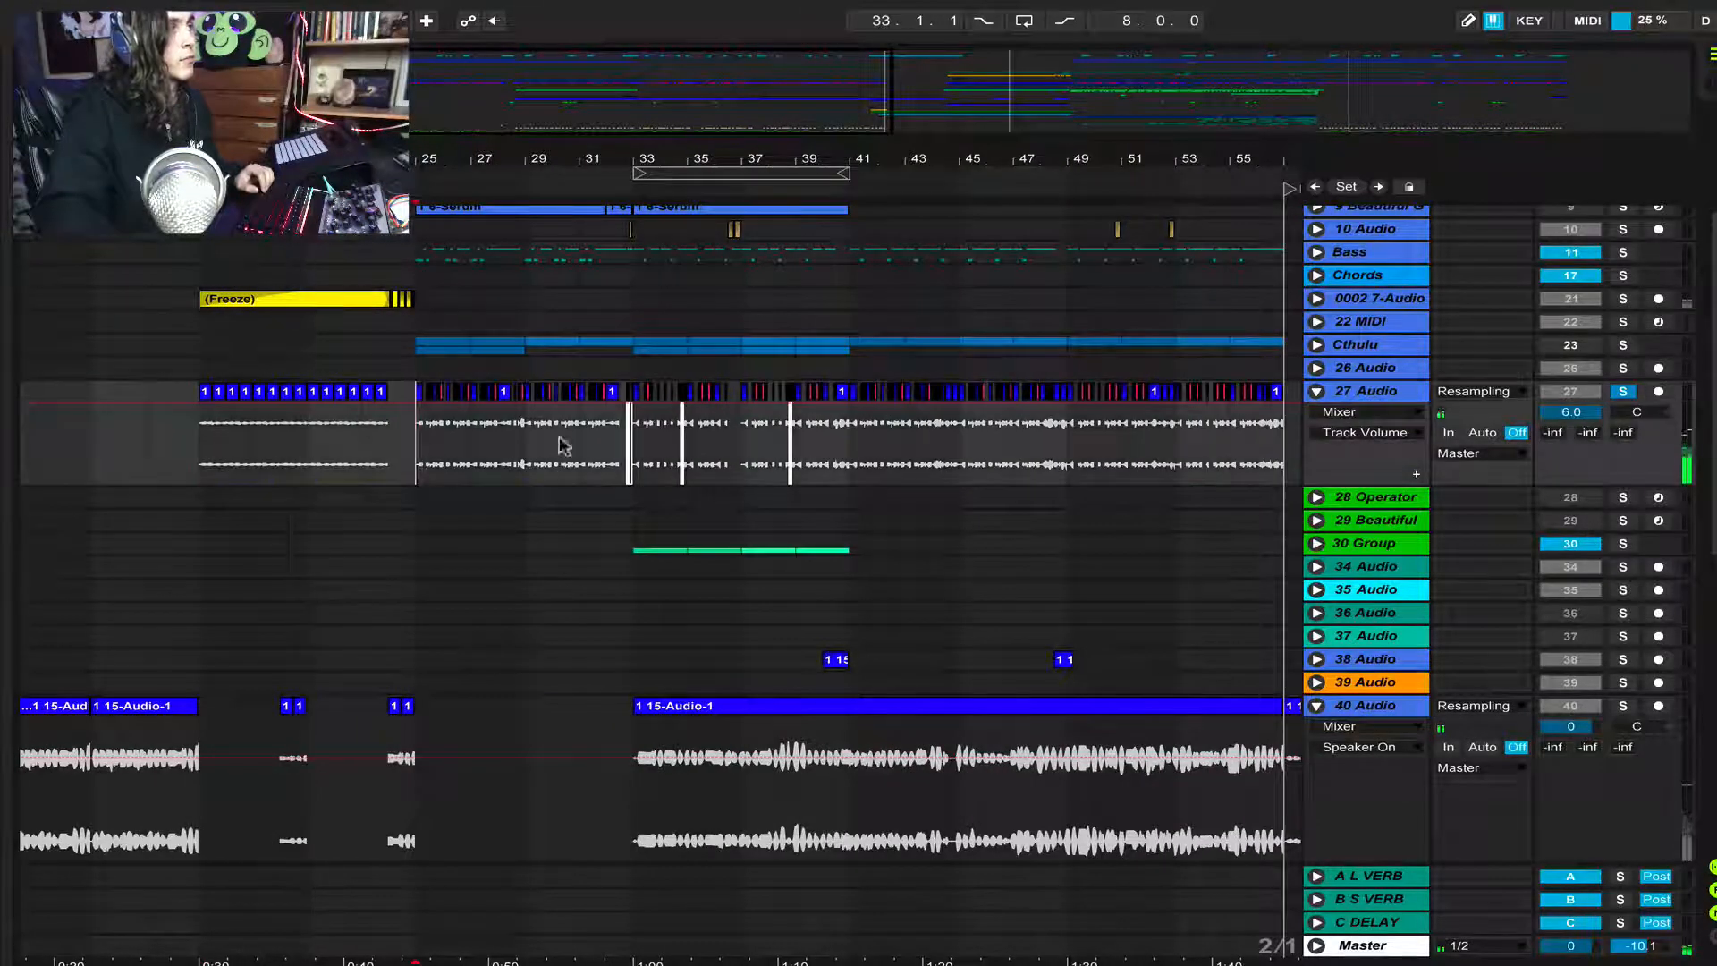
pyautogui.click(1622, 391)
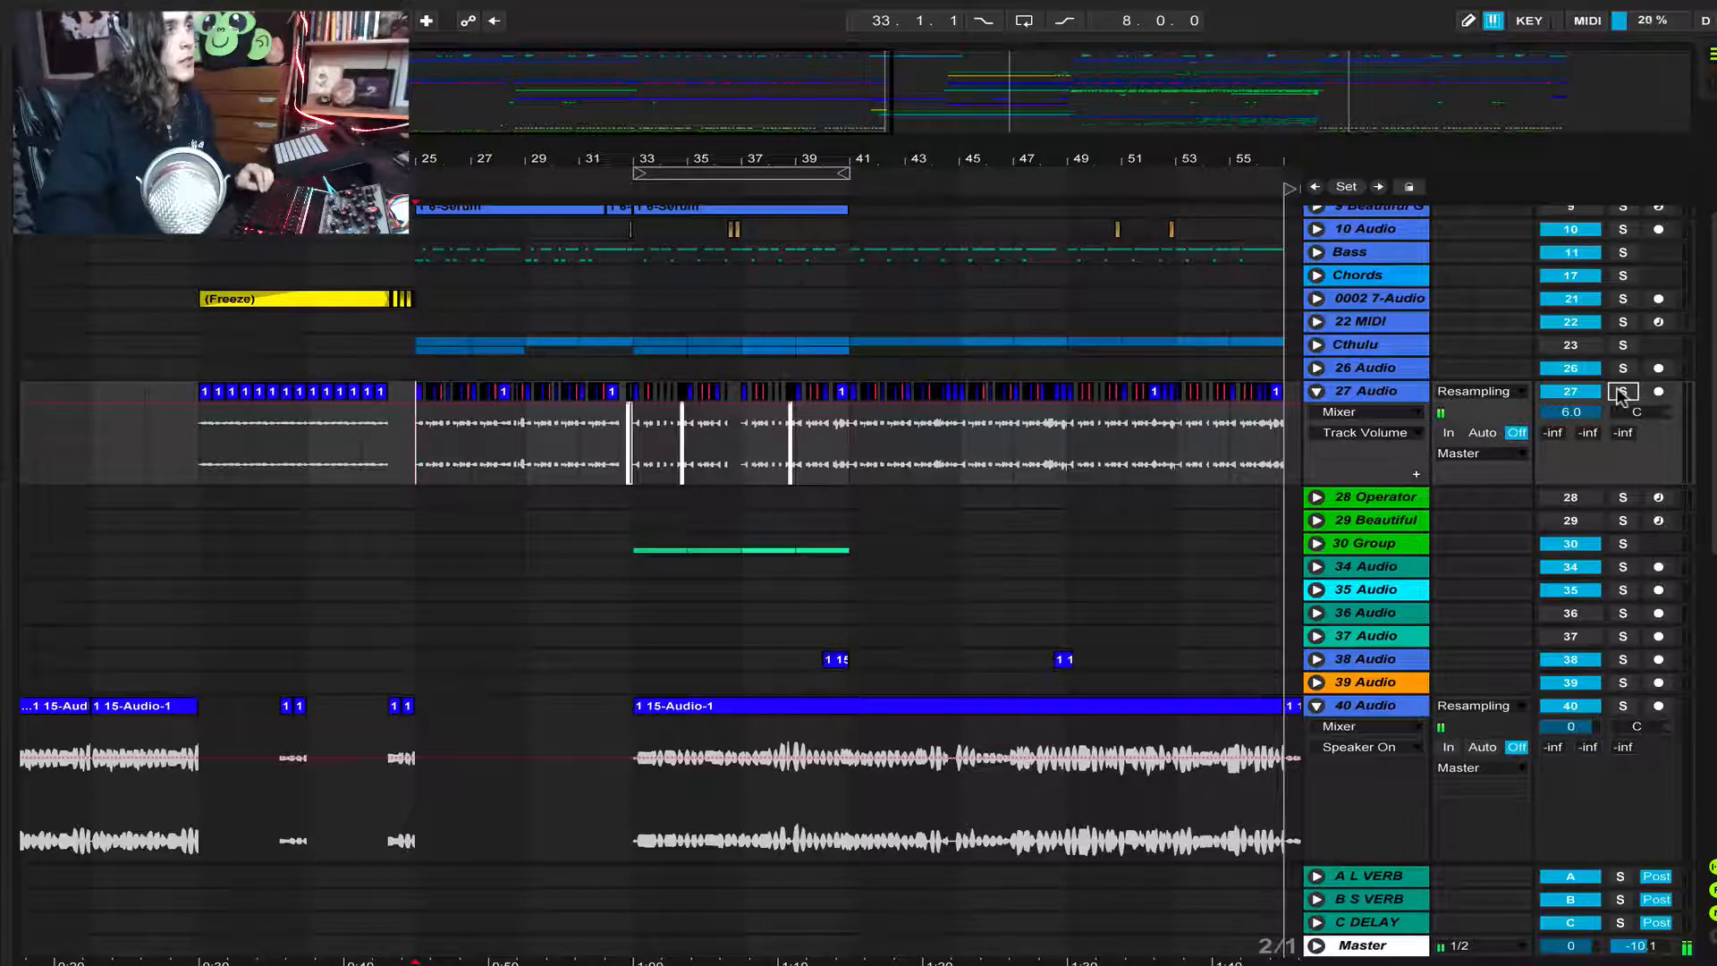
pyautogui.click(1622, 391)
pyautogui.press('space')
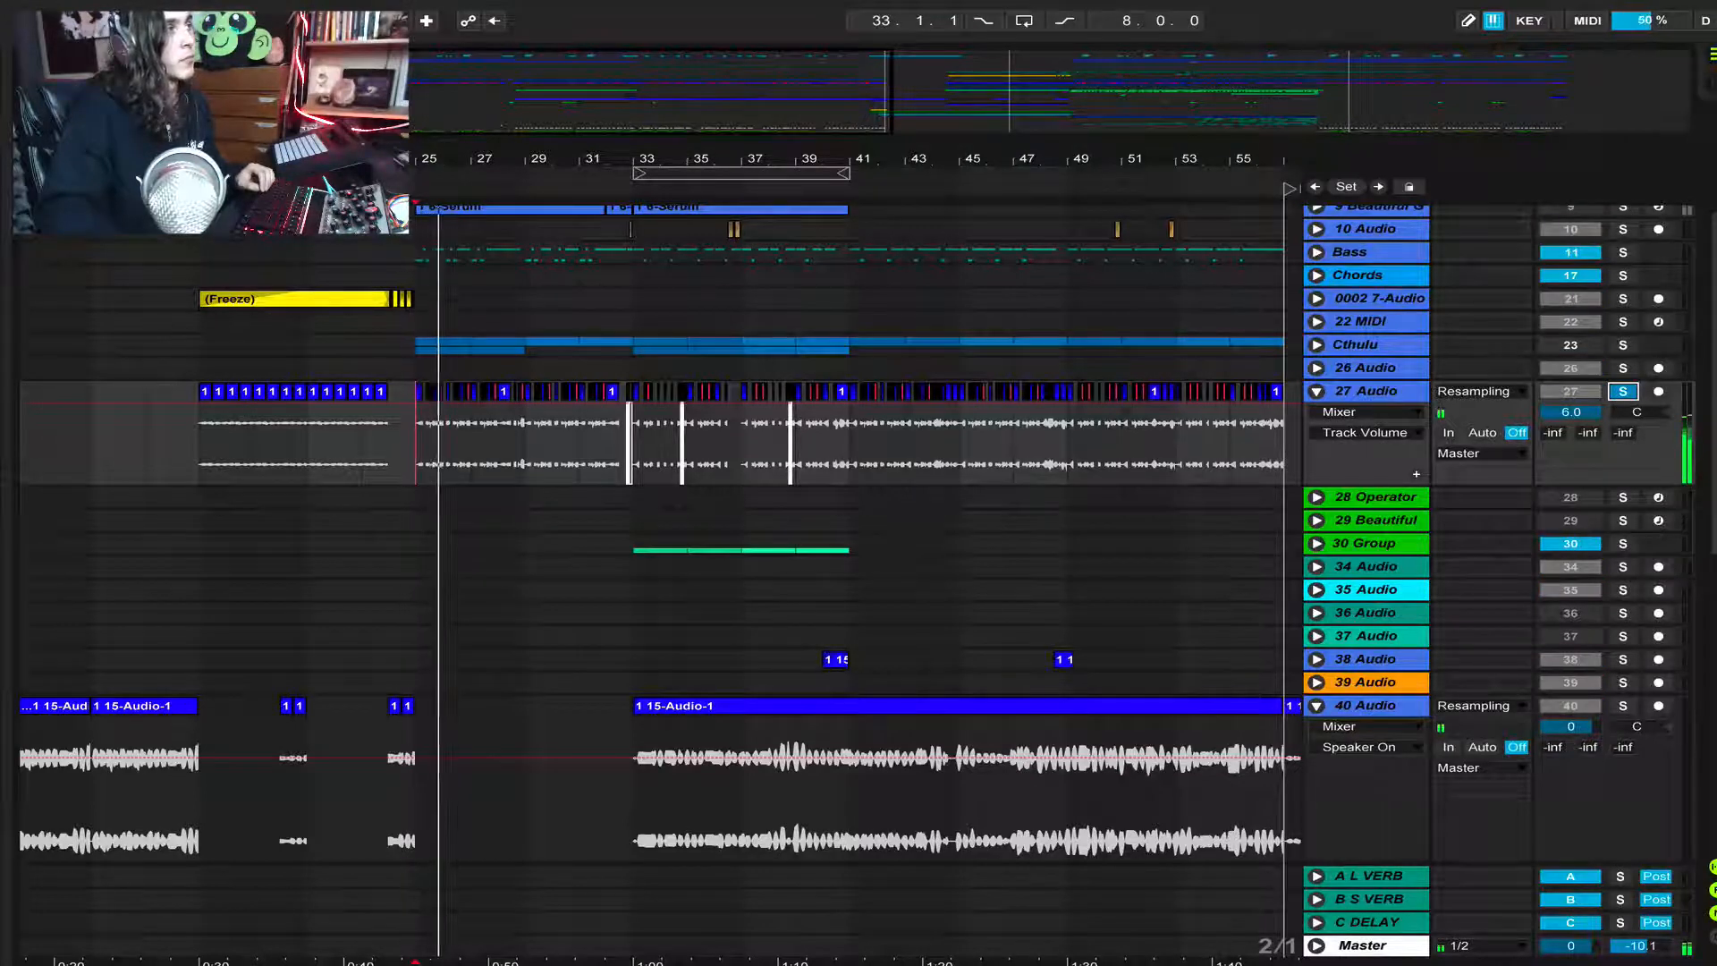
# Audition 27 Audio from bar 28 and from bar 29 in closer detail, ending with its solo off
pyautogui.moveTo(438, 159); pyautogui.dragTo(433, 268)
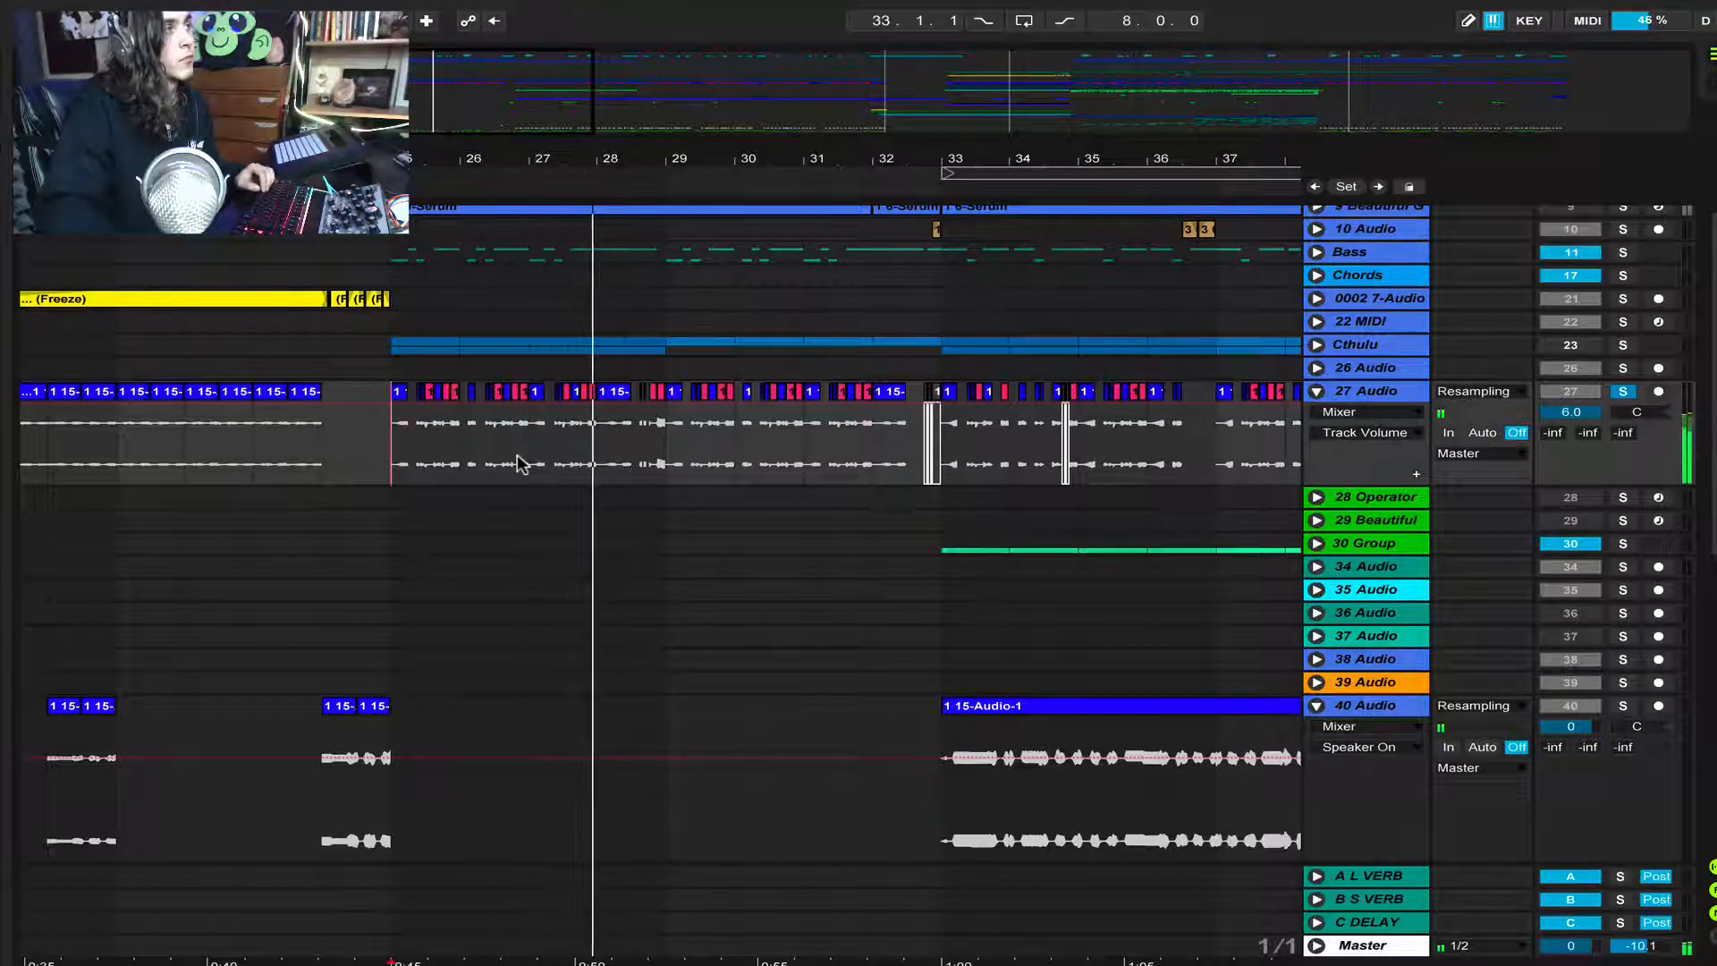
pyautogui.click(596, 464)
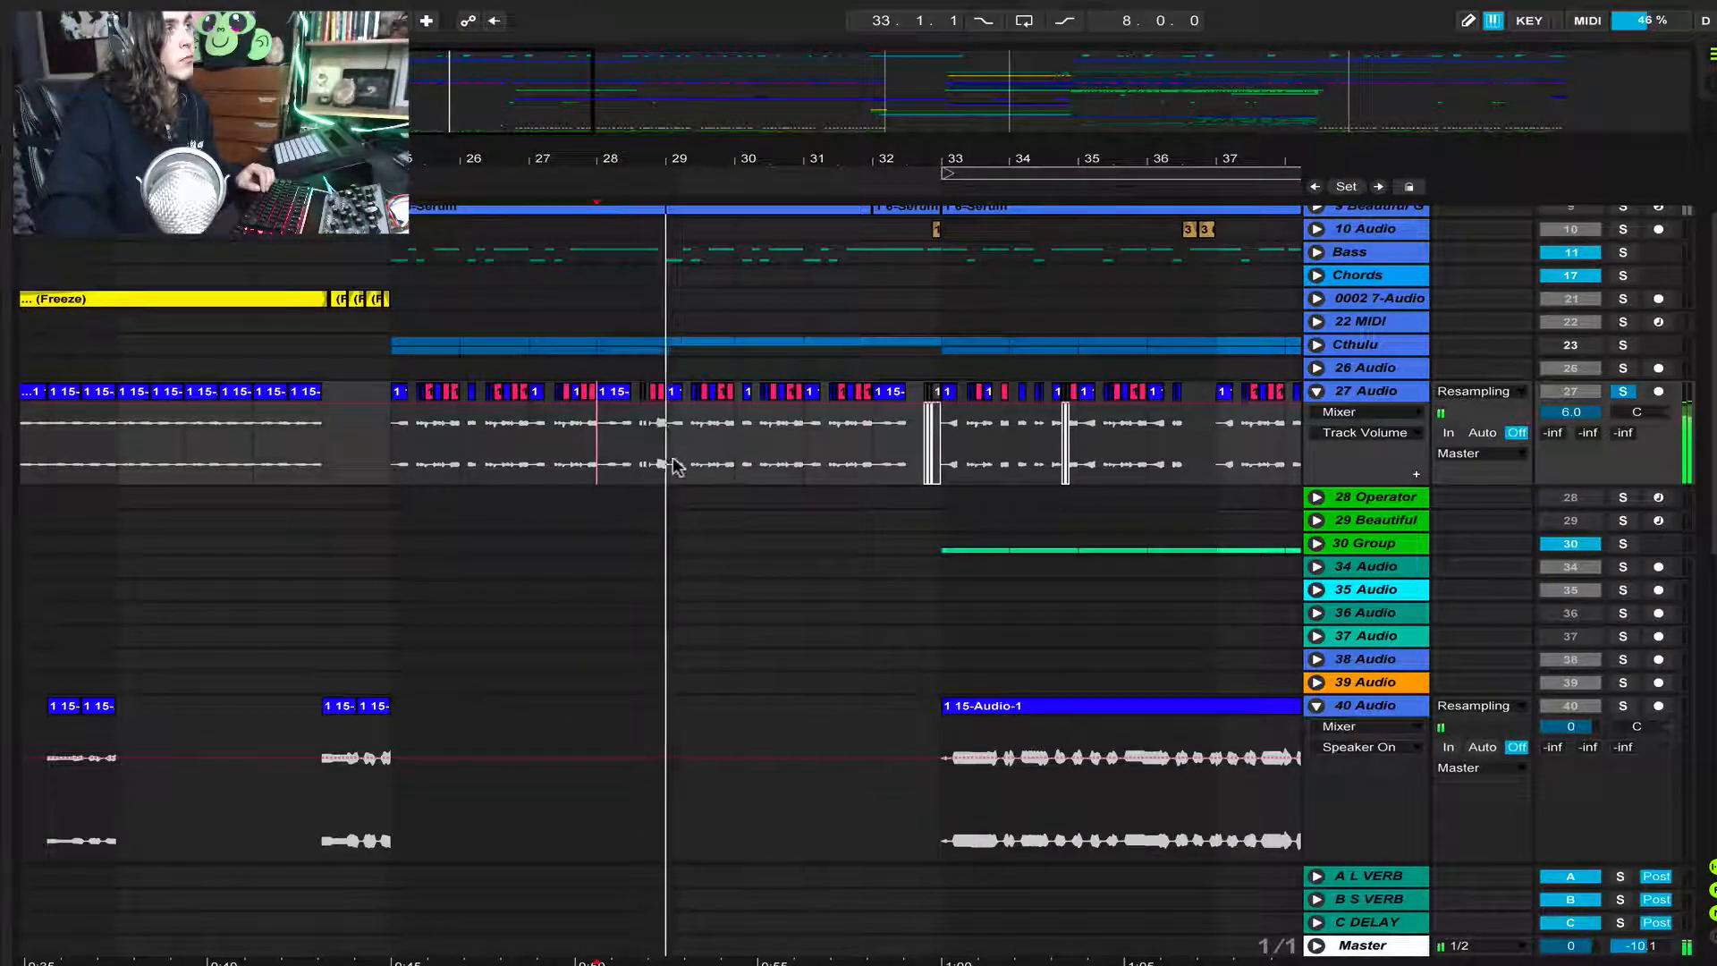
pyautogui.click(669, 462)
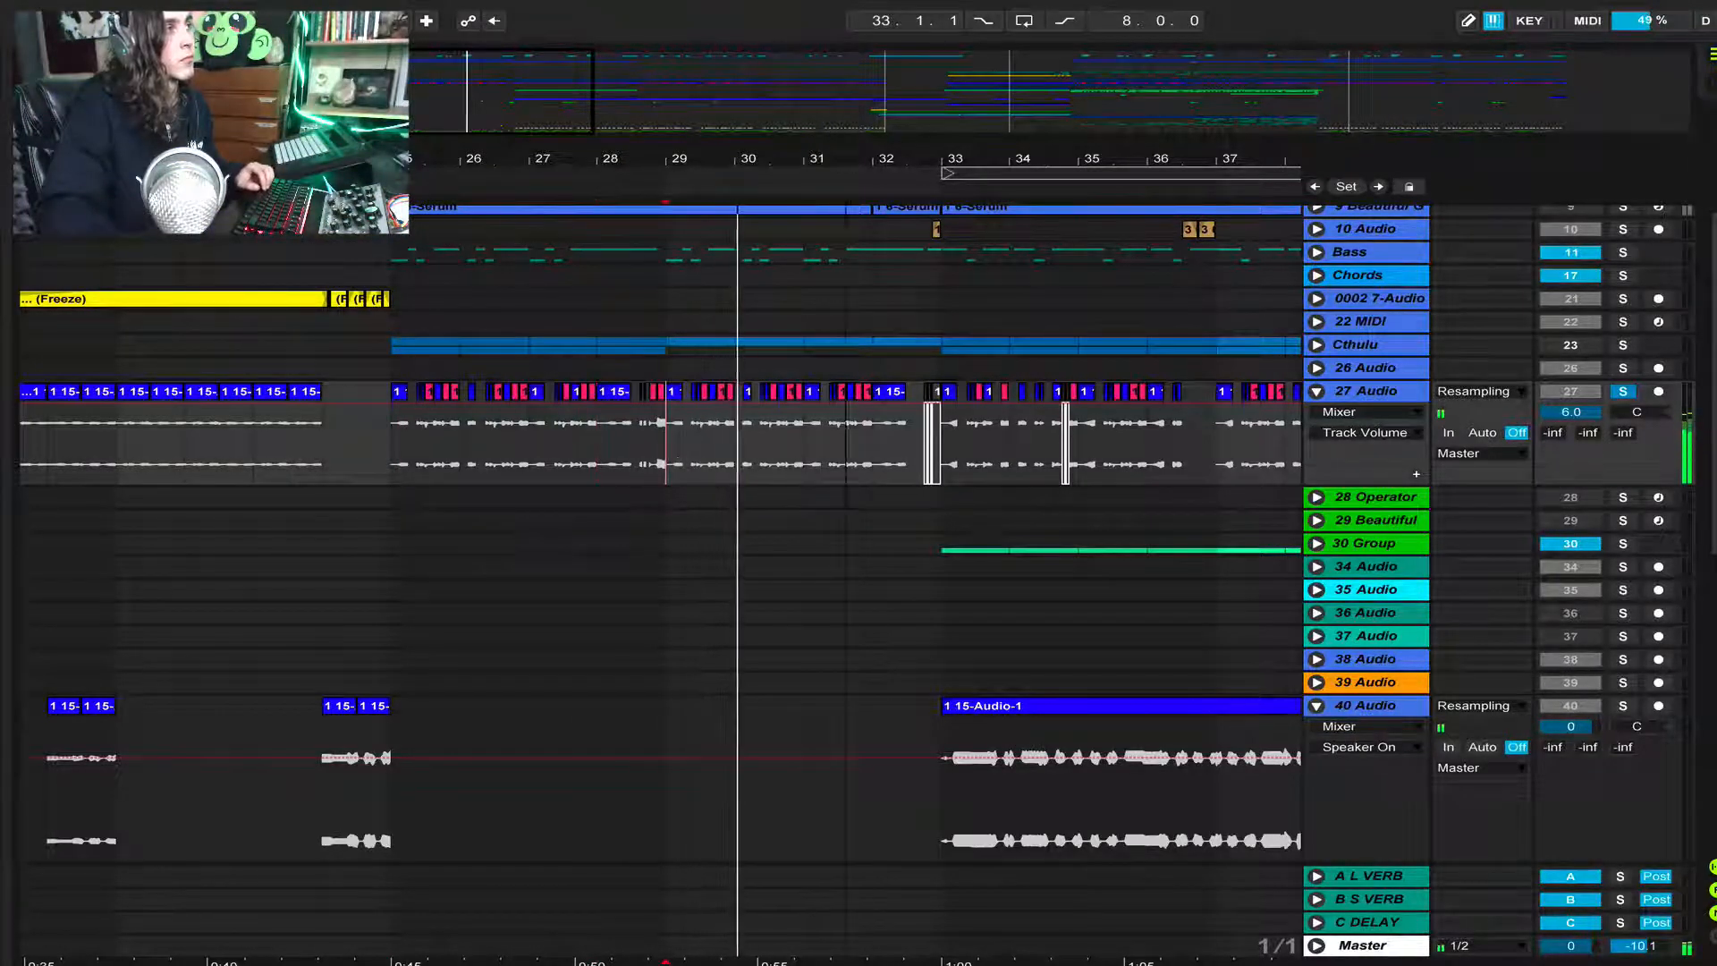
pyautogui.moveTo(853, 163); pyautogui.dragTo(854, 134)
pyautogui.click(1623, 391)
# Undo the 27 Audio volume change and the extended 15-Audio-1 copy at bar 33 on 40 Audio
pyautogui.hotkey('ctrl', 'z')
pyautogui.hotkey('ctrl', 'z')
pyautogui.hotkey('ctrl', 'z')
pyautogui.hotkey('ctrl', 'z')
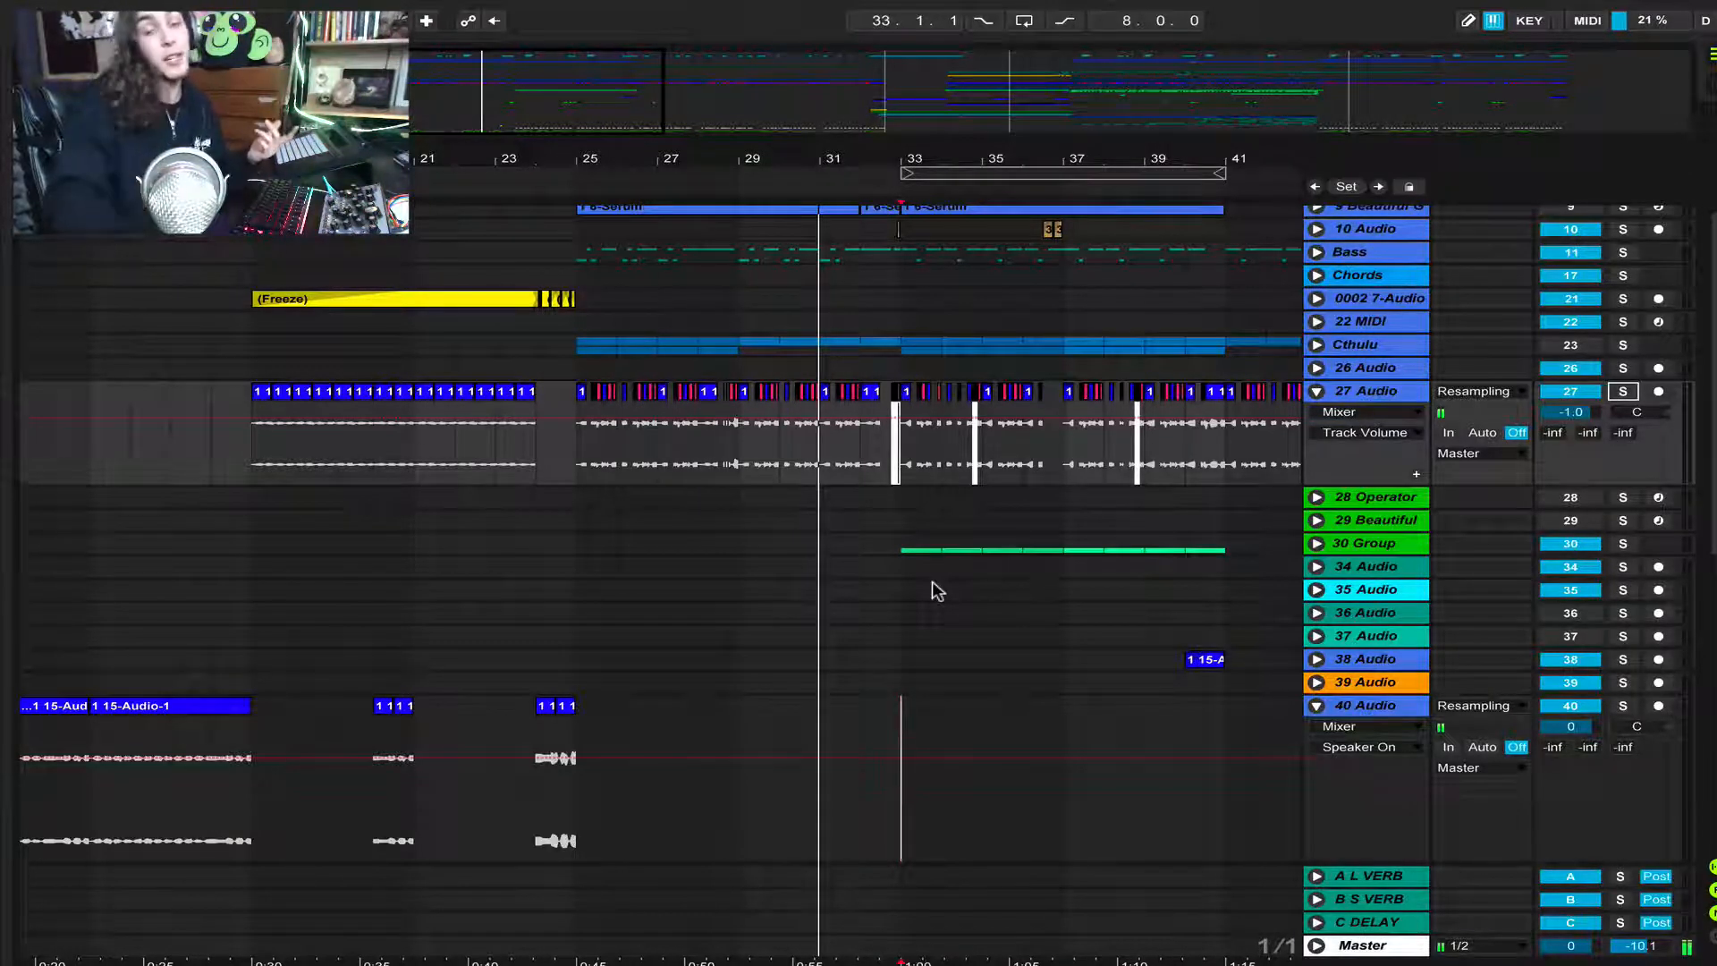
# Fold 27 Audio and play the Bass group in solo from bar 25
pyautogui.moveTo(320, 6)
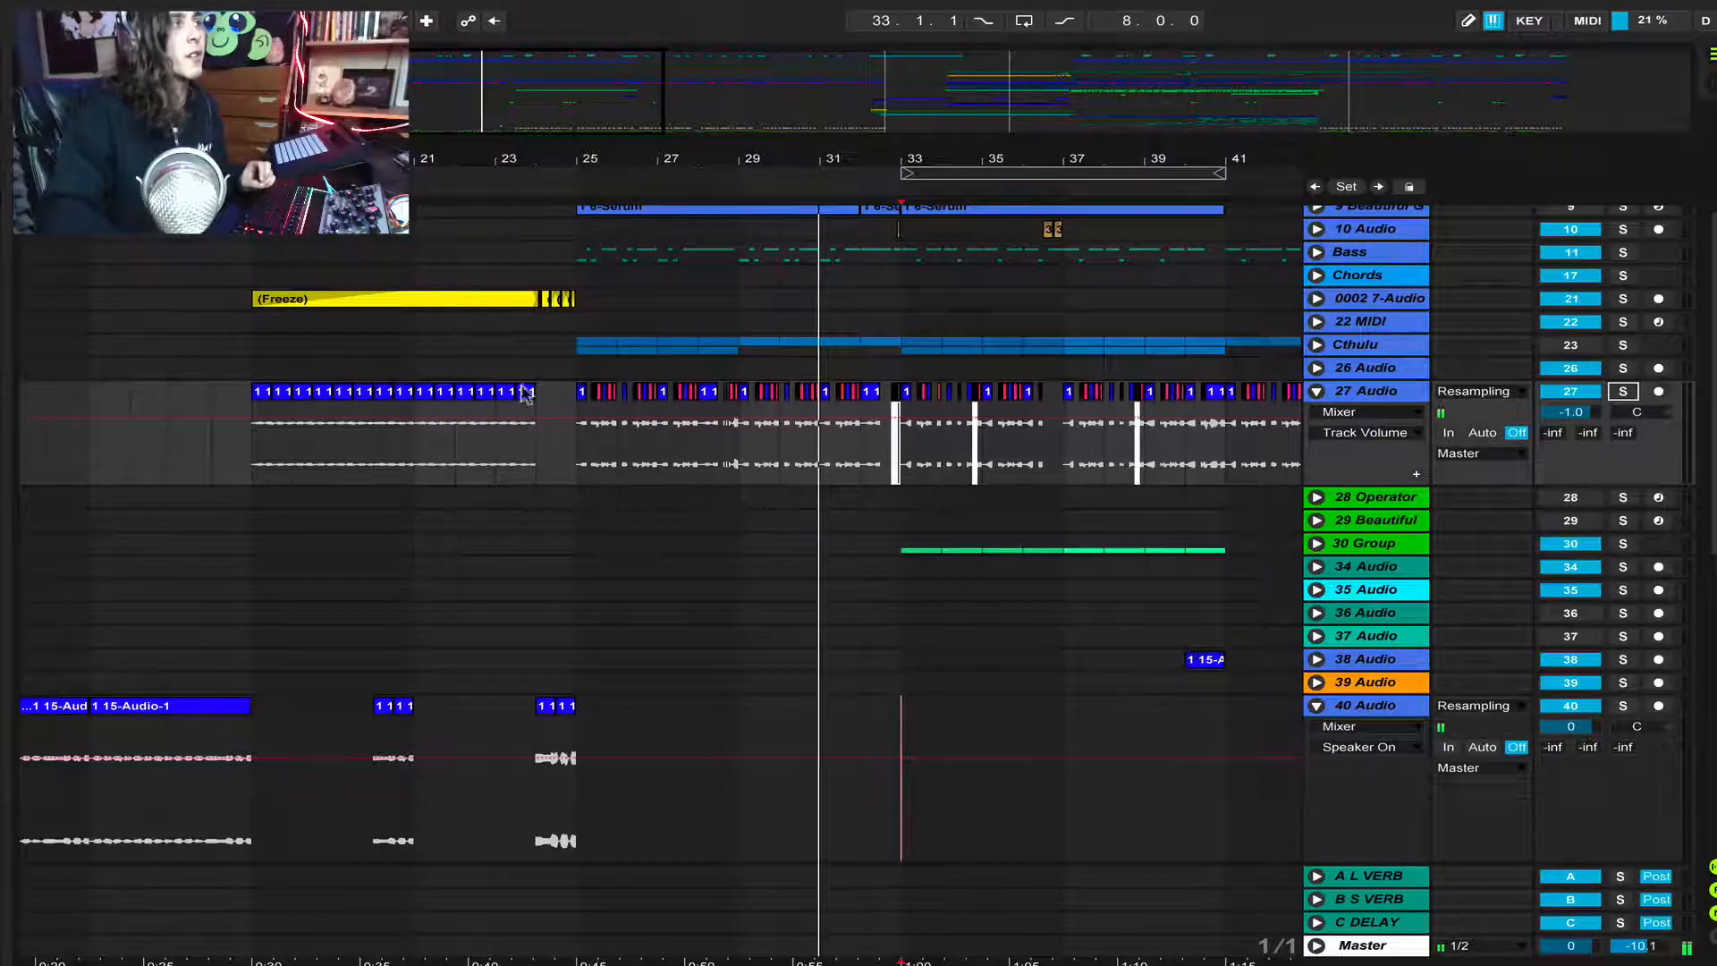
pyautogui.click(578, 456)
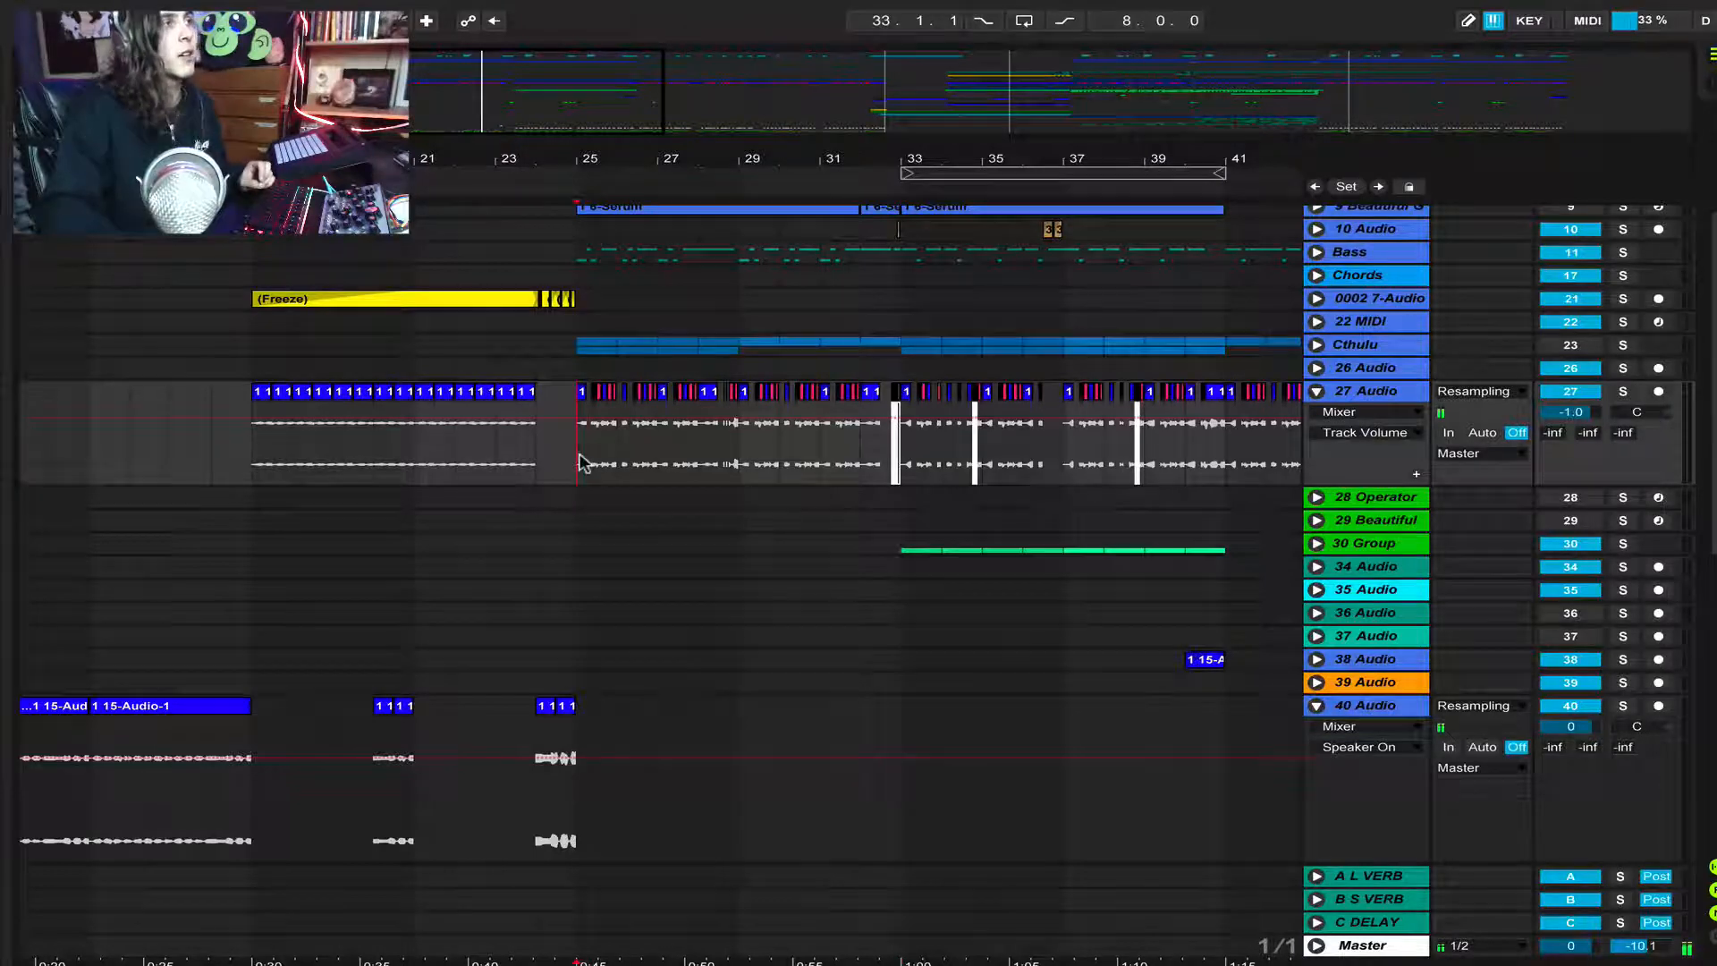
pyautogui.click(1314, 392)
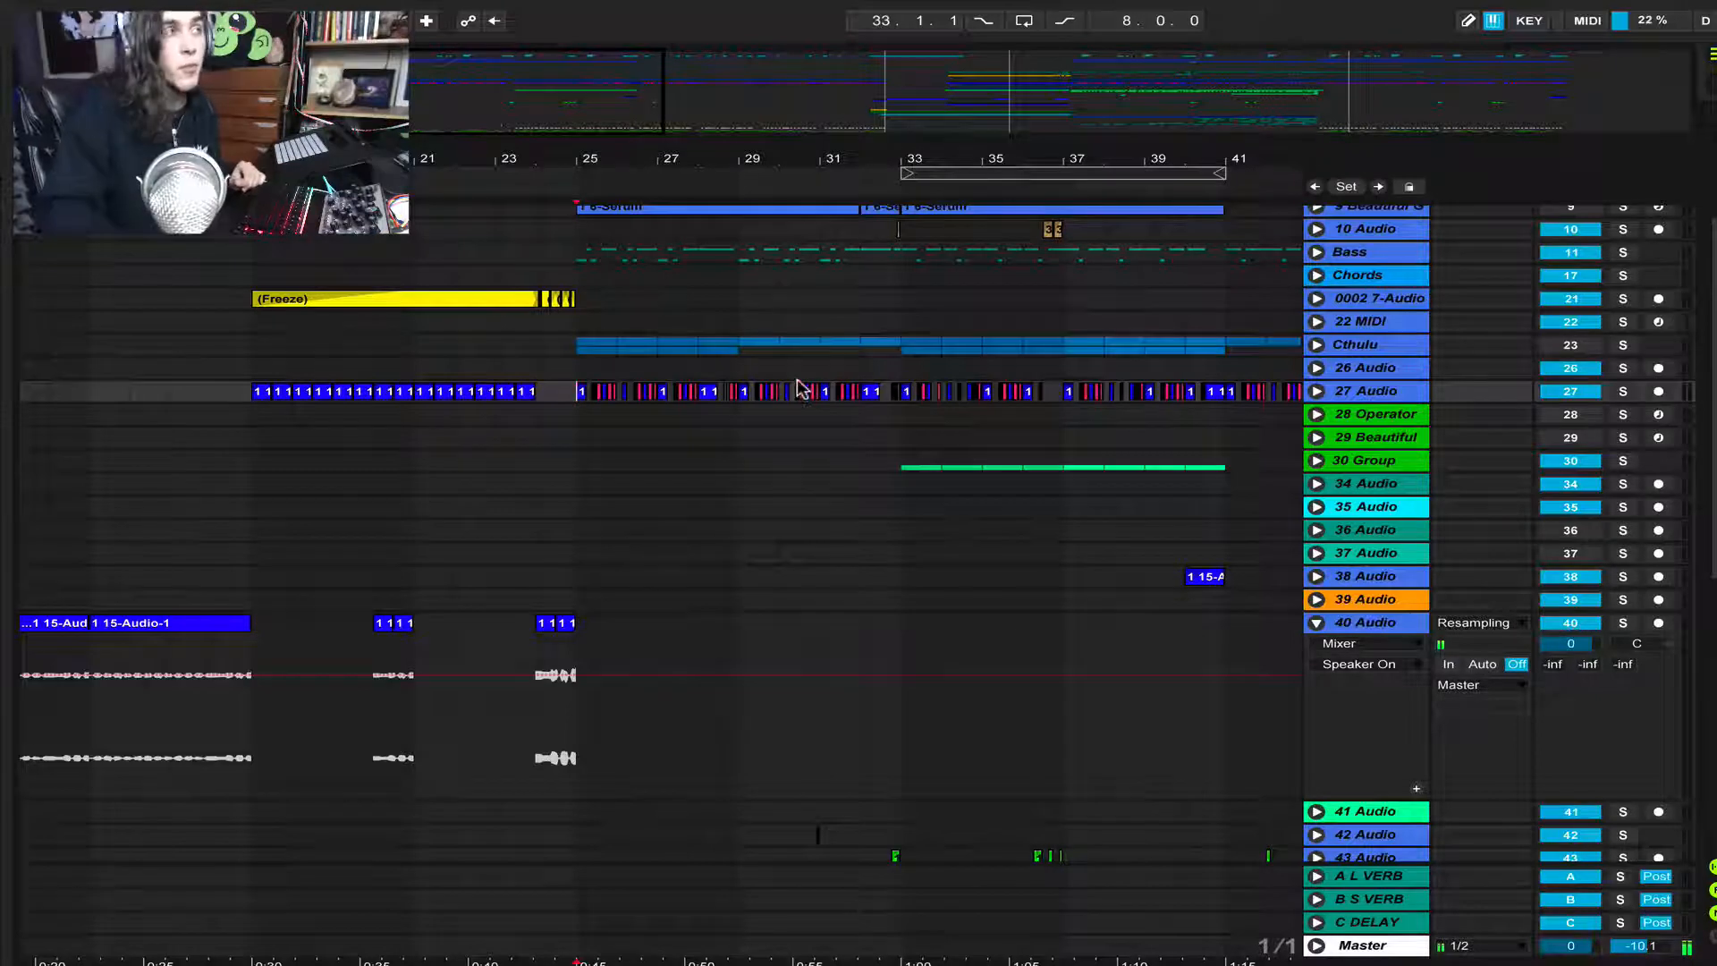
pyautogui.scroll(5, 673, 391)
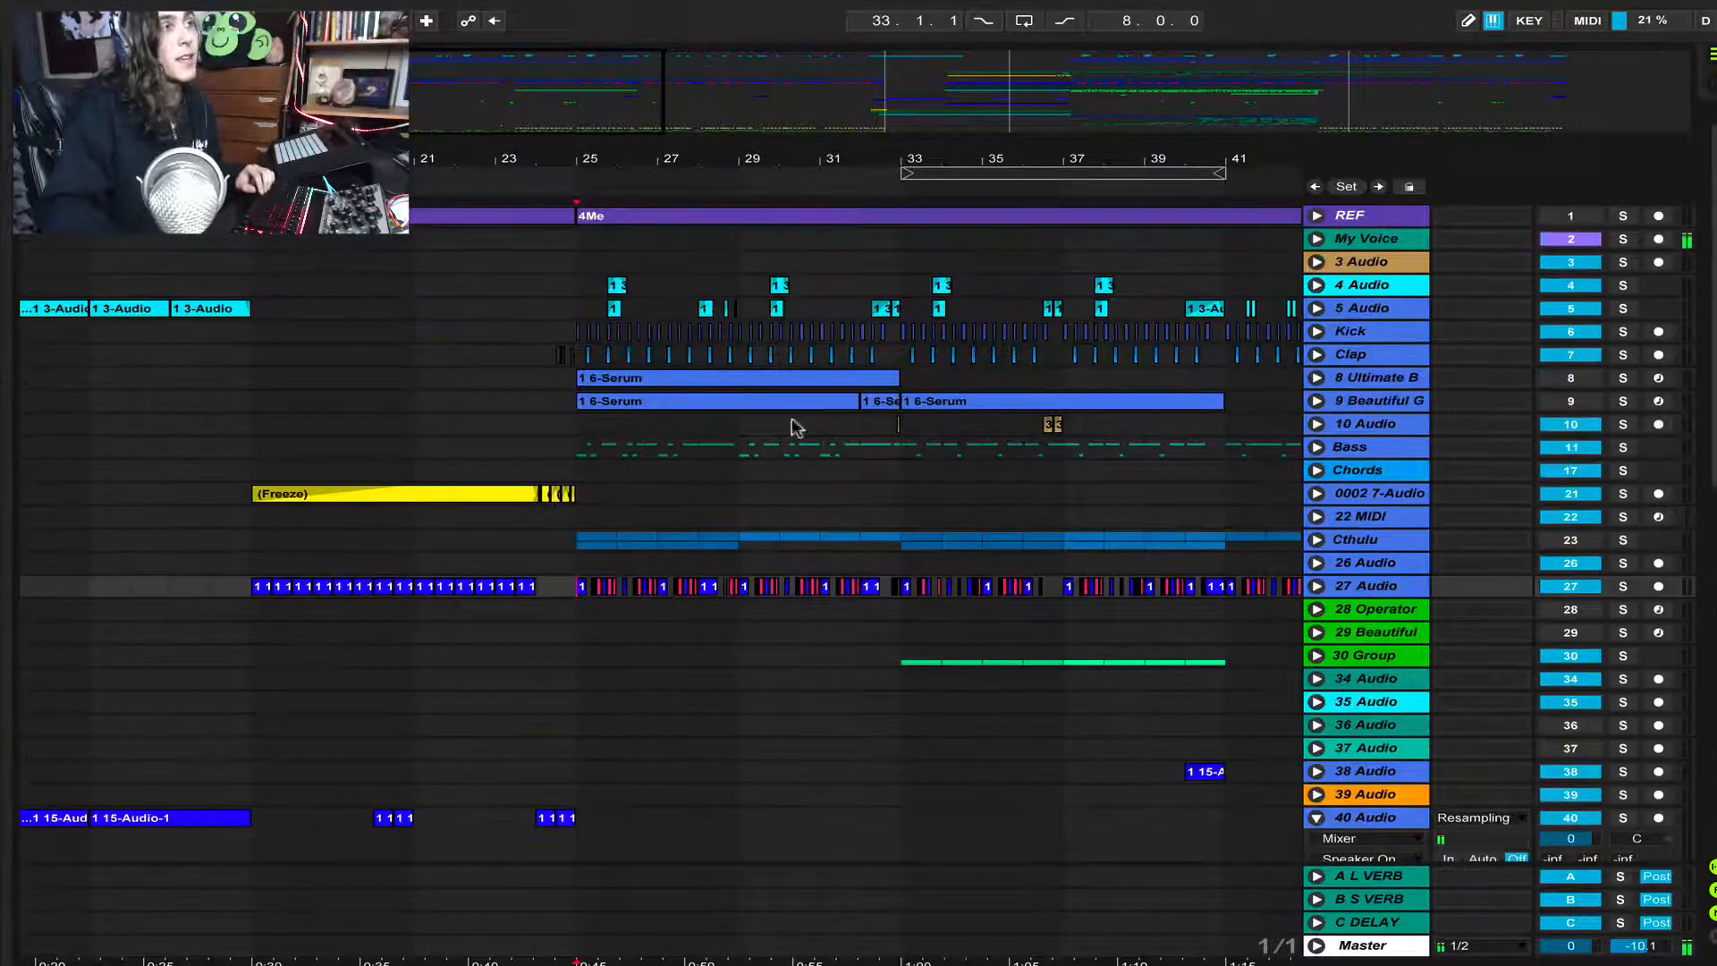
pyautogui.click(1622, 447)
pyautogui.press('space')
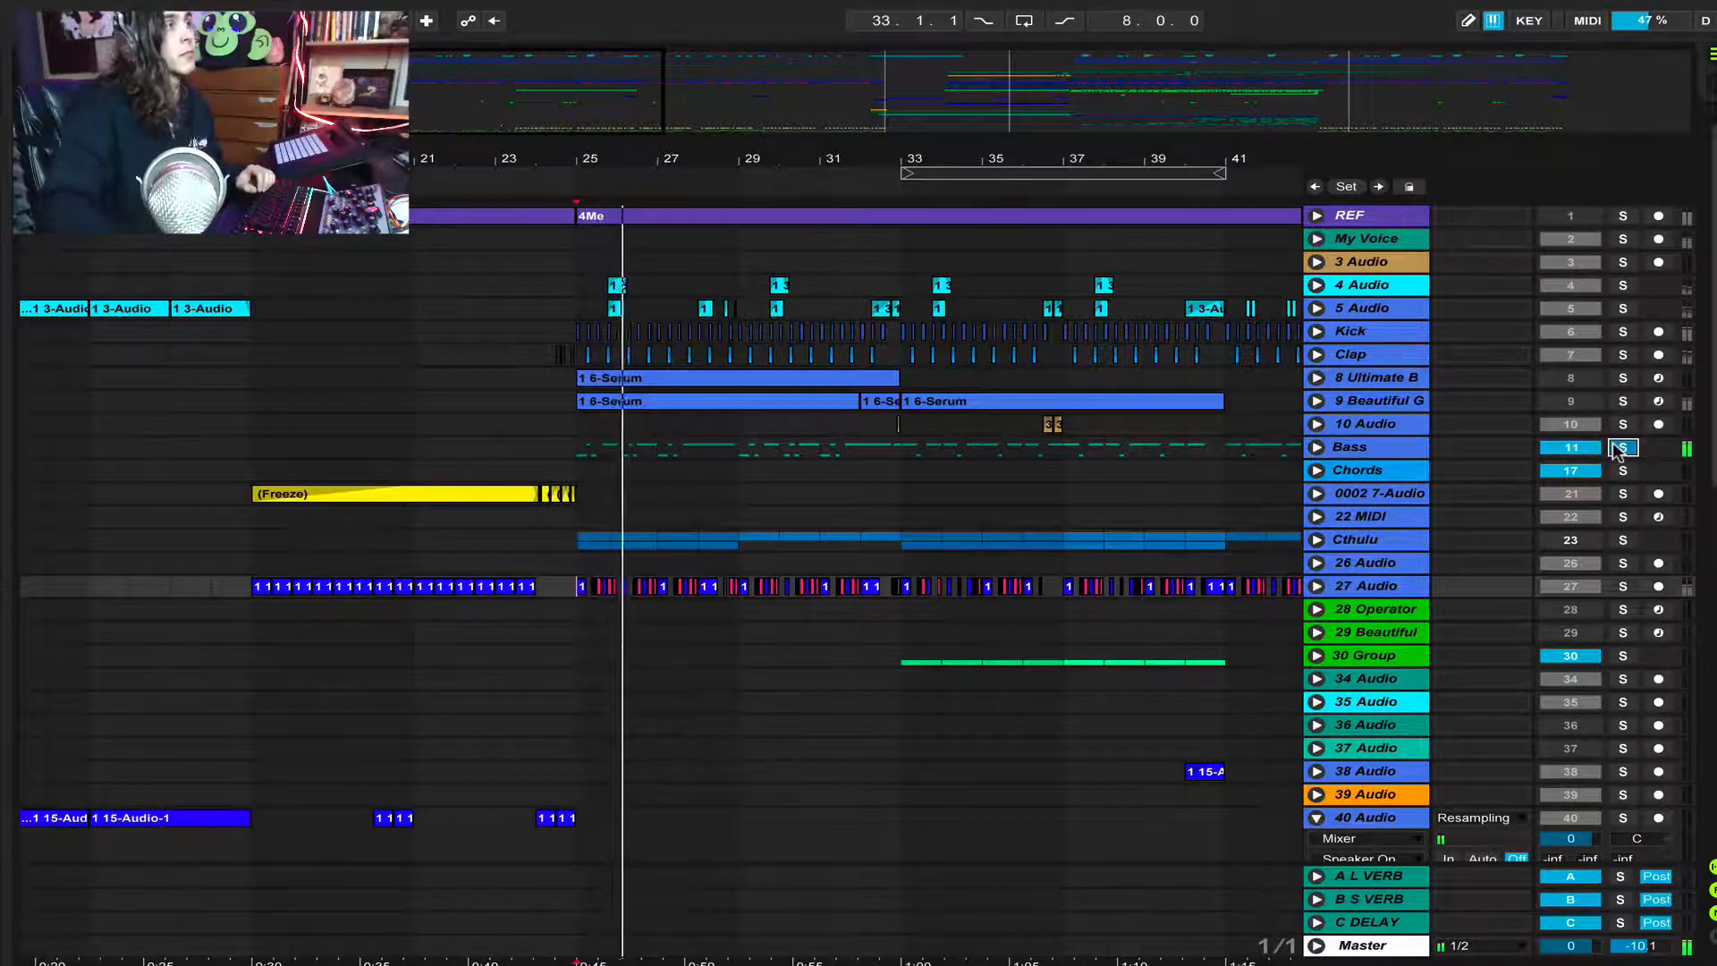
# Unfold the Bass group and audition it with its volume at 5.0 dB, ending at 0 dB with the solo off
pyautogui.click(1316, 447)
pyautogui.moveTo(750, 173); pyautogui.dragTo(751, 291)
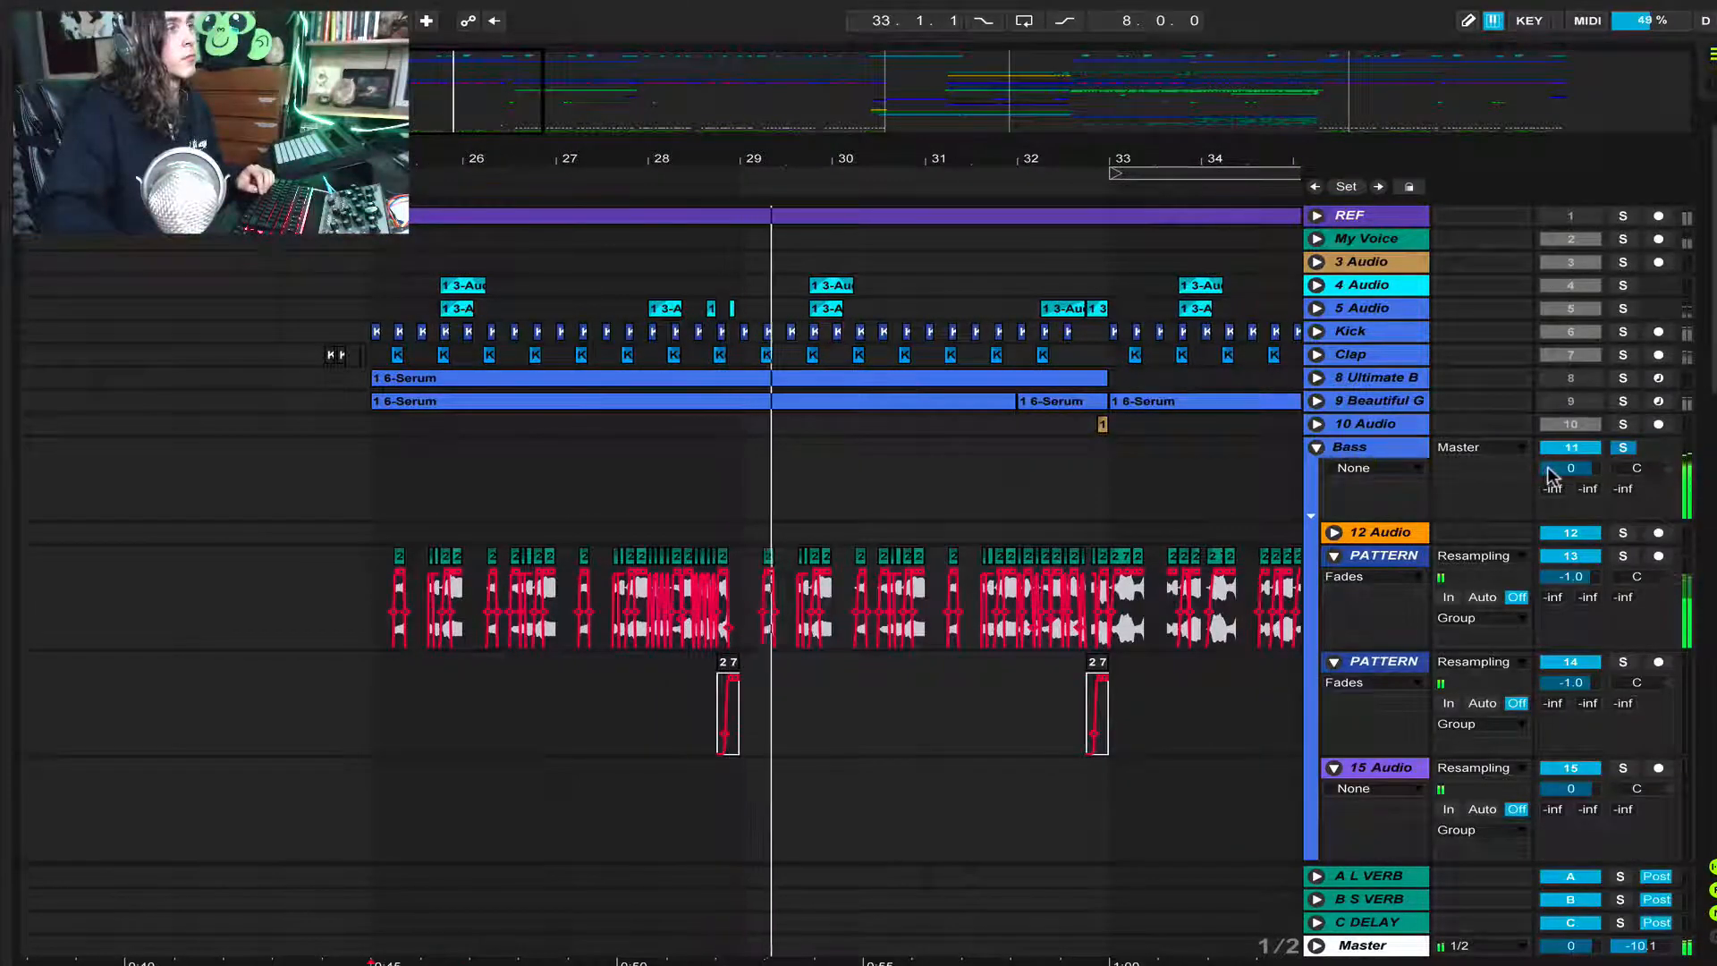
pyautogui.moveTo(1546, 469); pyautogui.dragTo(1546, 440)
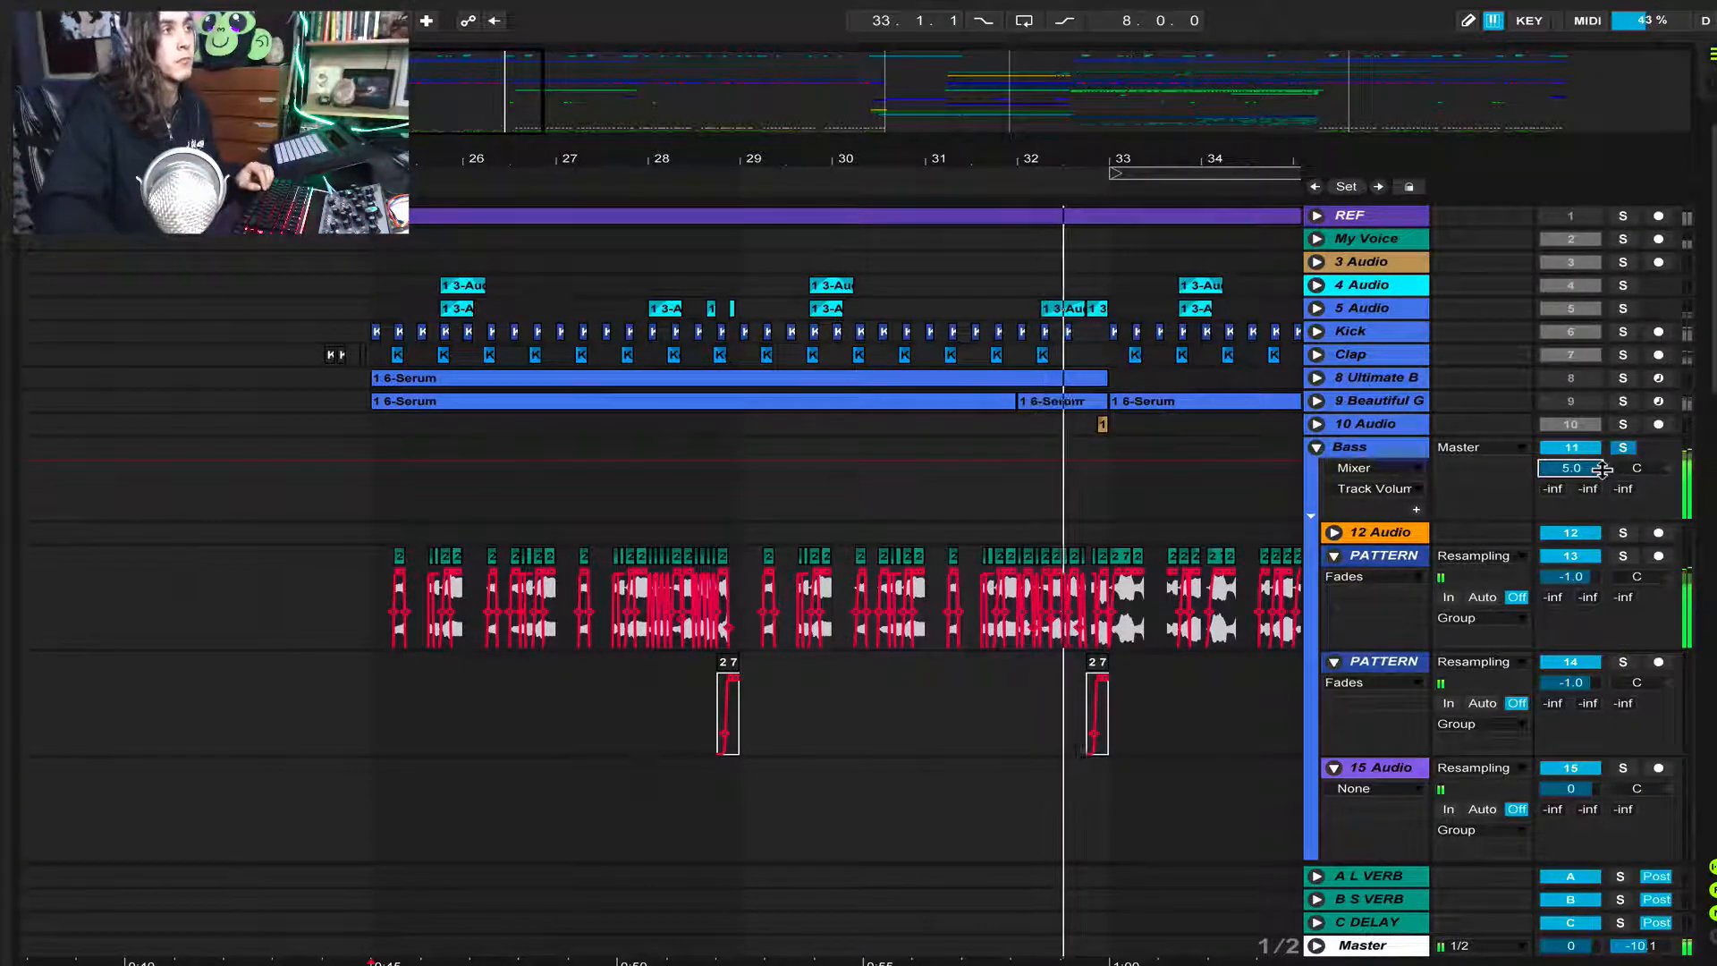
pyautogui.press('Delete')
pyautogui.click(1621, 447)
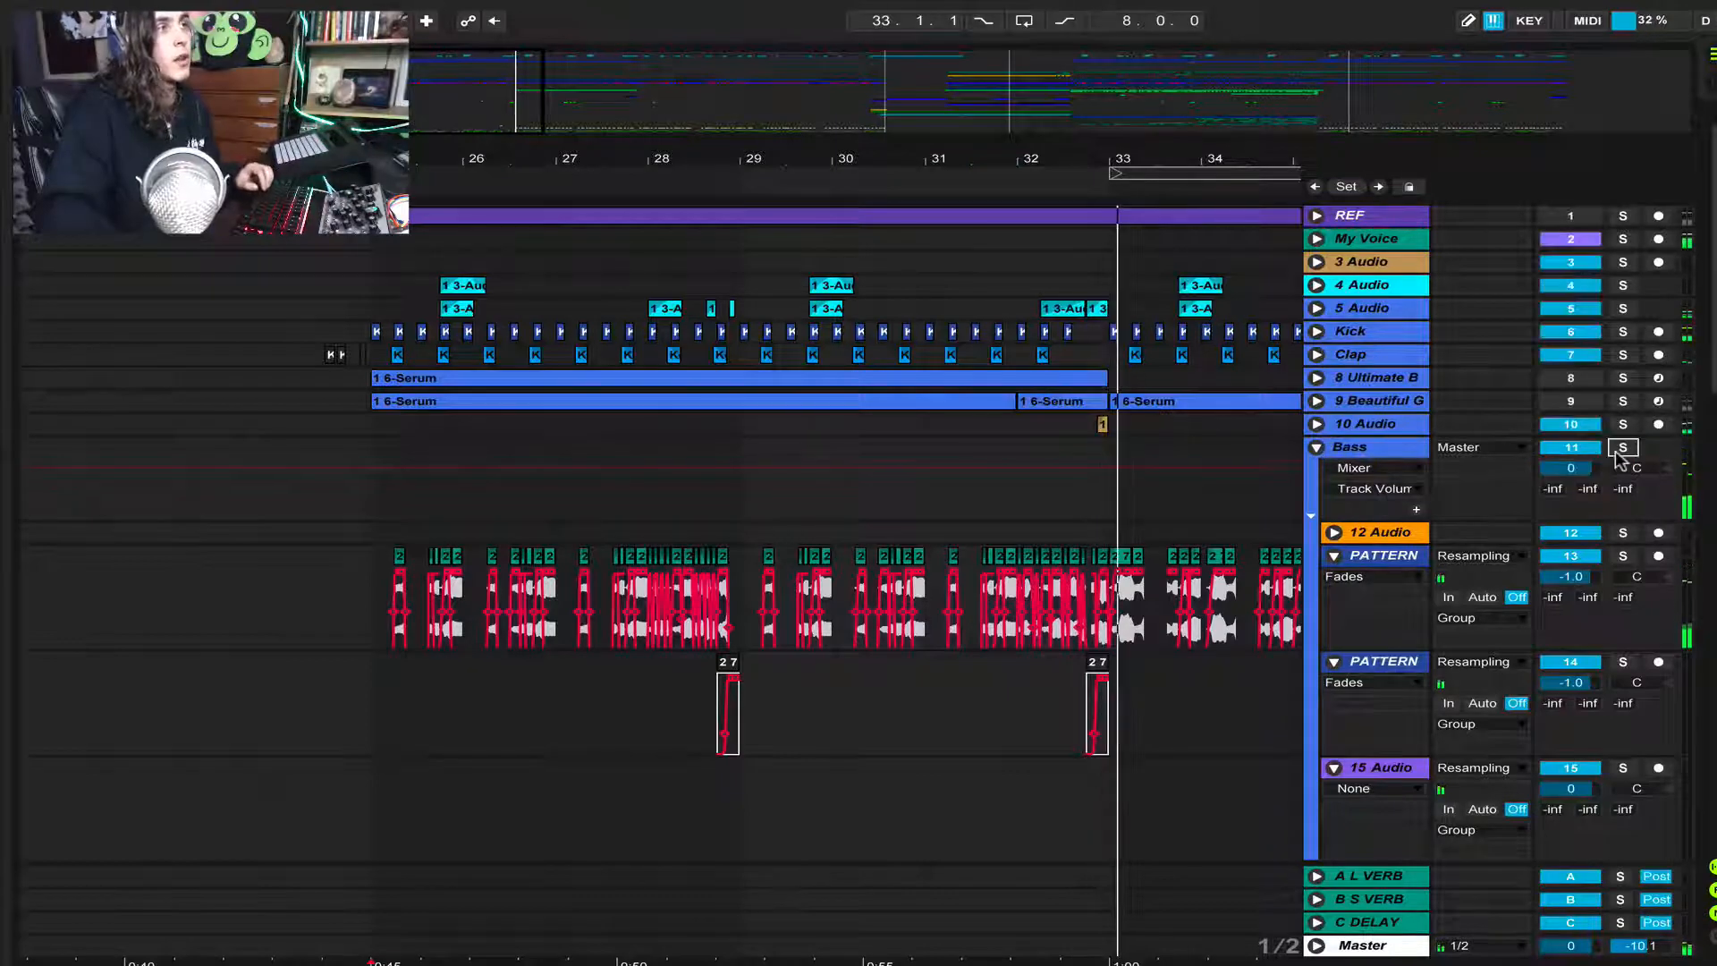
# Unfold 8 Ultimate B, open its 6-Serum clip in an enlarged note editor and select all the G1 notes
pyautogui.click(1316, 378)
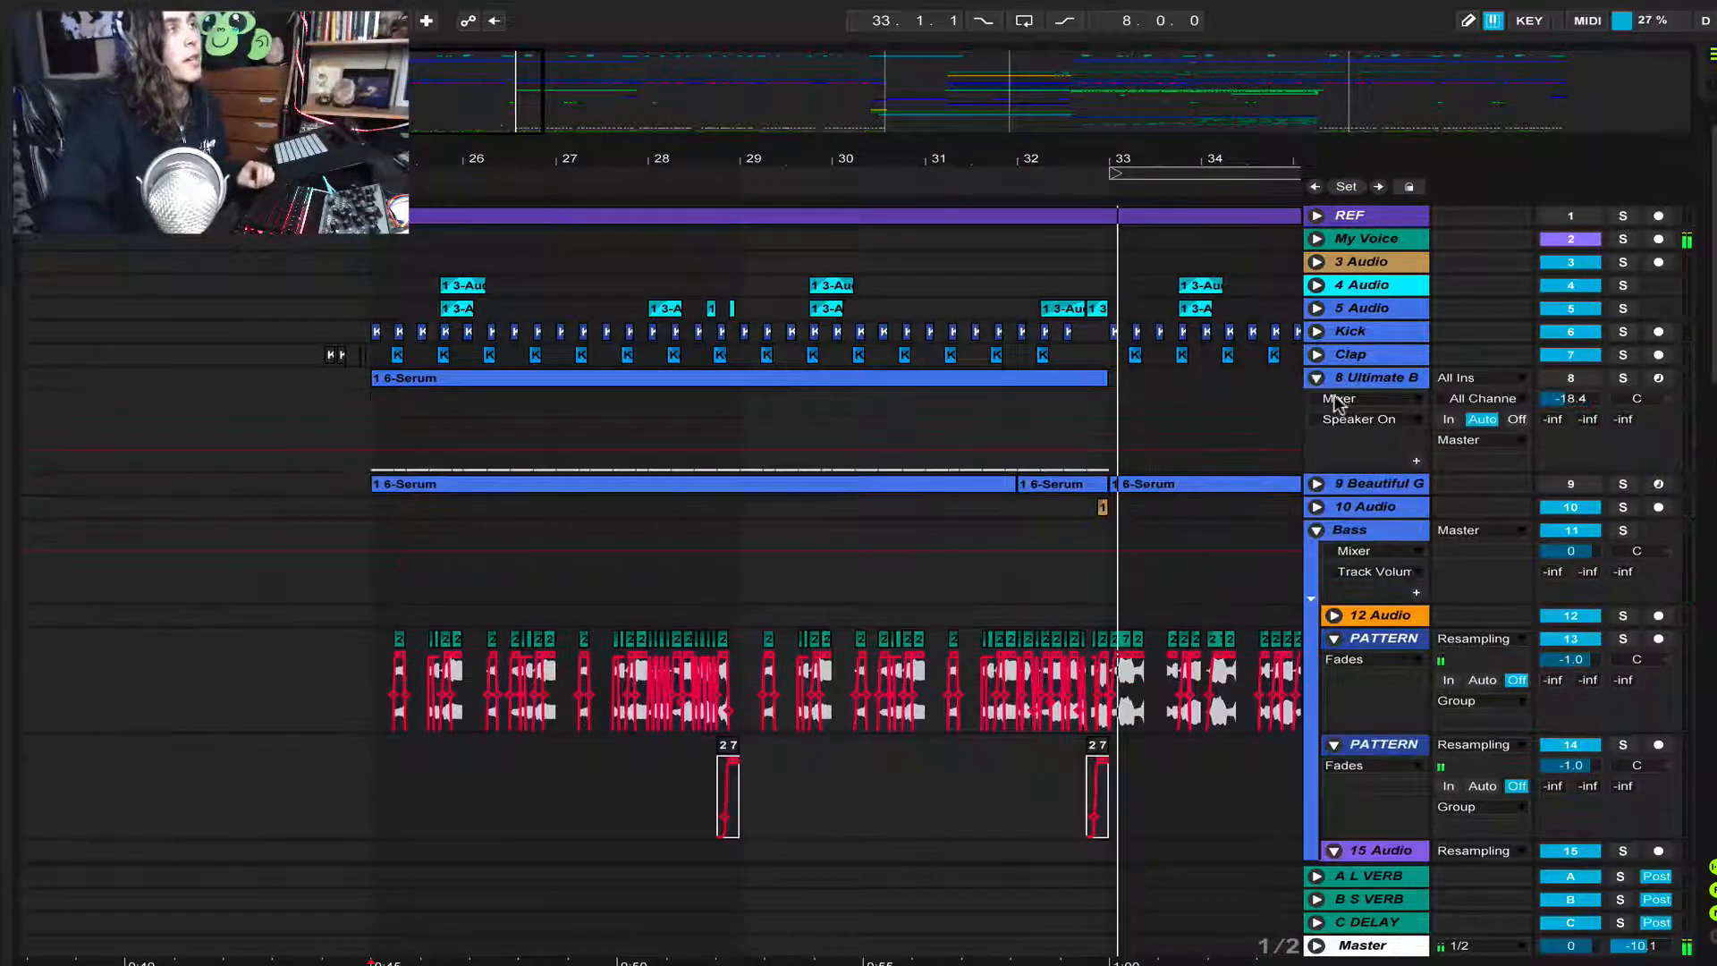
pyautogui.doubleClick(976, 379)
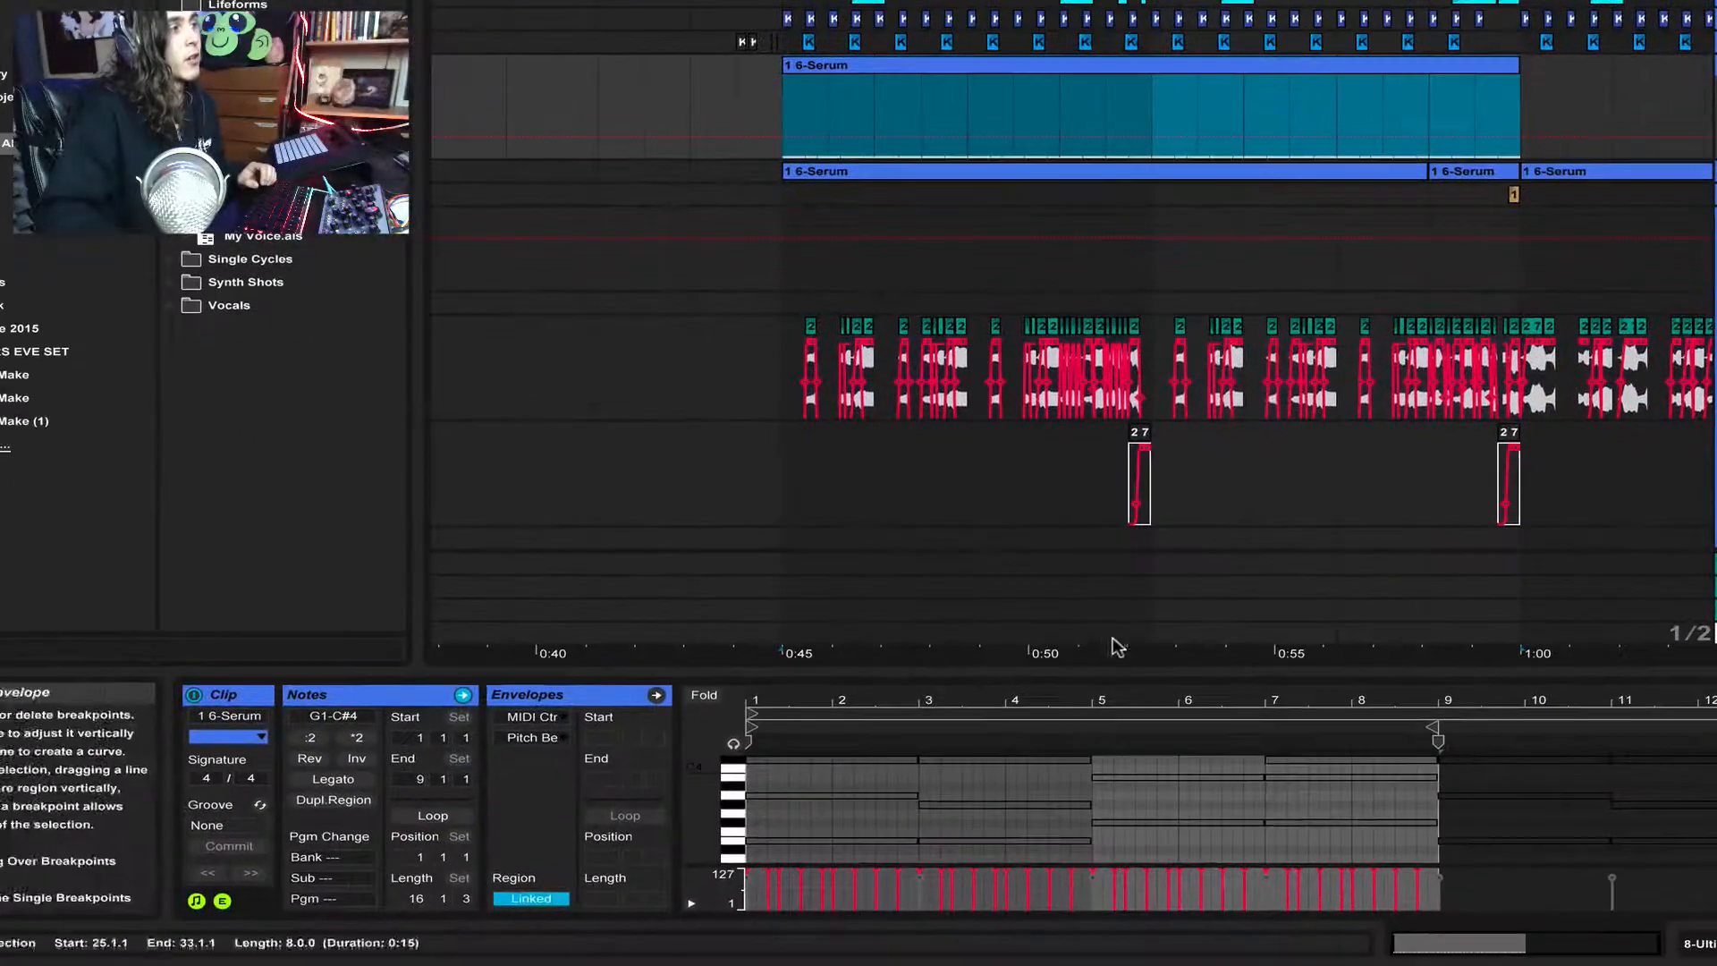
pyautogui.moveTo(1131, 668); pyautogui.dragTo(1130, 405)
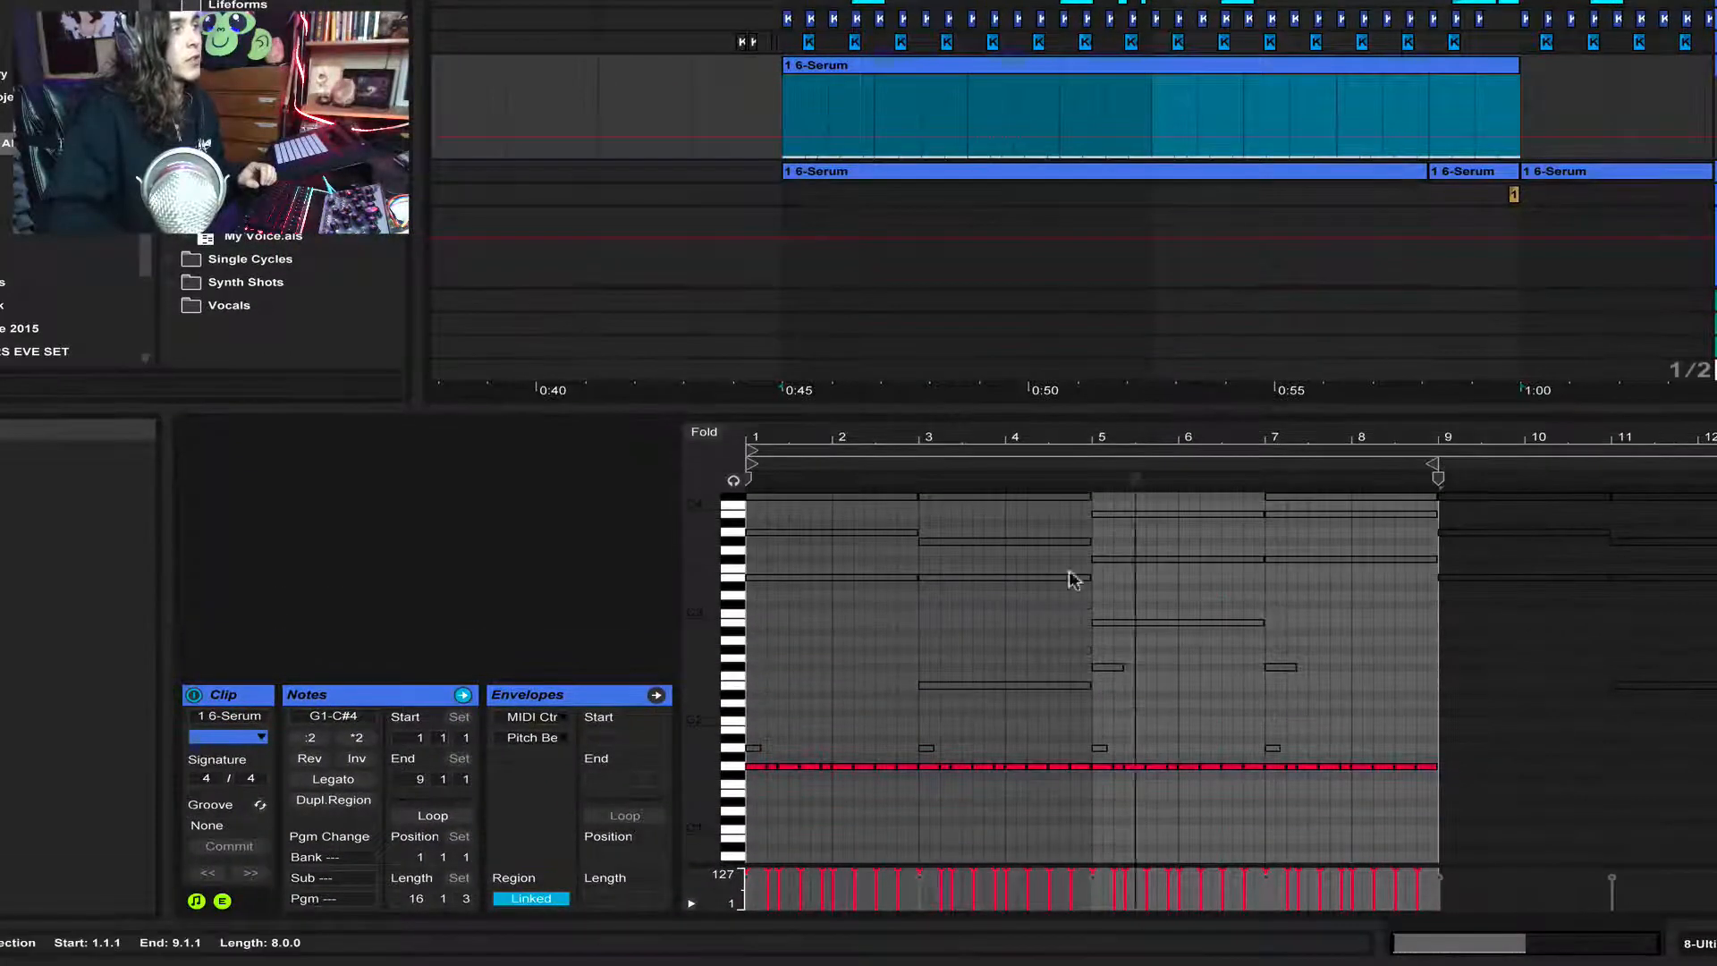
pyautogui.click(733, 767)
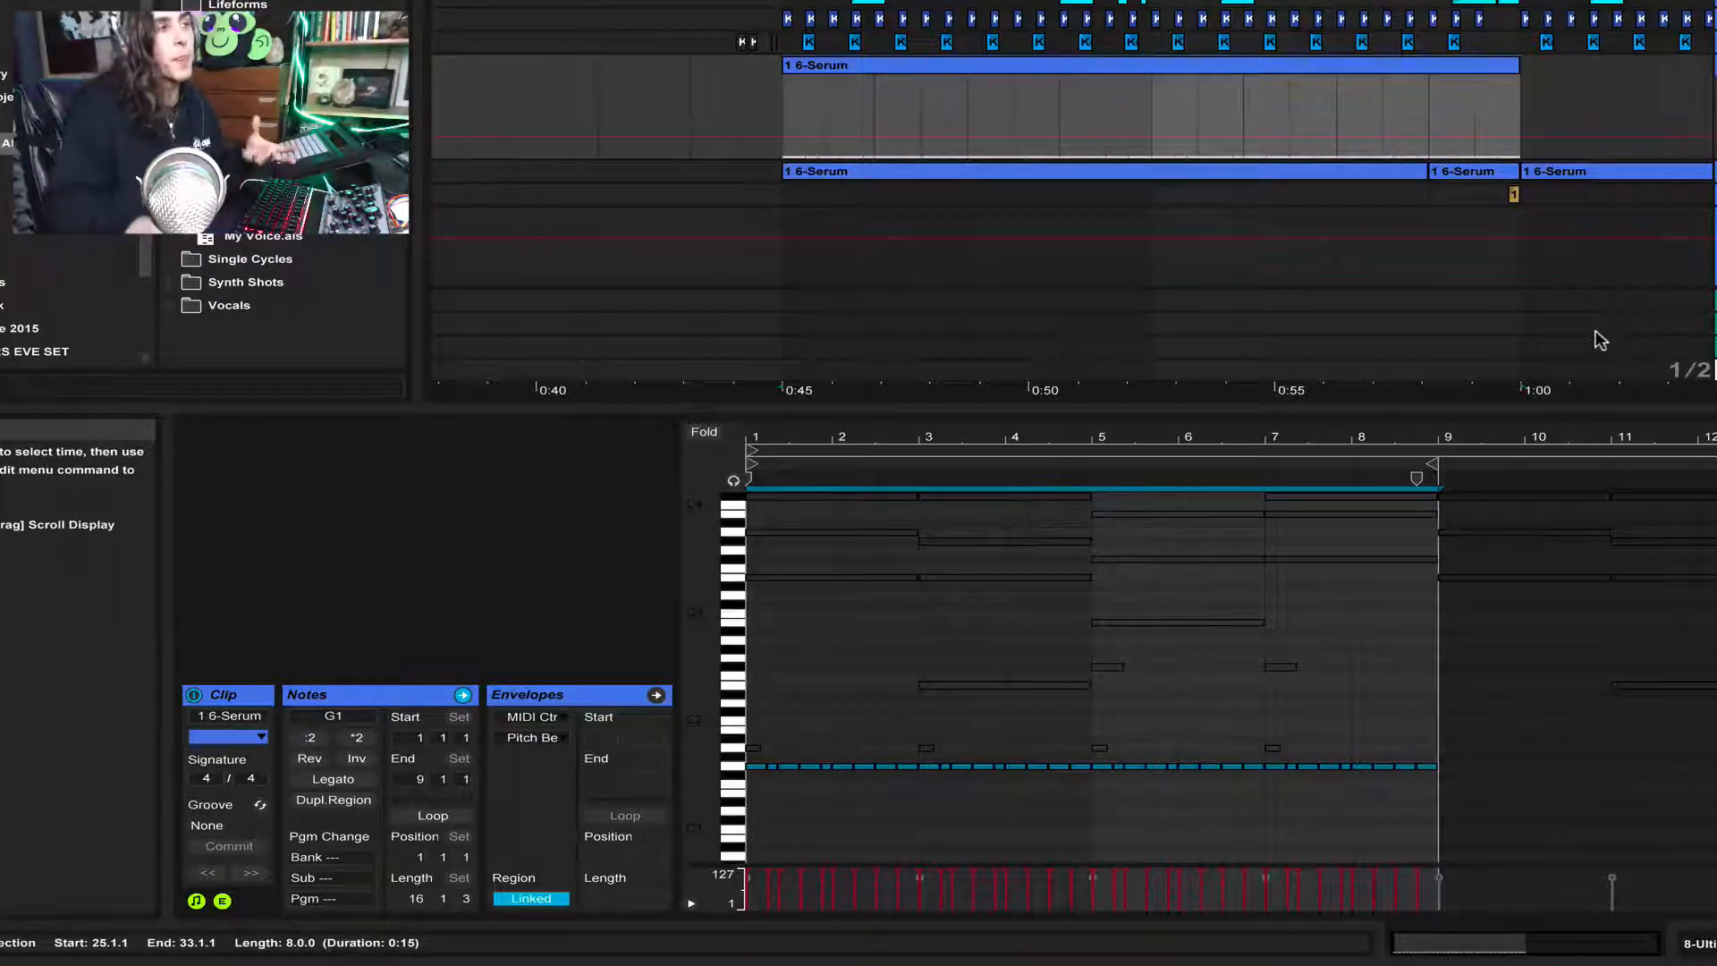
# Show the device chain of 8 Ultimate B and switch on the two LFOs mapped to Chain Selector and Ae Peak
pyautogui.hotkey('shift', 'Tab')
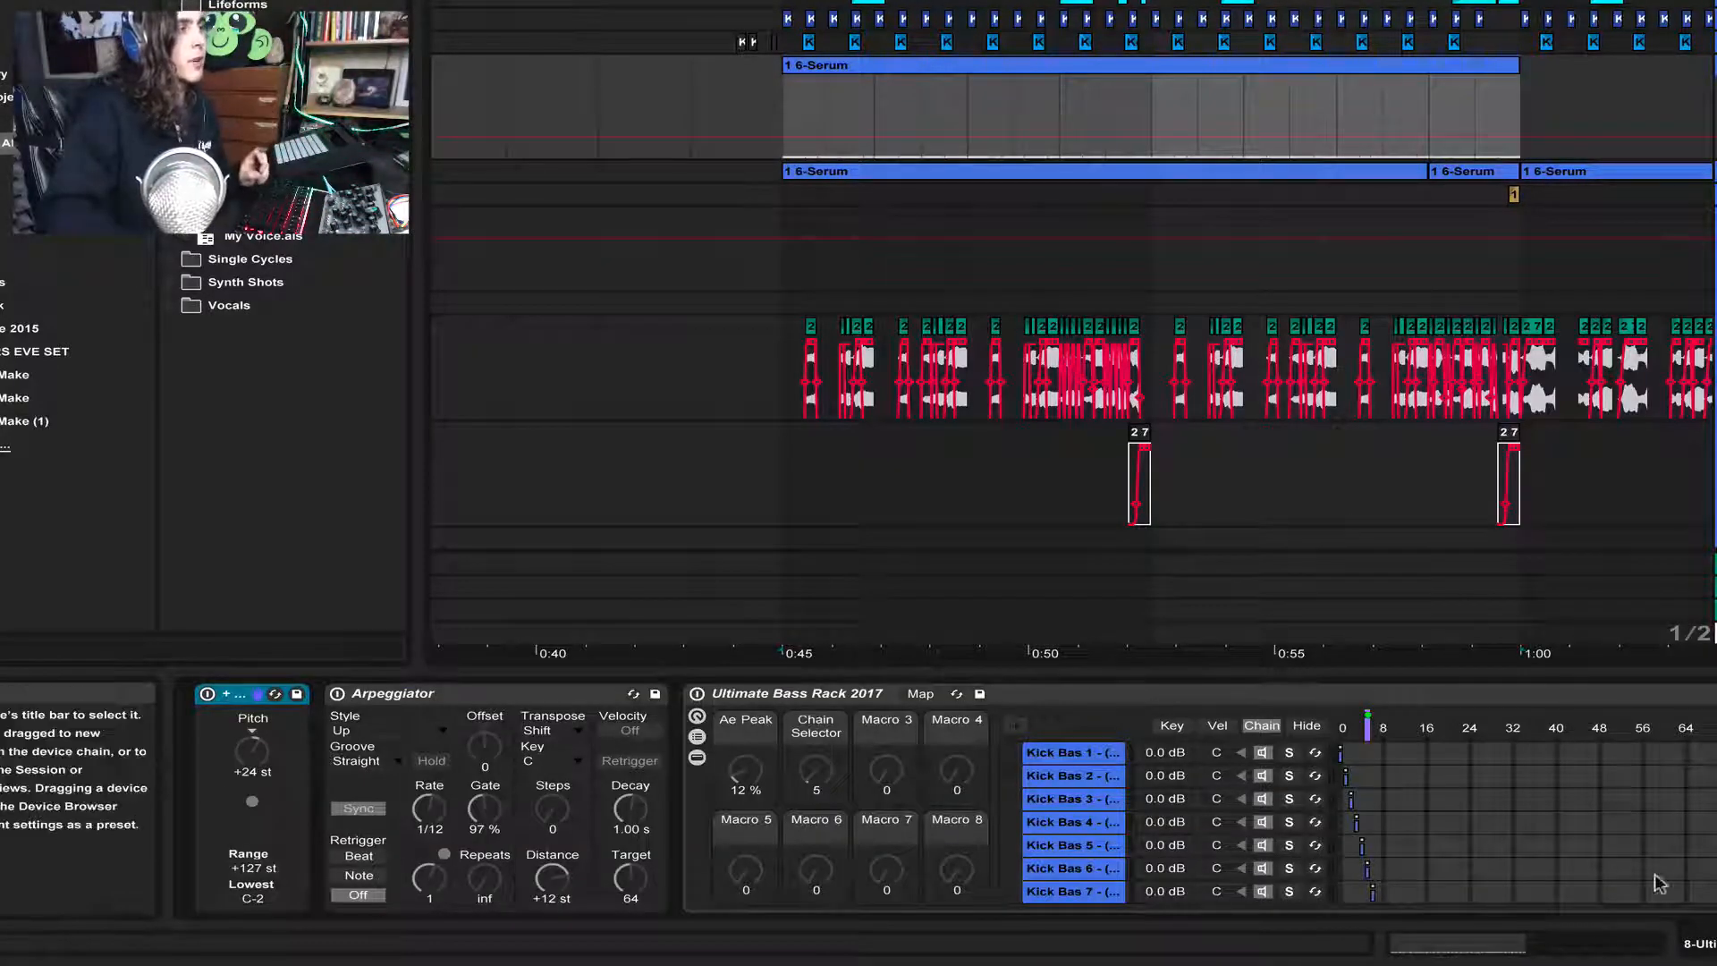
pyautogui.hscroll(6, 950, 797)
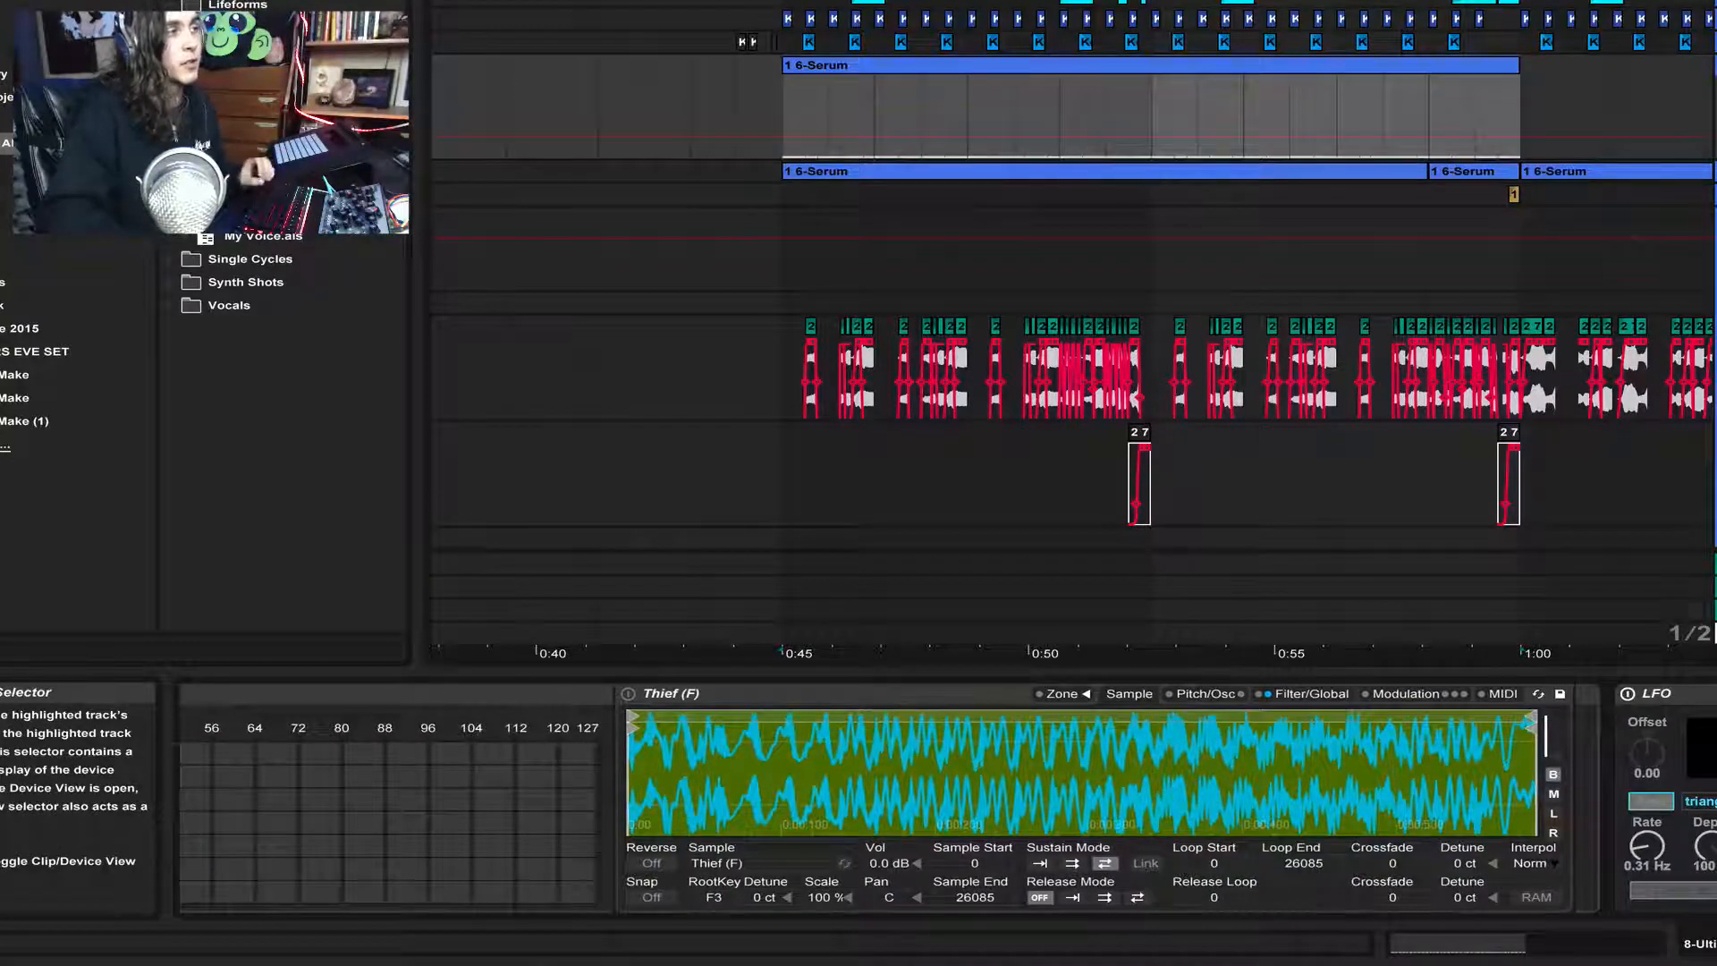
pyautogui.hscroll(-2, 1196, 775)
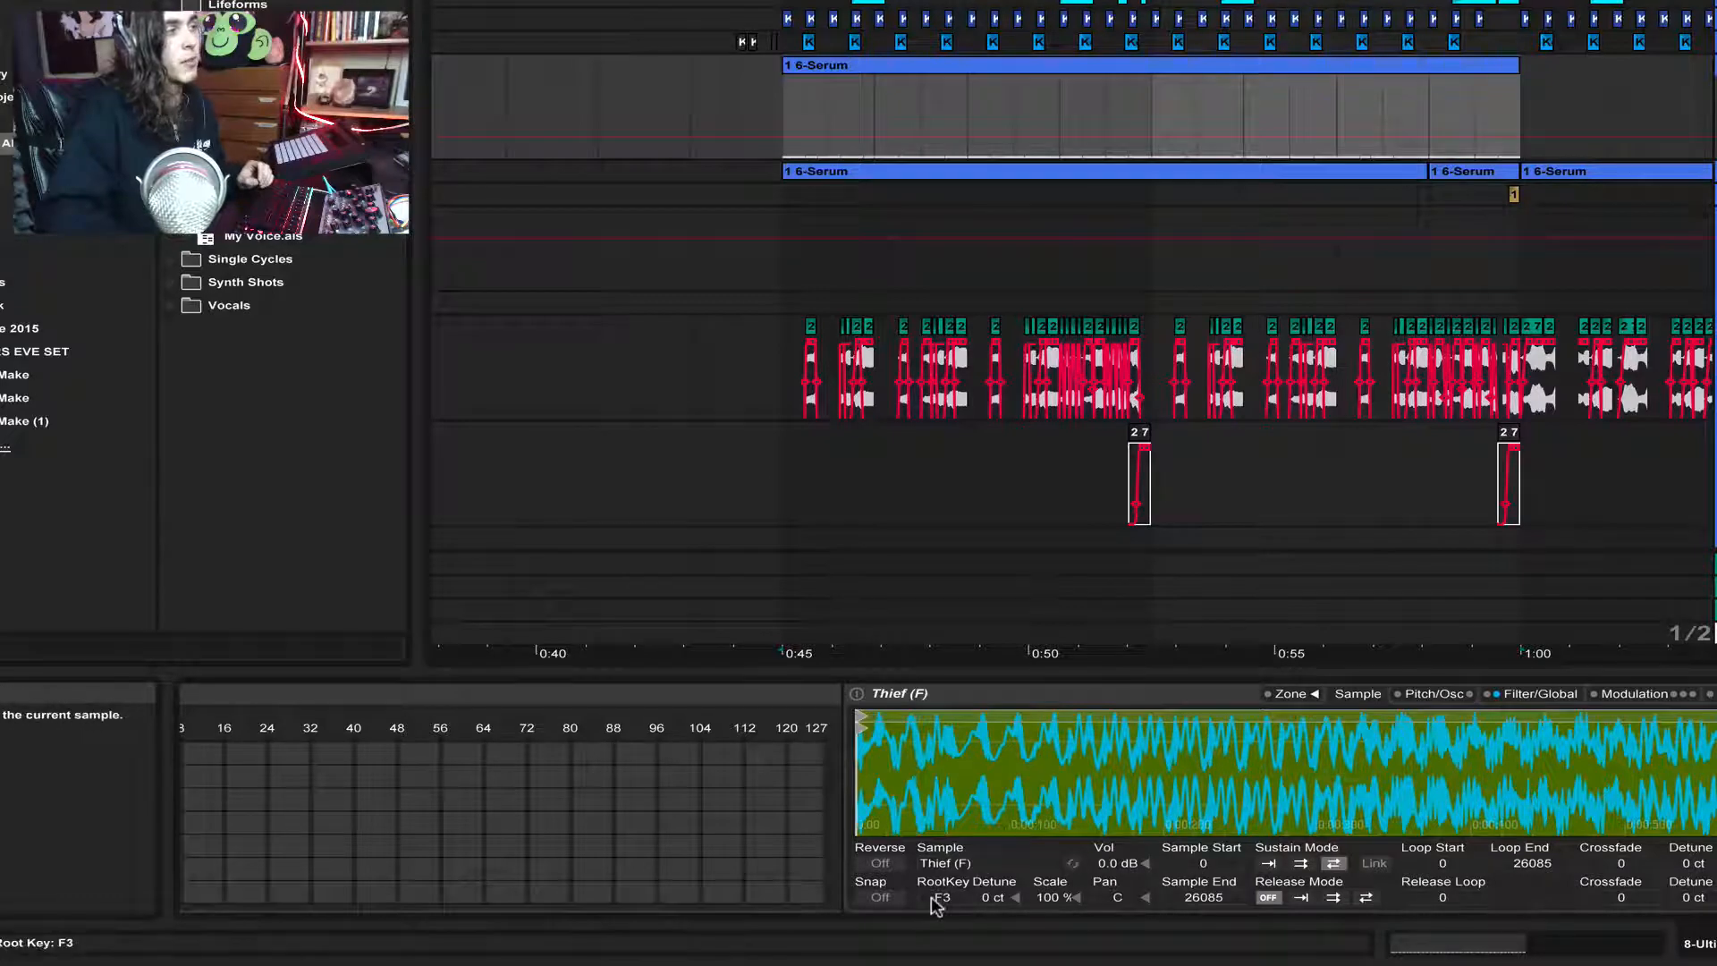
pyautogui.hscroll(-1, 948, 805)
pyautogui.hscroll(6, 904, 720)
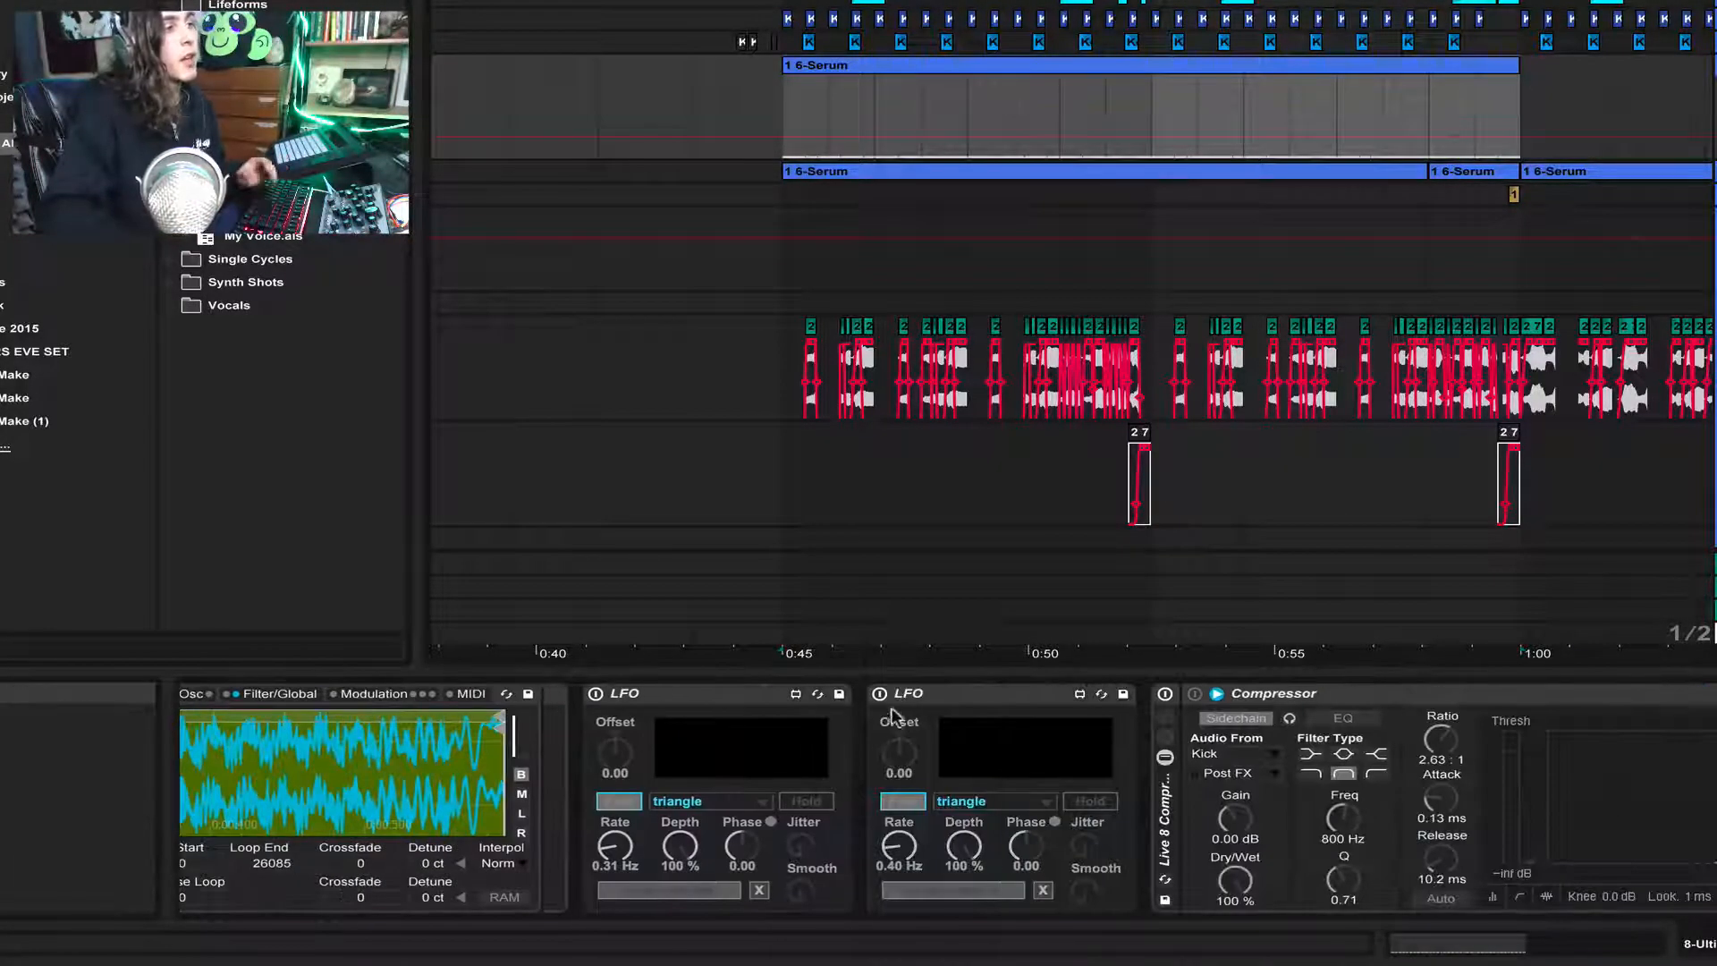
pyautogui.click(879, 694)
pyautogui.click(596, 693)
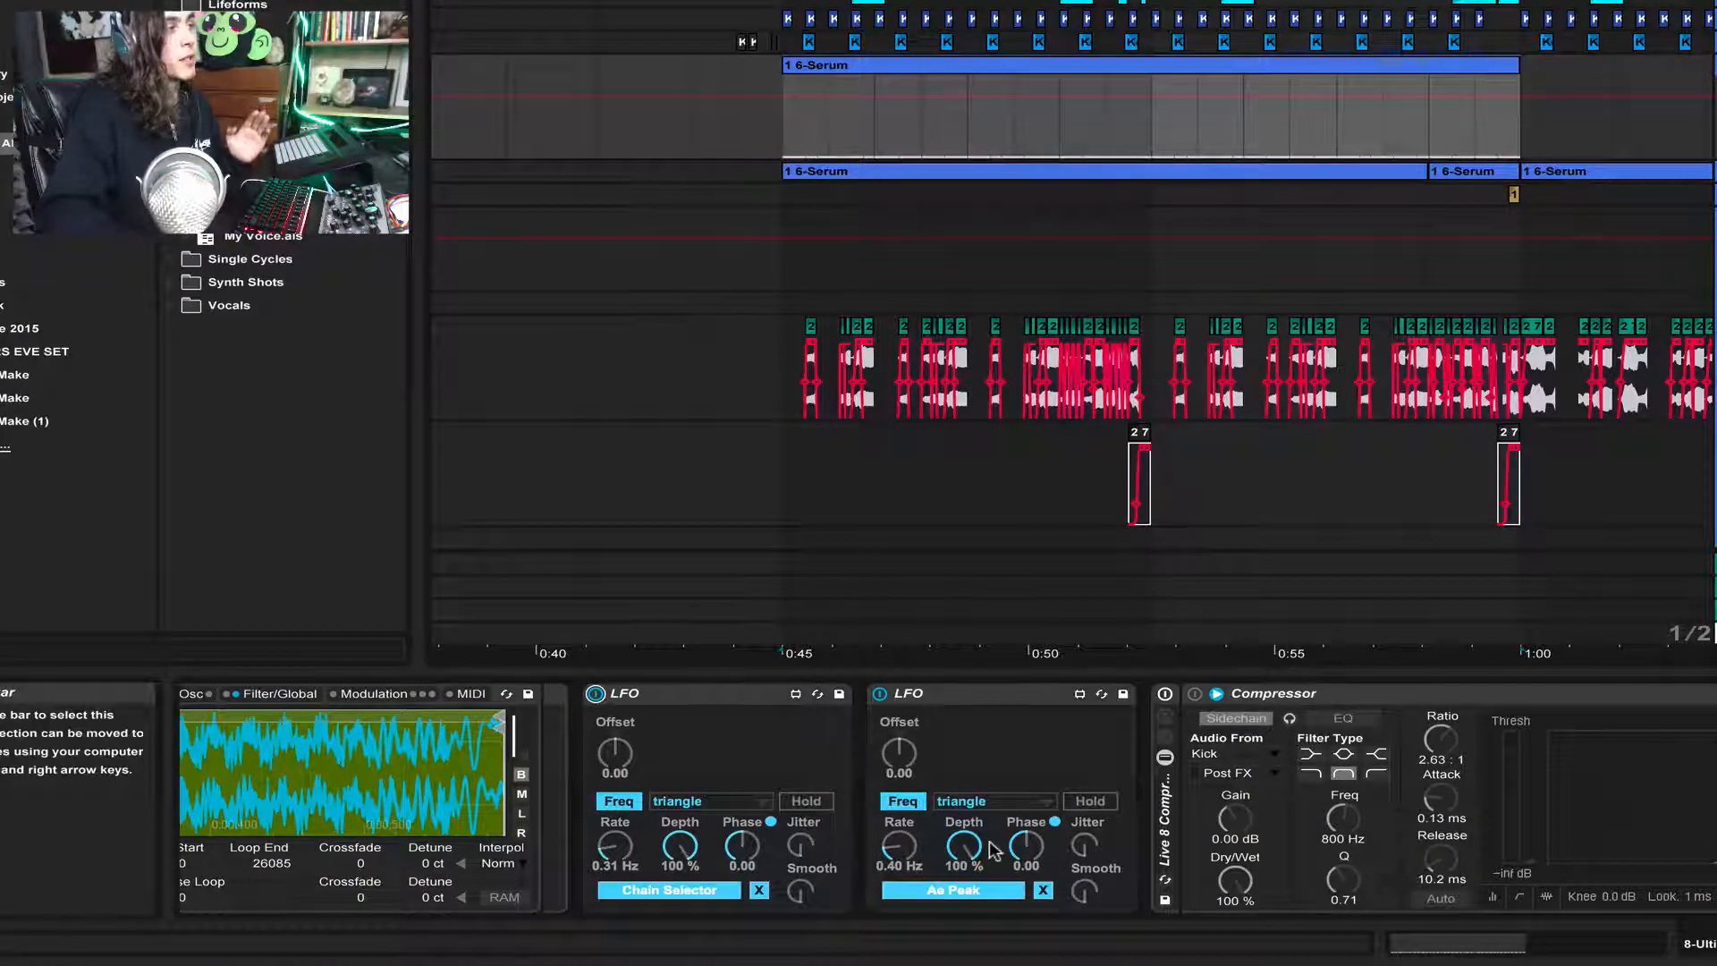
# Examine the Ultimate Bass Rack 2017 chain list, the Kick Bas 1 - (E) - gunk sample and the running LFOs
pyautogui.hscroll(-8, 791, 771)
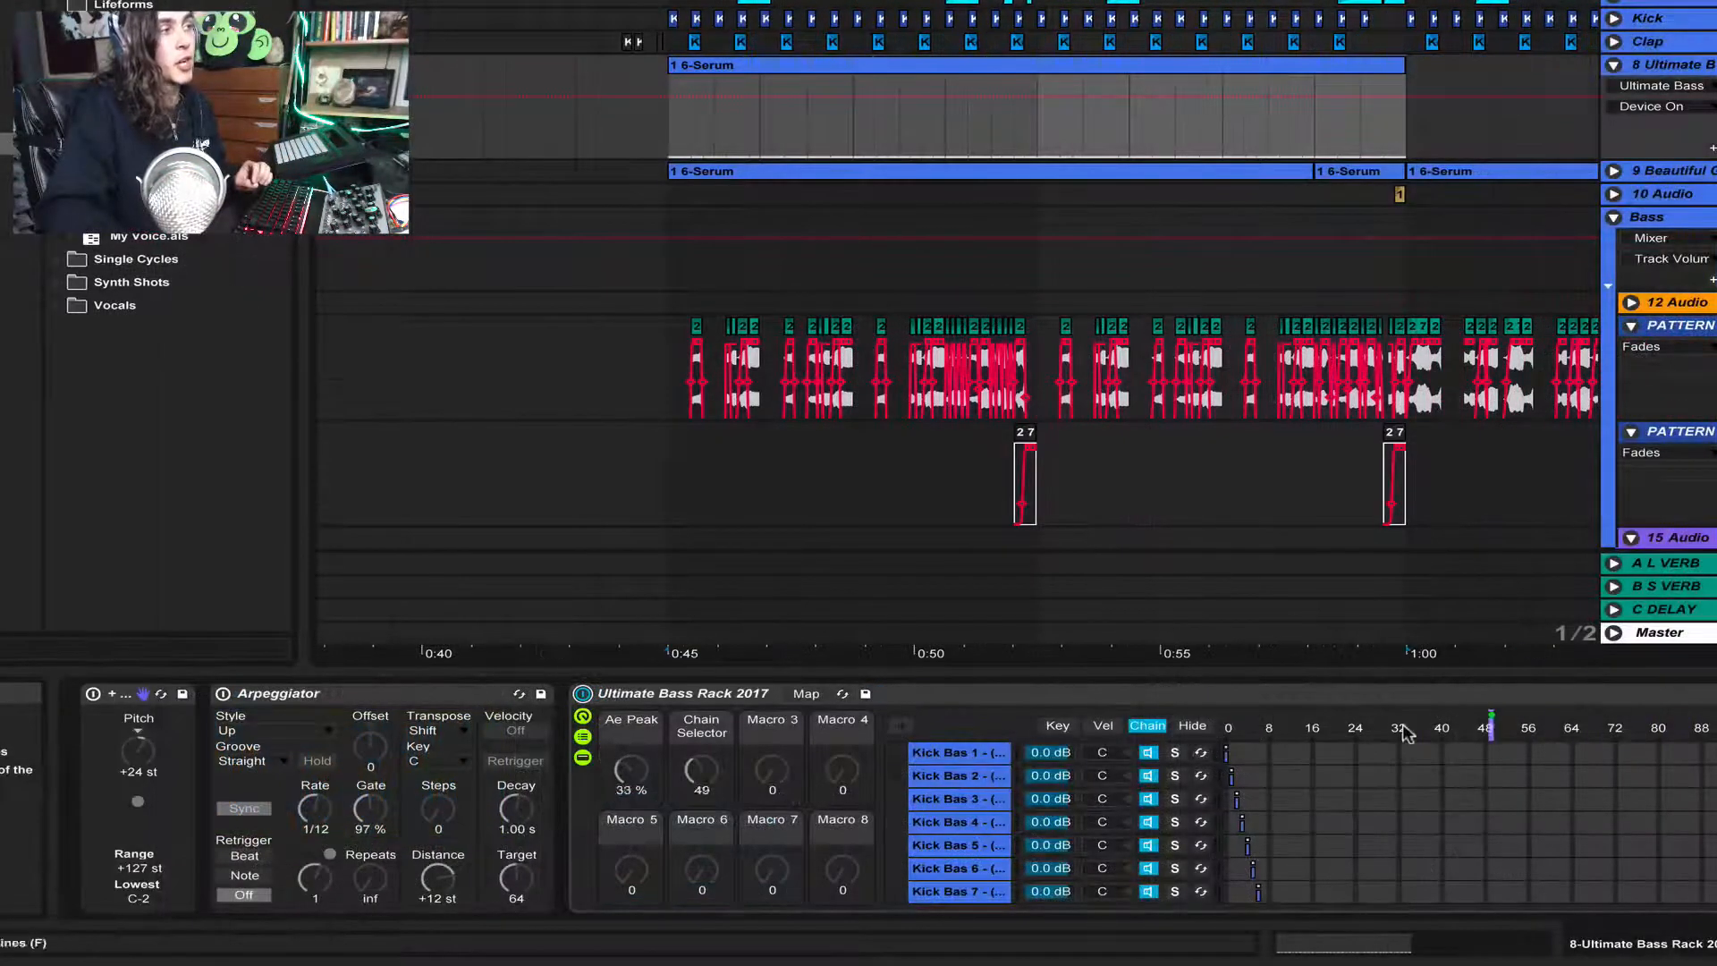
pyautogui.scroll(-5, 955, 780)
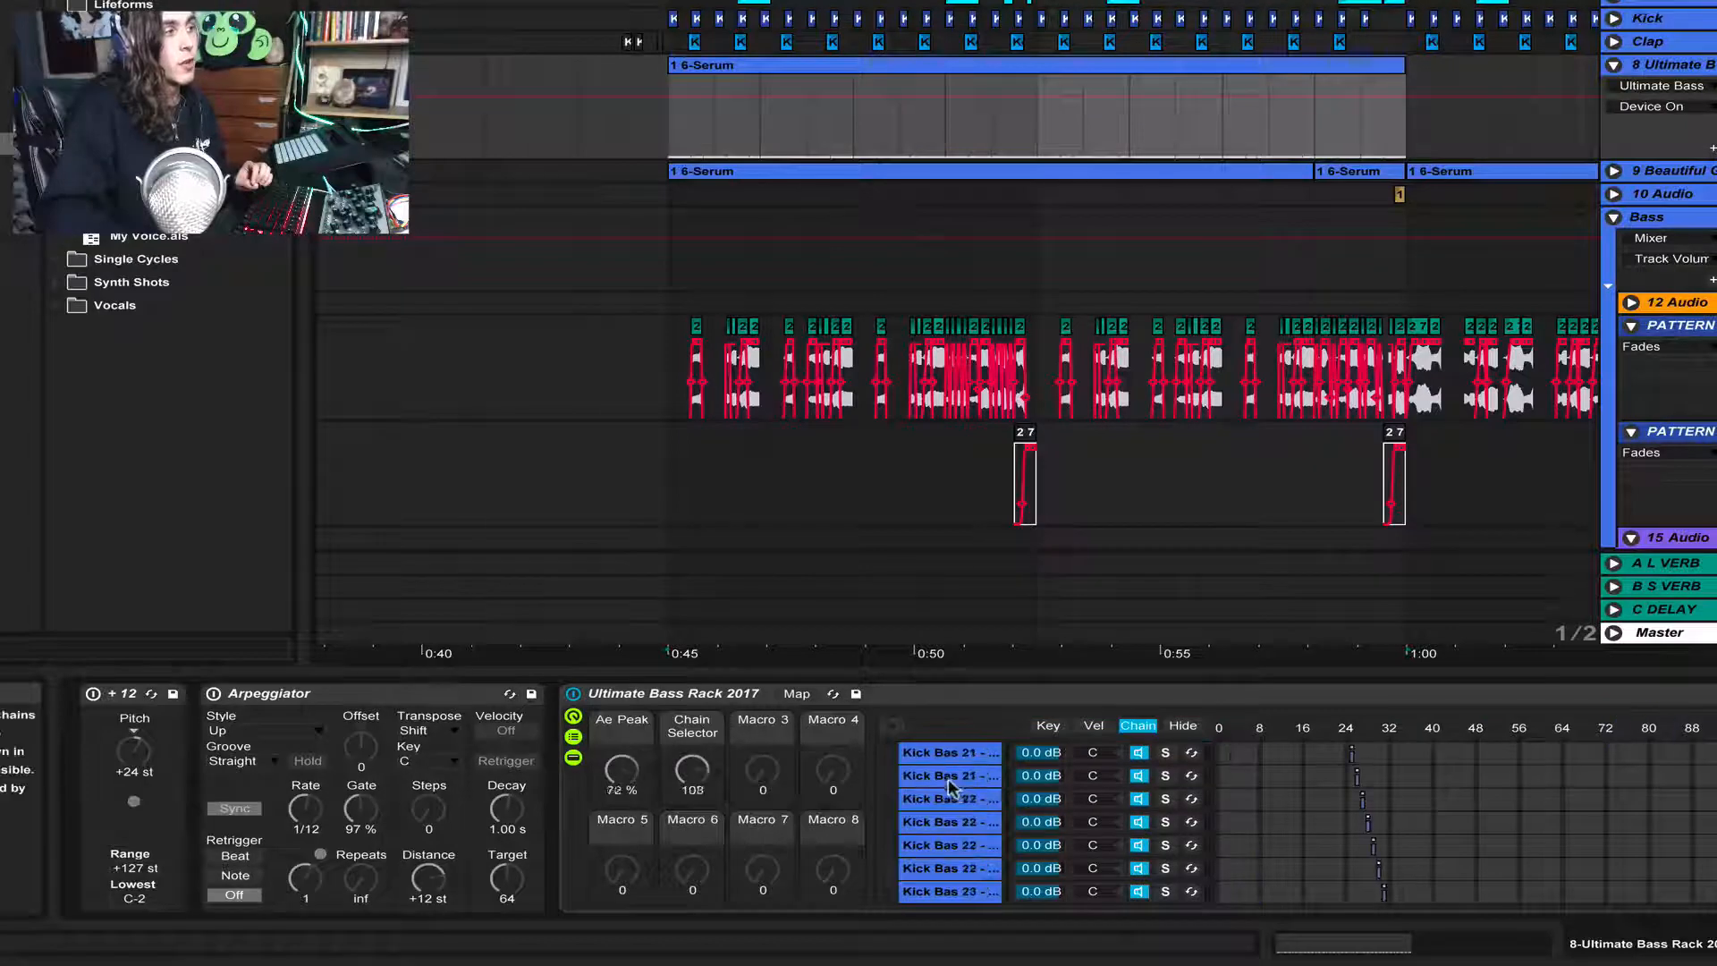
pyautogui.scroll(-3, 959, 796)
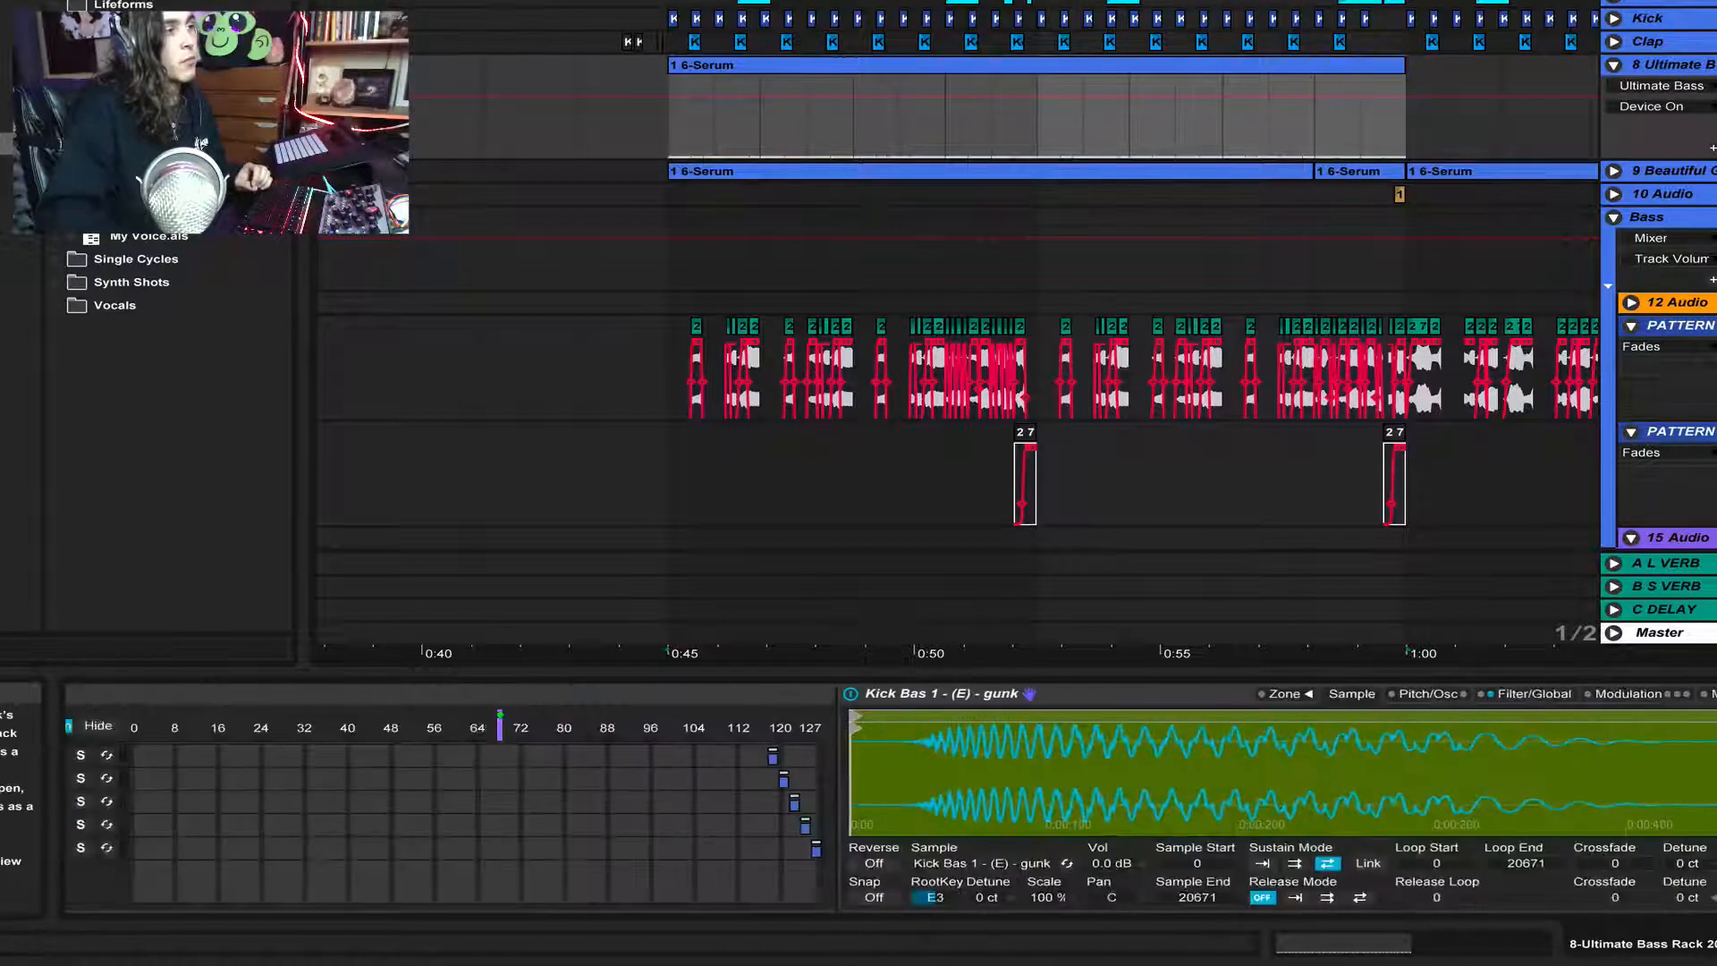
pyautogui.scroll(-5, 950, 698)
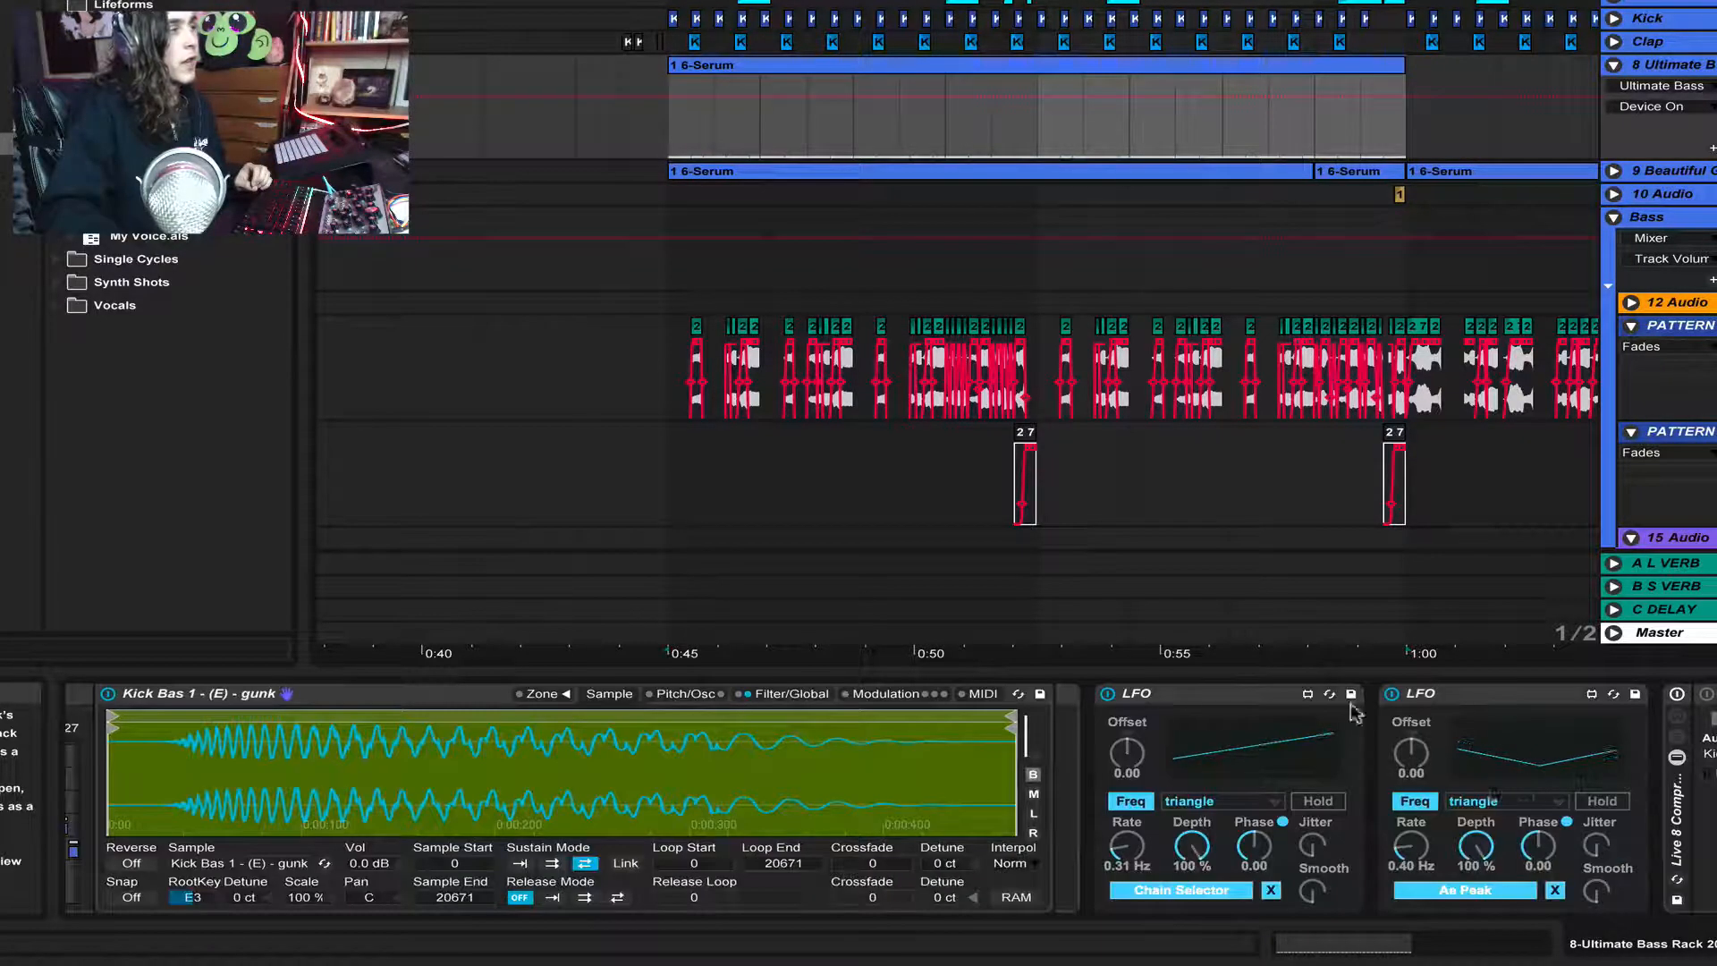
# Examine the Kick Bas 1 sample's modulation settings and the Compressor and OTT behind it, and play the arrangement from 0:45
pyautogui.click(947, 689)
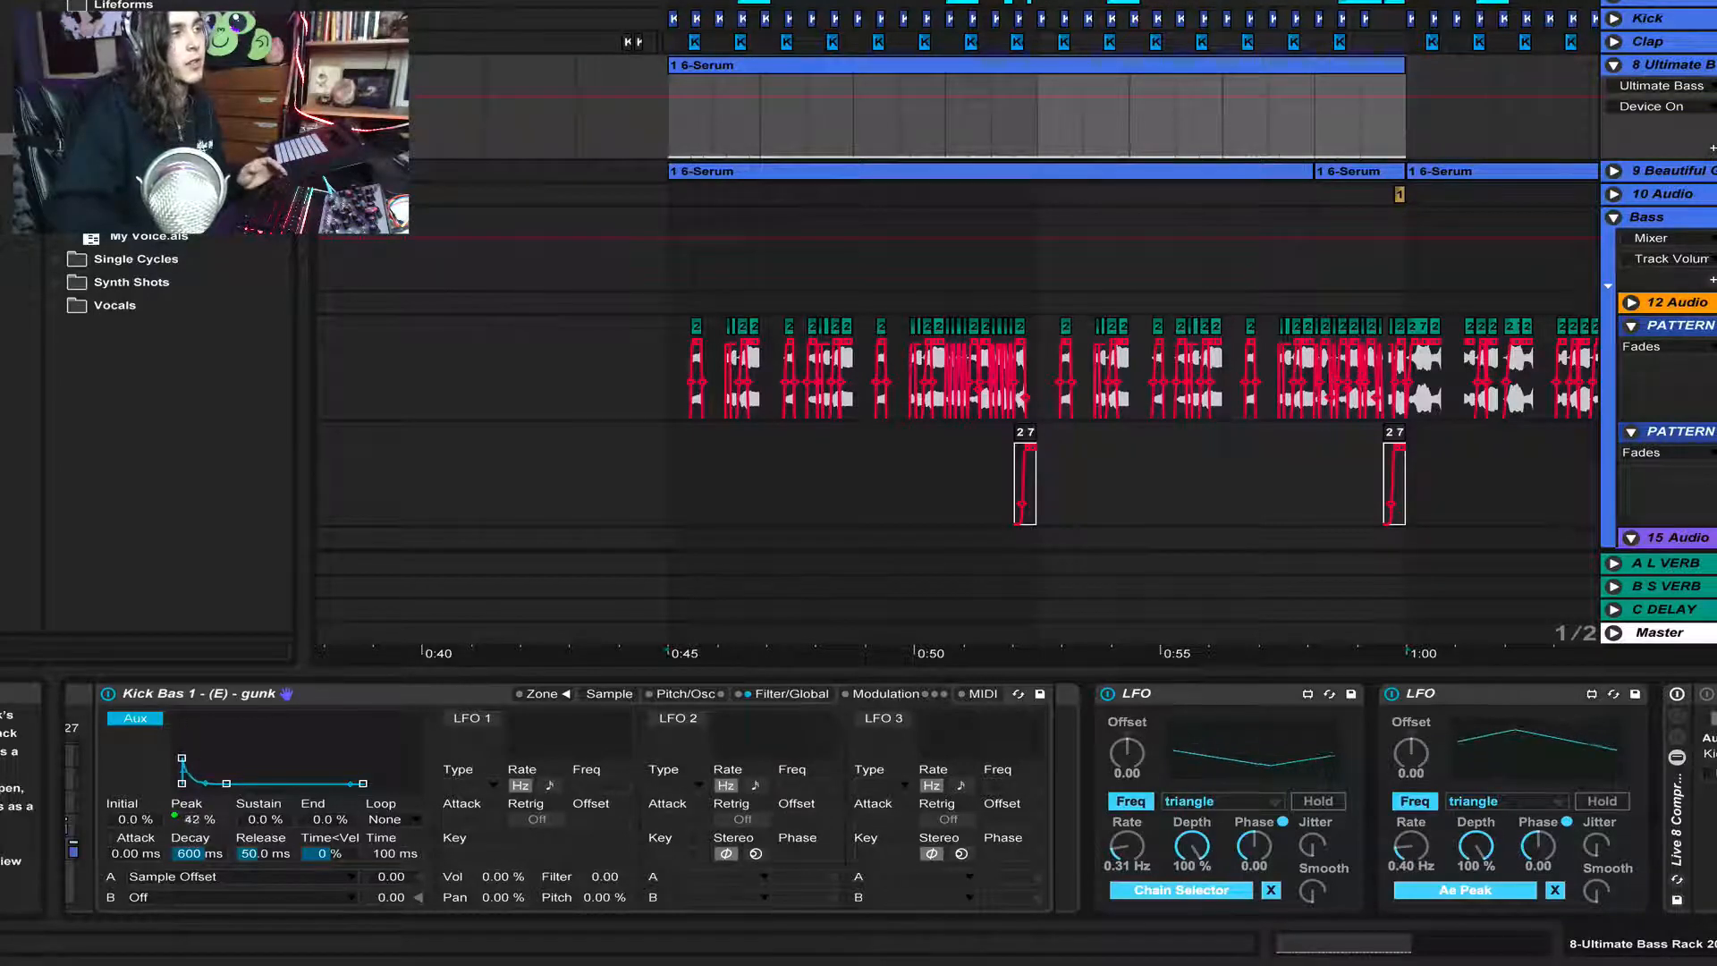
pyautogui.hscroll(10, 858, 795)
pyautogui.hscroll(2, 296, 708)
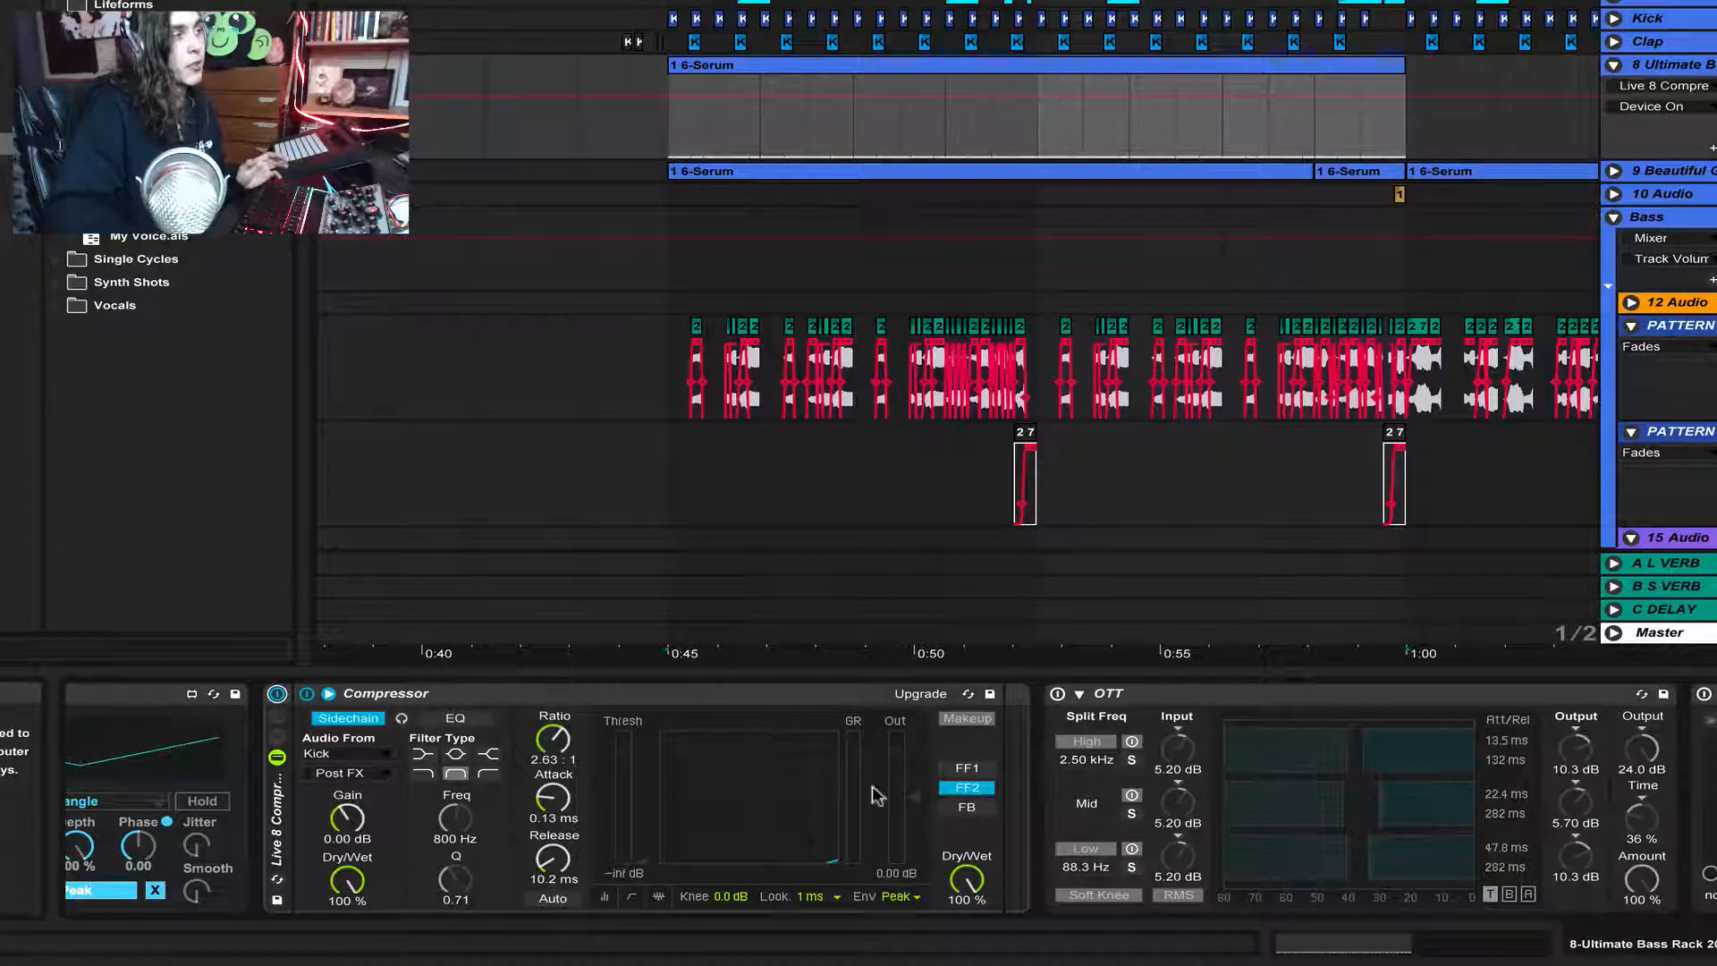
pyautogui.click(1057, 694)
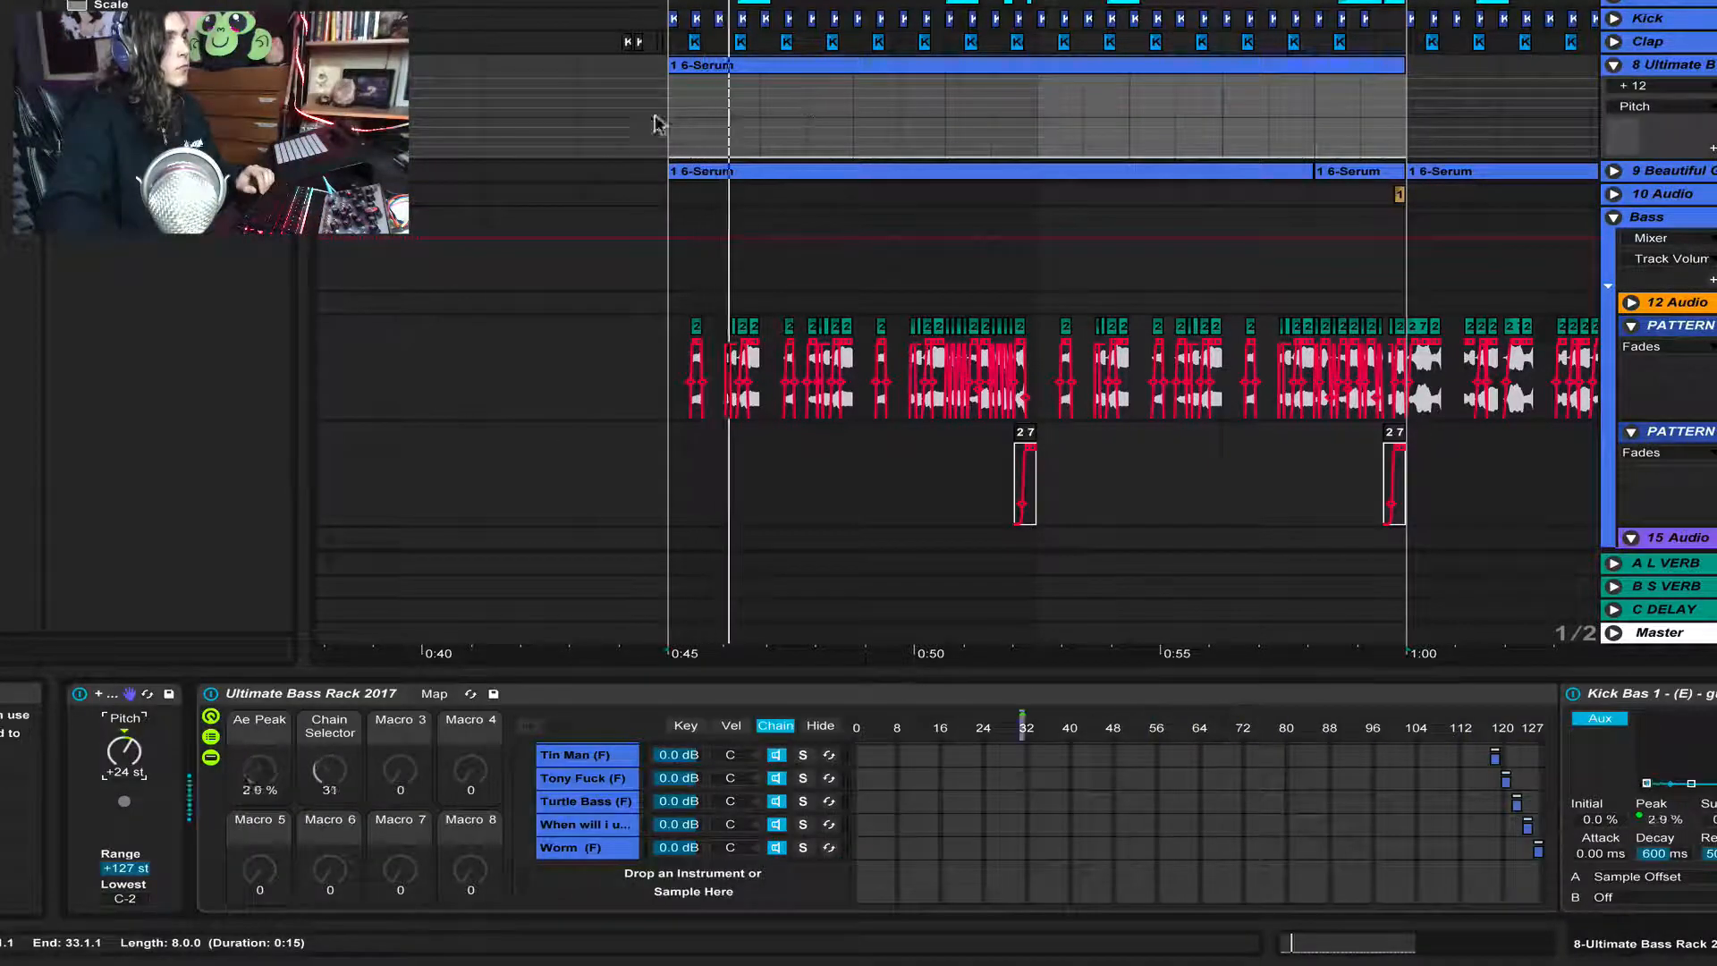
pyautogui.click(665, 112)
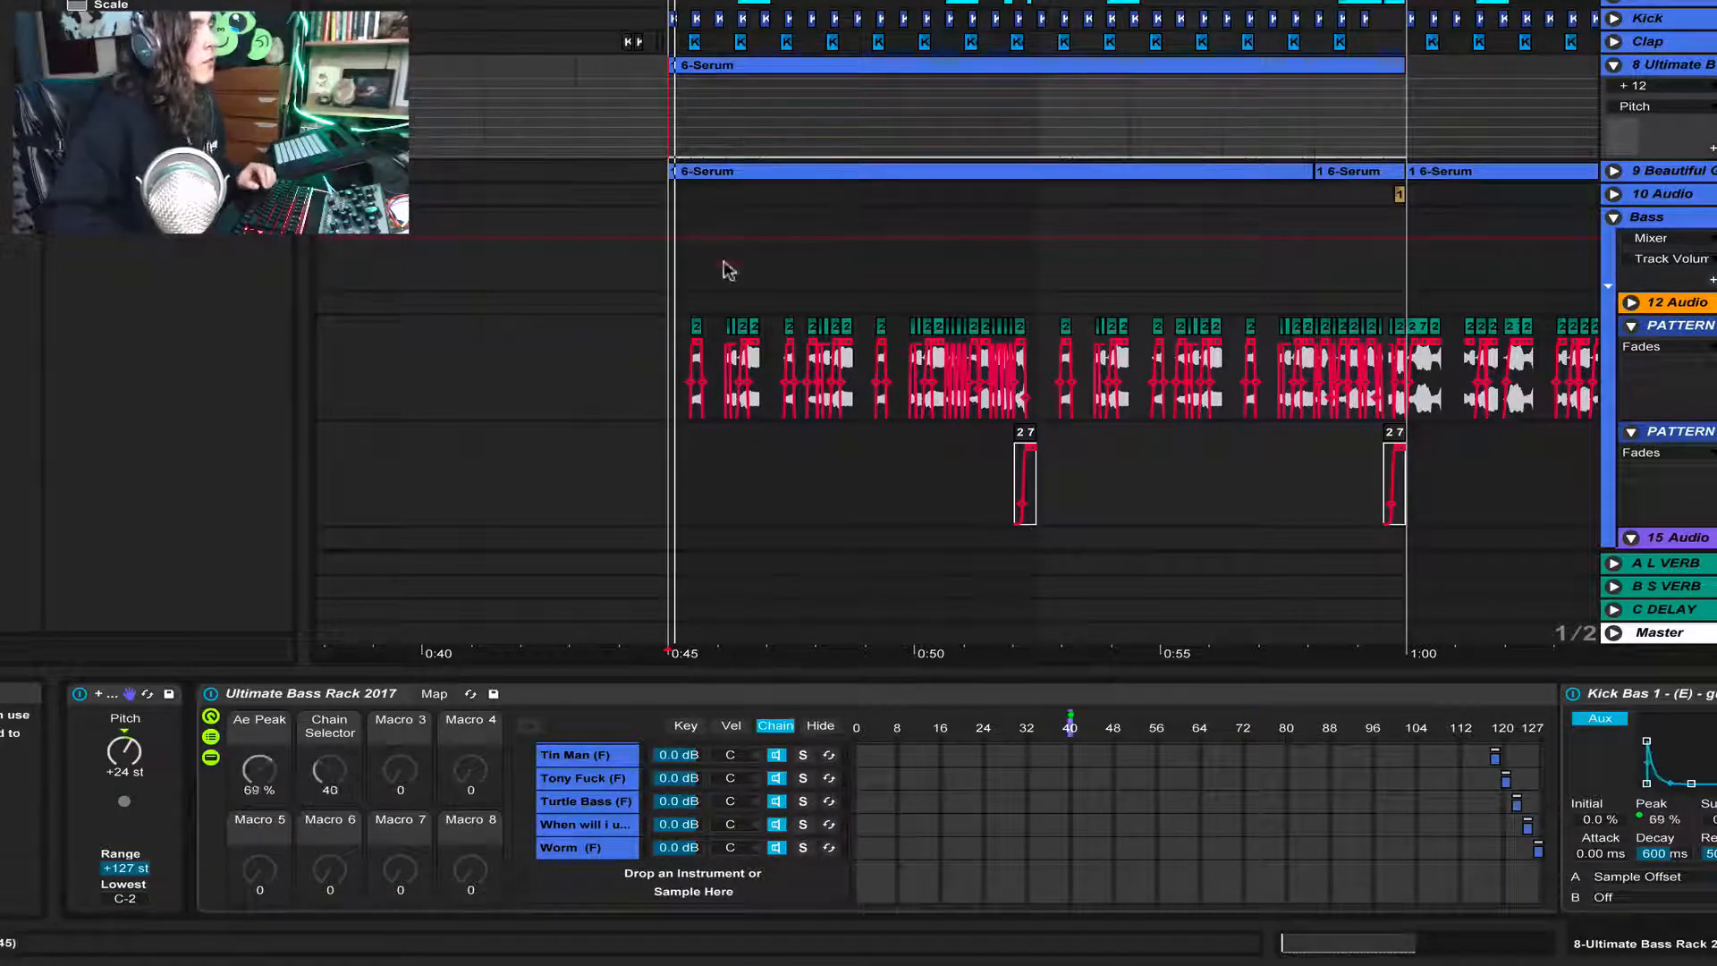
# Show the device chain of the Bass group's lowest PATTERN track and audition the pattern layers from 0:45
pyautogui.scroll(-10, 706, 197)
pyautogui.click(680, 133)
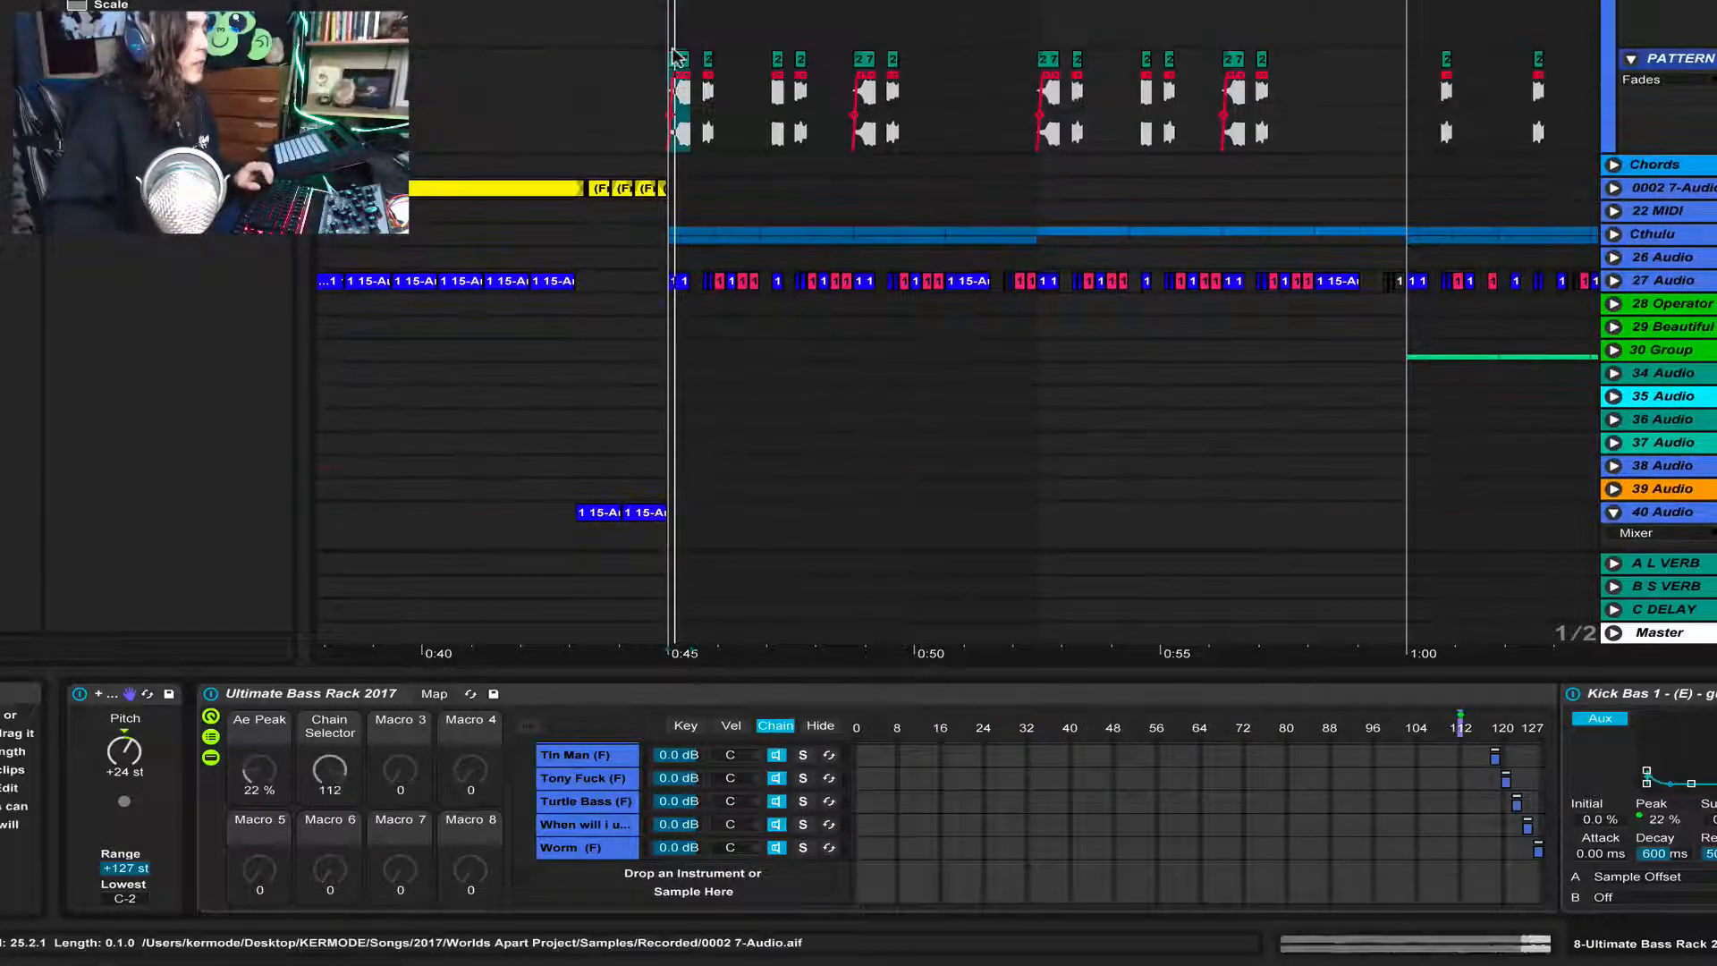
pyautogui.scroll(5, 966, 215)
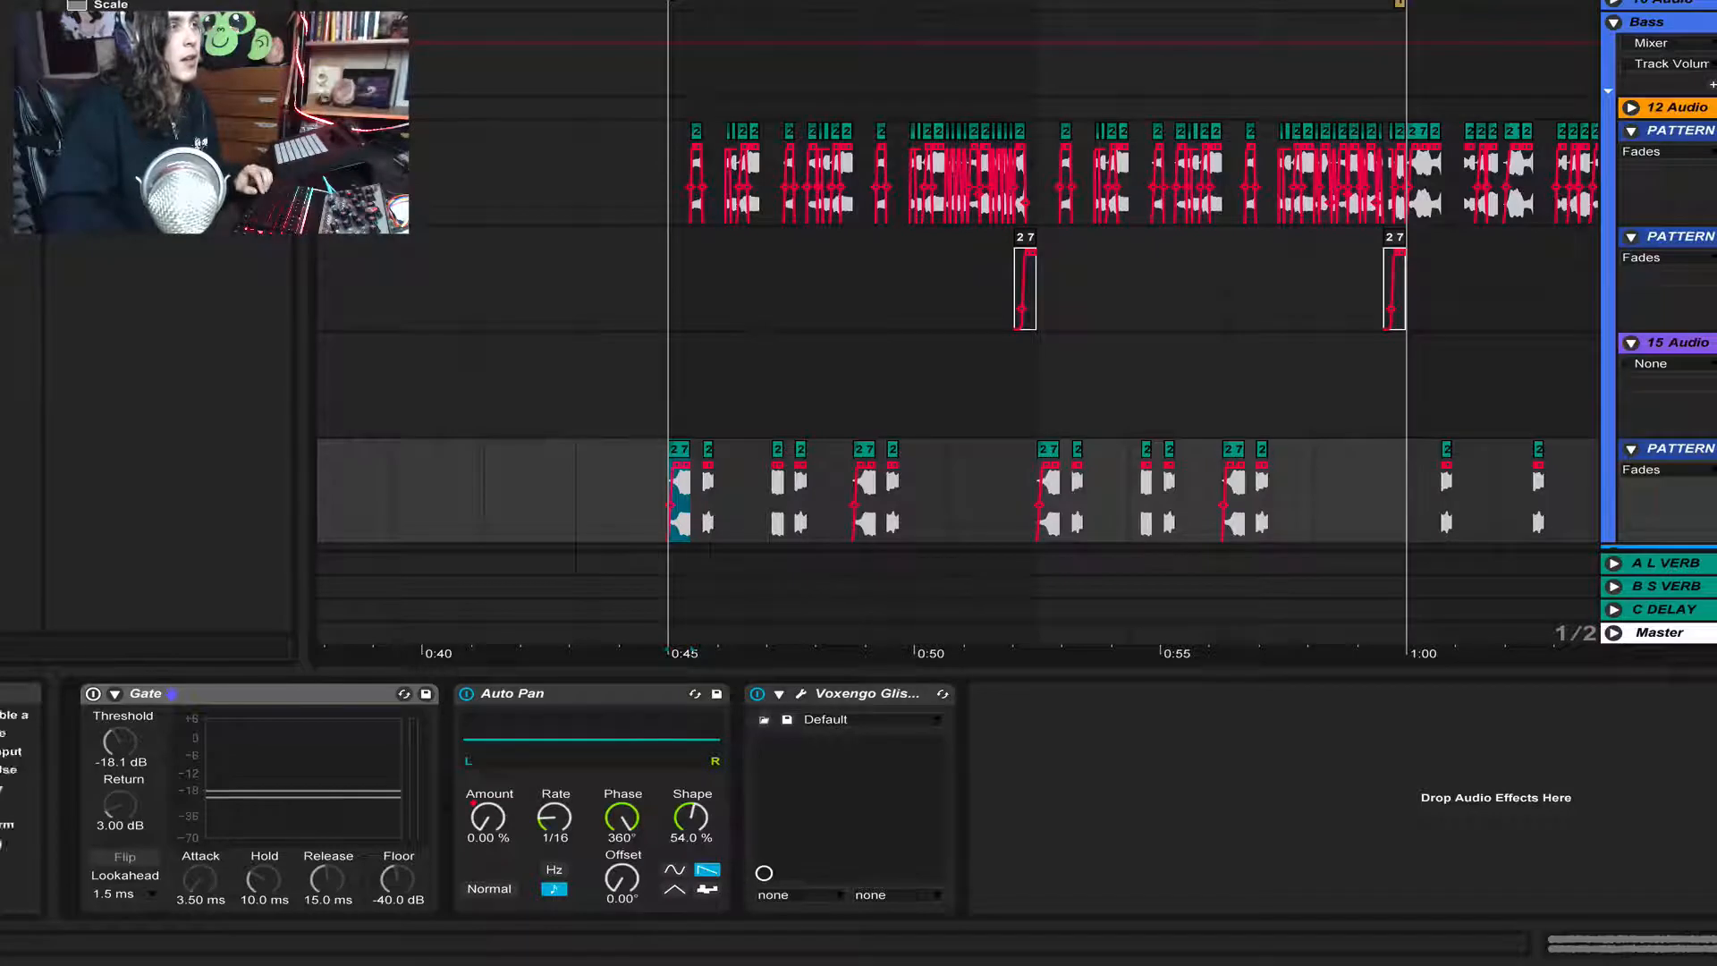
pyautogui.click(1715, 131)
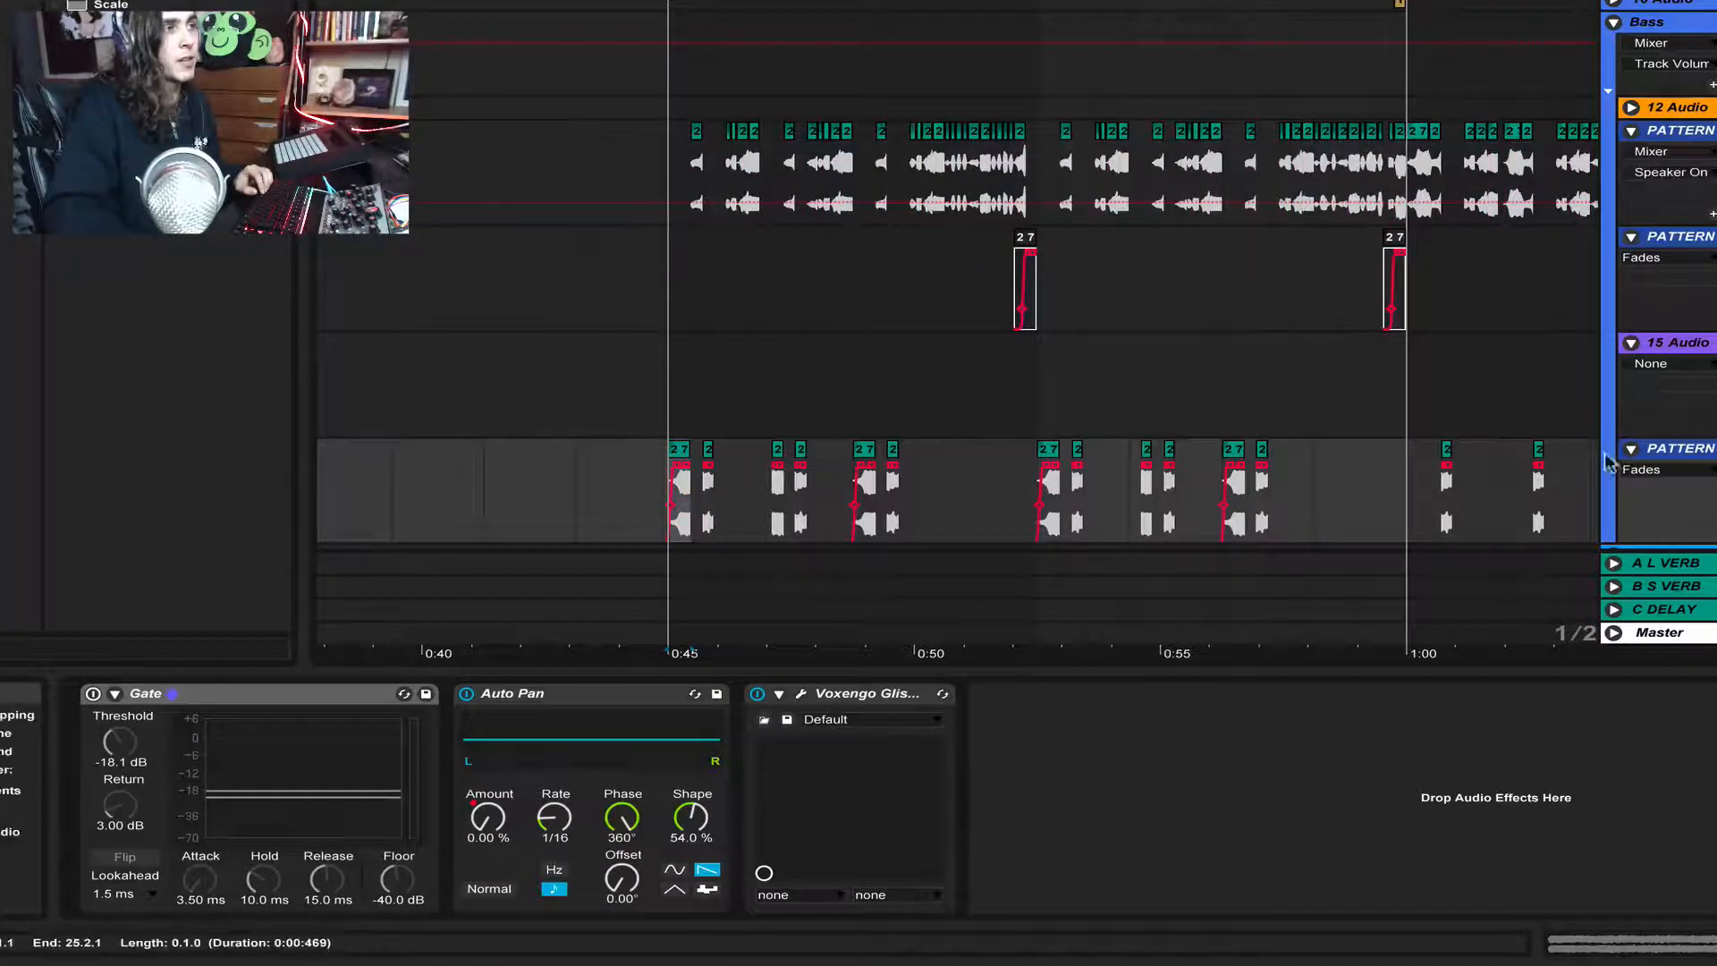
pyautogui.click(667, 413)
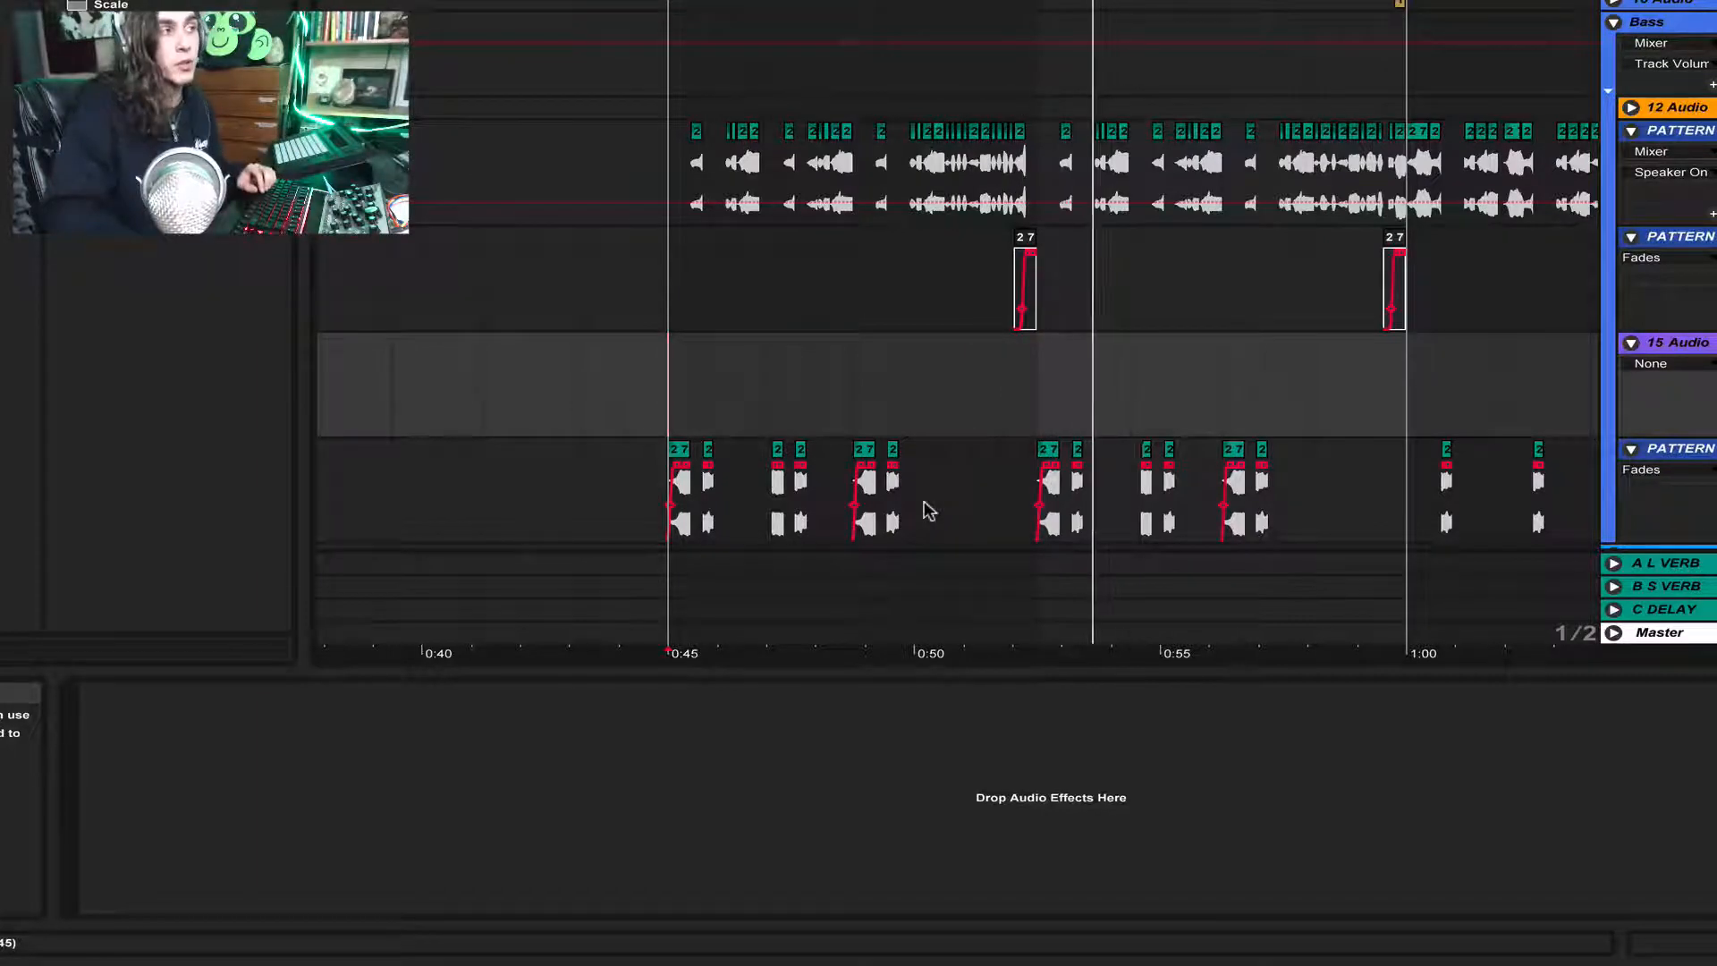
# Play the Bass group's uppermost PATTERN track from 0:45
pyautogui.click(660, 159)
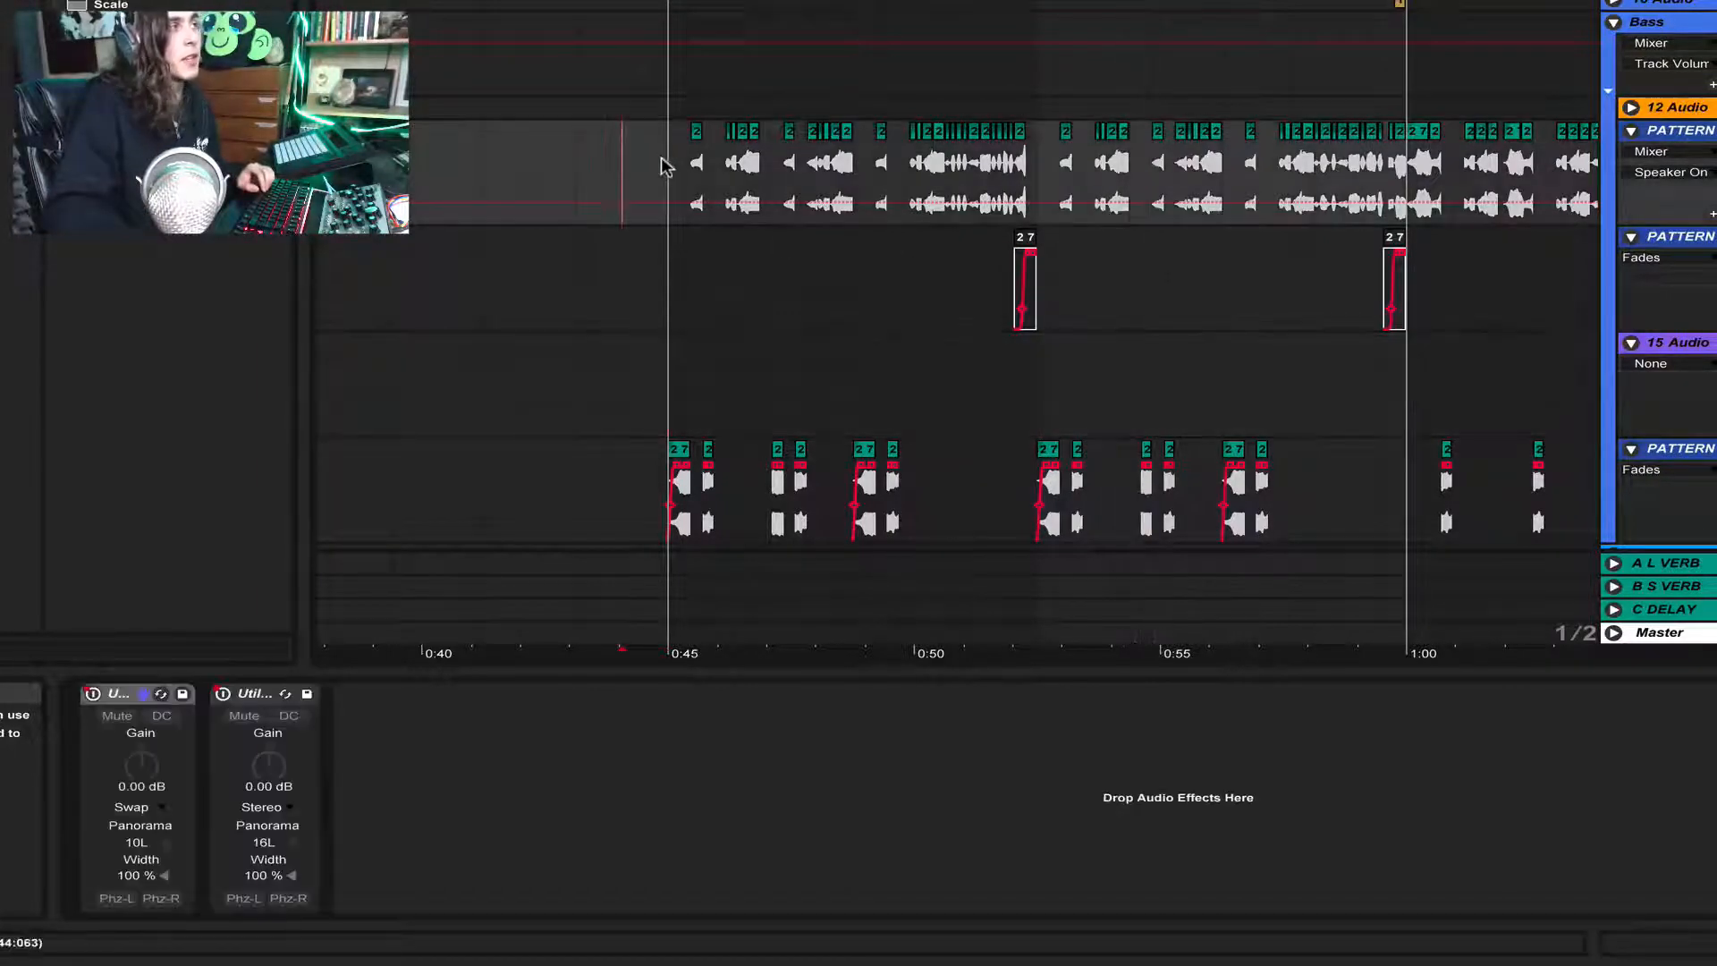
pyautogui.scroll(2, 664, 147)
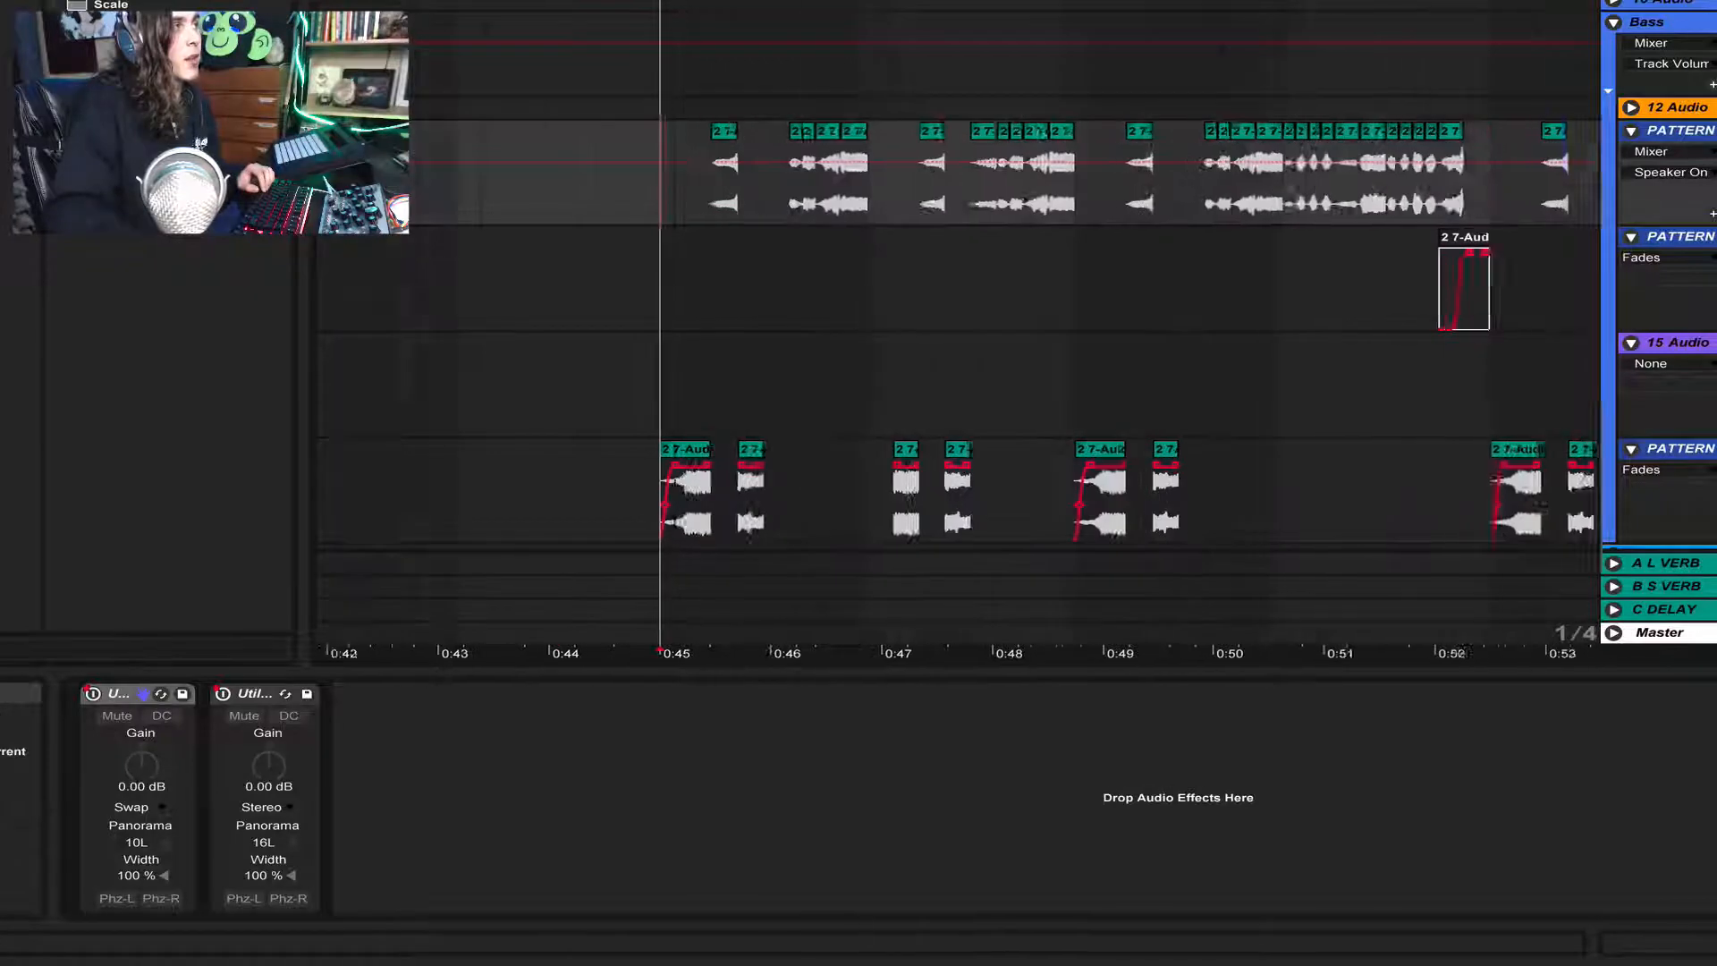
pyautogui.press('space')
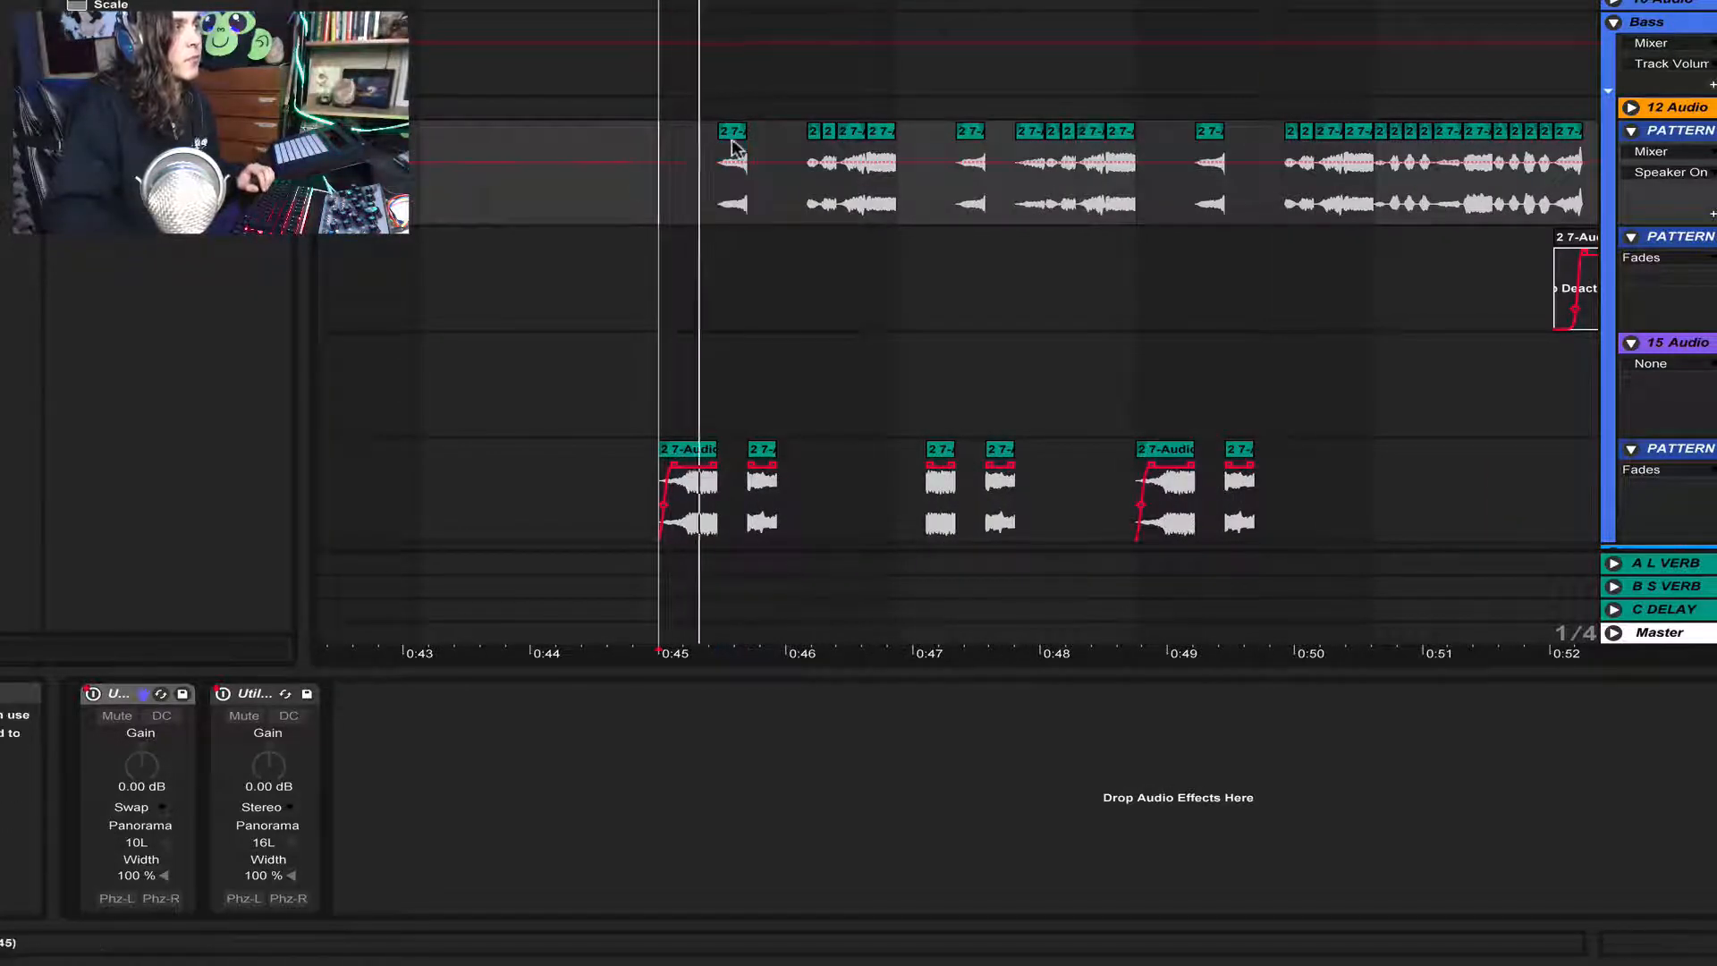
# Open the first 2 7-Audio clip on the uppermost PATTERN track and set its sample start to 63.1.1
pyautogui.click(730, 145)
pyautogui.doubleClick(731, 145)
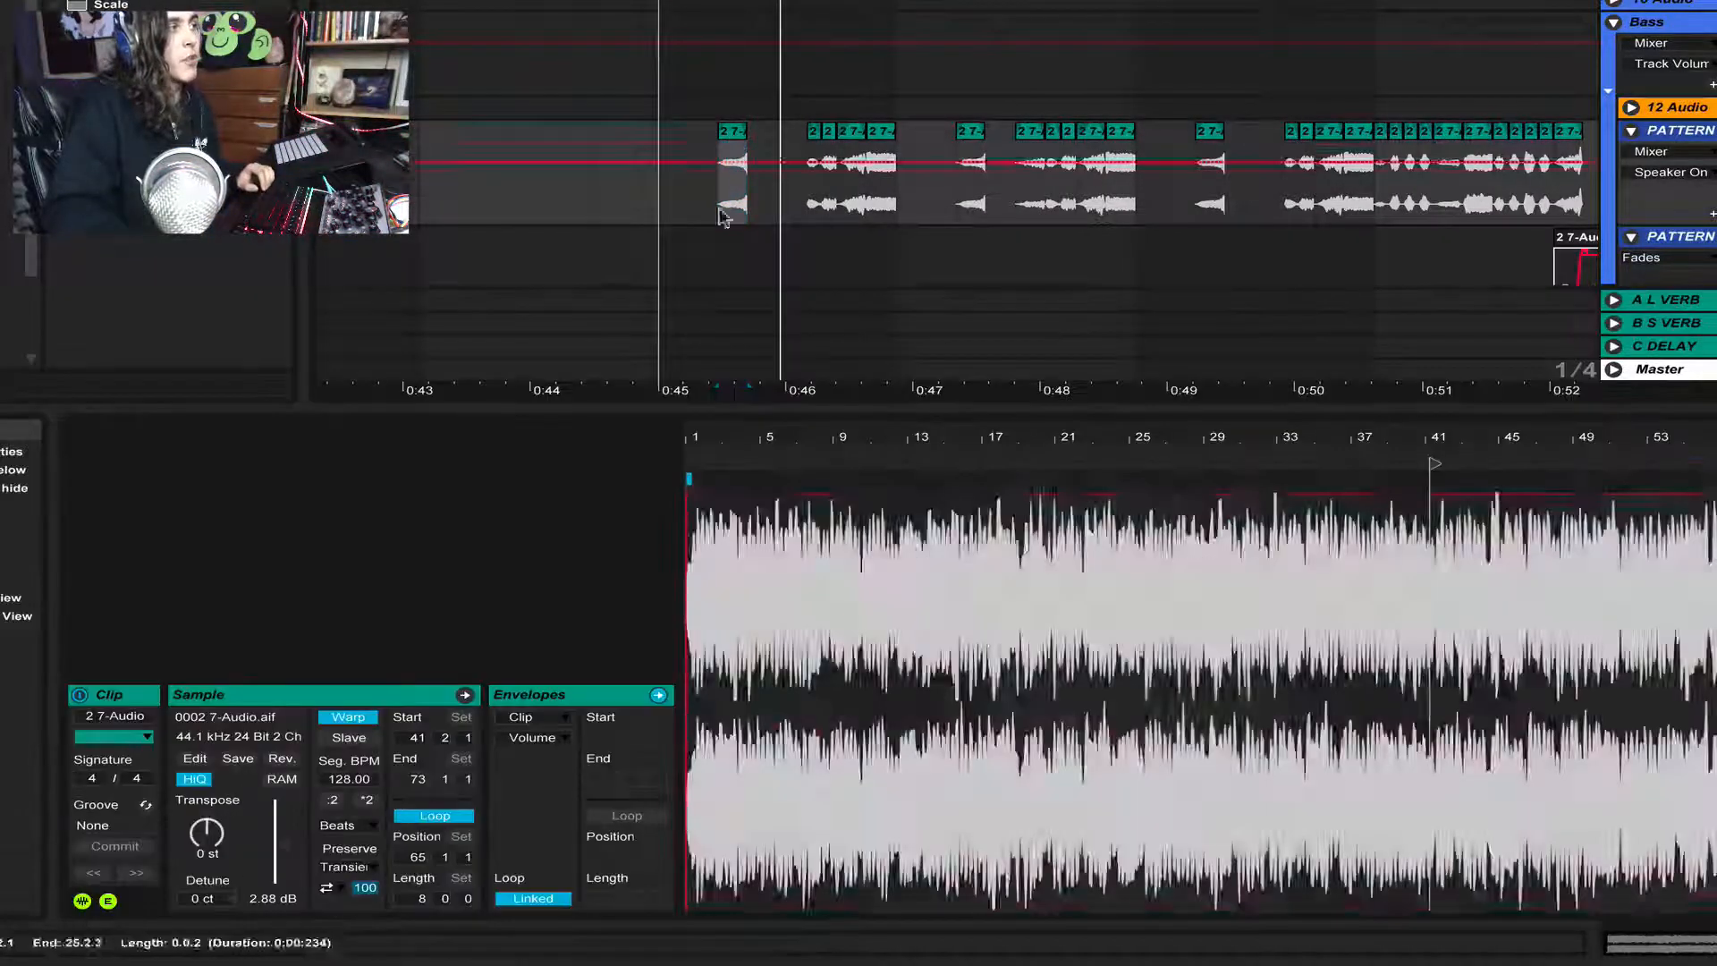
pyautogui.moveTo(1434, 464)
pyautogui.mouseDown()
pyautogui.moveTo(1427, 501)
pyautogui.moveTo(1196, 532)
pyautogui.moveTo(1092, 574)
pyautogui.mouseUp()
pyautogui.moveTo(989, 613); pyautogui.dragTo(1716, 614)
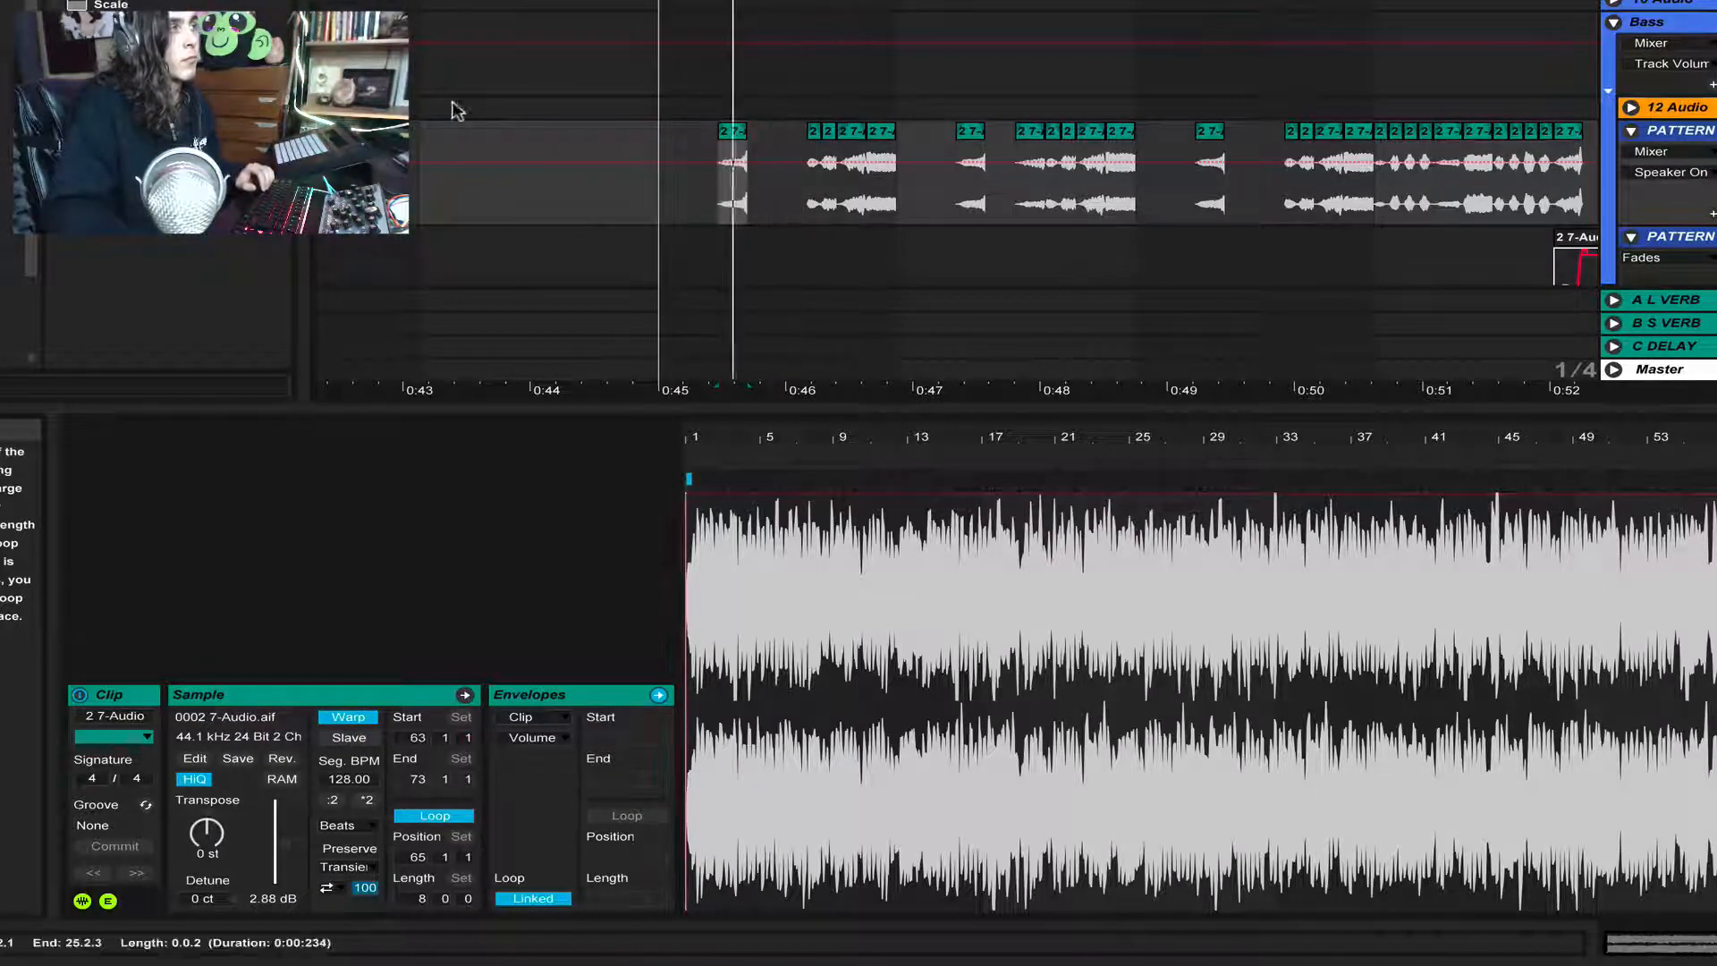
# Replace the two matching short clips near 0:47 and 0:49 with copies of the first clip that starts at 63.1.1
pyautogui.click(651, 150)
pyautogui.click(733, 131)
pyautogui.press('Delete')
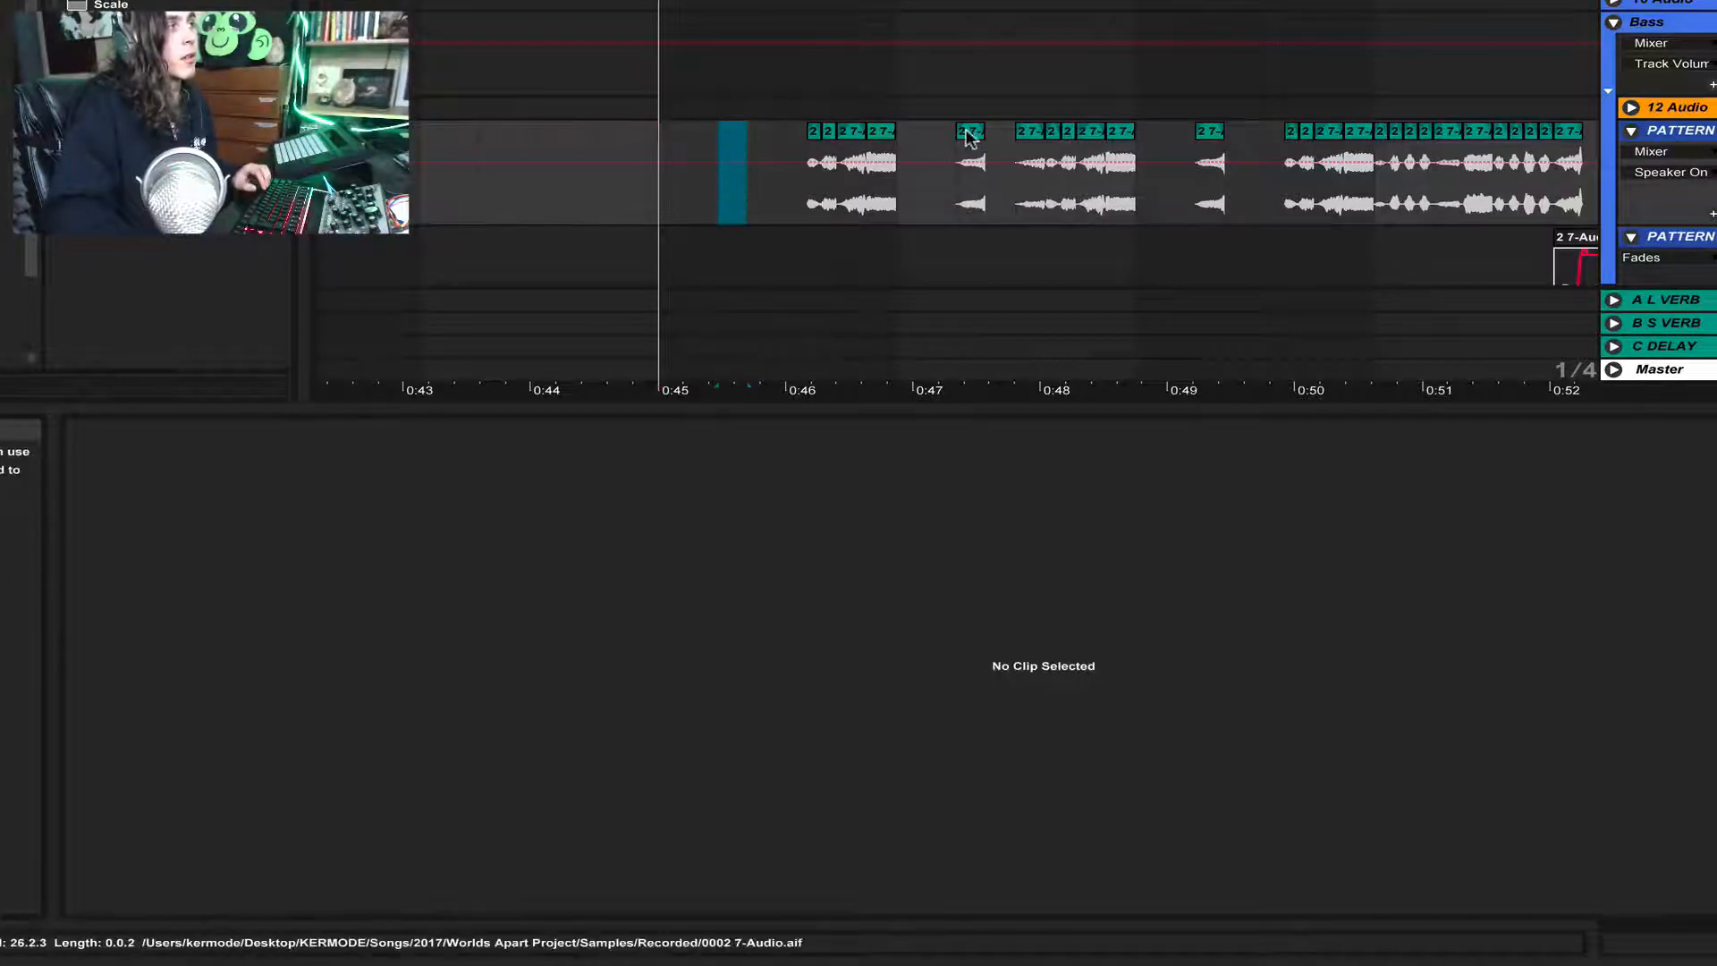
pyautogui.press('super+z')
pyautogui.click(967, 132)
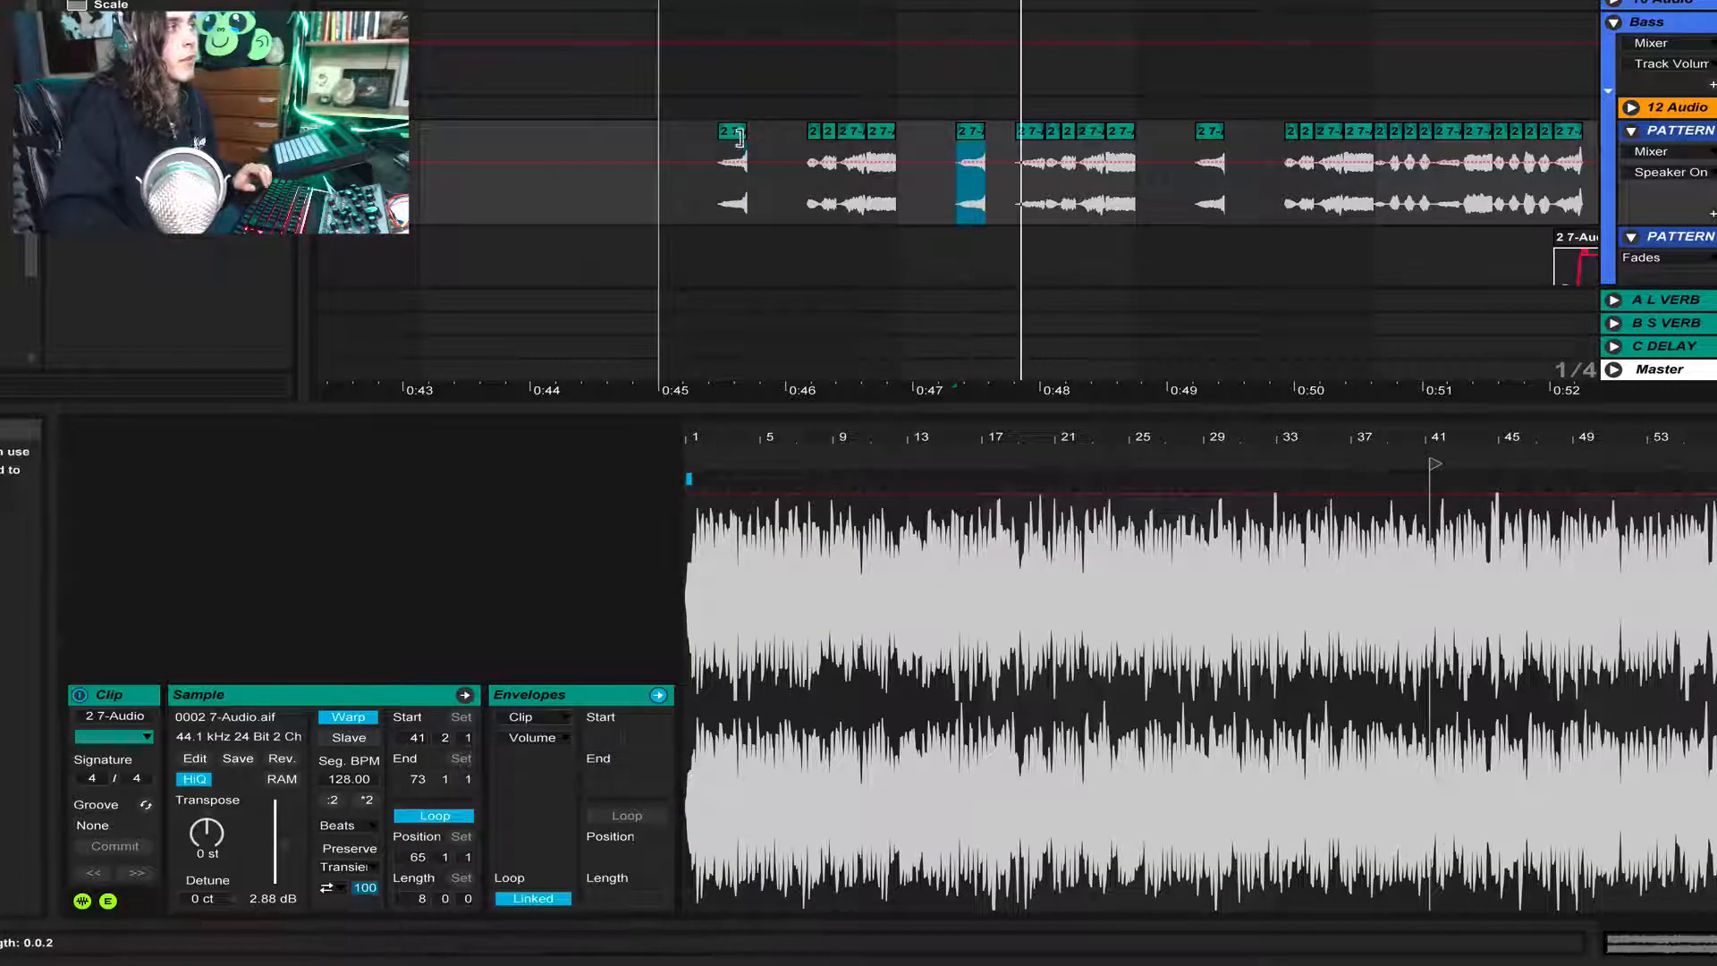
pyautogui.click(741, 133)
pyautogui.click(968, 133)
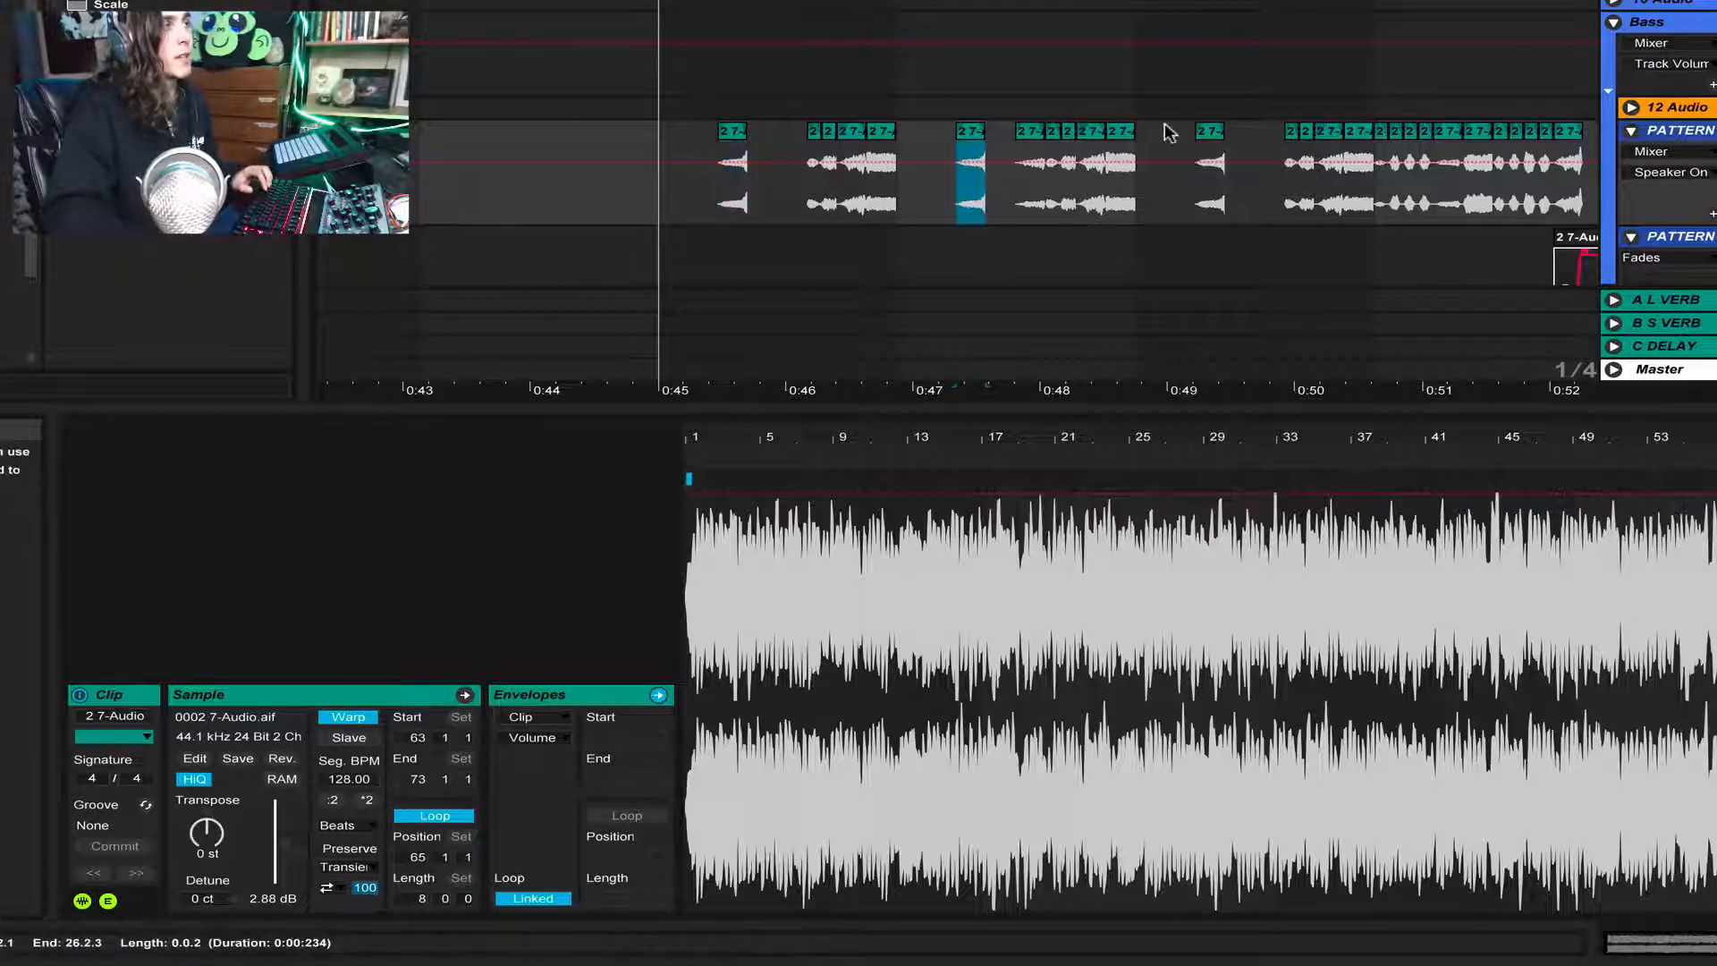
pyautogui.click(1198, 132)
# Audition the edited pattern from 0:45 and show the sample waveform of the 2 7-Audio clip near 0:50.5
pyautogui.click(687, 164)
pyautogui.press('space')
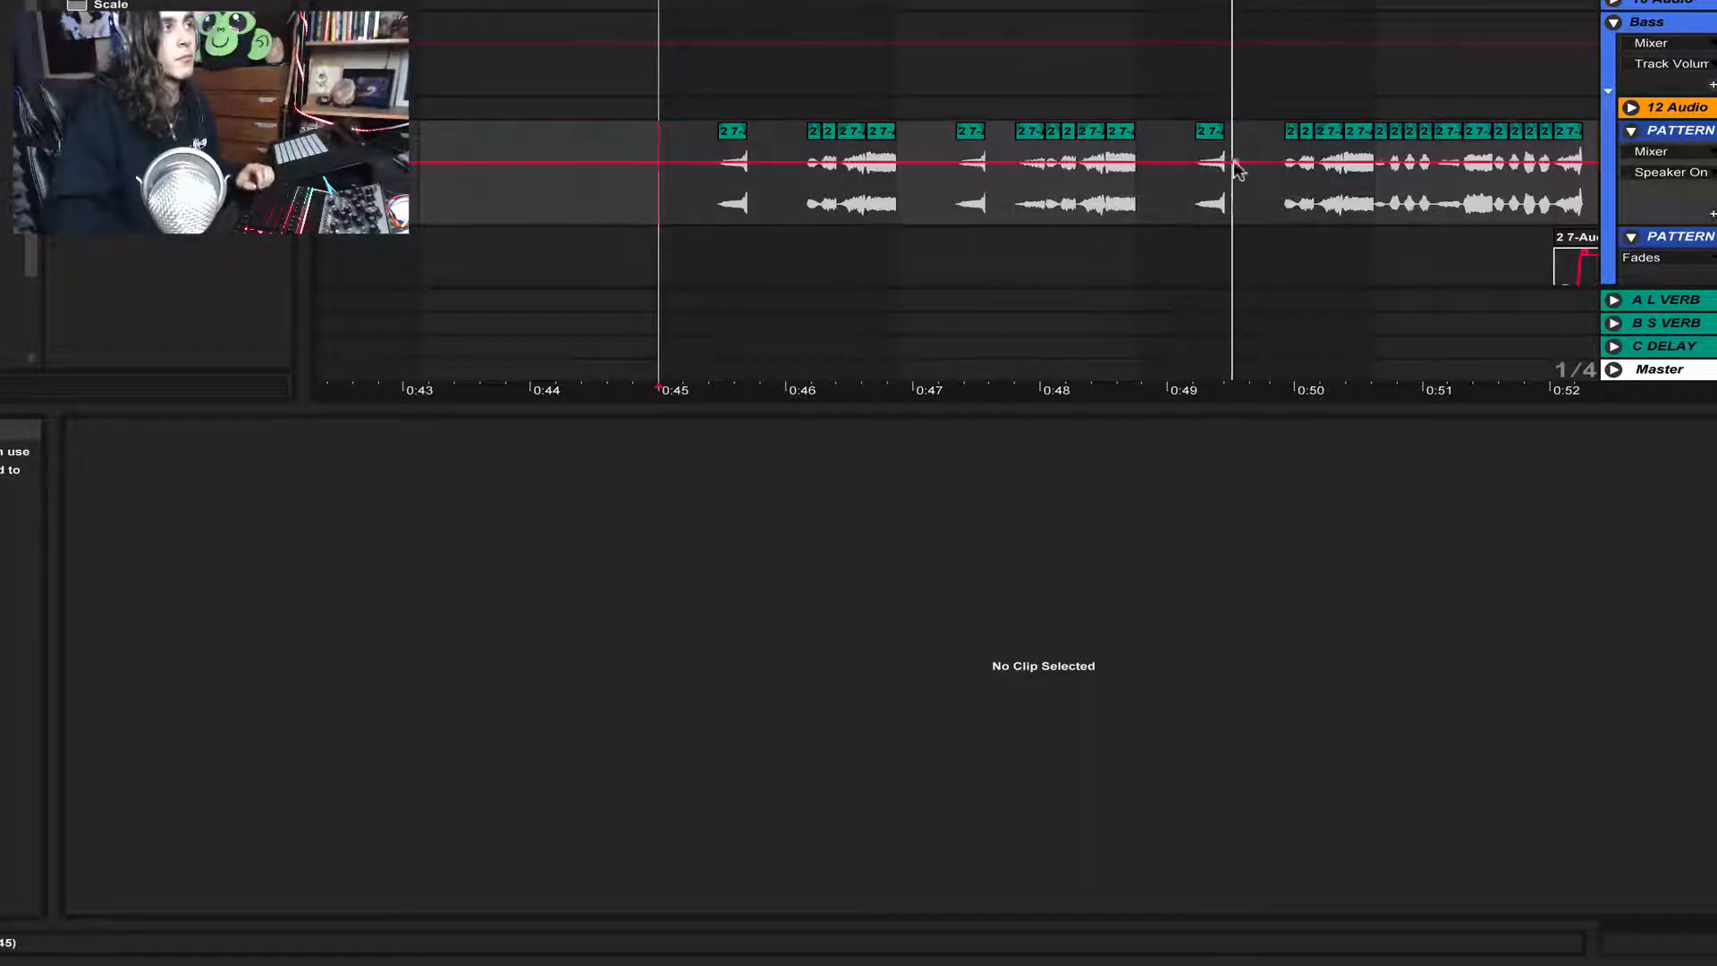
pyautogui.hscroll(5, 840, 161)
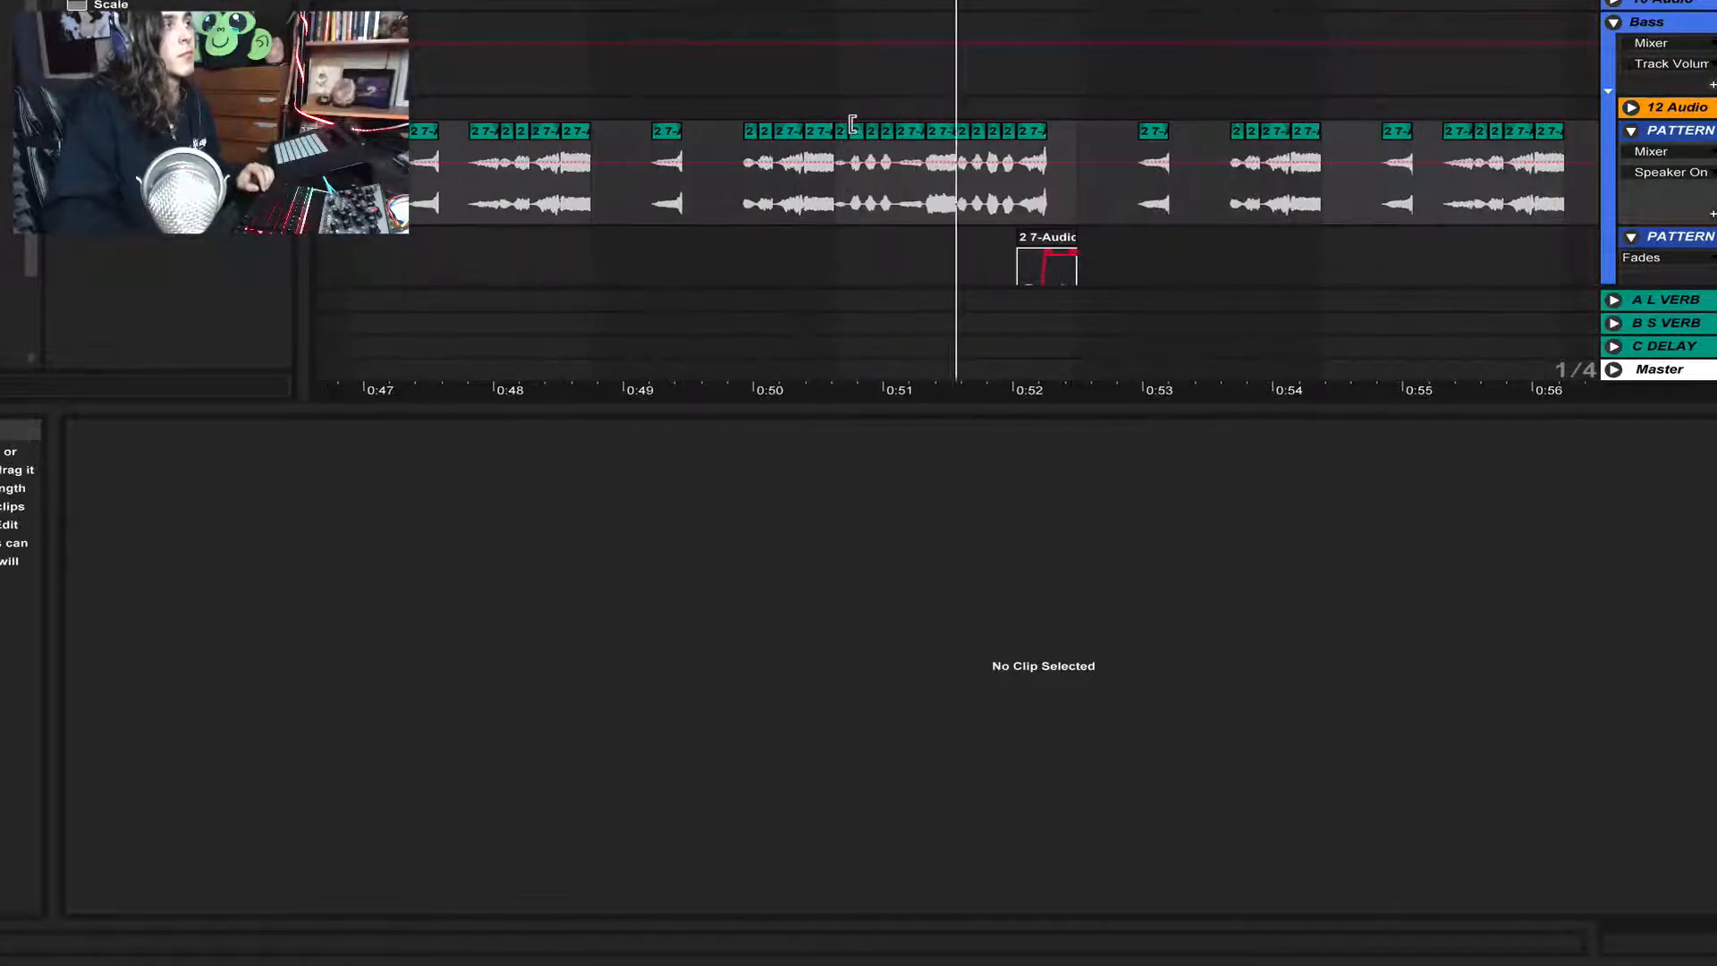
pyautogui.click(841, 136)
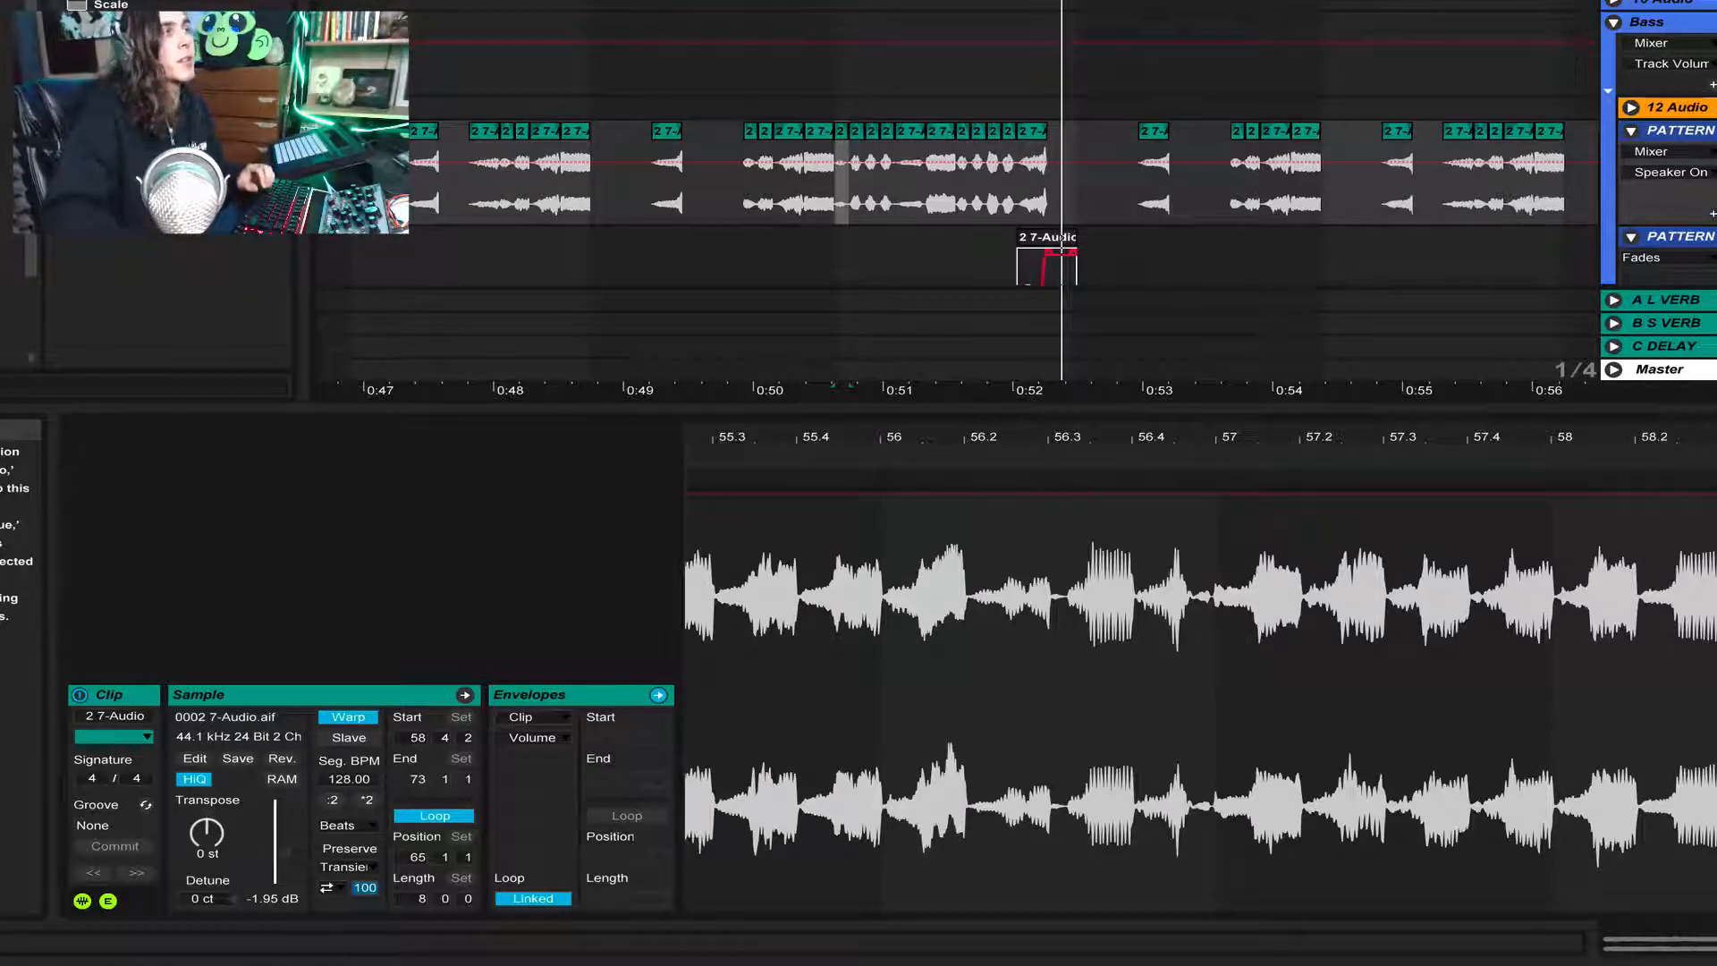
# Select the uppermost PATTERN track's clips between 0:45 and 1:00 to show the whole pattern, and clear the selection
pyautogui.scroll(-5, 1341, 179)
pyautogui.moveTo(1043, 146); pyautogui.dragTo(1522, 245)
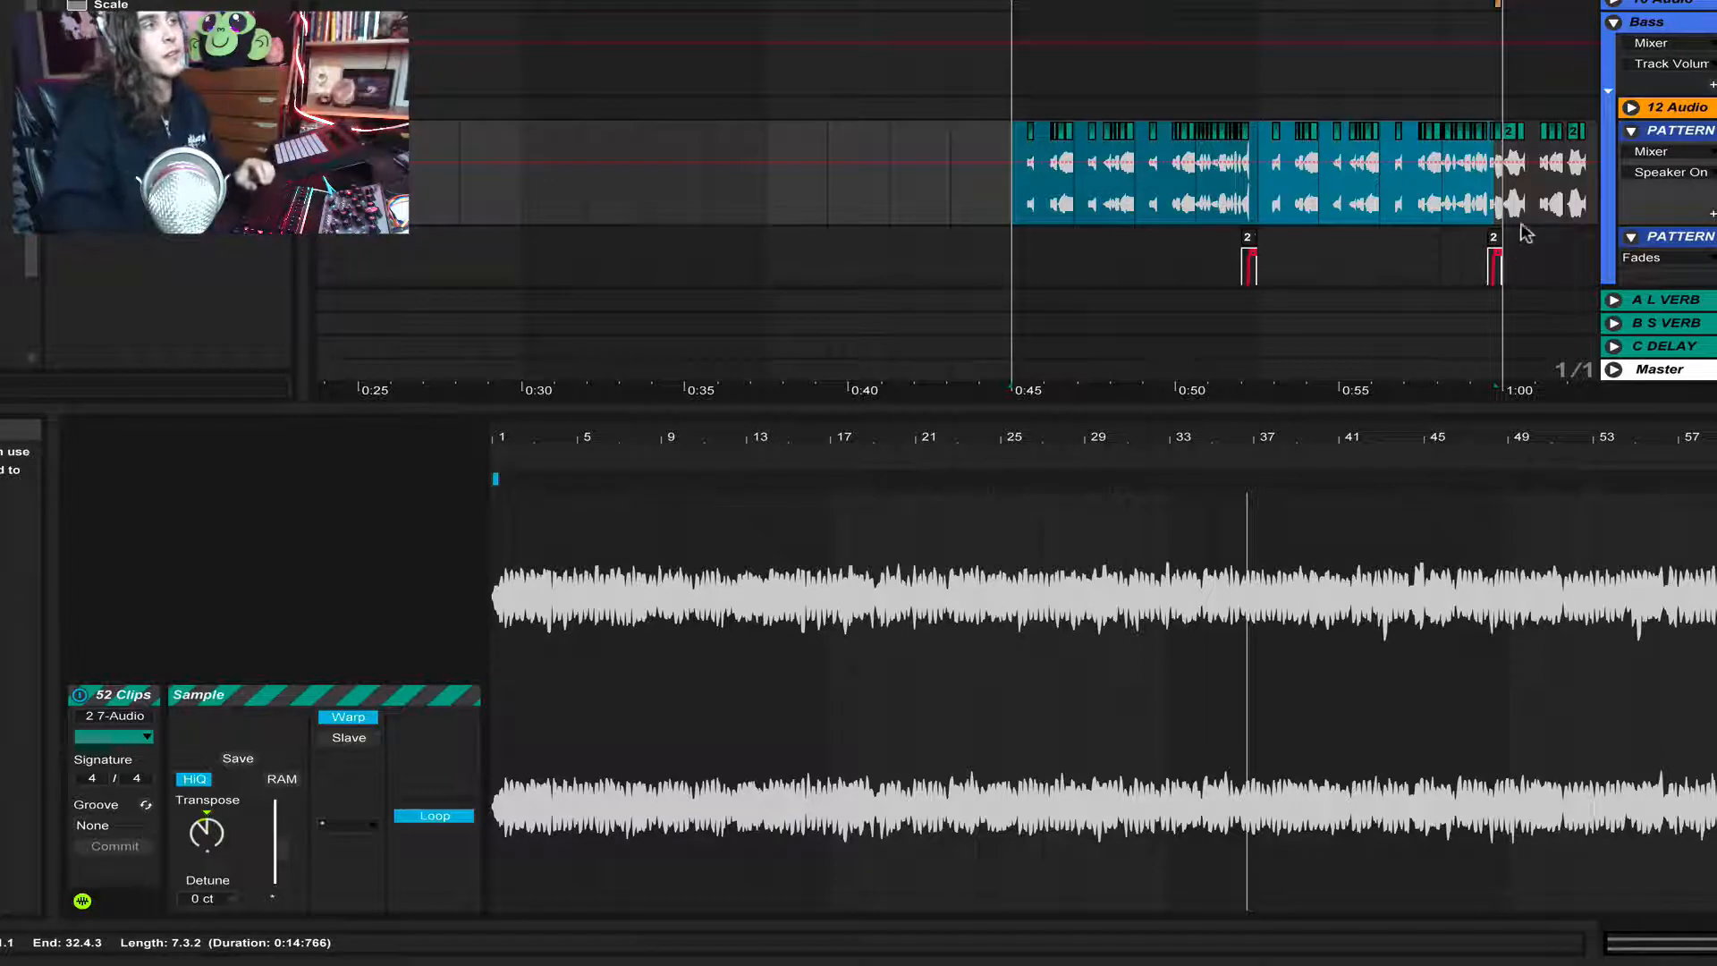
pyautogui.click(1439, 217)
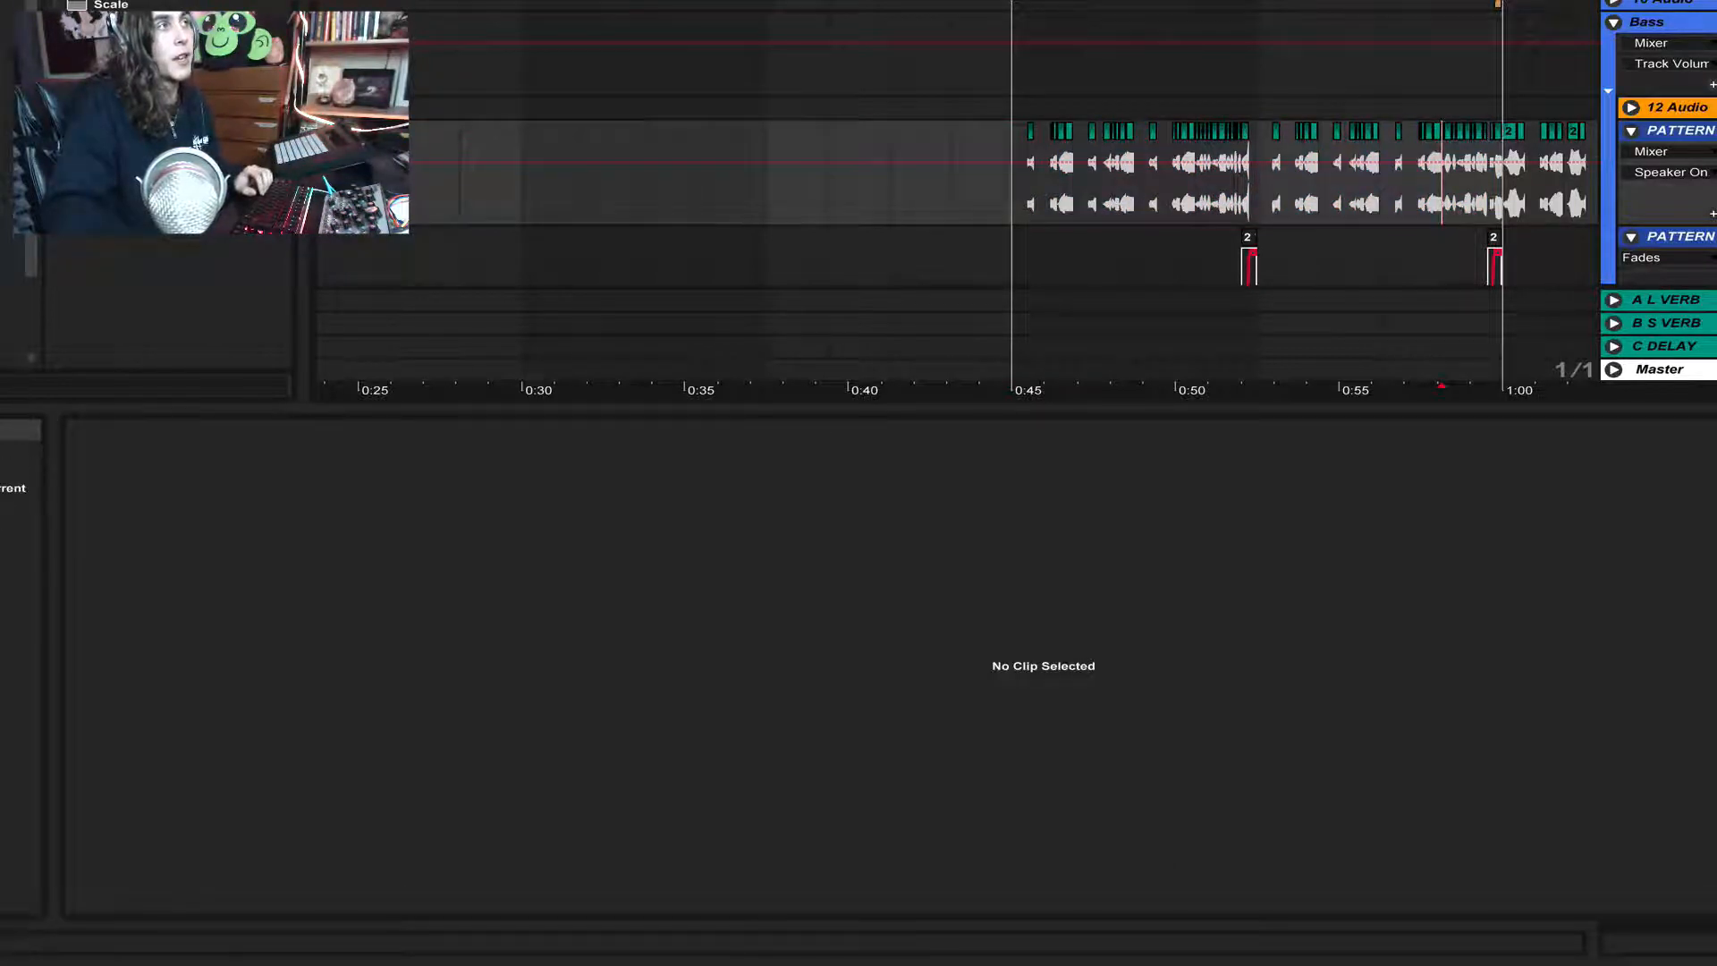
# Audition the PATTERN track's next section from 1:00, starting and stopping playback at its first clips
pyautogui.moveTo(1441, 2); pyautogui.dragTo(1310, 7)
pyautogui.press('space')
pyautogui.moveTo(1315, 146); pyautogui.dragTo(662, 146)
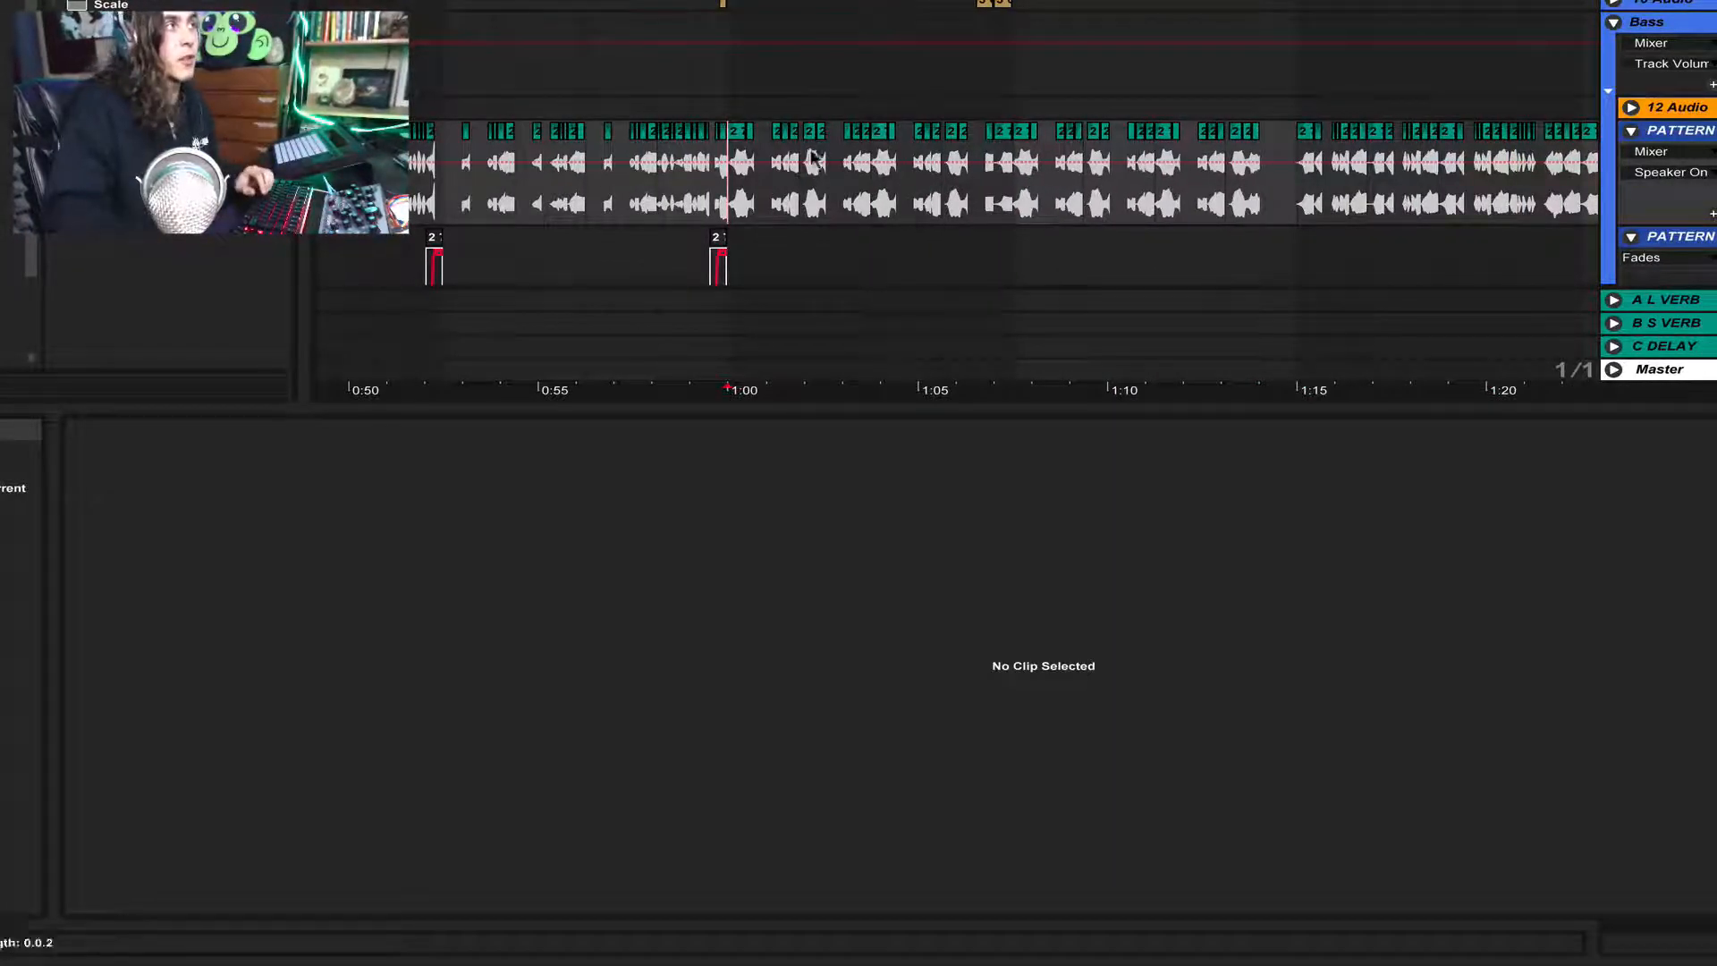
pyautogui.press('space')
pyautogui.press('space')
pyautogui.press('space')
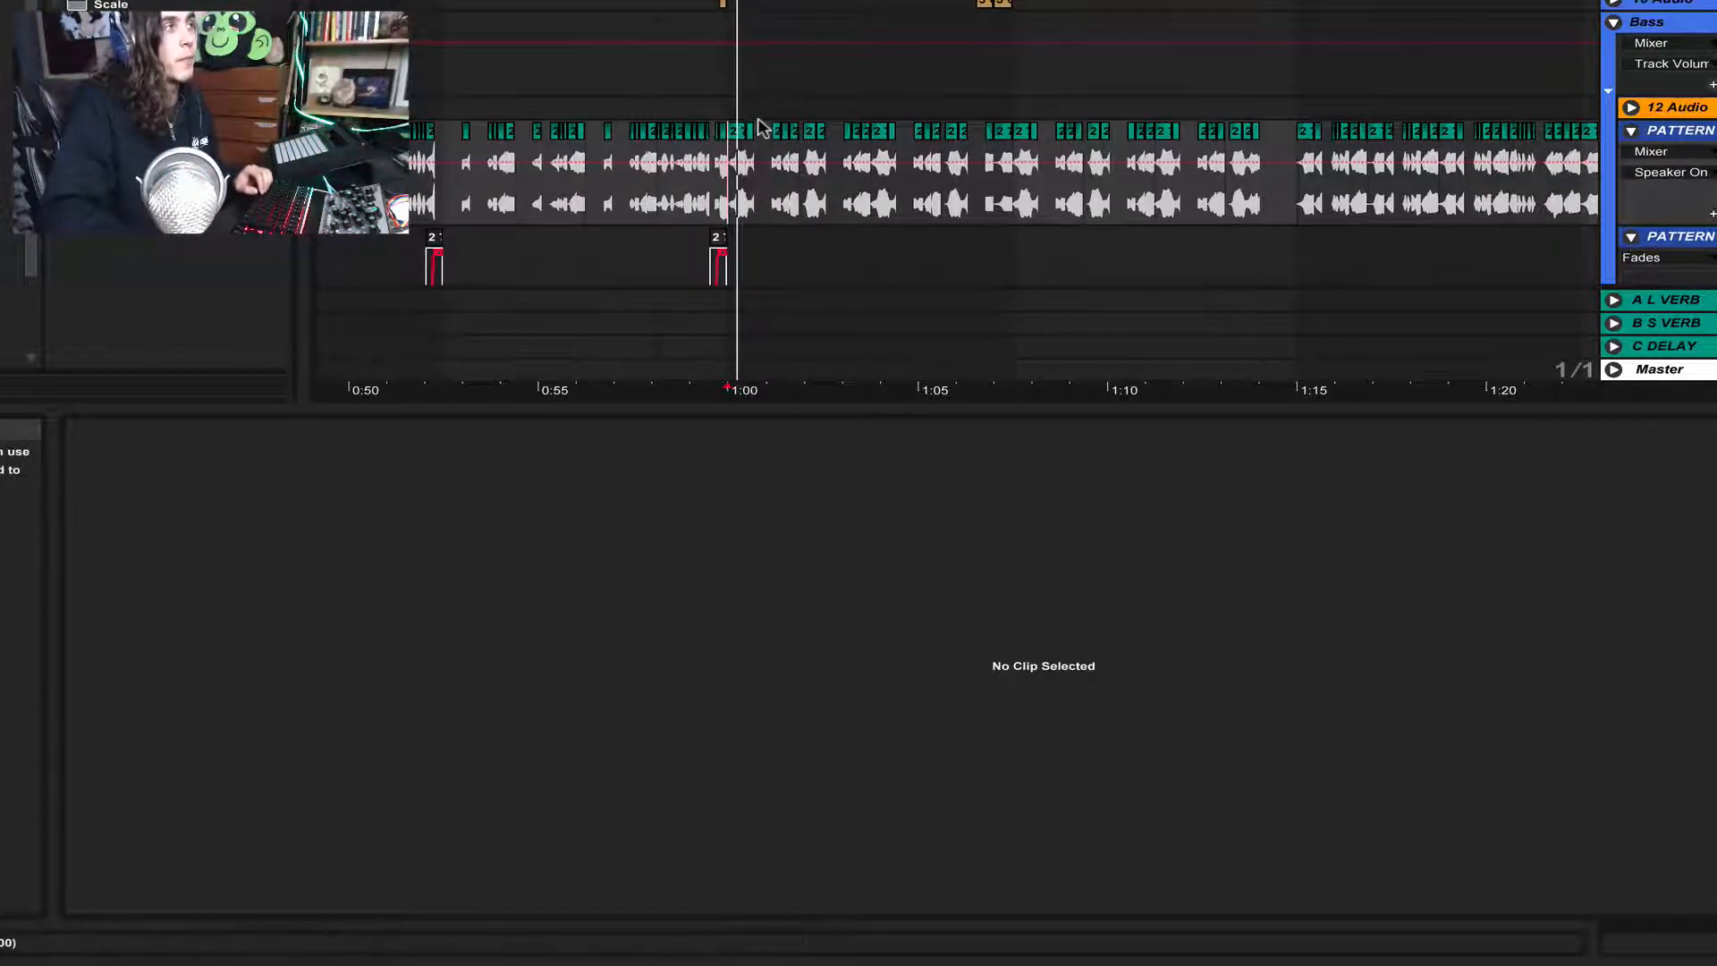
pyautogui.press('space')
# Play the pattern from about 1:01.6 and open the Texture-warped 2 7-Audio clip near 1:03.5
pyautogui.click(788, 206)
pyautogui.press('+')
pyautogui.press('space')
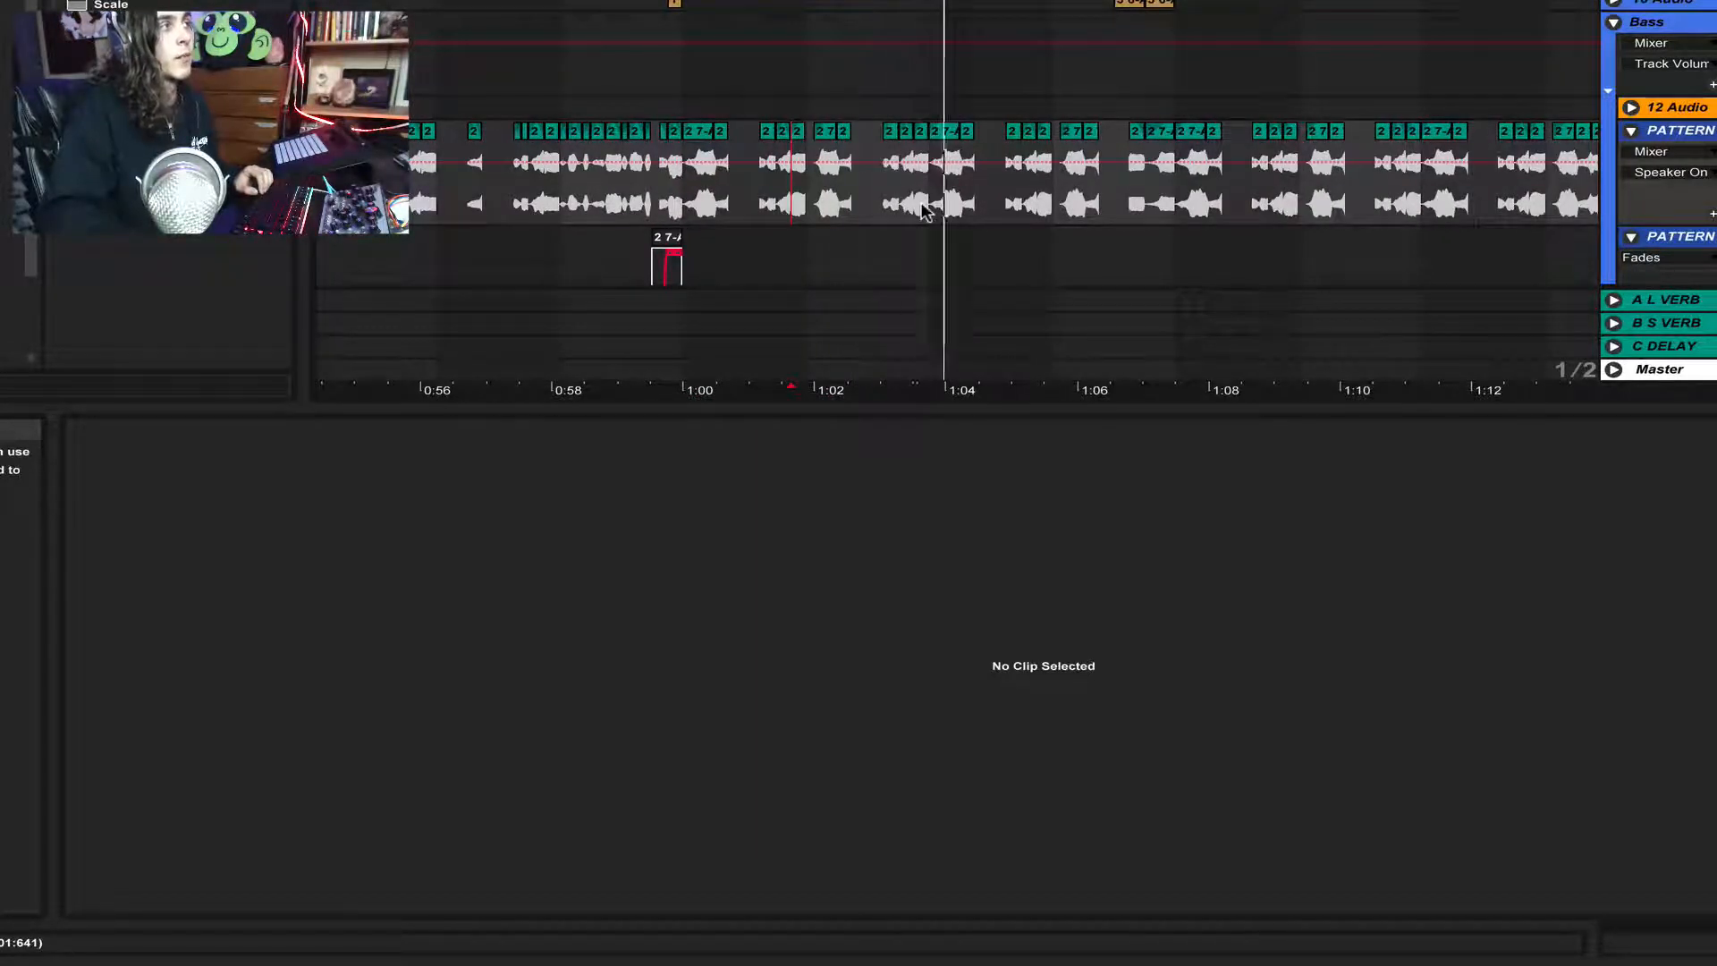
pyautogui.press('space')
pyautogui.click(921, 128)
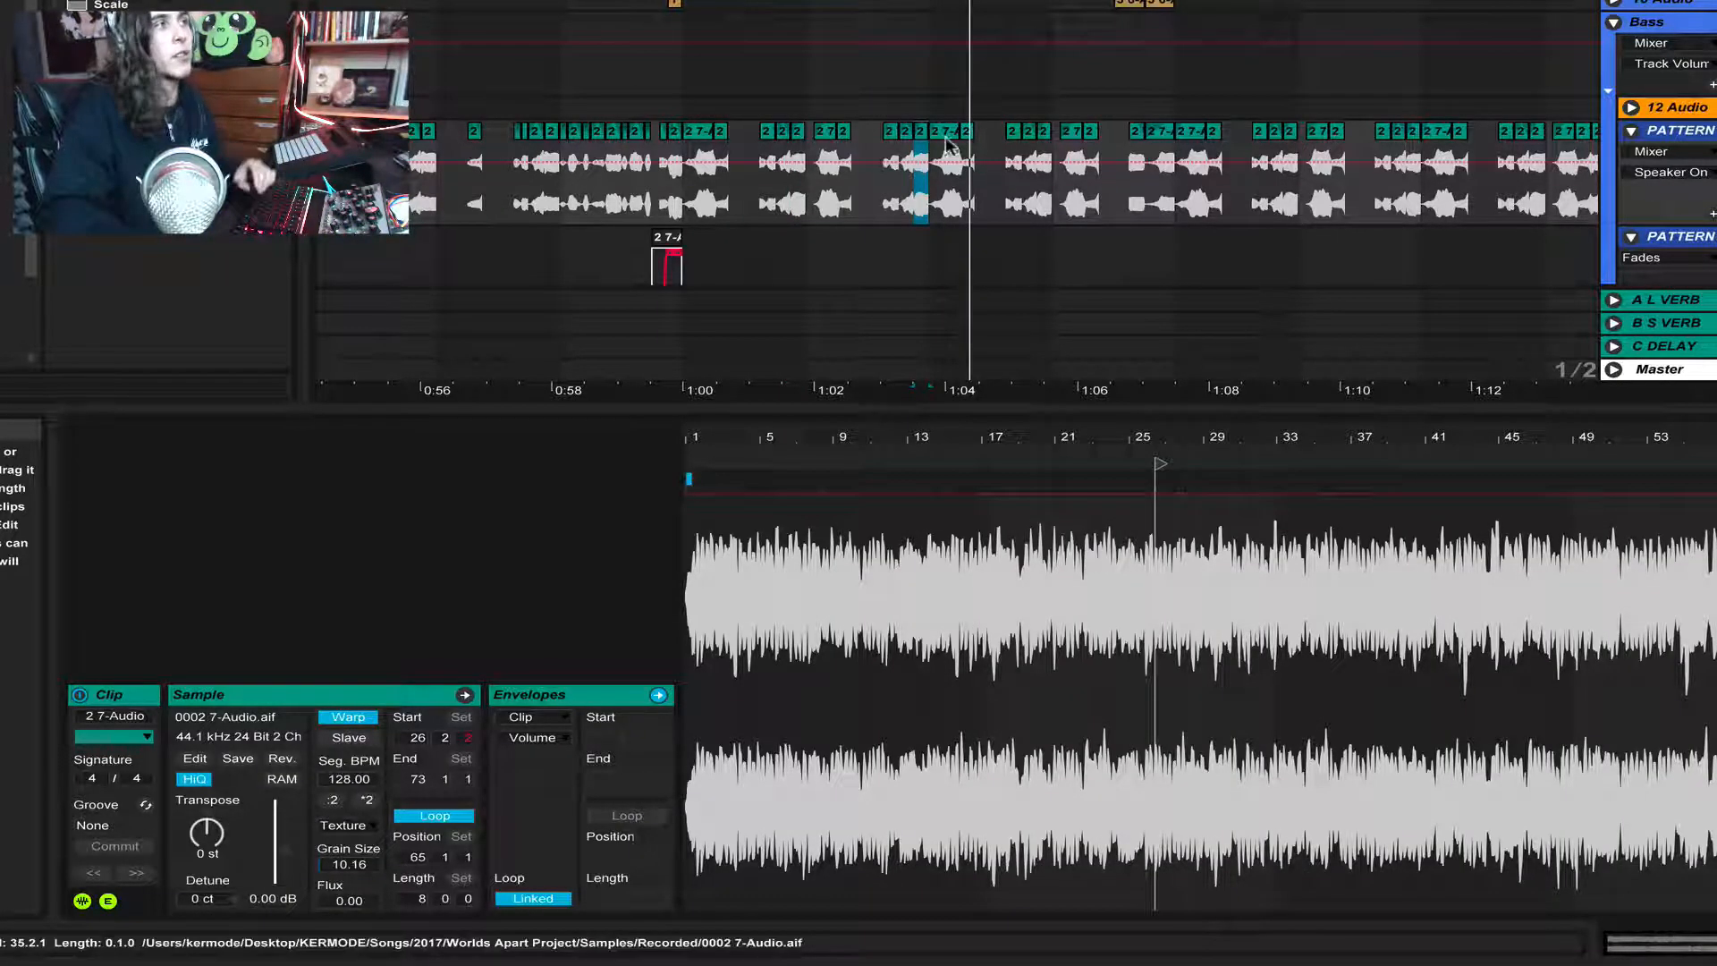
pyautogui.press('space')
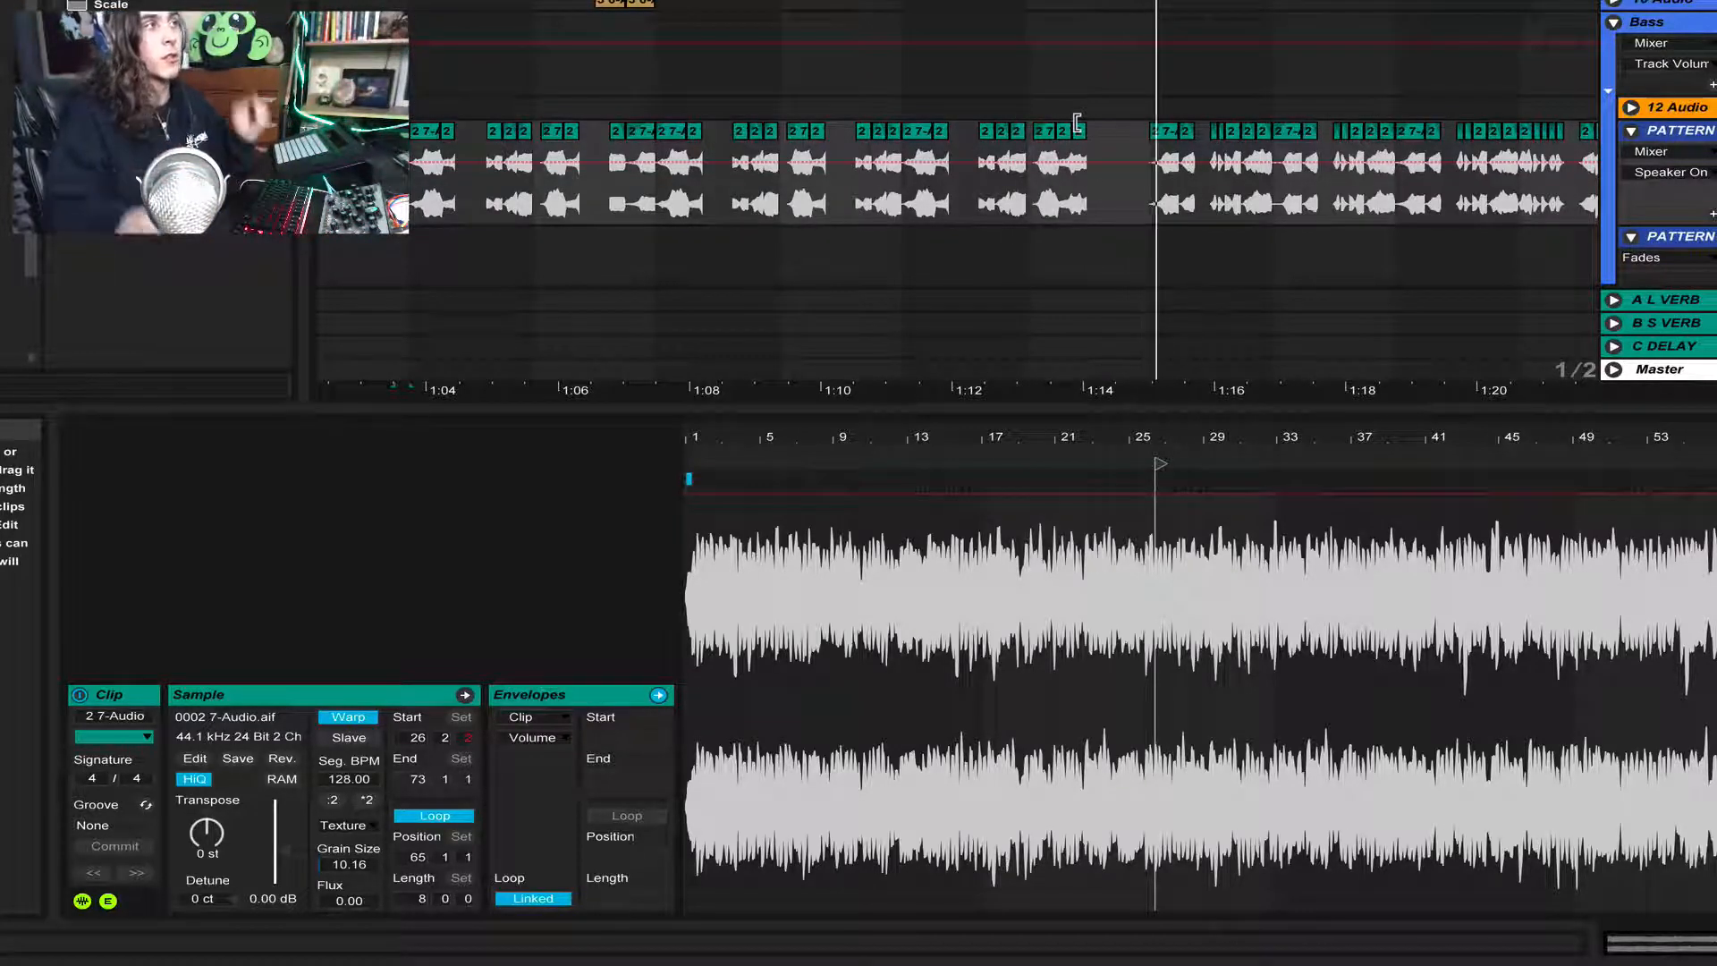
# Play the gap from 1:14 and inspect the clips filling it on 27 Audio, 38 Audio and 64 Audio
pyautogui.click(1078, 105)
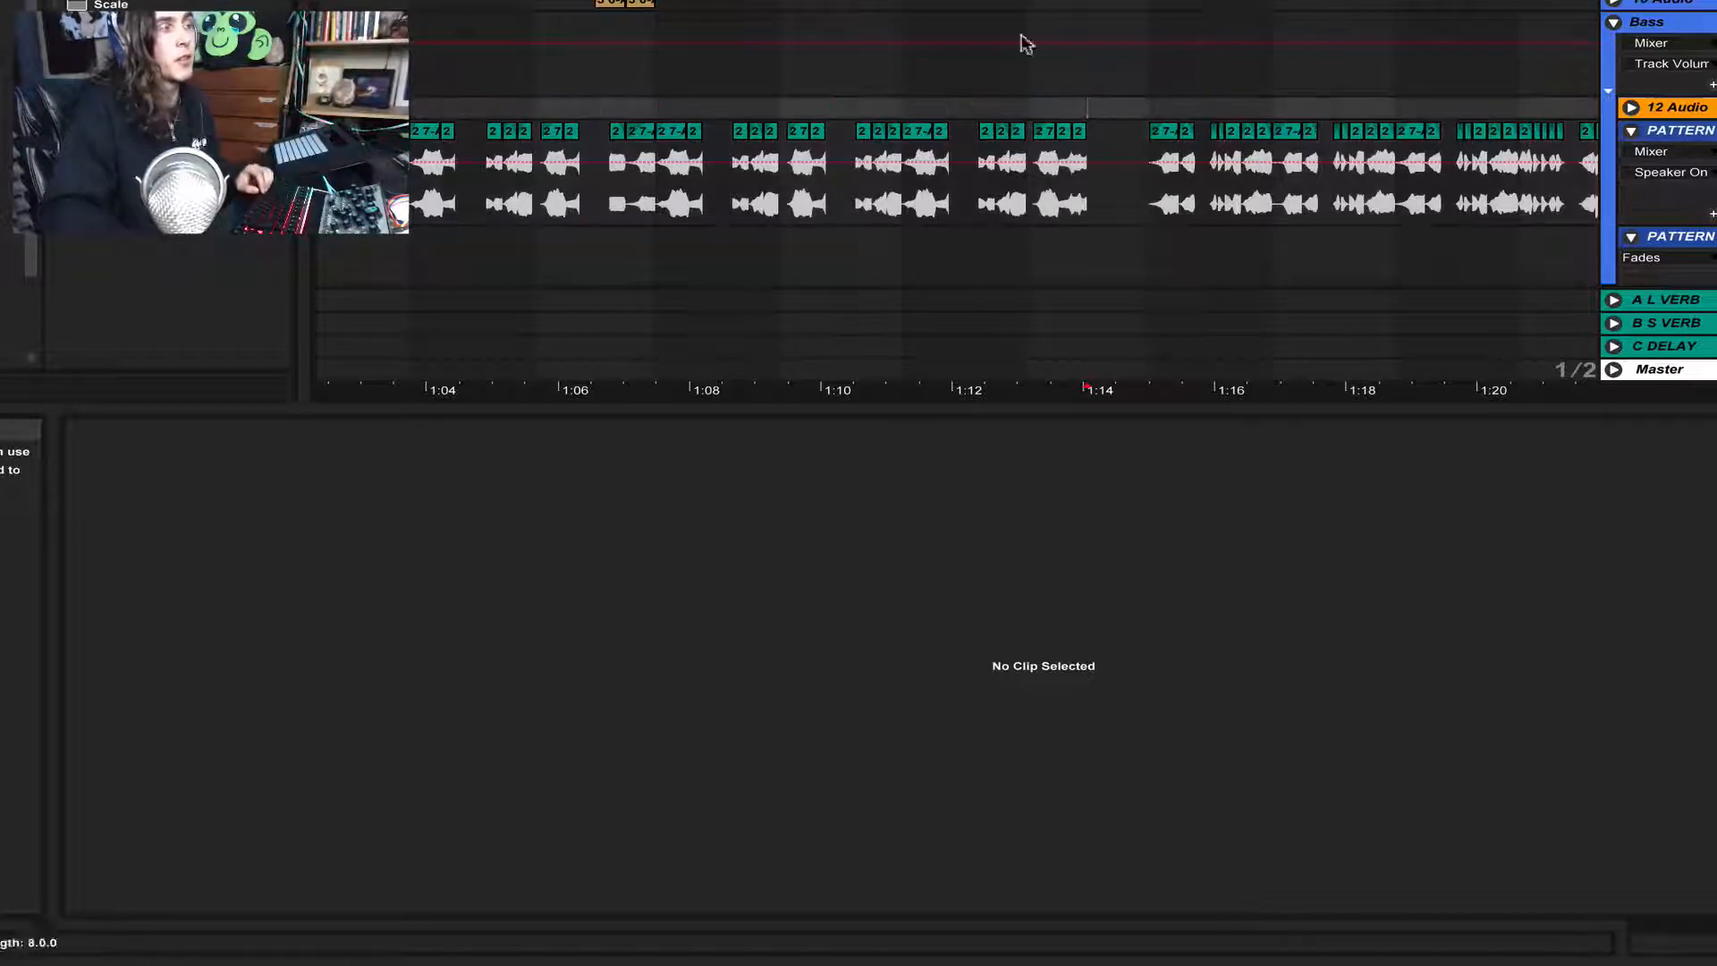
pyautogui.scroll(-10, 1116, 161)
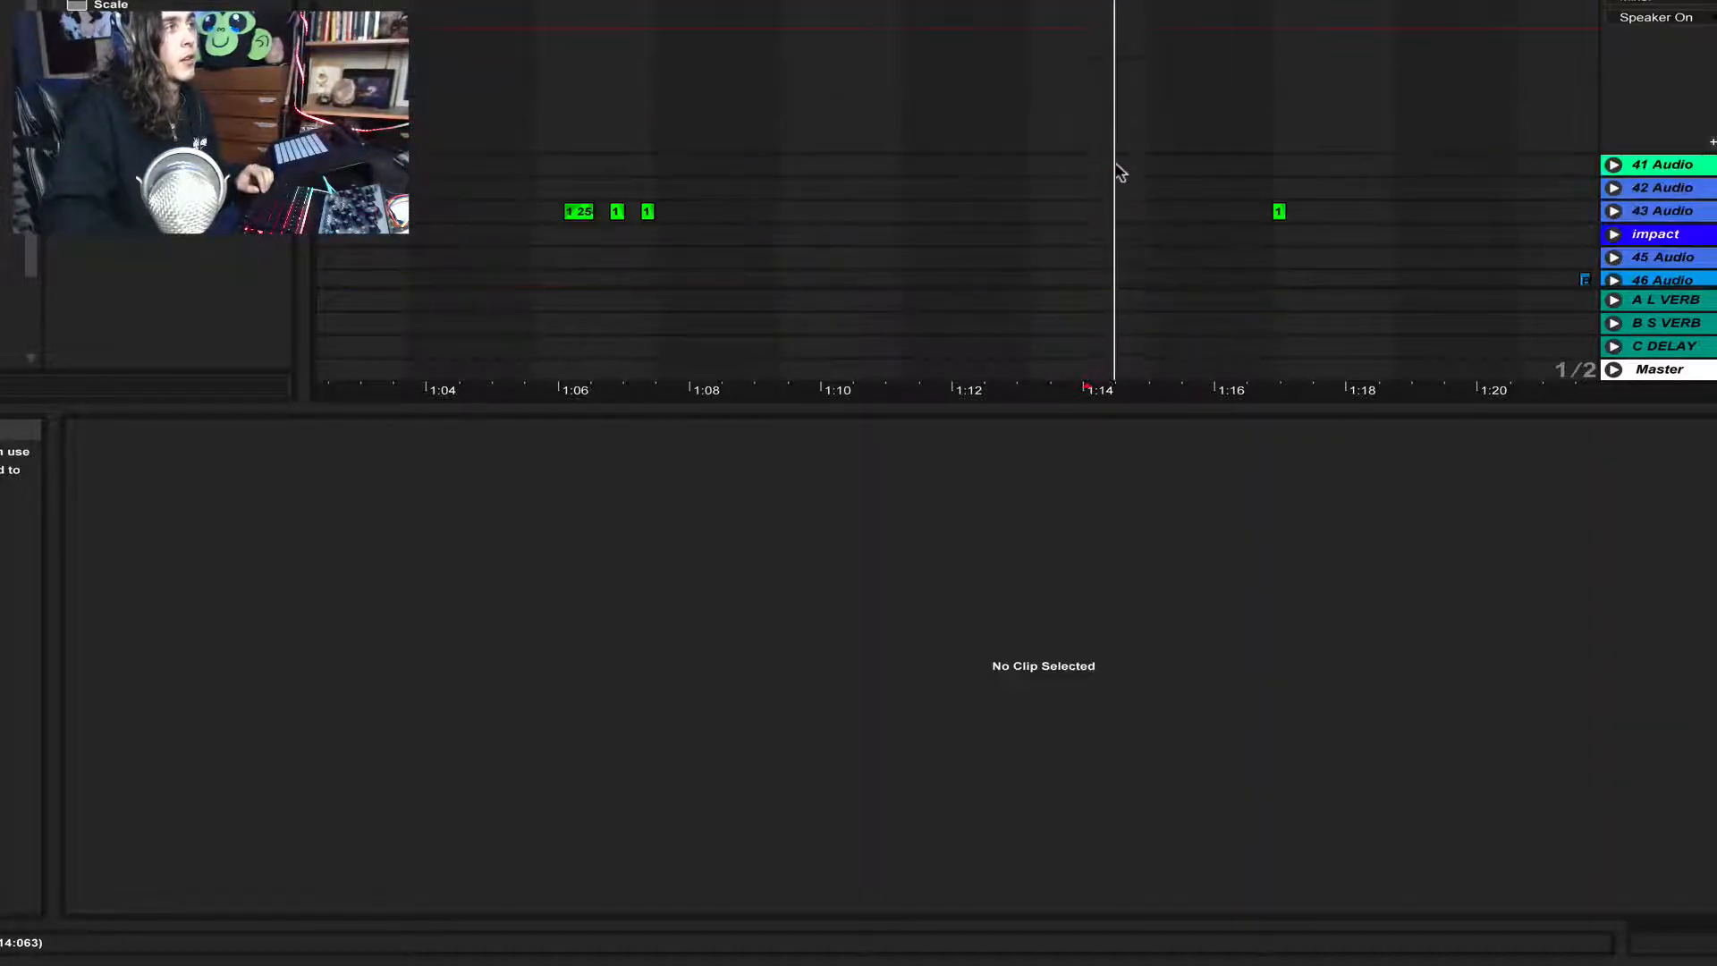
pyautogui.scroll(5, 1113, 163)
pyautogui.click(1107, 38)
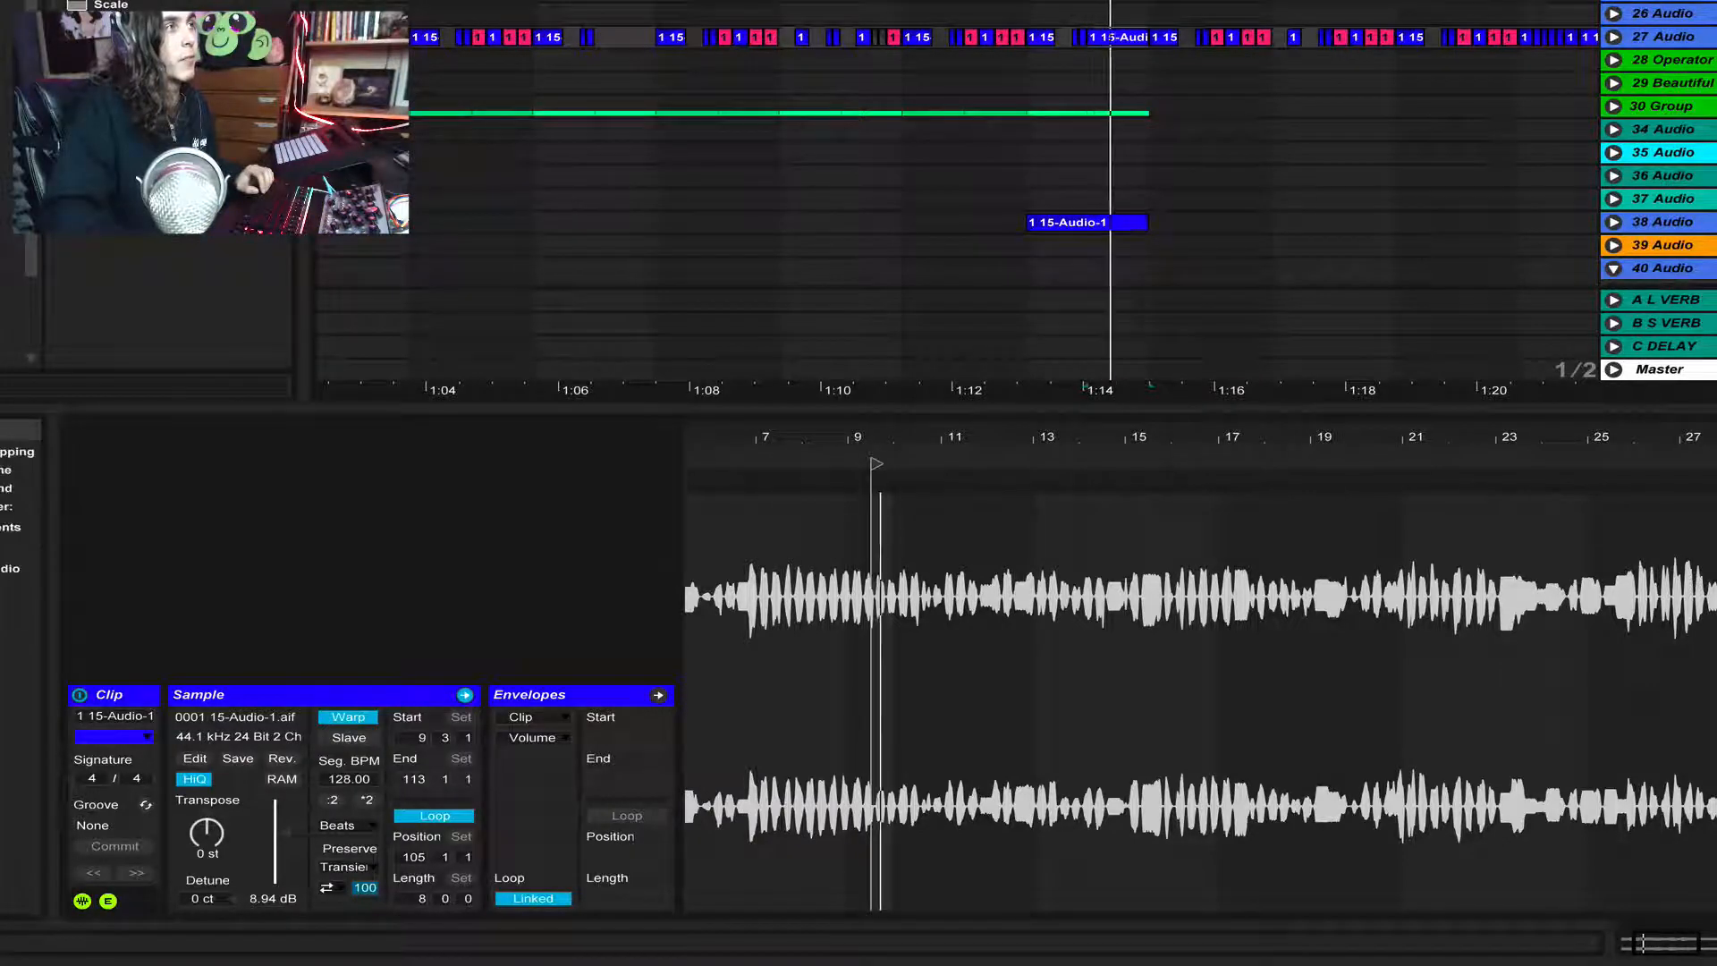
pyautogui.click(1092, 222)
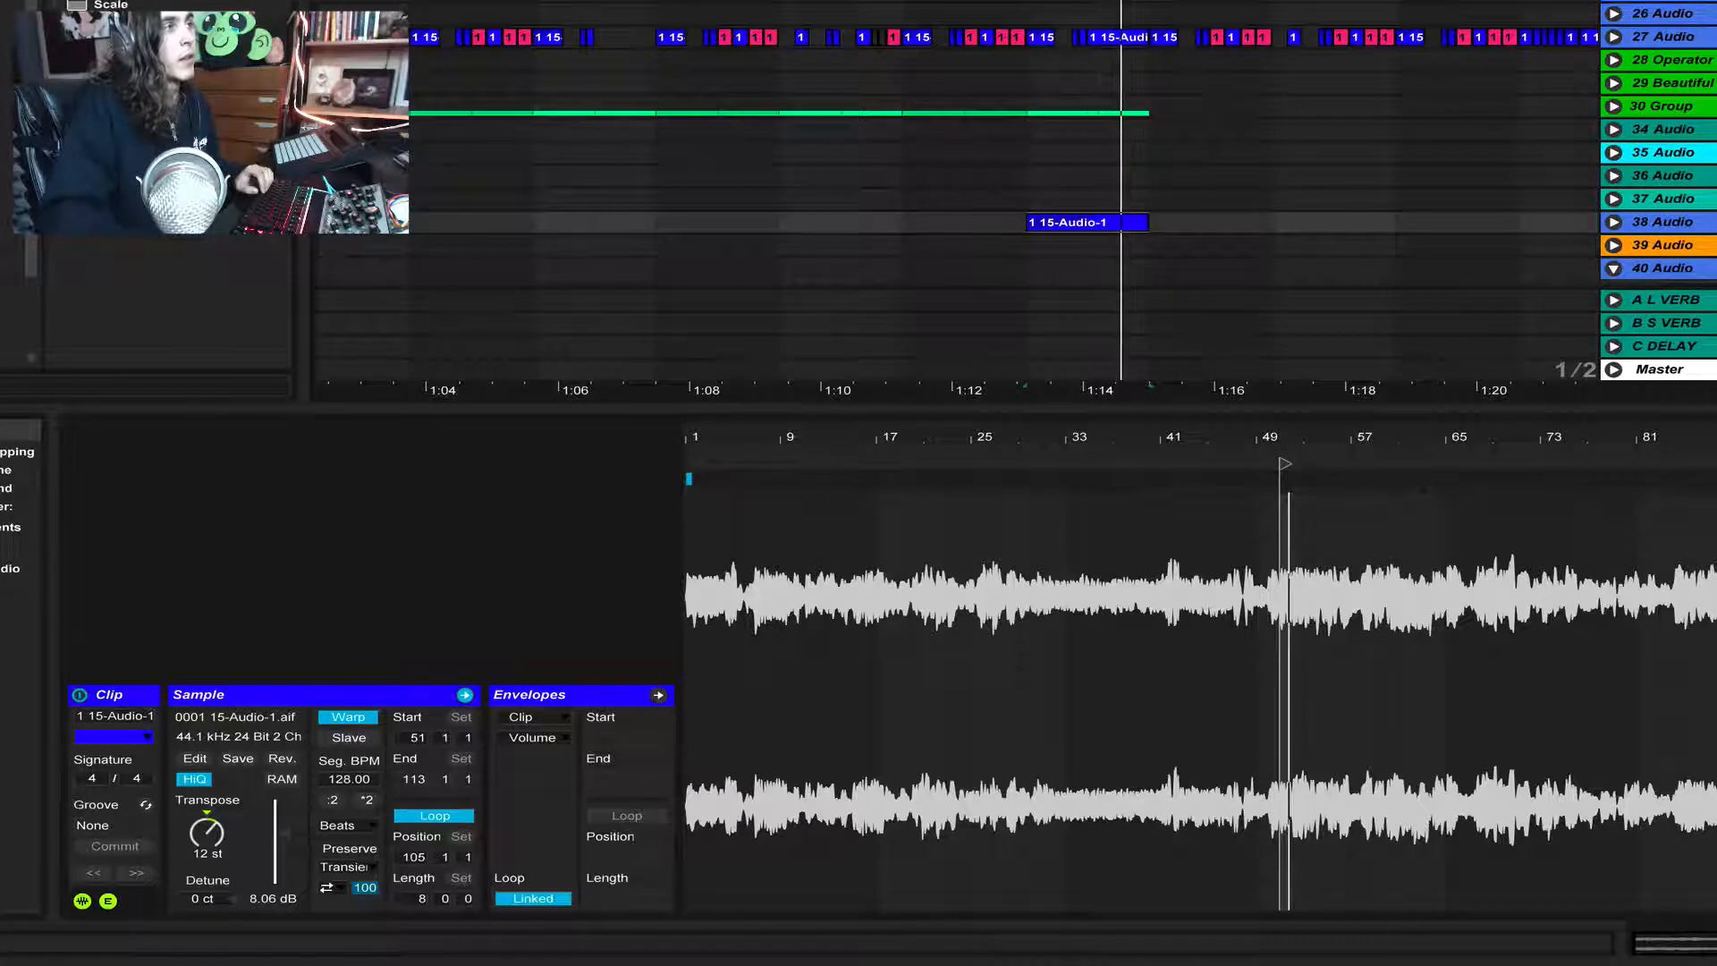
pyautogui.scroll(-10, 1140, 118)
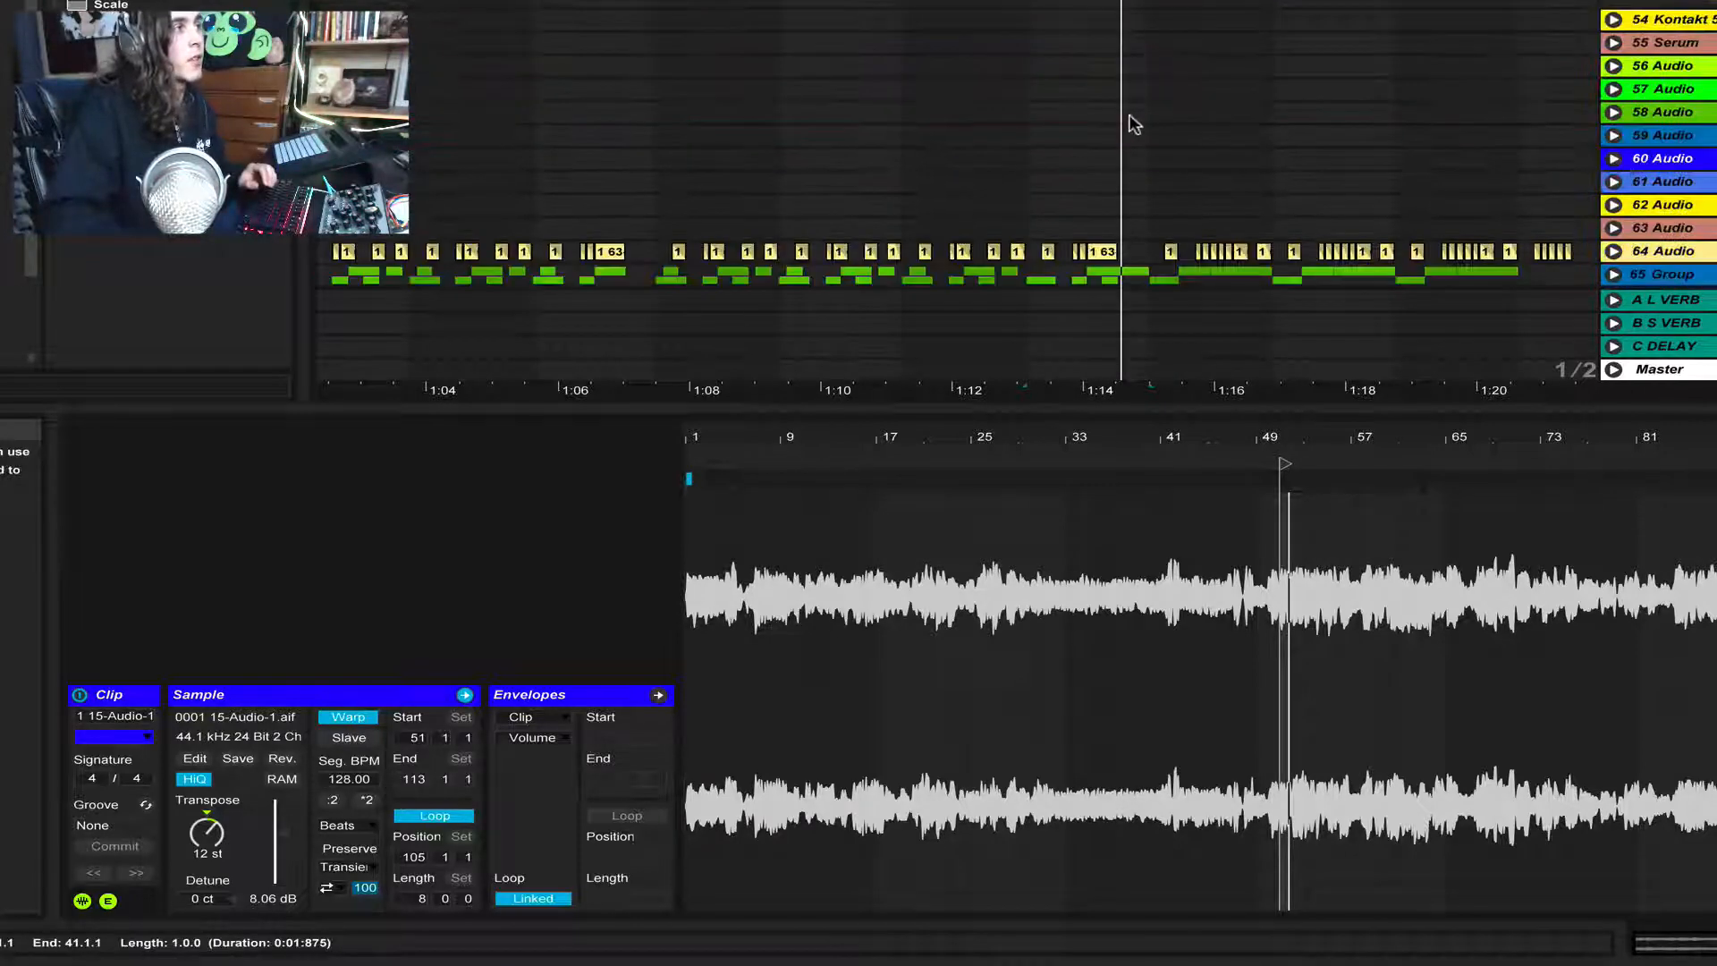
pyautogui.click(1093, 251)
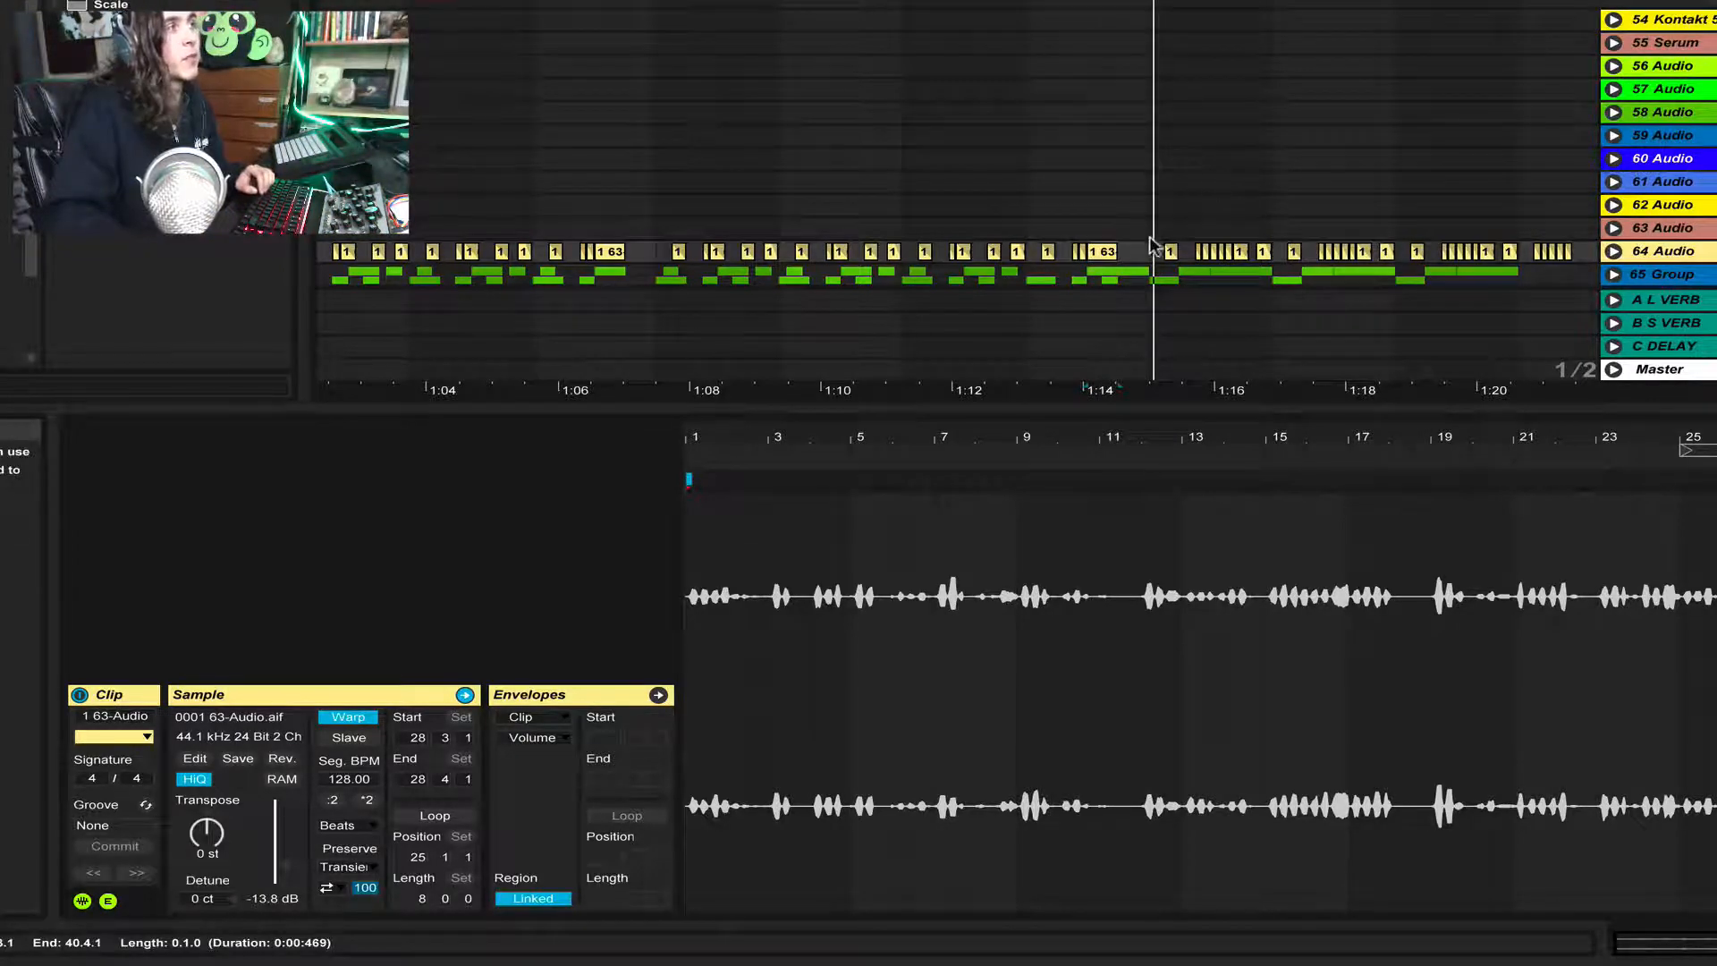
# Open and audition the 1 3-Audio clip near 1:13, and place the insert marker at 1:13.125 on 8 Ultimate B
pyautogui.scroll(15, 1154, 246)
pyautogui.click(1135, 40)
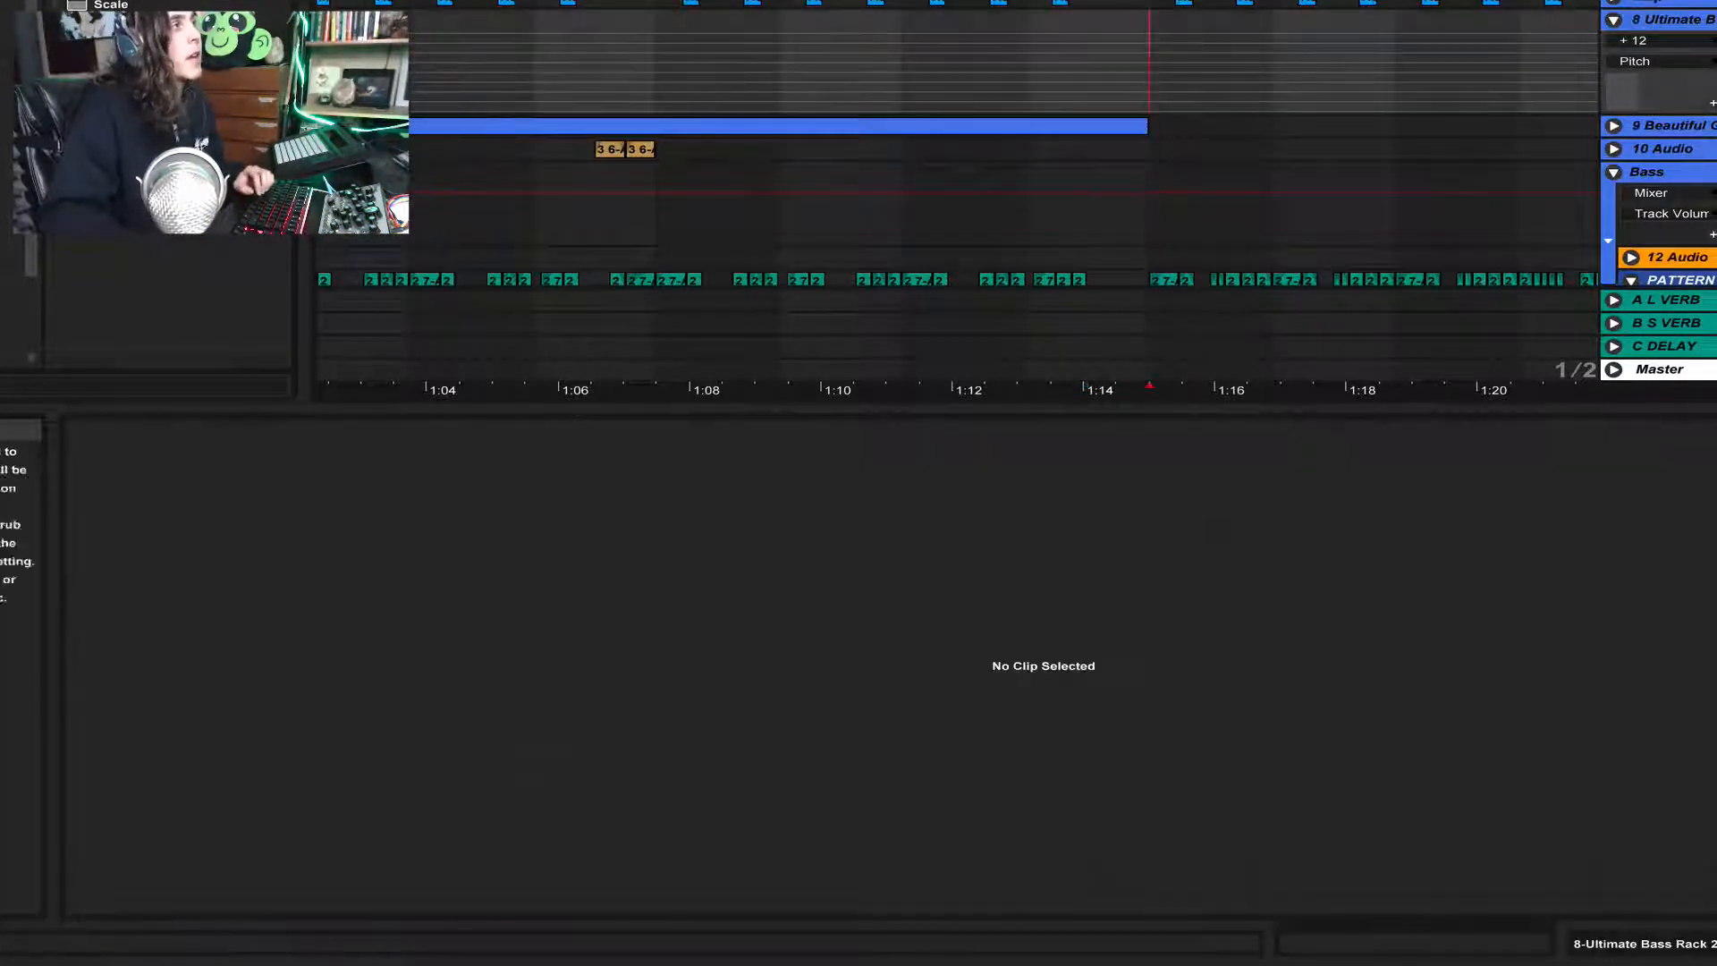
pyautogui.click(1088, 2)
pyautogui.press('space')
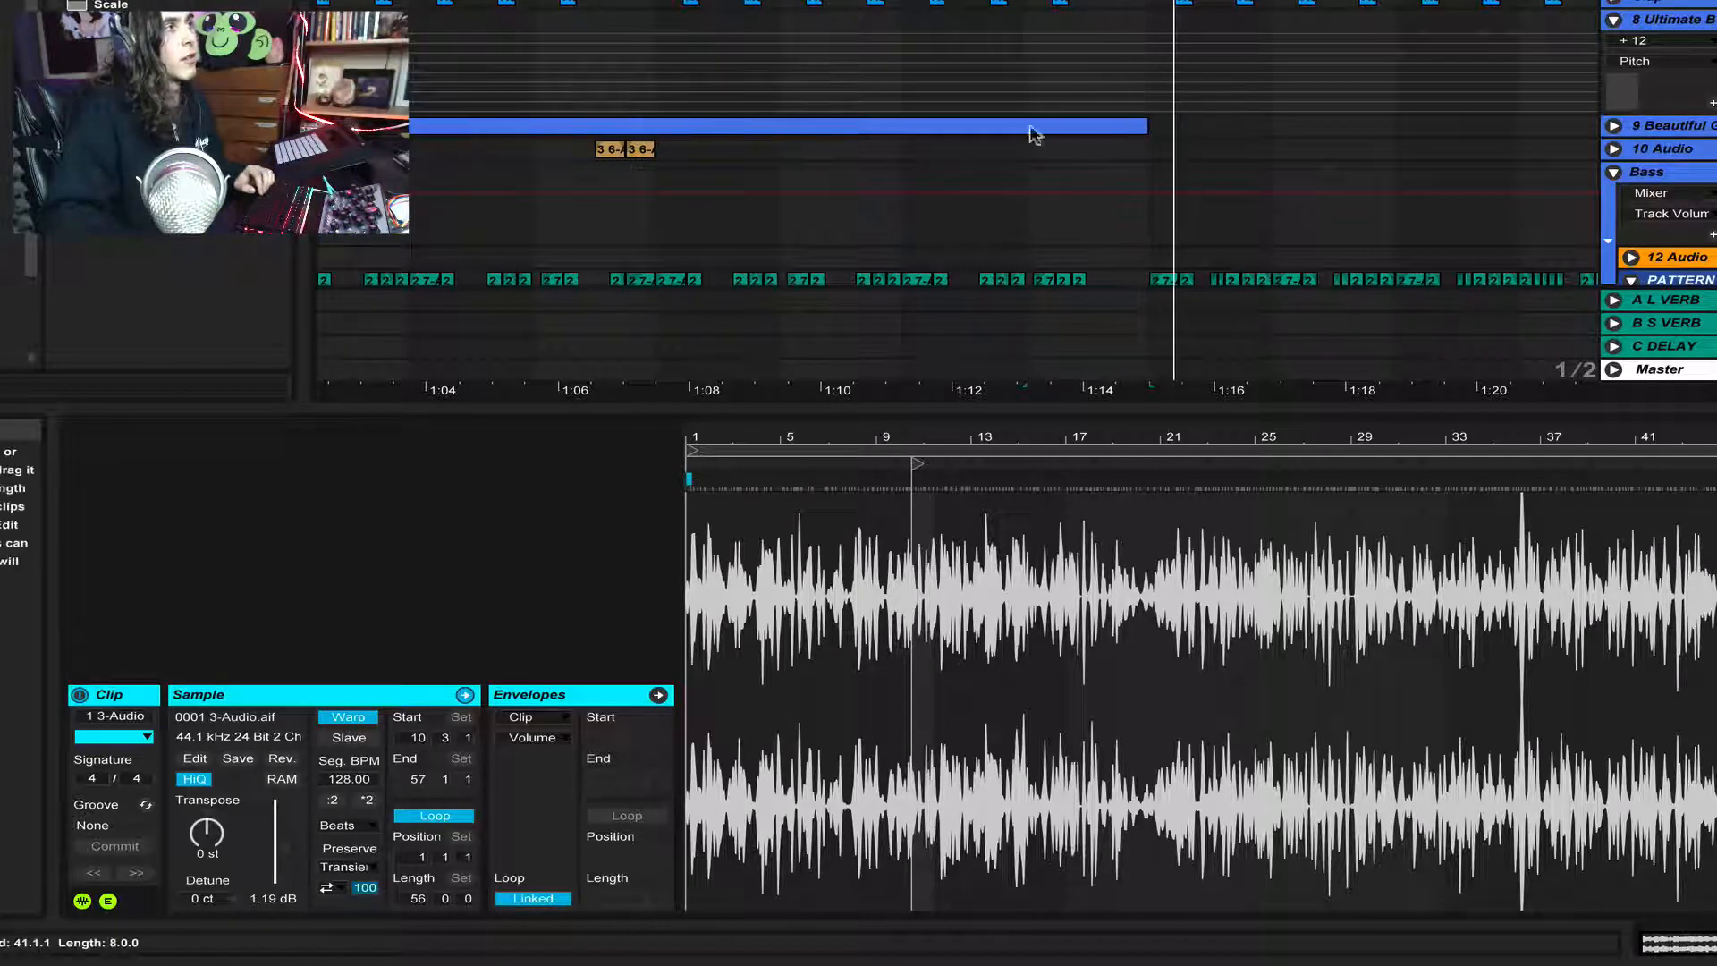
pyautogui.press('space')
pyautogui.click(1048, 70)
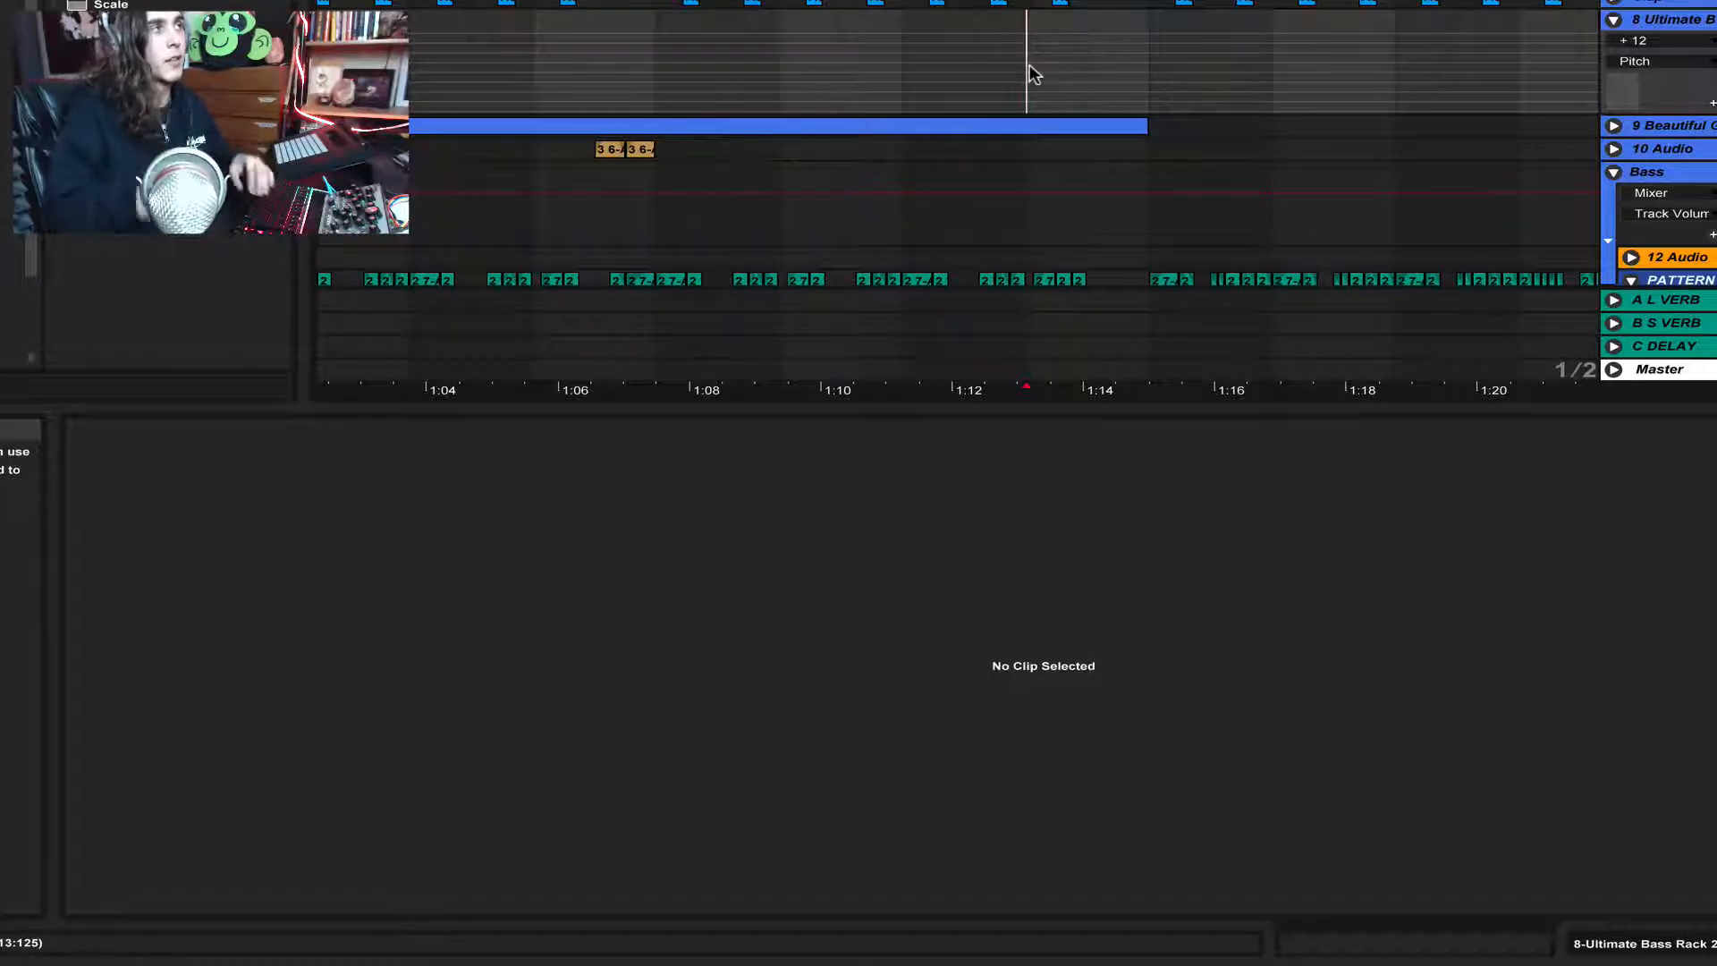
# Play the PATTERN track from 1:15 and open its first 2 7-Audio clip there
pyautogui.hscroll(3, 957, 192)
pyautogui.scroll(-4, 1054, 126)
pyautogui.press('space')
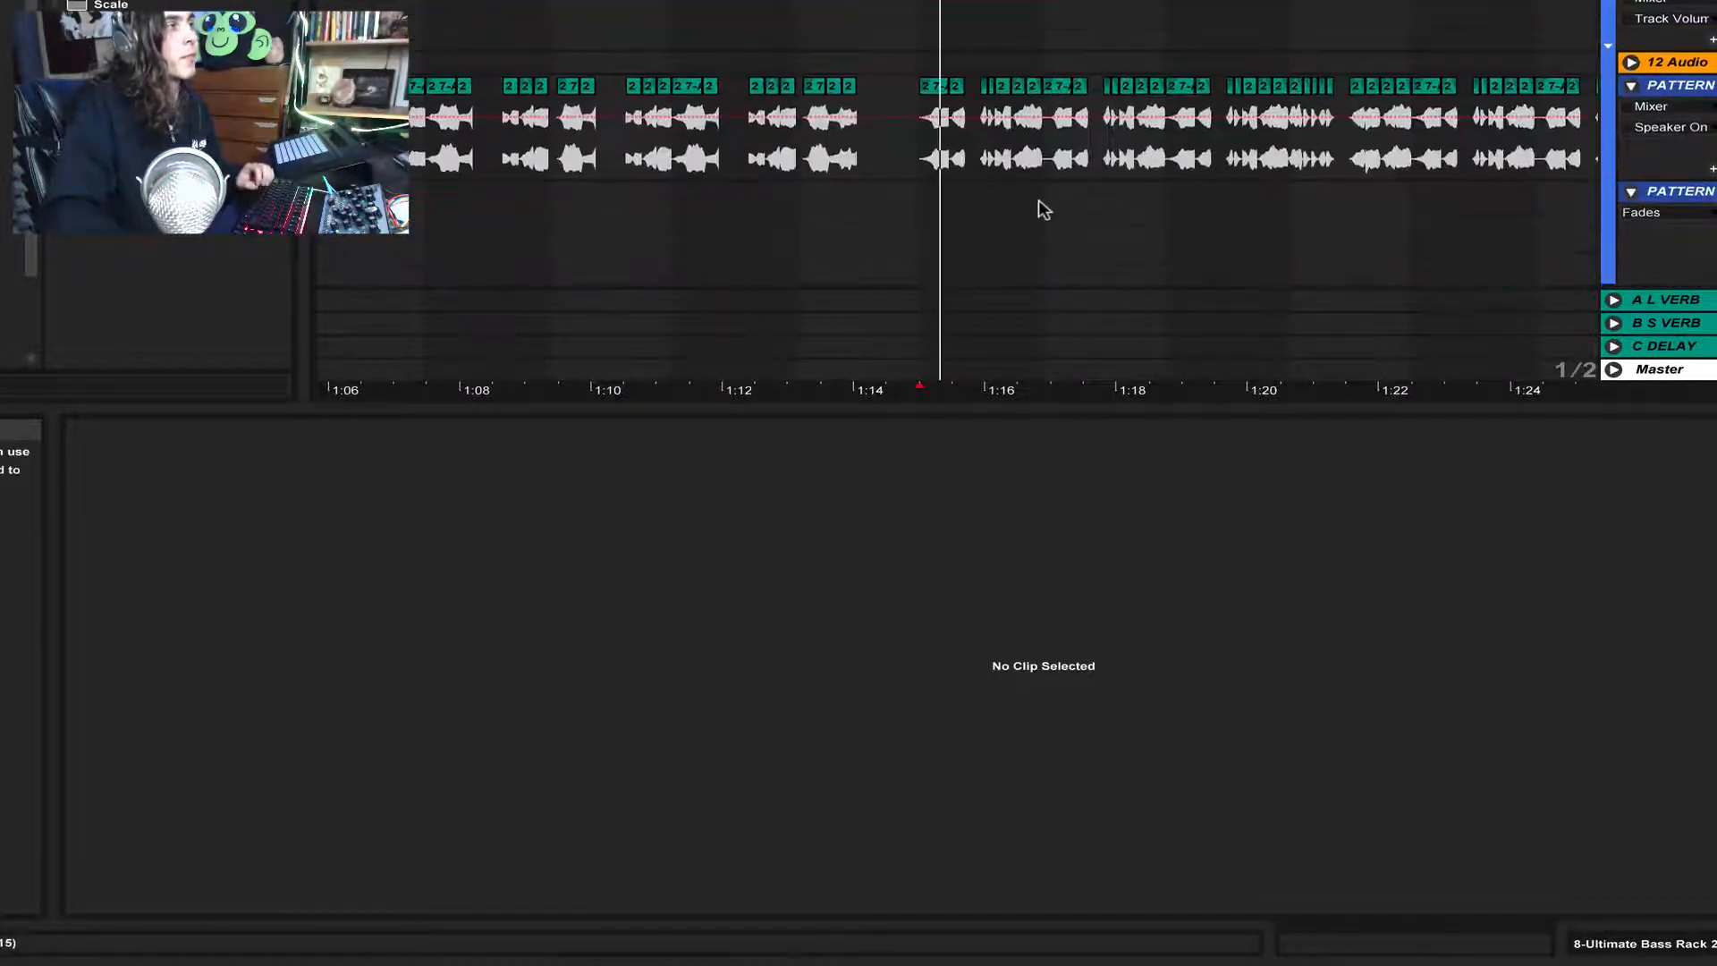
pyautogui.click(953, 102)
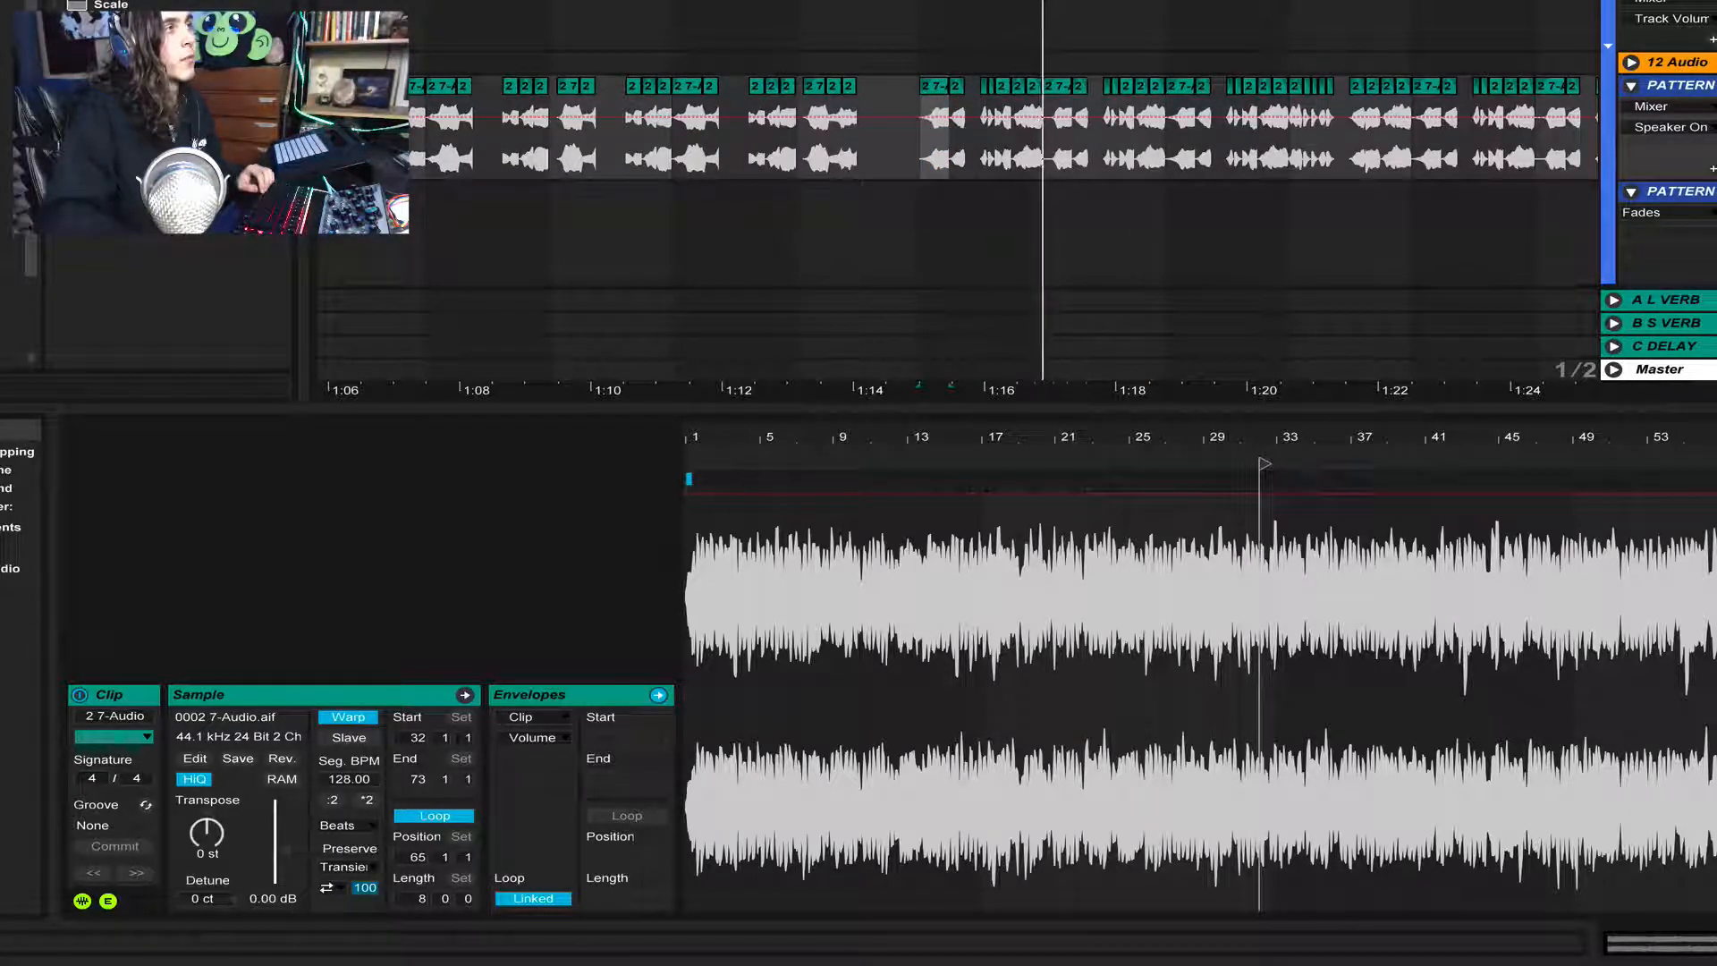
# Inspect and audition the short 2 7-Audio clips on the lower PATTERN track near 1:15.5, 1:17.5 and 1:19
pyautogui.scroll(-4, 883, 142)
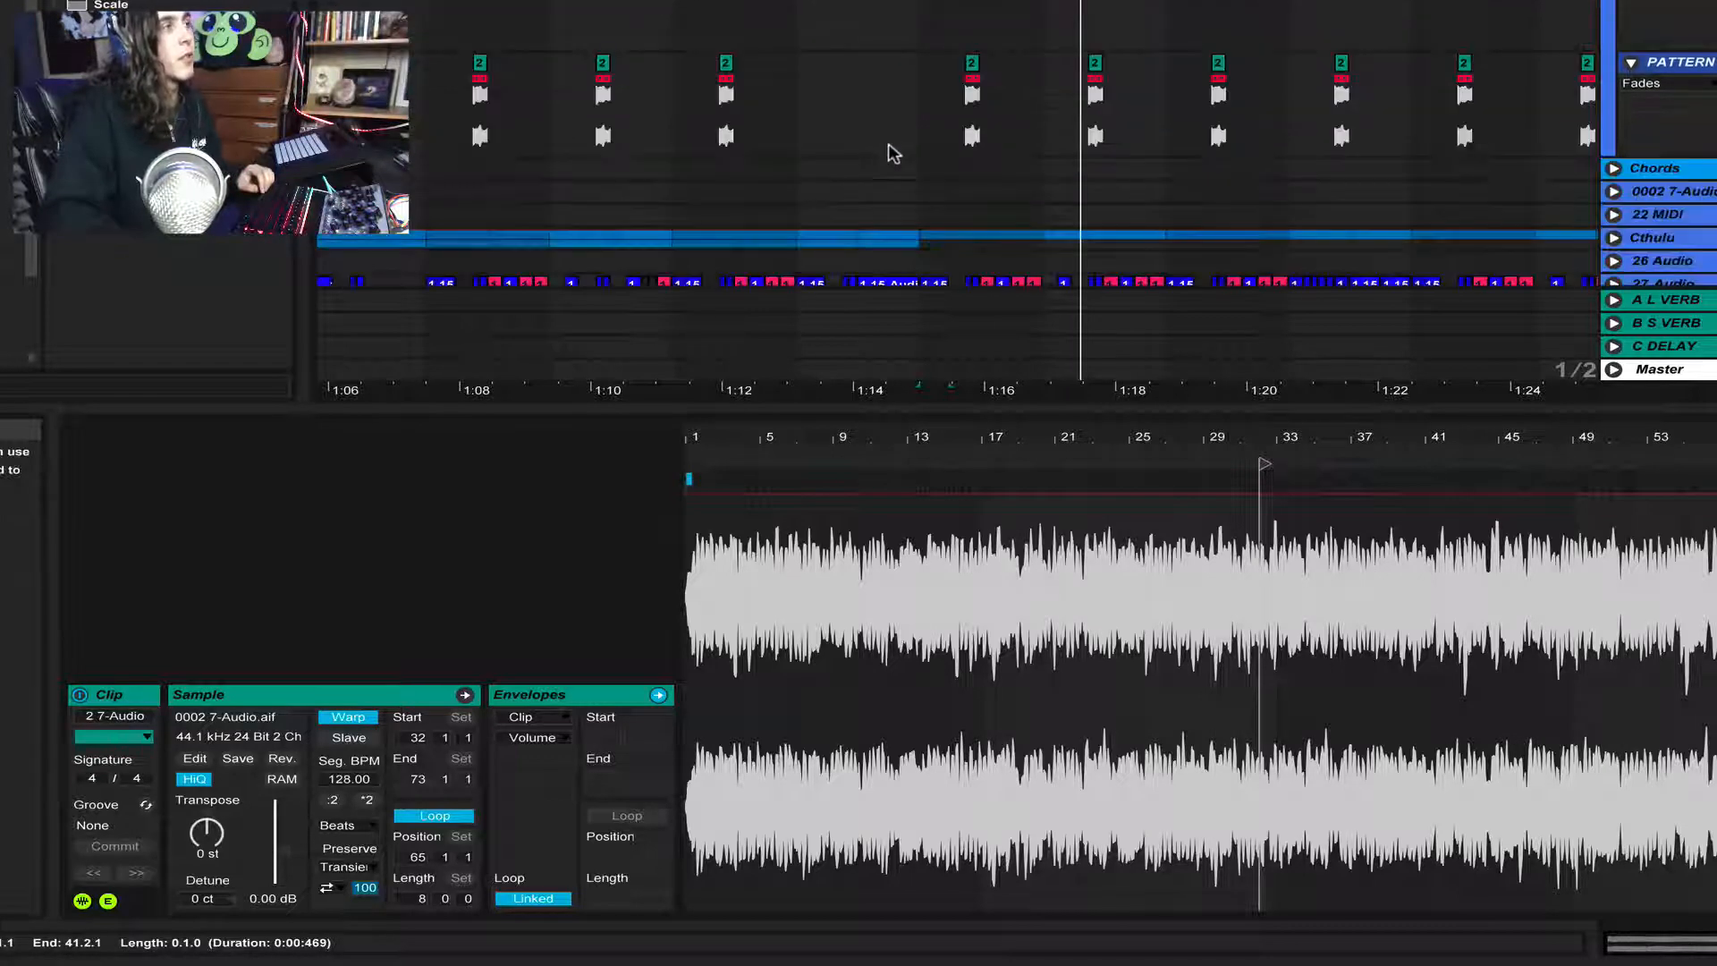
pyautogui.click(920, 104)
pyautogui.click(977, 78)
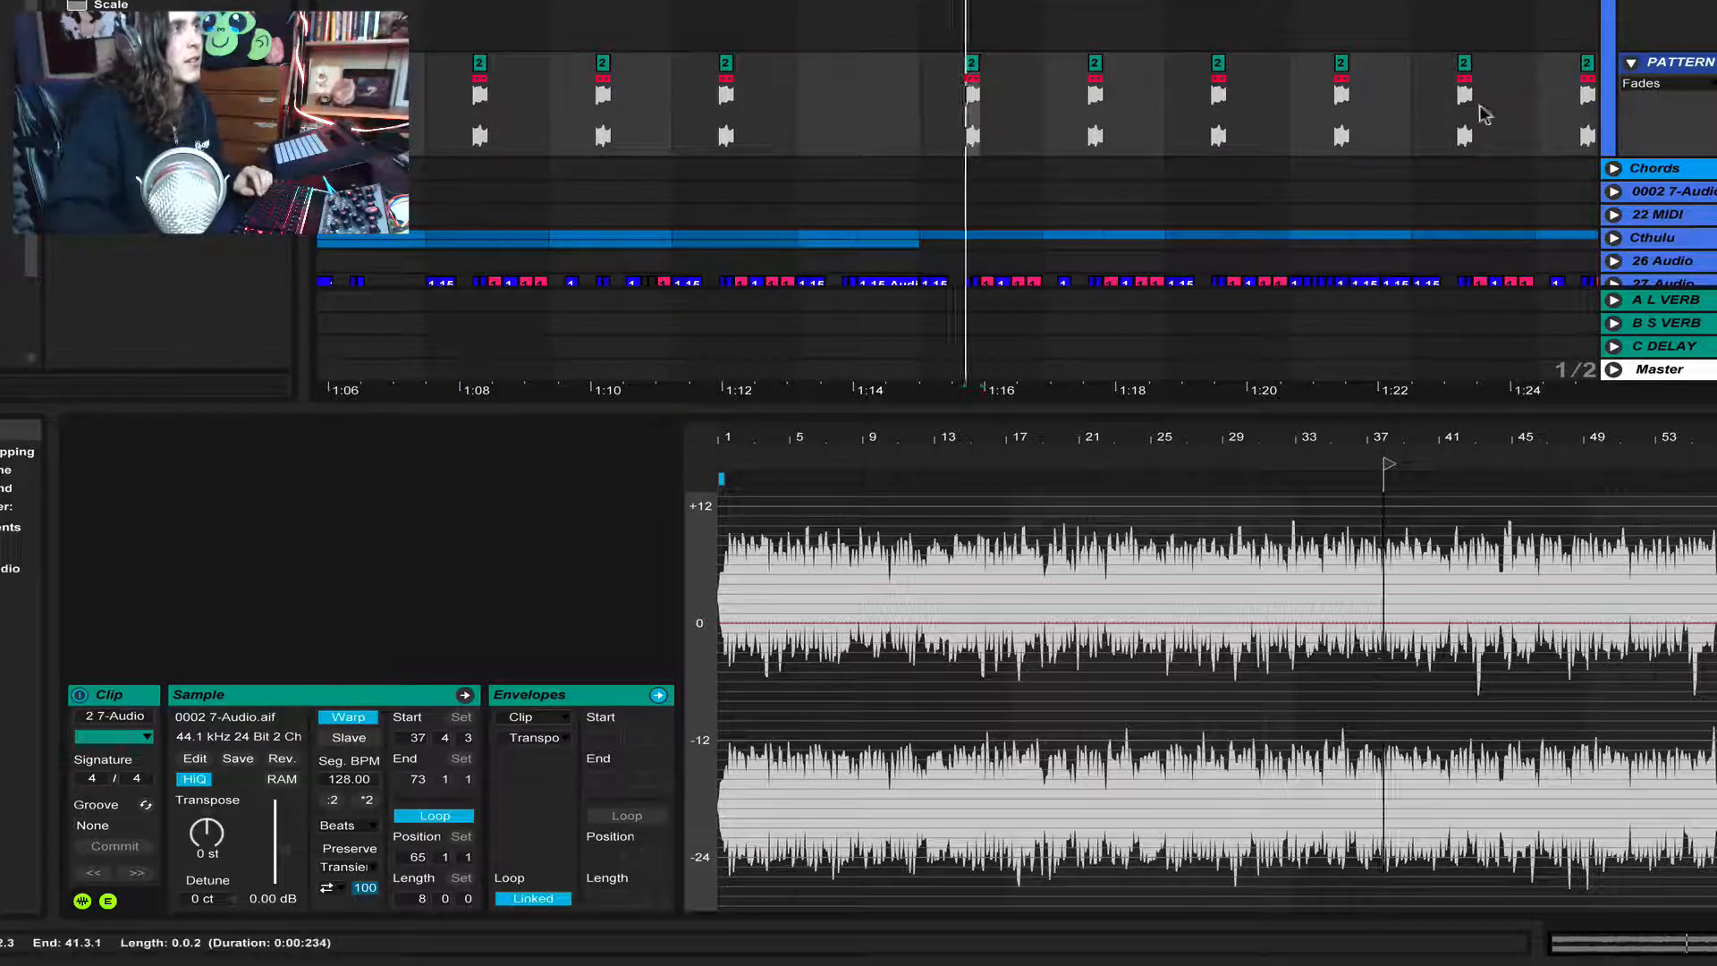
pyautogui.click(1095, 68)
pyautogui.click(1218, 65)
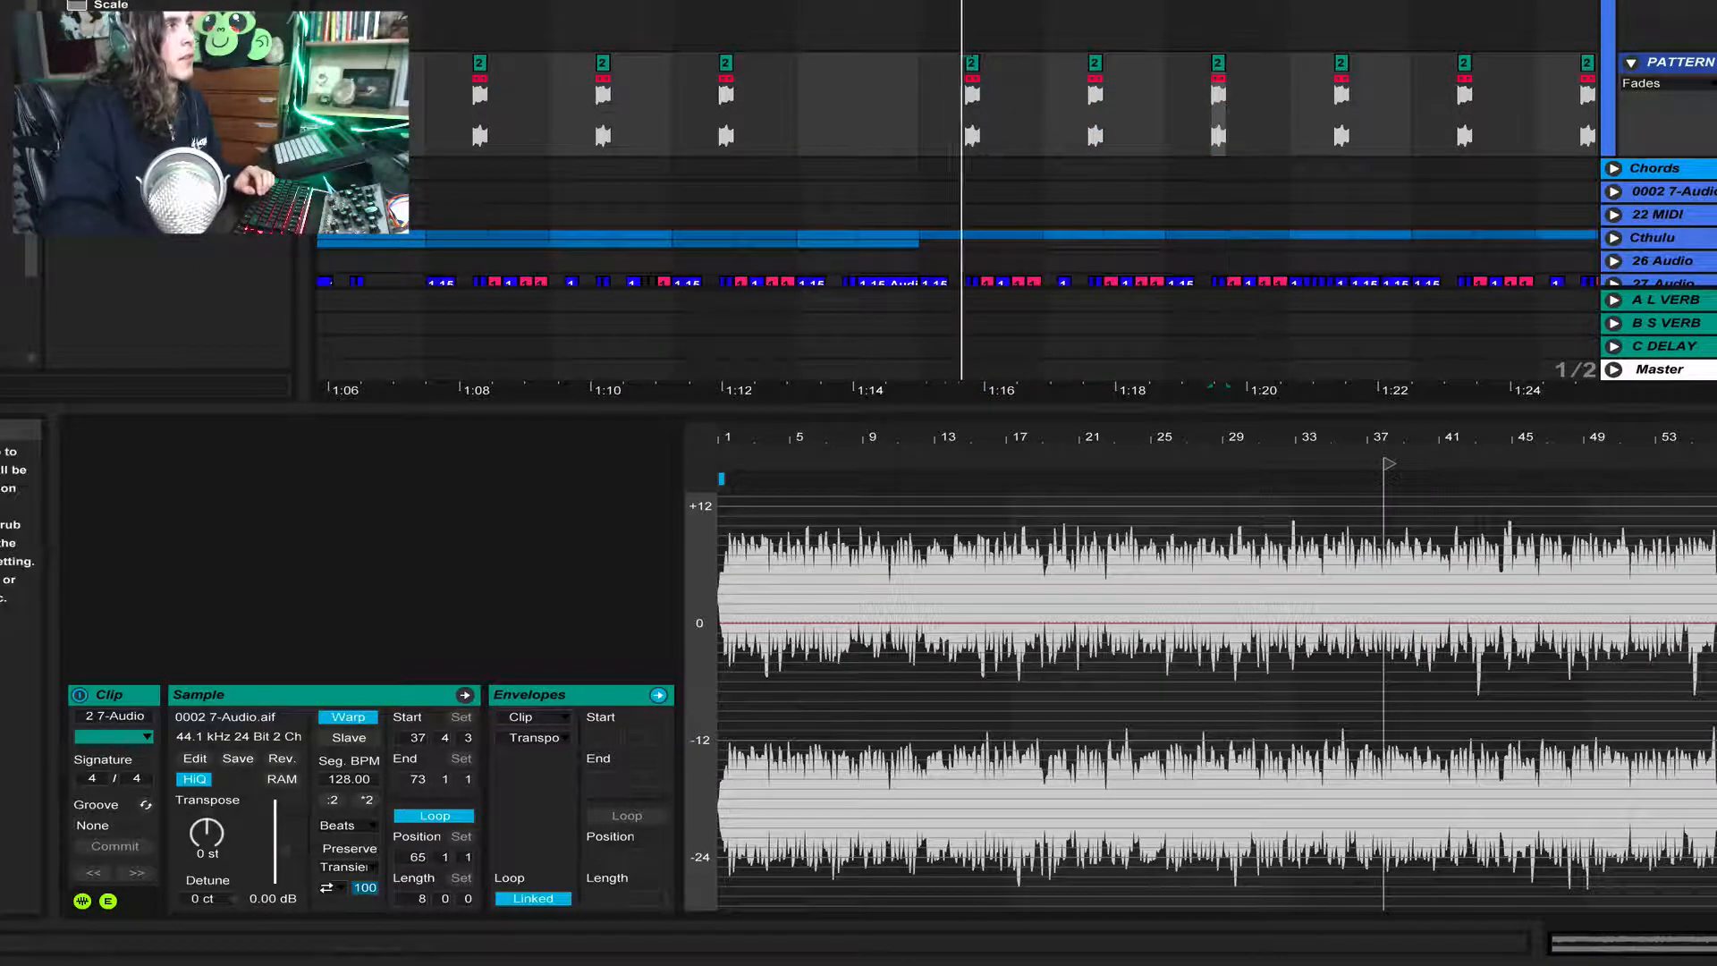
# Play the arrangement from 1:15, and from the following section at 1:30
pyautogui.press('-')
pyautogui.press('-')
pyautogui.press('-')
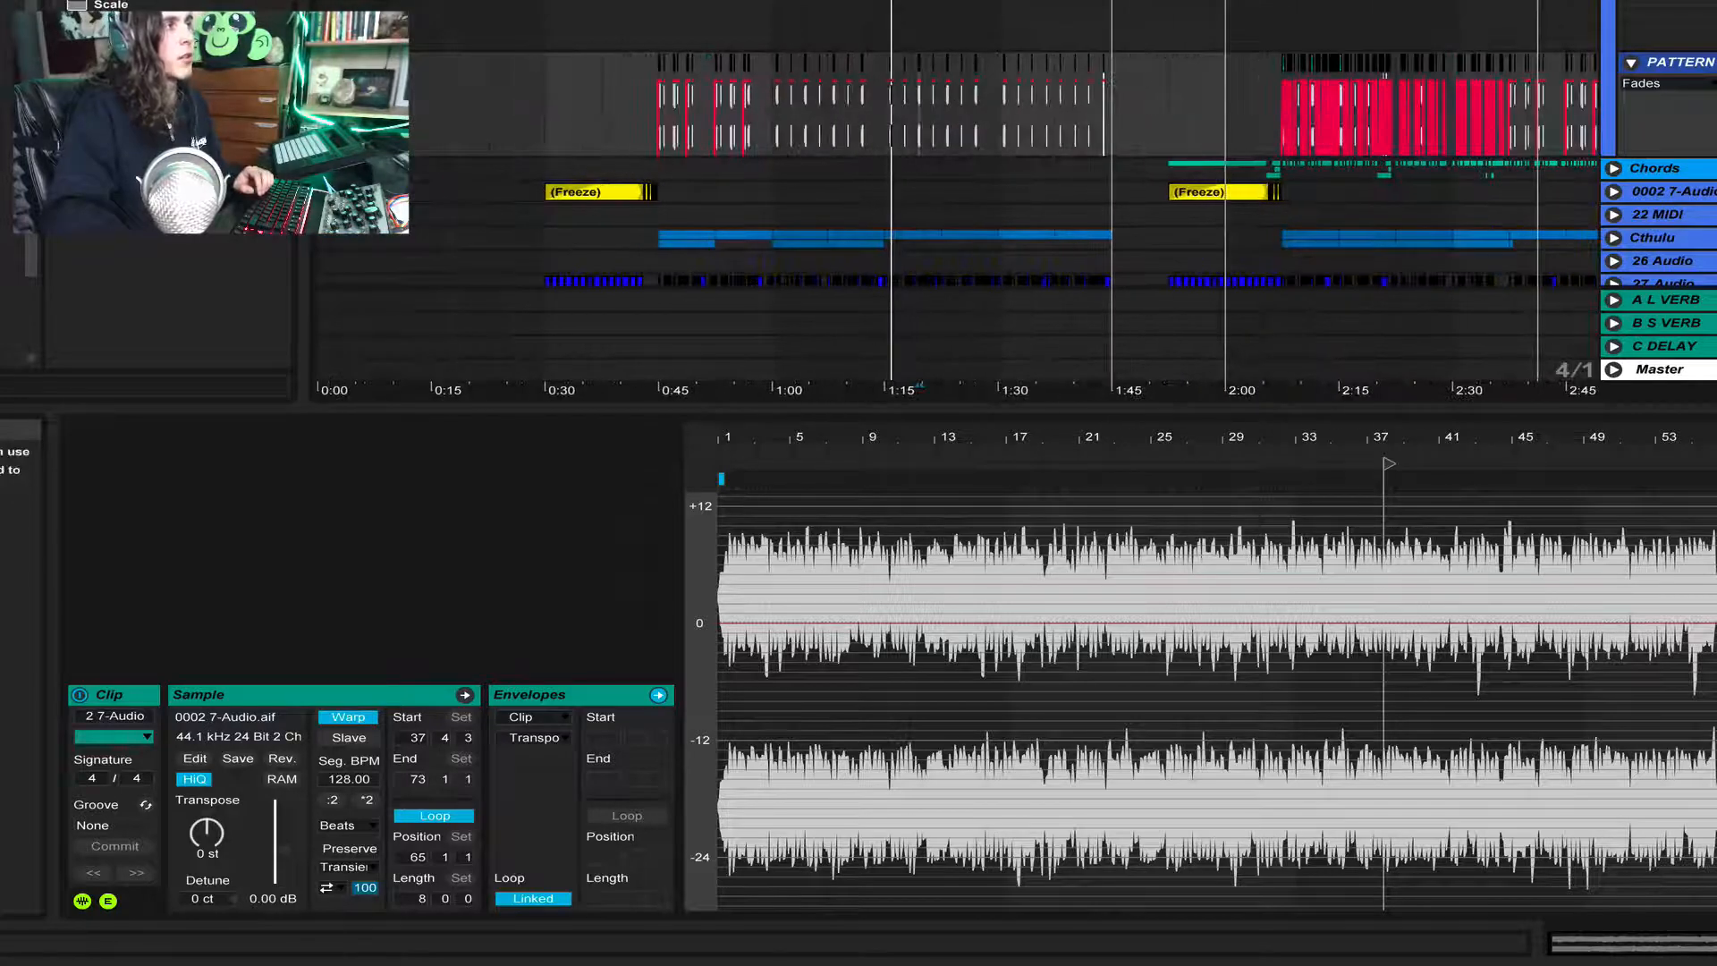
pyautogui.press('+')
pyautogui.press('+')
pyautogui.click(614, 36)
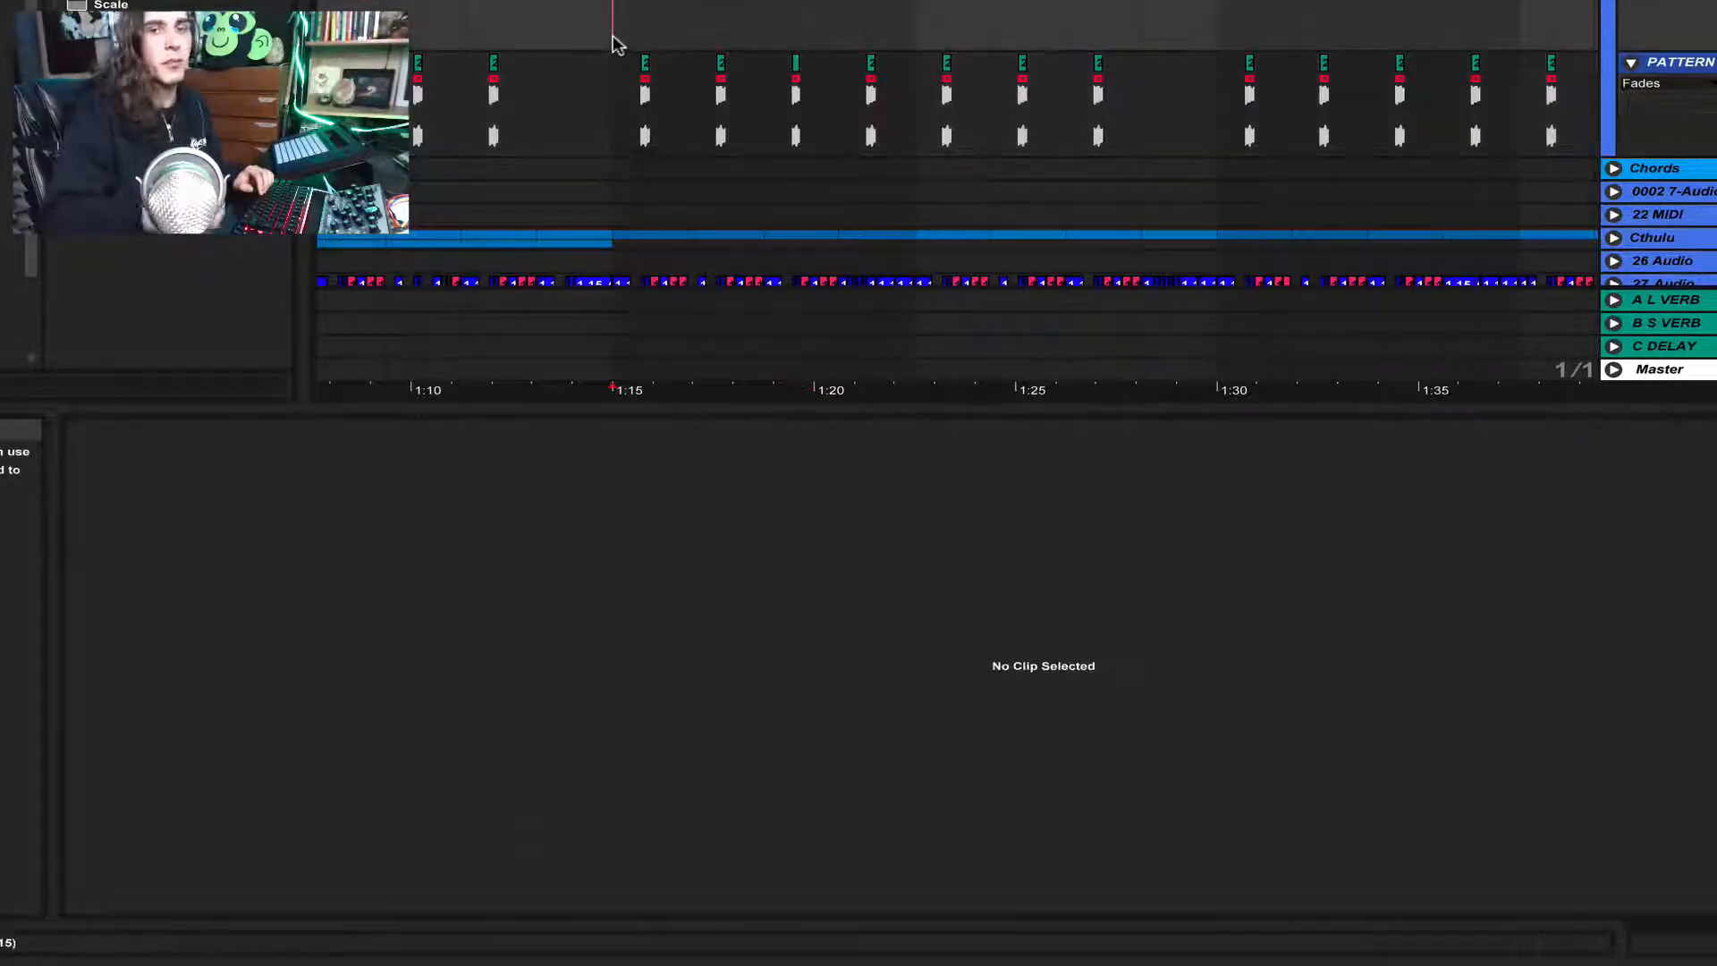
pyautogui.click(622, 51)
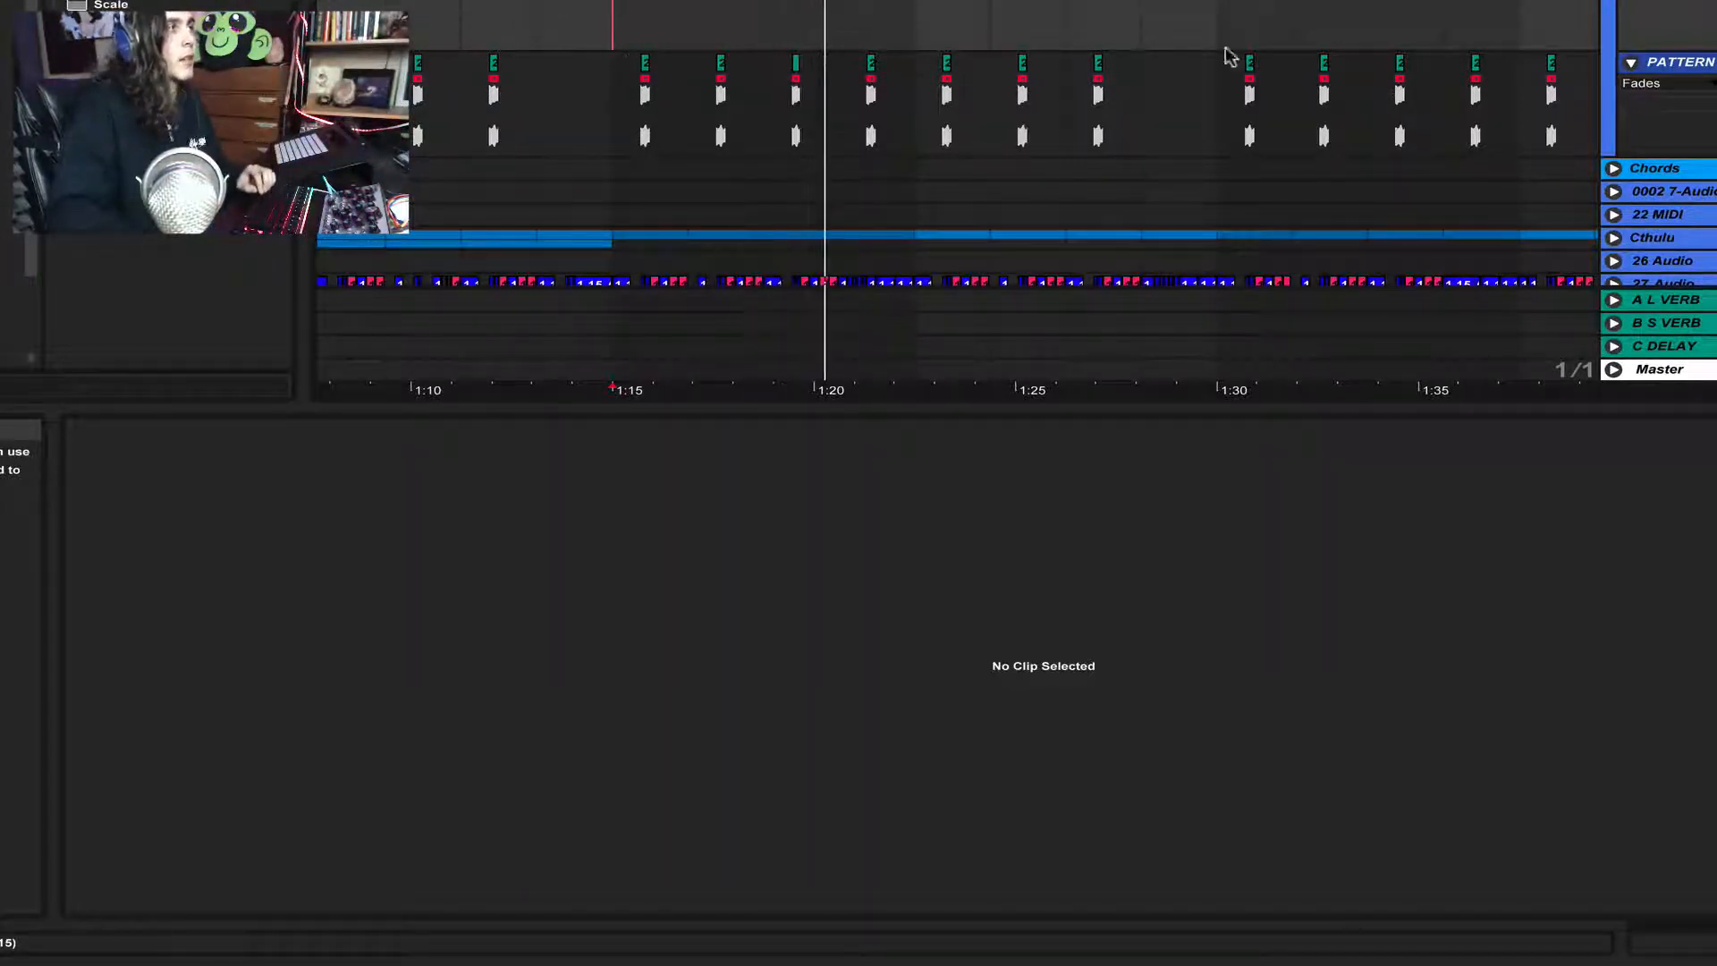
pyautogui.click(1142, 4)
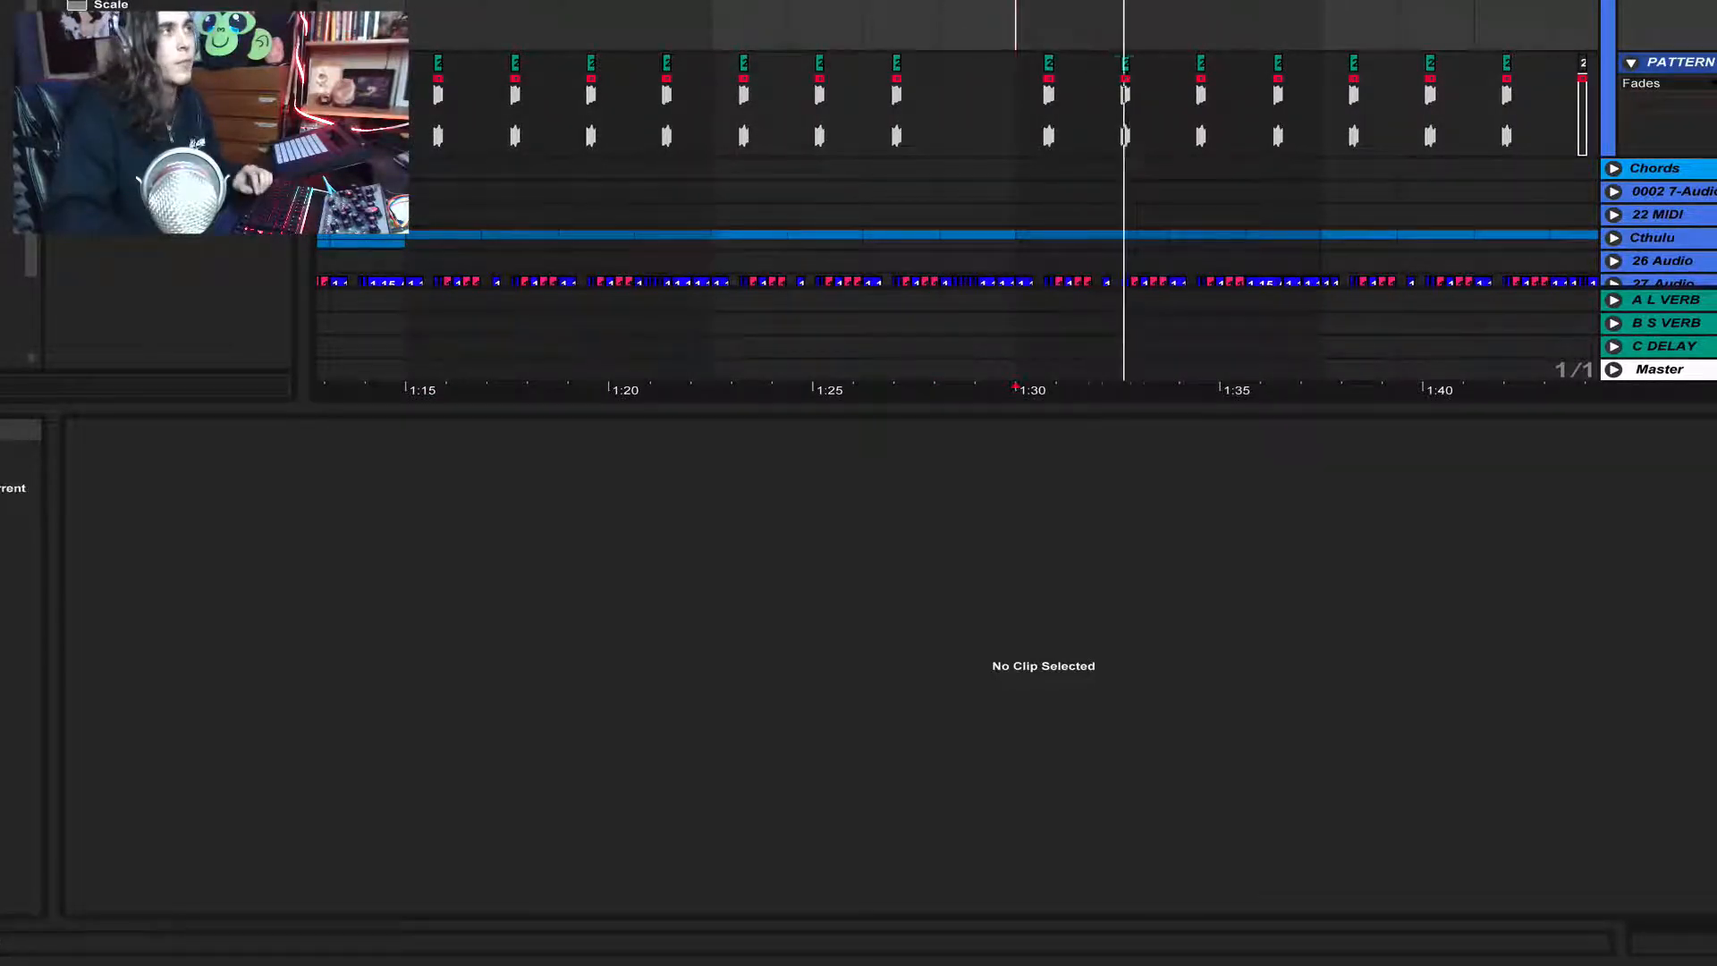
# Audition the two short fill clips on 10 Audio near 1:33 and 1:37
pyautogui.scroll(5, 1043, 126)
pyautogui.scroll(3, 1030, 106)
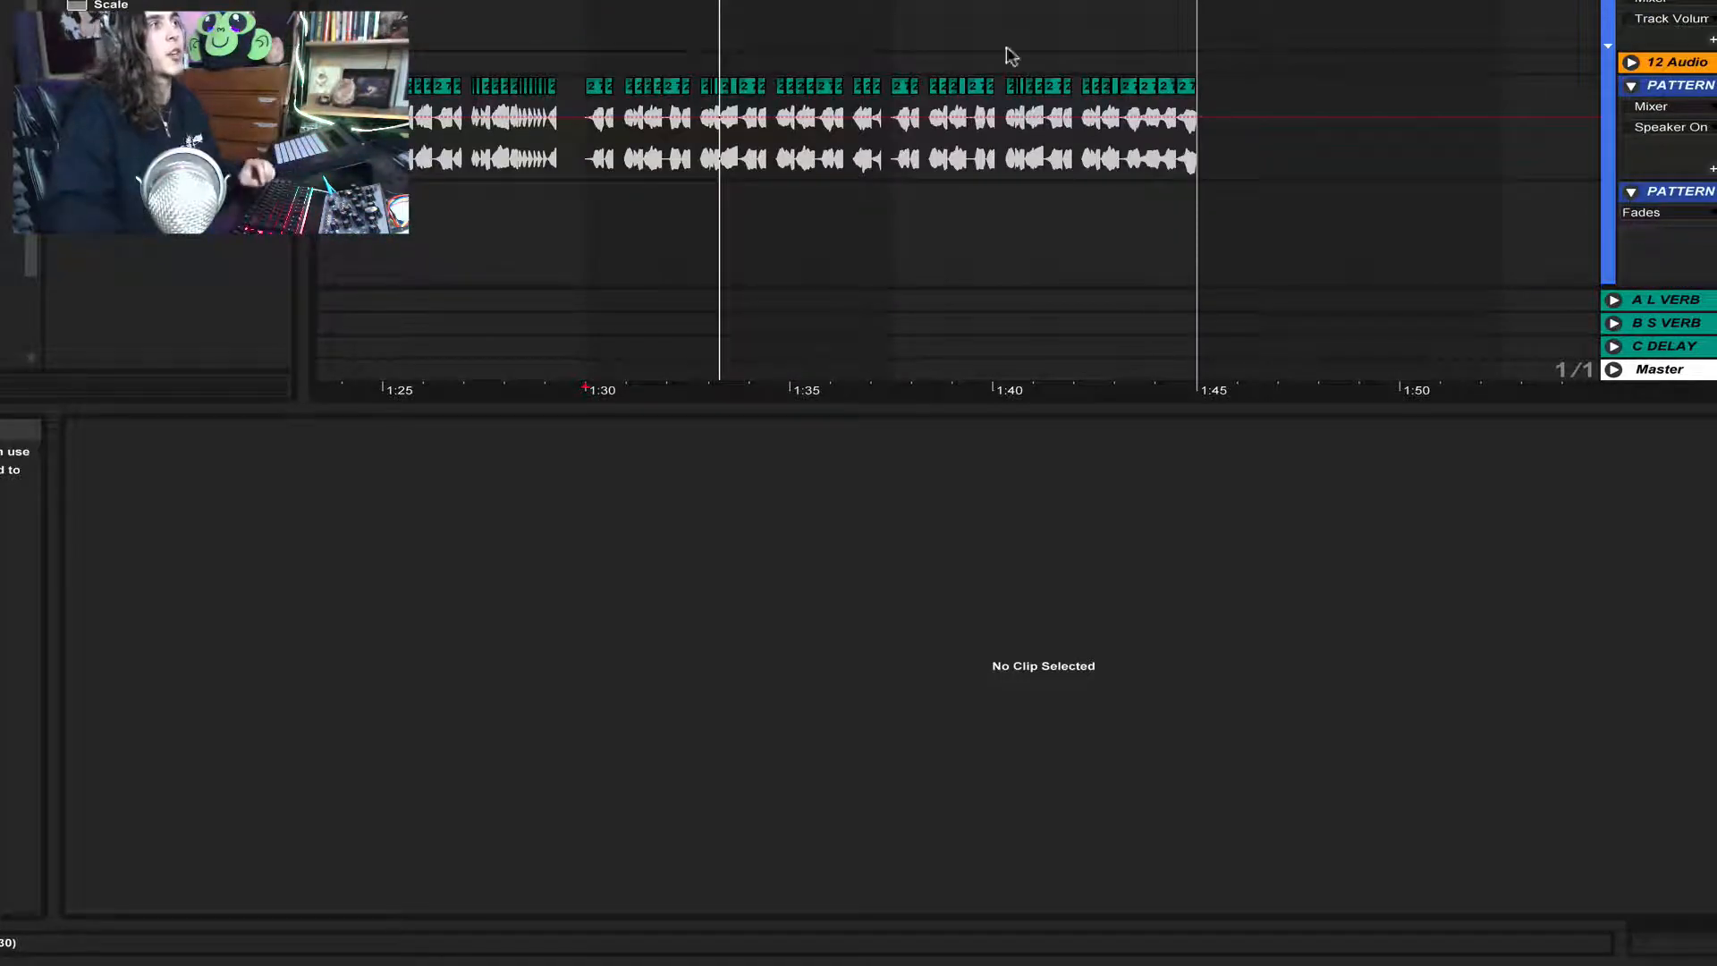
pyautogui.click(721, 78)
pyautogui.press('space')
pyautogui.press('space')
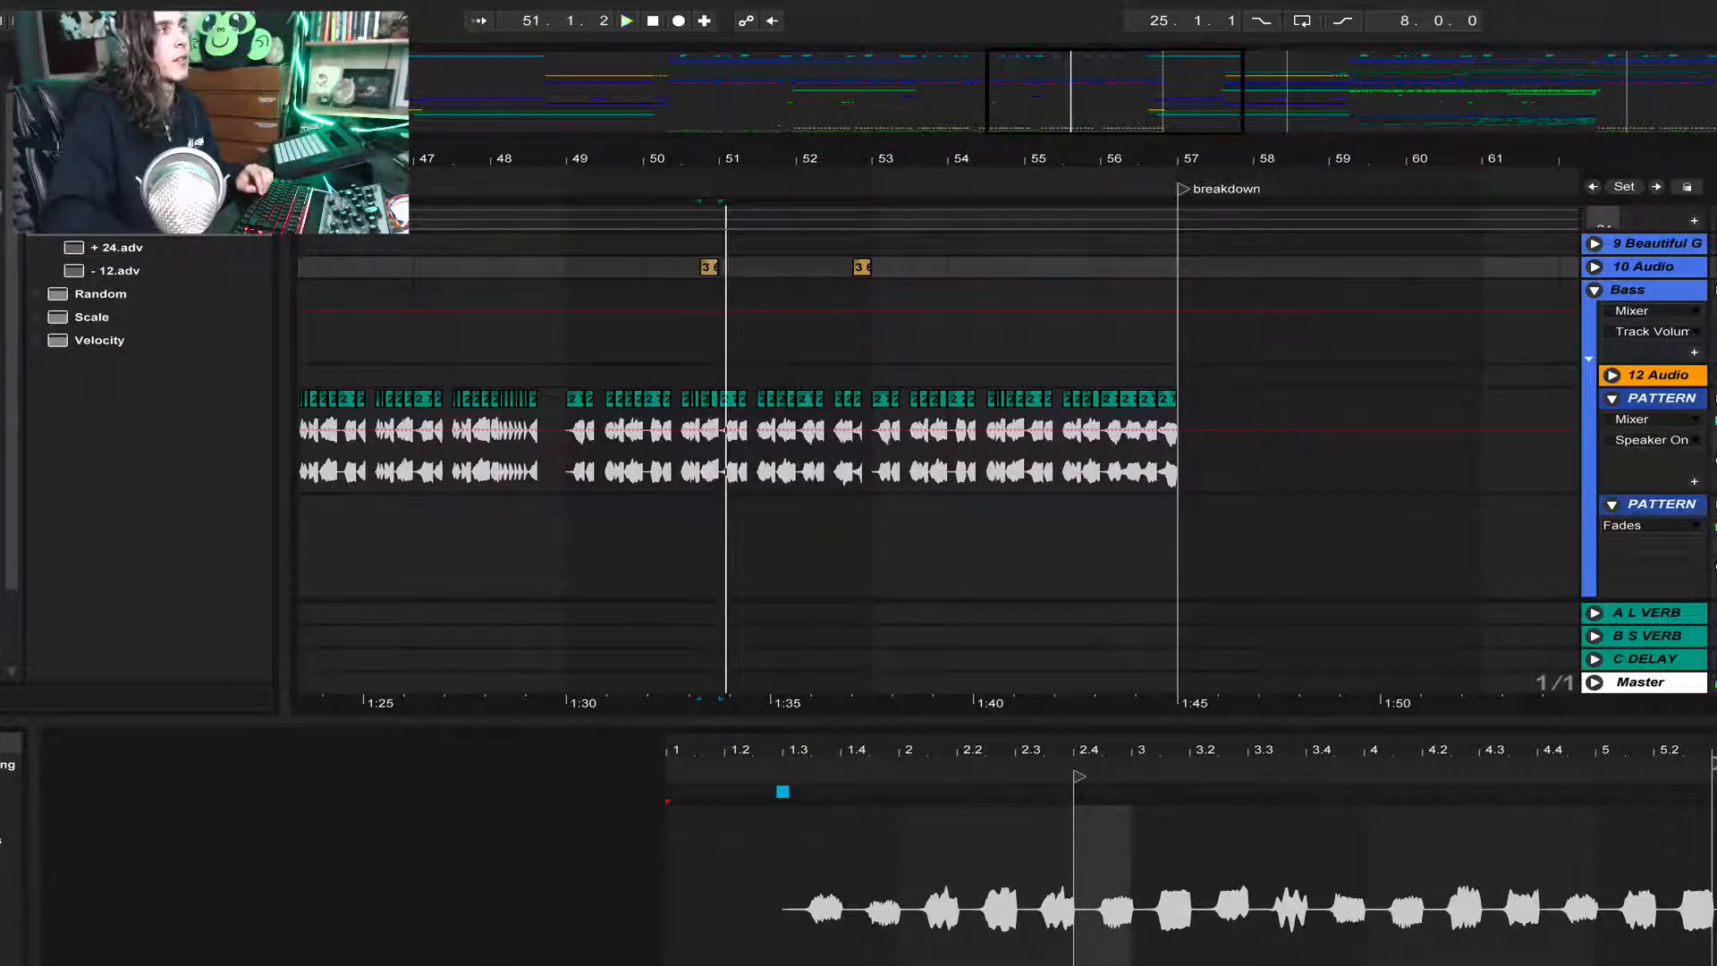
pyautogui.click(861, 268)
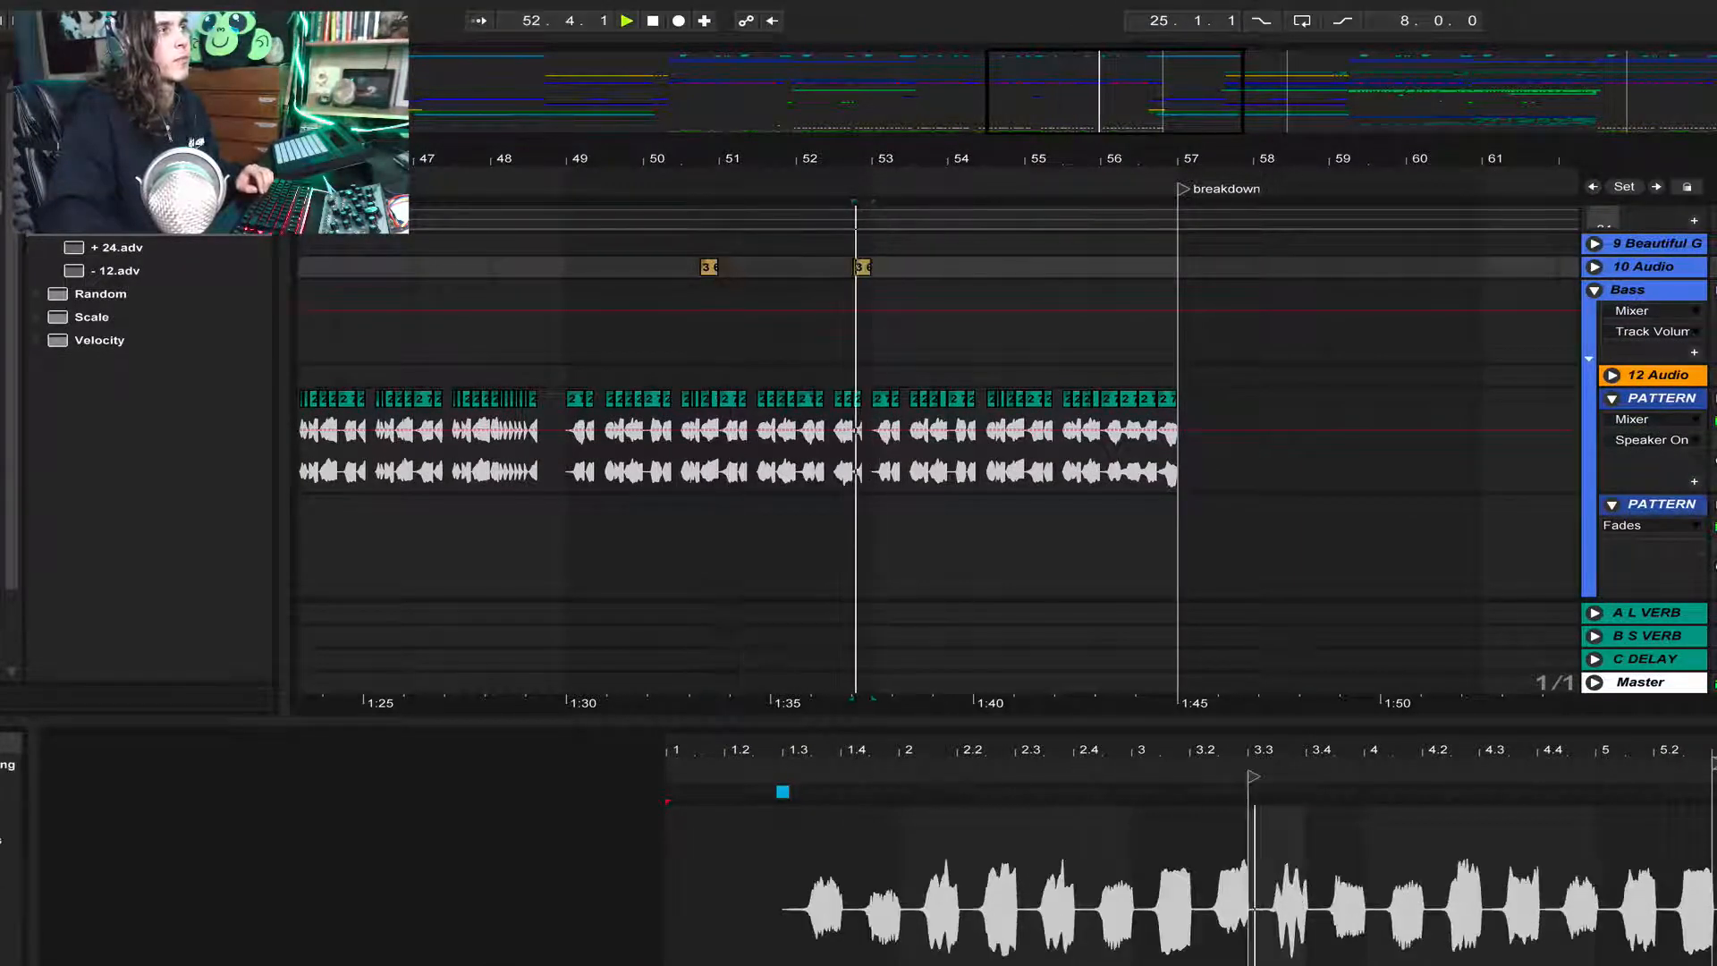
pyautogui.press('space')
pyautogui.press('space')
pyautogui.press('space')
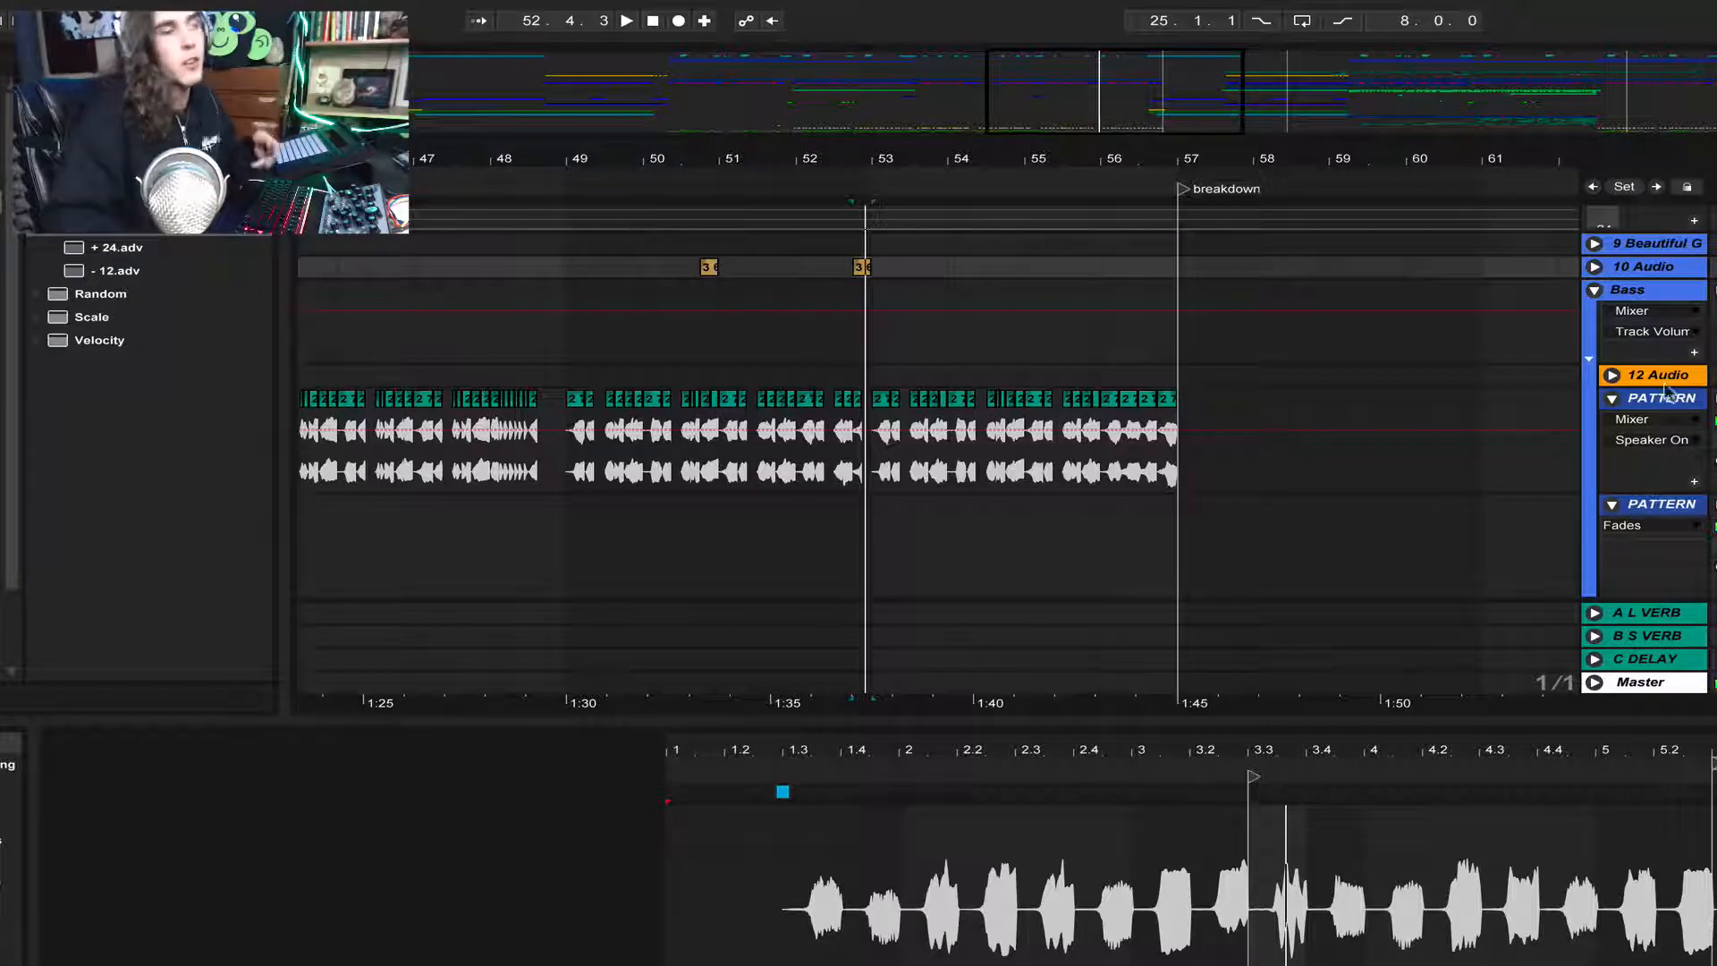
# Fold the 8 Ultimate B and Bass tracks and bring the breakdown section into view
pyautogui.scroll(5, 1531, 380)
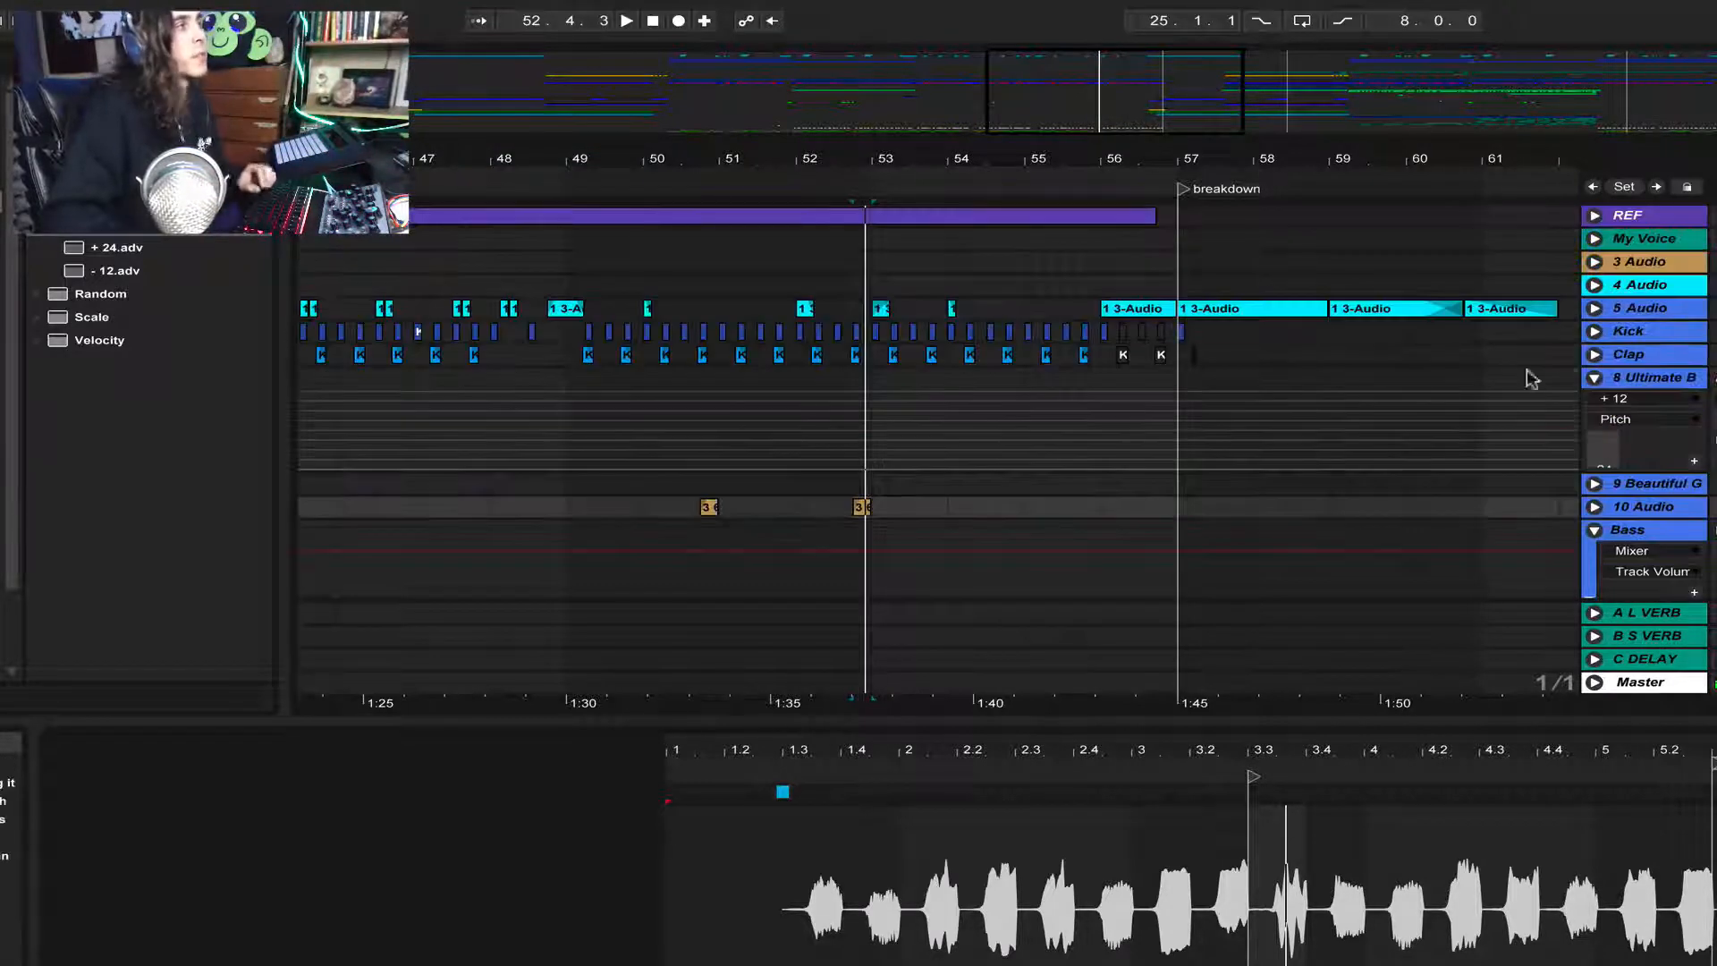
pyautogui.click(1594, 379)
pyautogui.click(1595, 447)
pyautogui.moveTo(1306, 152); pyautogui.dragTo(867, 171)
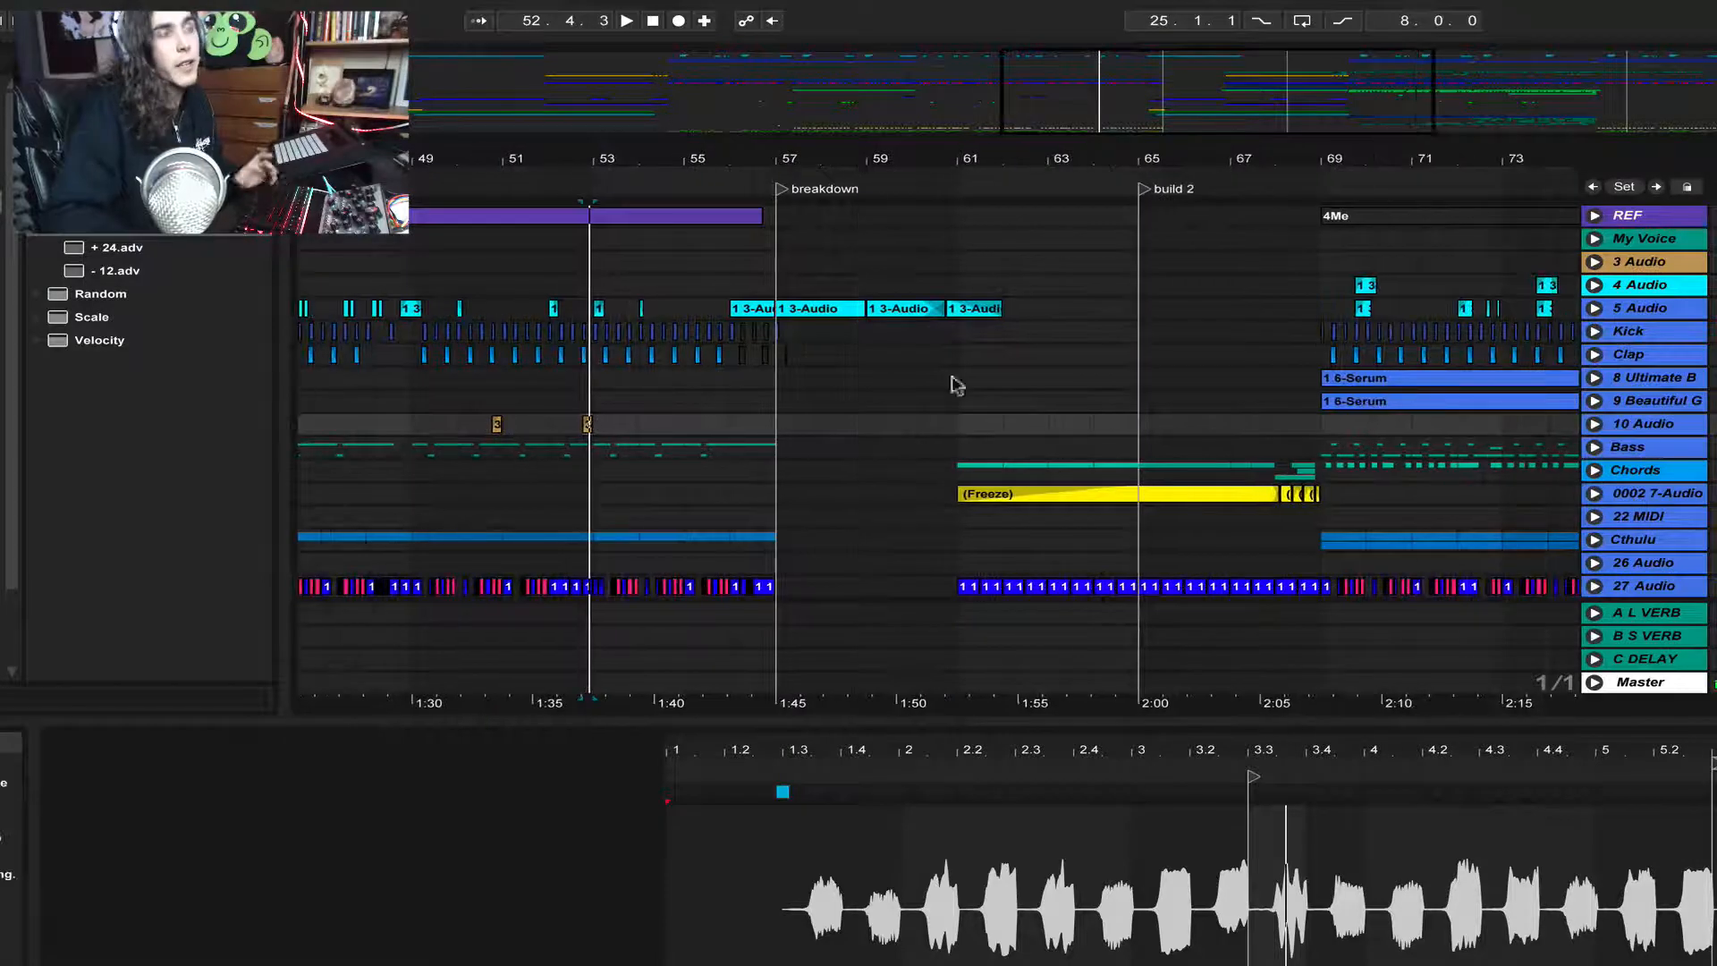
# Place the insert marker at bar 61 on the 30 Group track and play the breakdown from there
pyautogui.click(1000, 393)
pyautogui.scroll(-4, 939, 368)
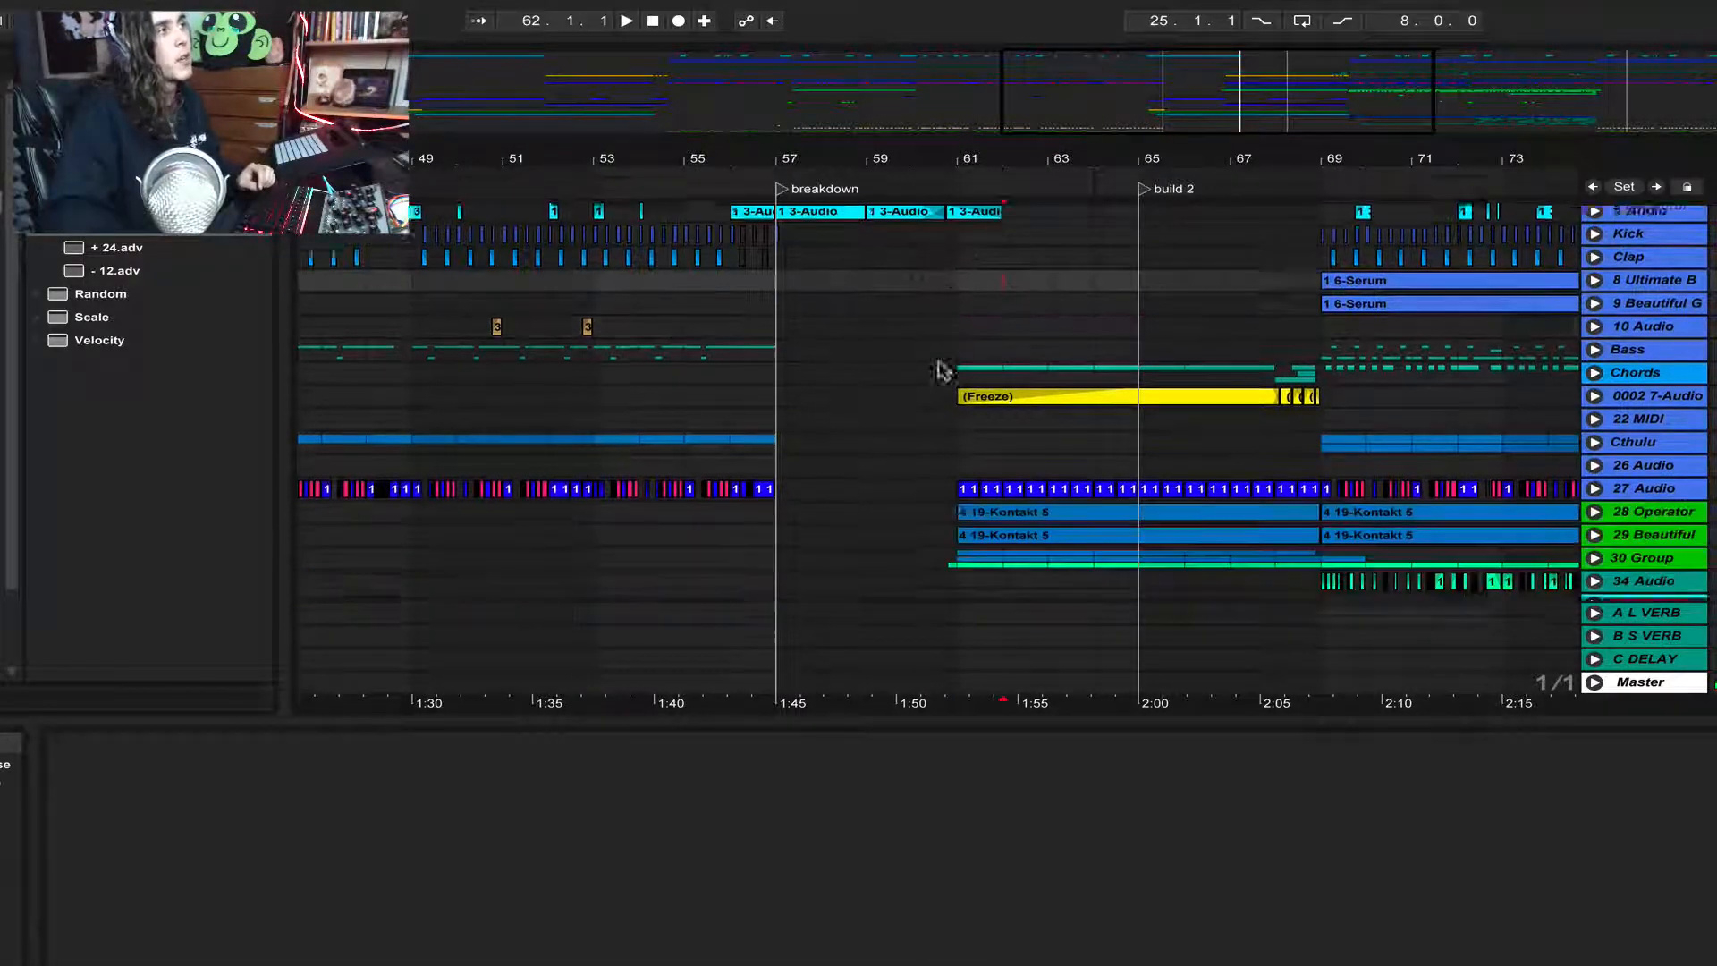
pyautogui.click(957, 351)
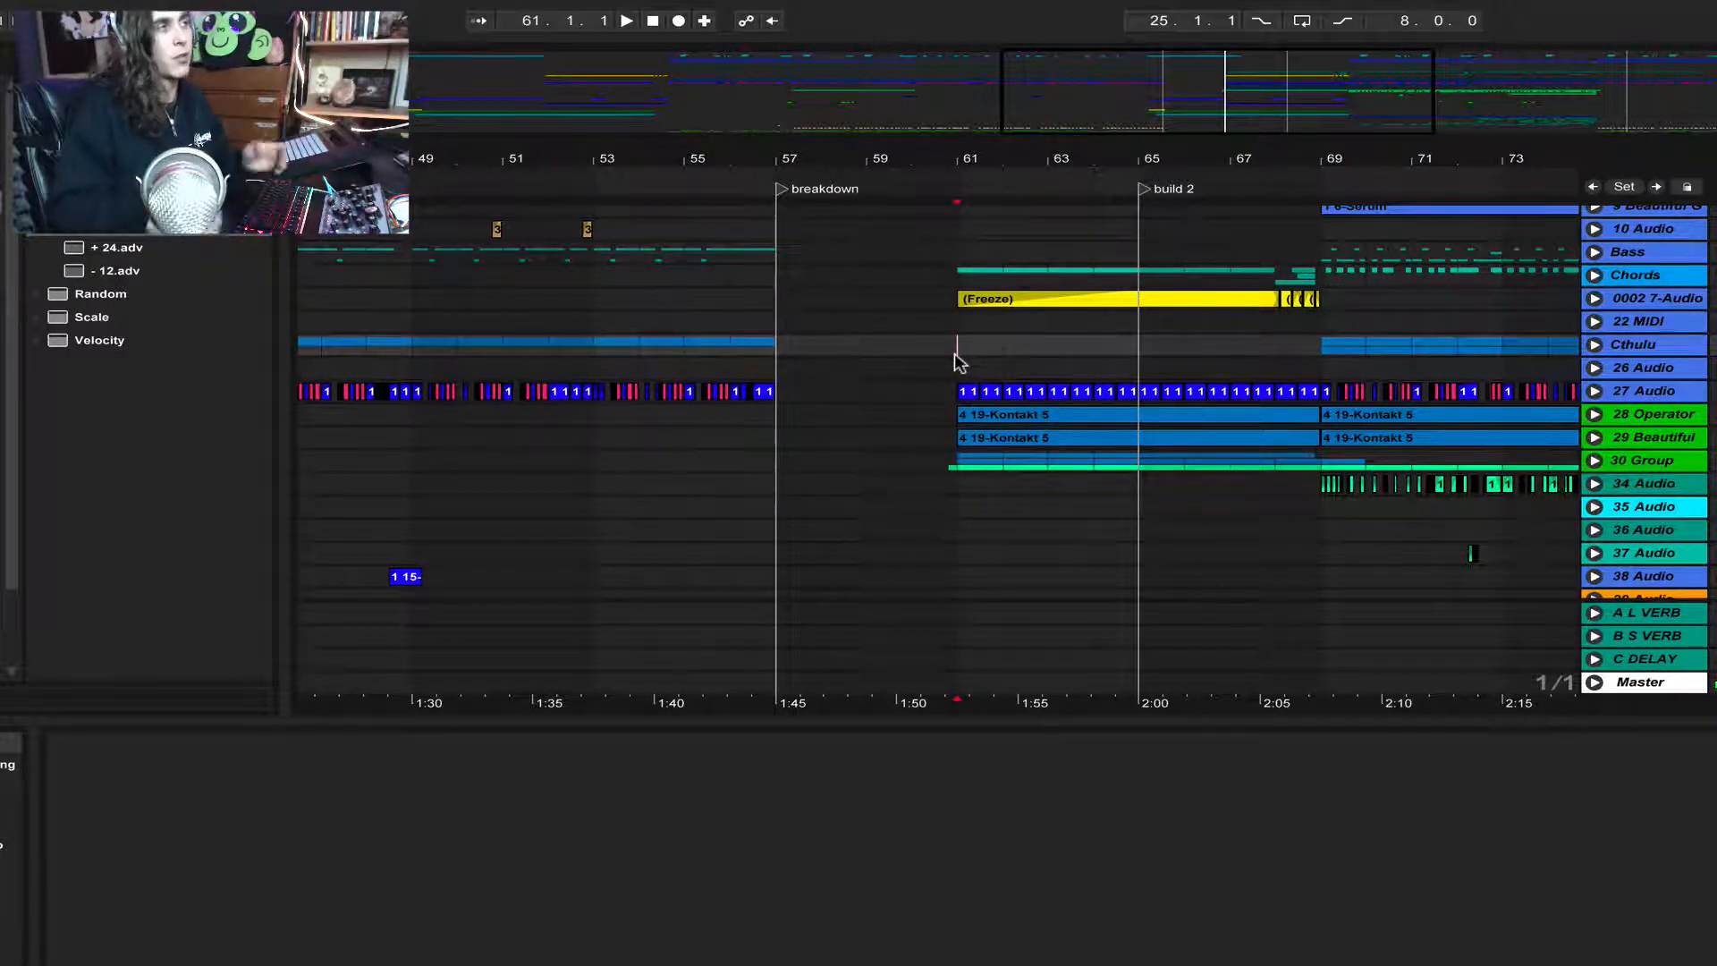
pyautogui.click(957, 460)
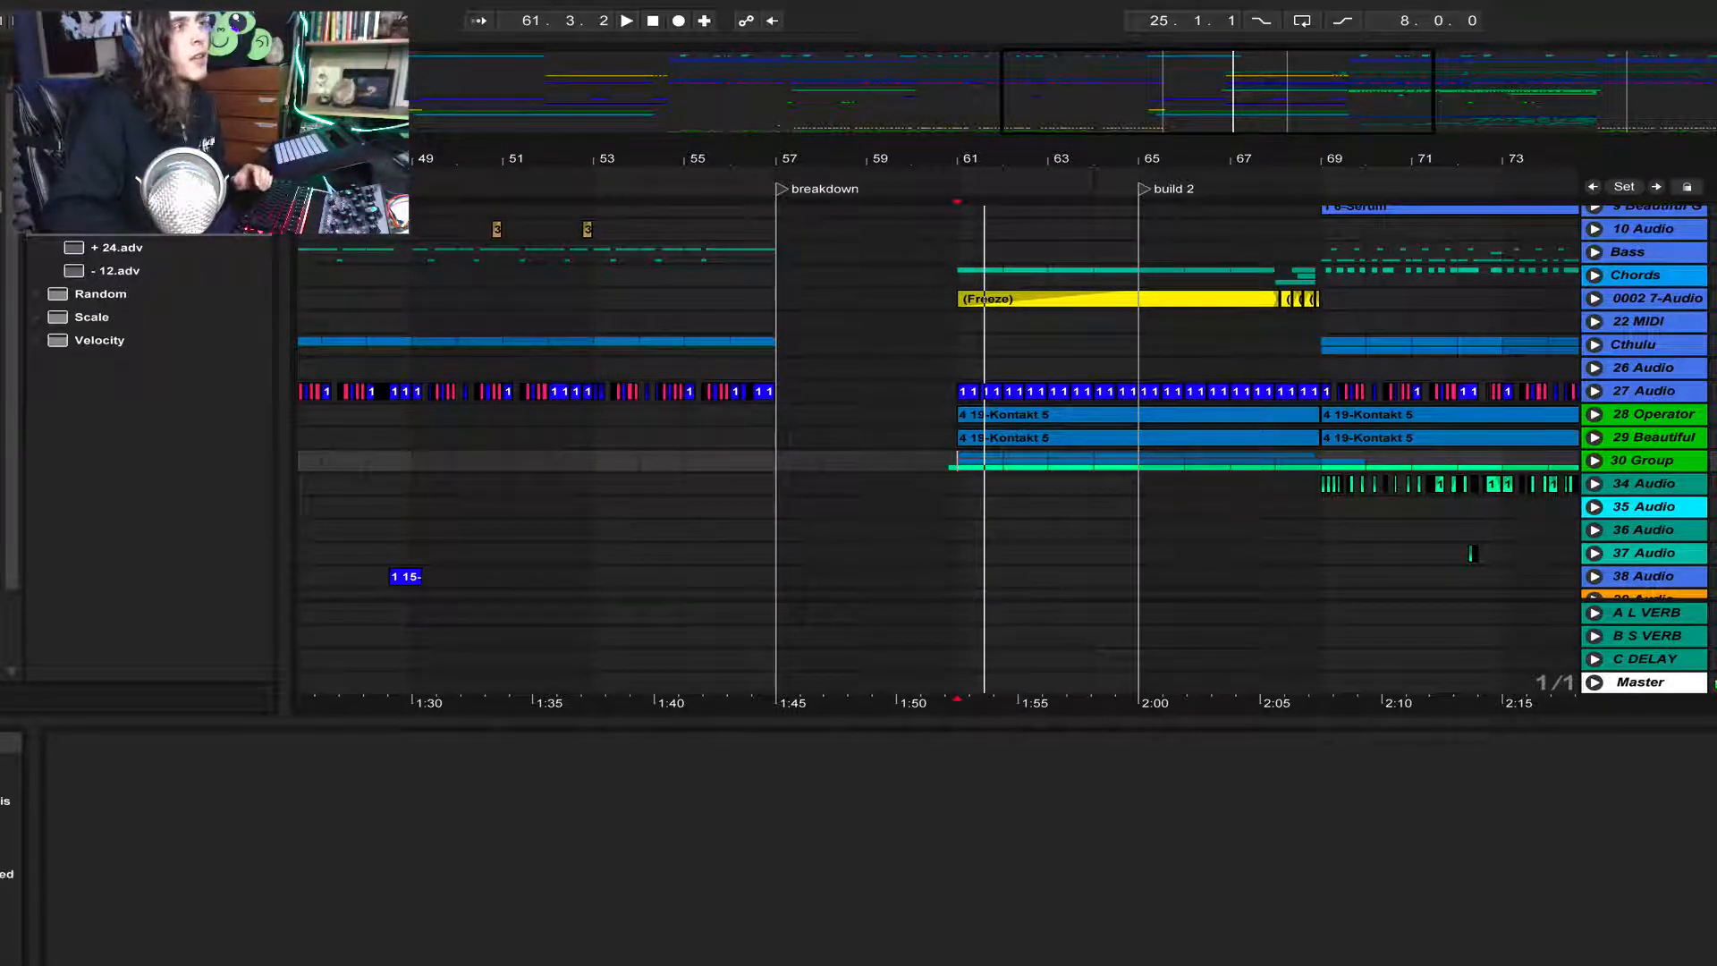
pyautogui.press('space')
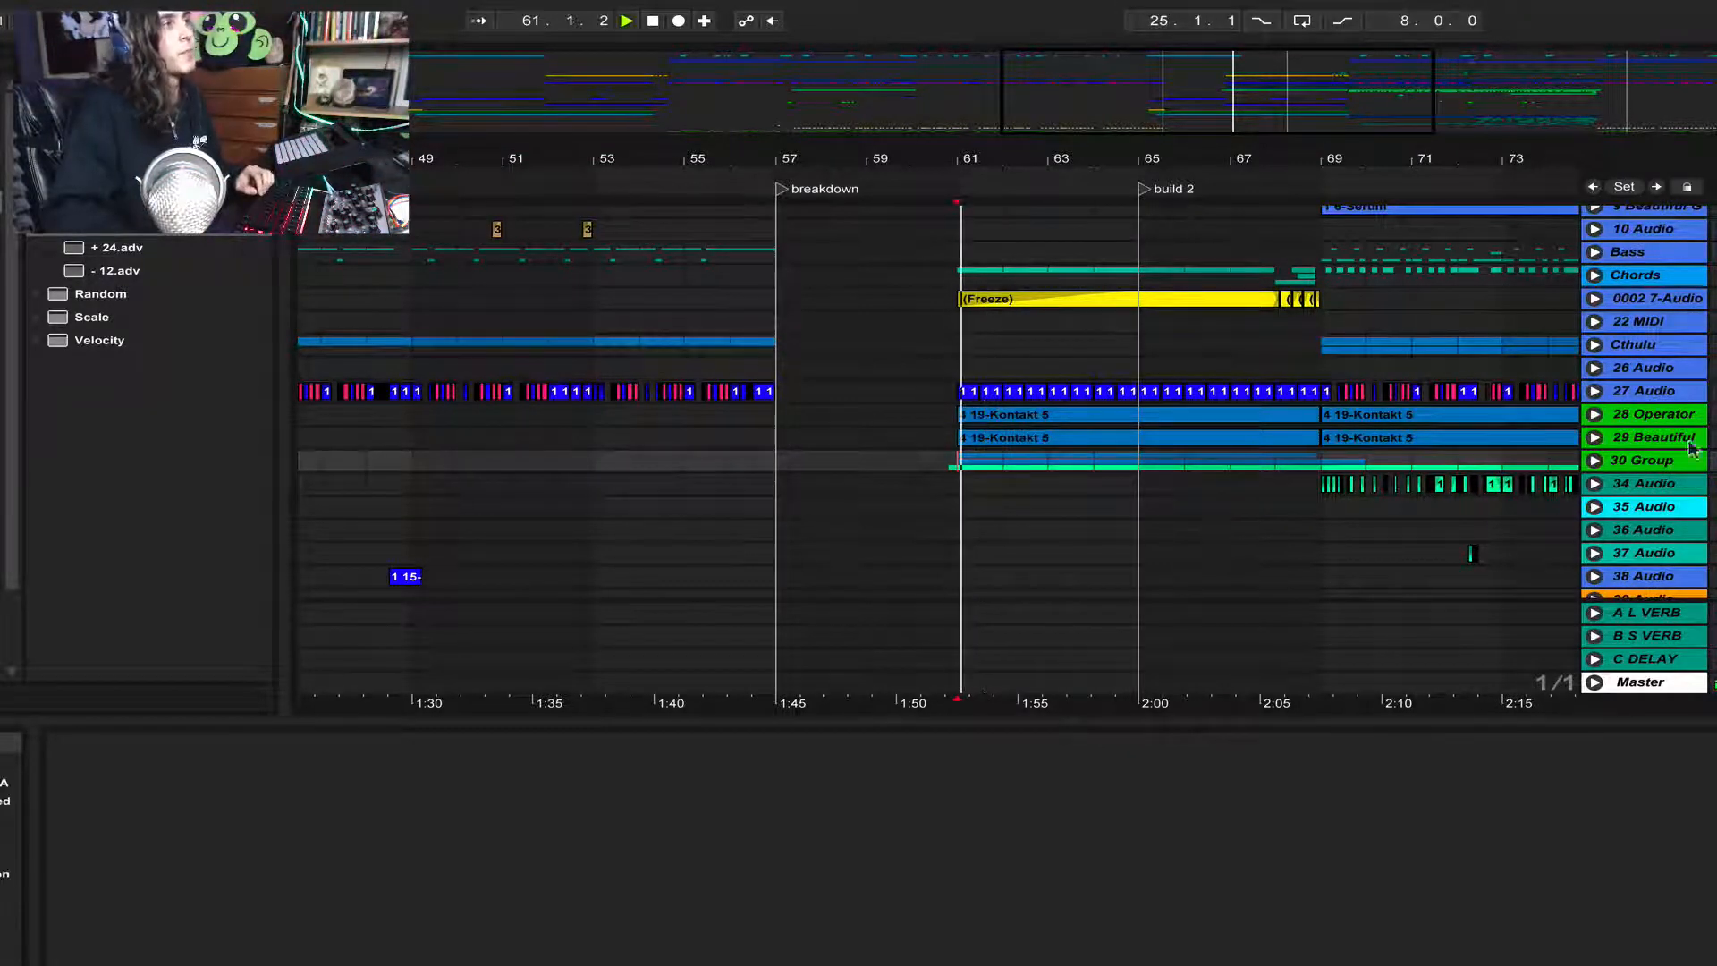
# Unfold the 30 Group track, open the long 1 28-Audio clip on 33 Audio and stop playback
pyautogui.click(1595, 461)
pyautogui.scroll(-6, 1280, 421)
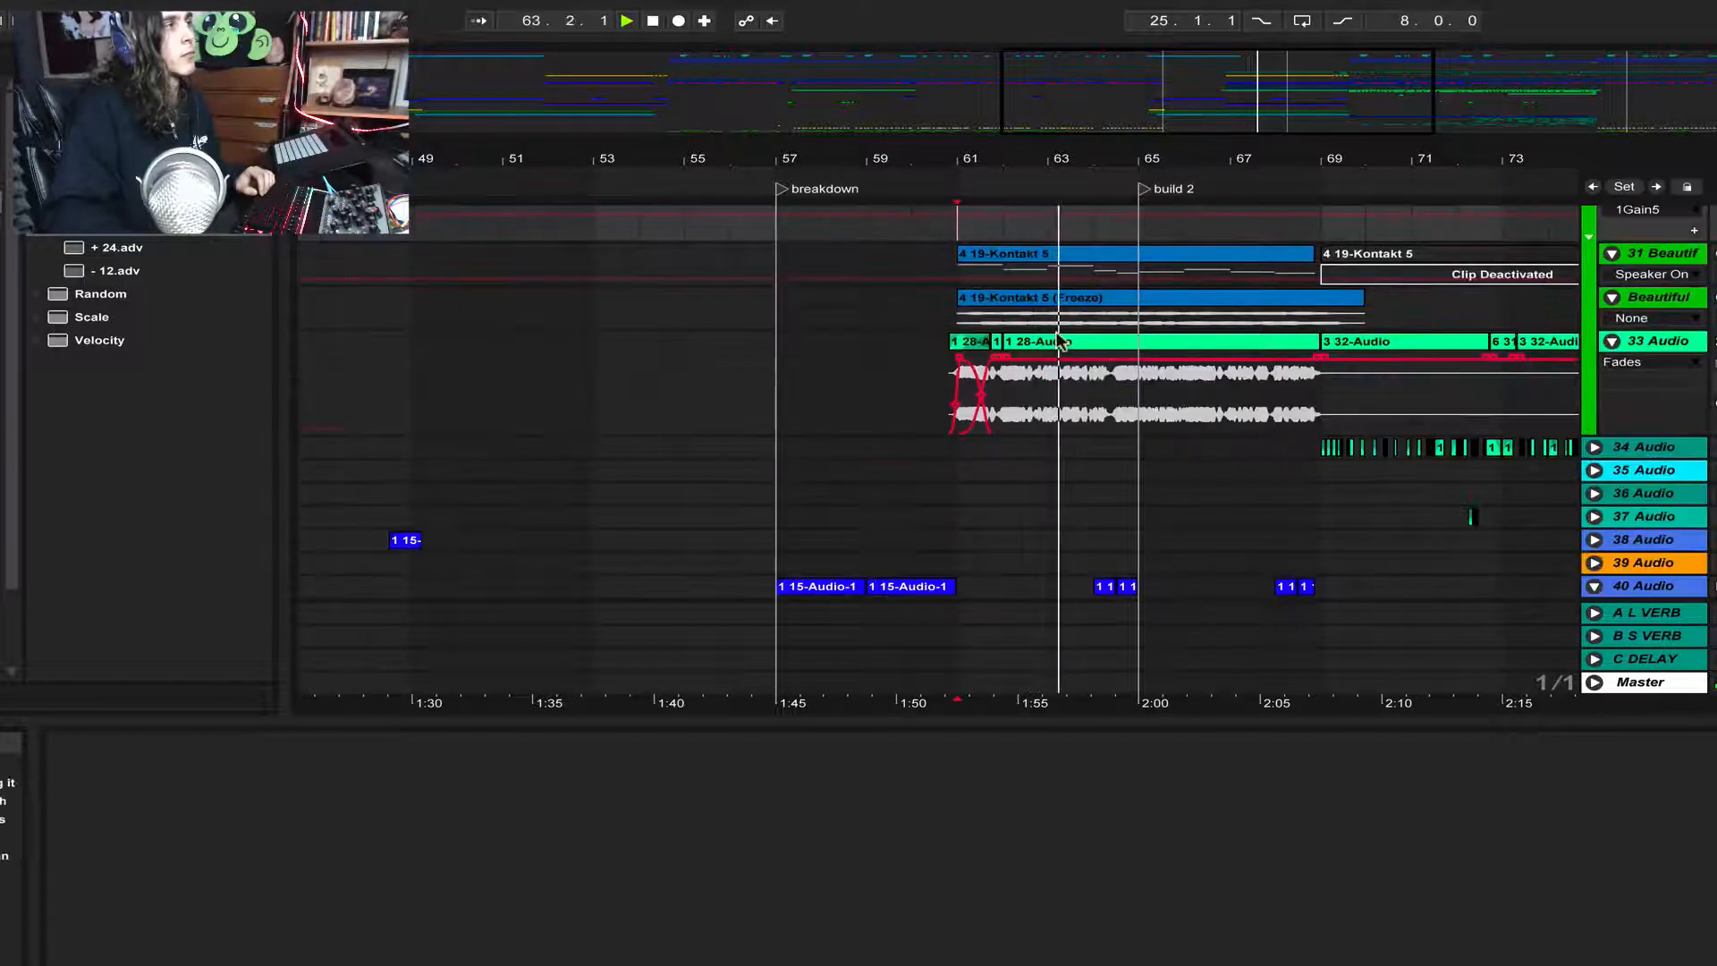
pyautogui.click(1093, 345)
pyautogui.press('space')
pyautogui.scroll(5, 1116, 347)
pyautogui.scroll(-3, 1154, 375)
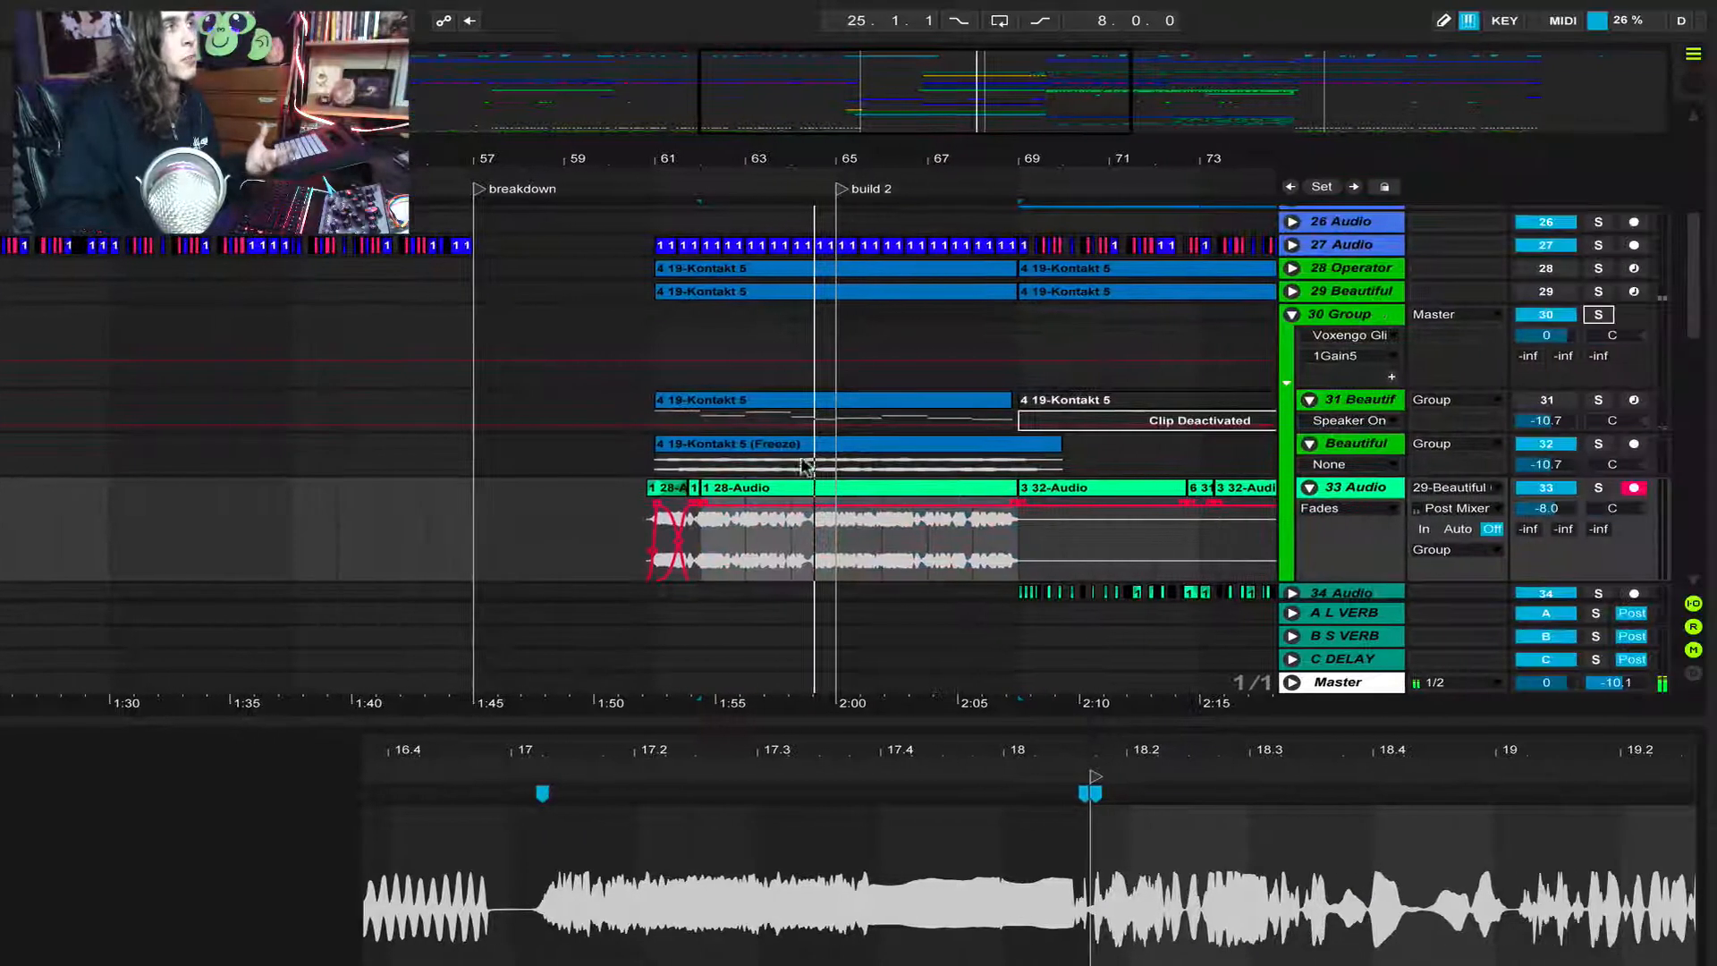
# Solo and play the frozen 4 19-Kontakt 5 clip, briefly solo 33 Audio for comparison, and unsolo the tracks
pyautogui.click(799, 444)
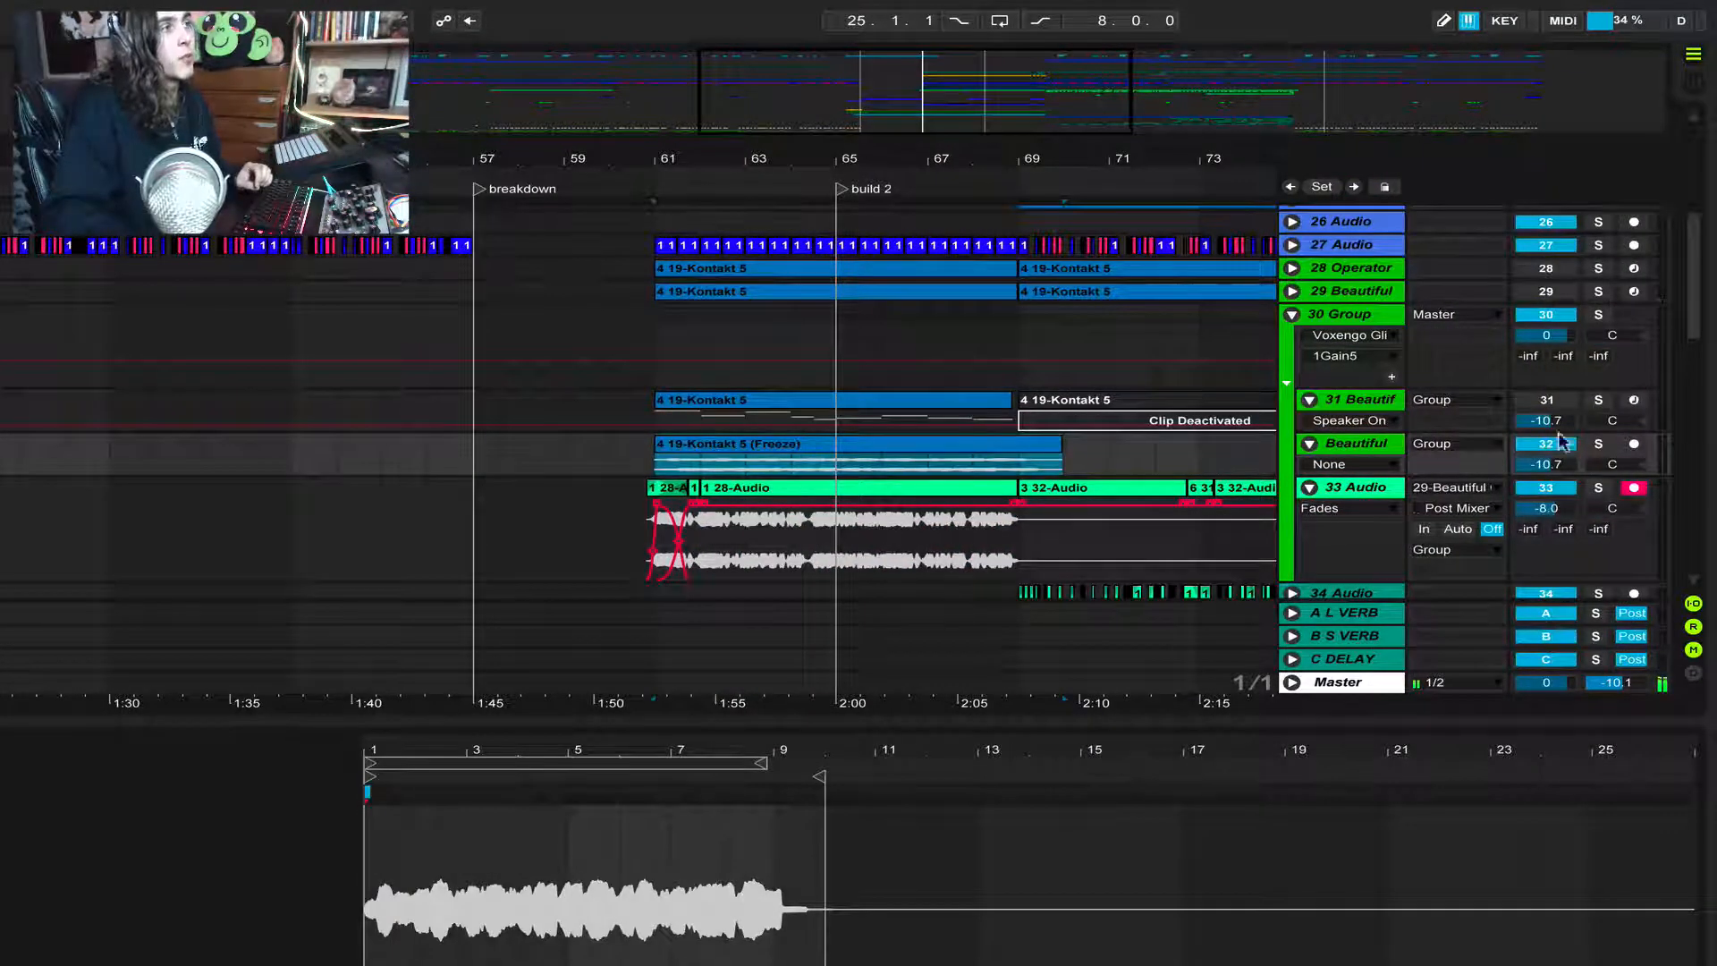
pyautogui.click(1598, 444)
pyautogui.press('space')
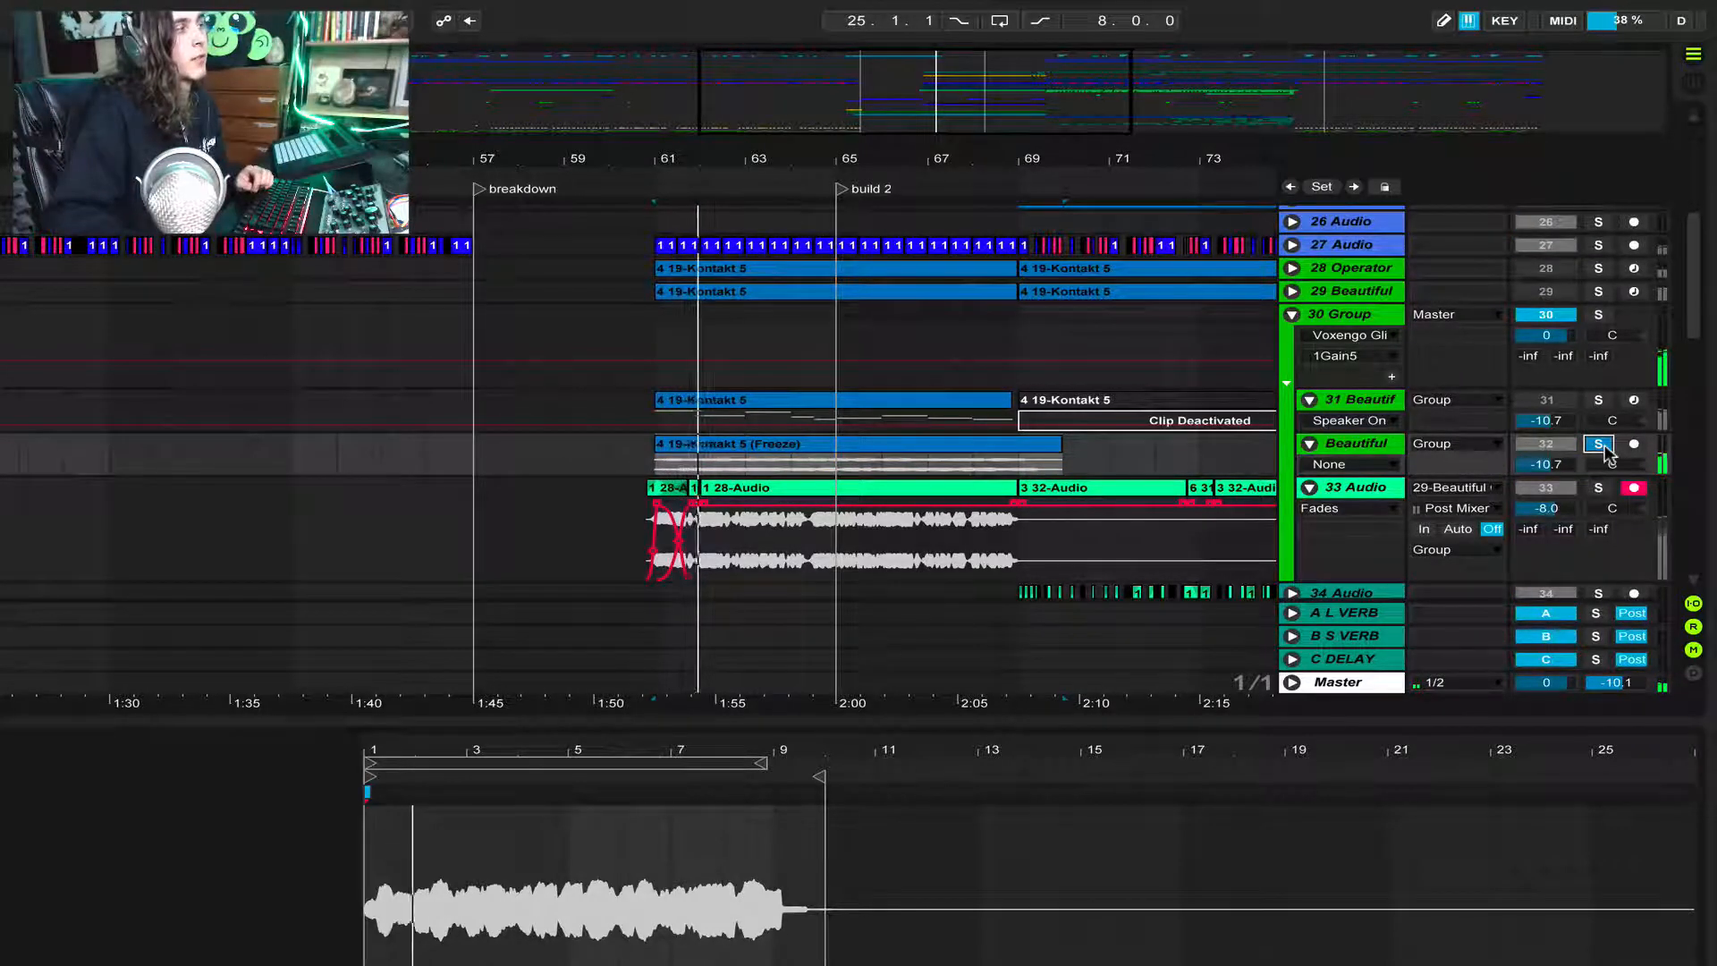
pyautogui.click(1598, 488)
pyautogui.click(1599, 487)
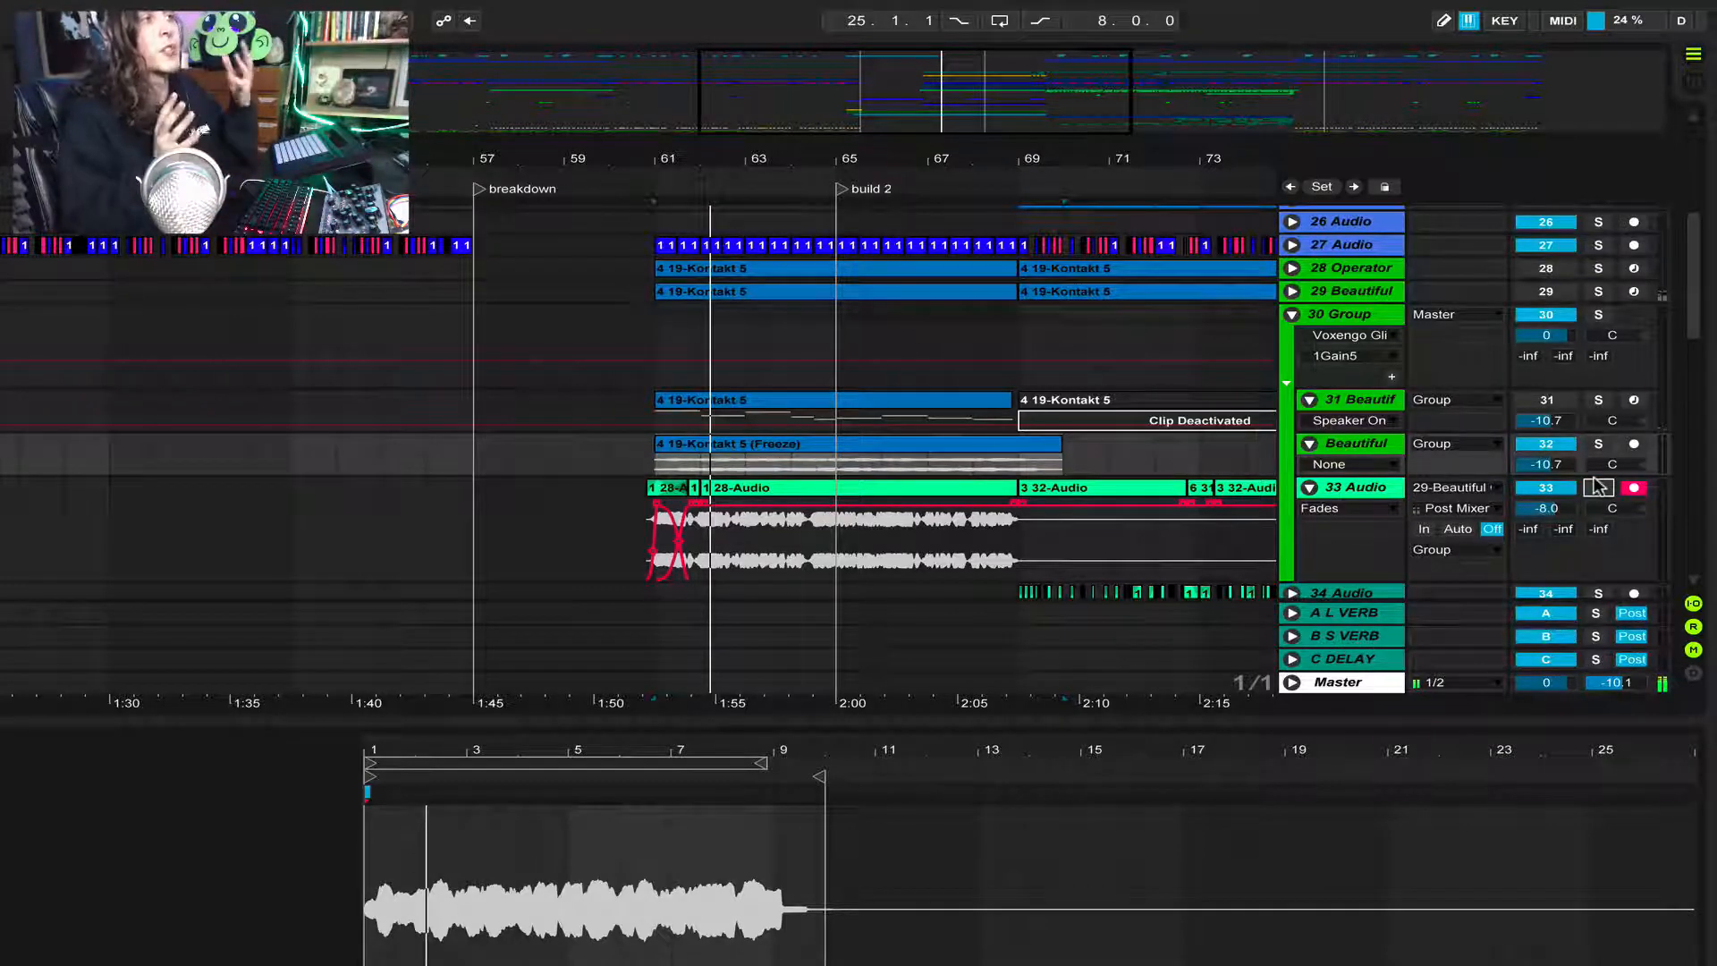
# Solo 33 Audio, audition its 28-Audio clips from bar 61 to 69, and unsolo the track
pyautogui.click(660, 501)
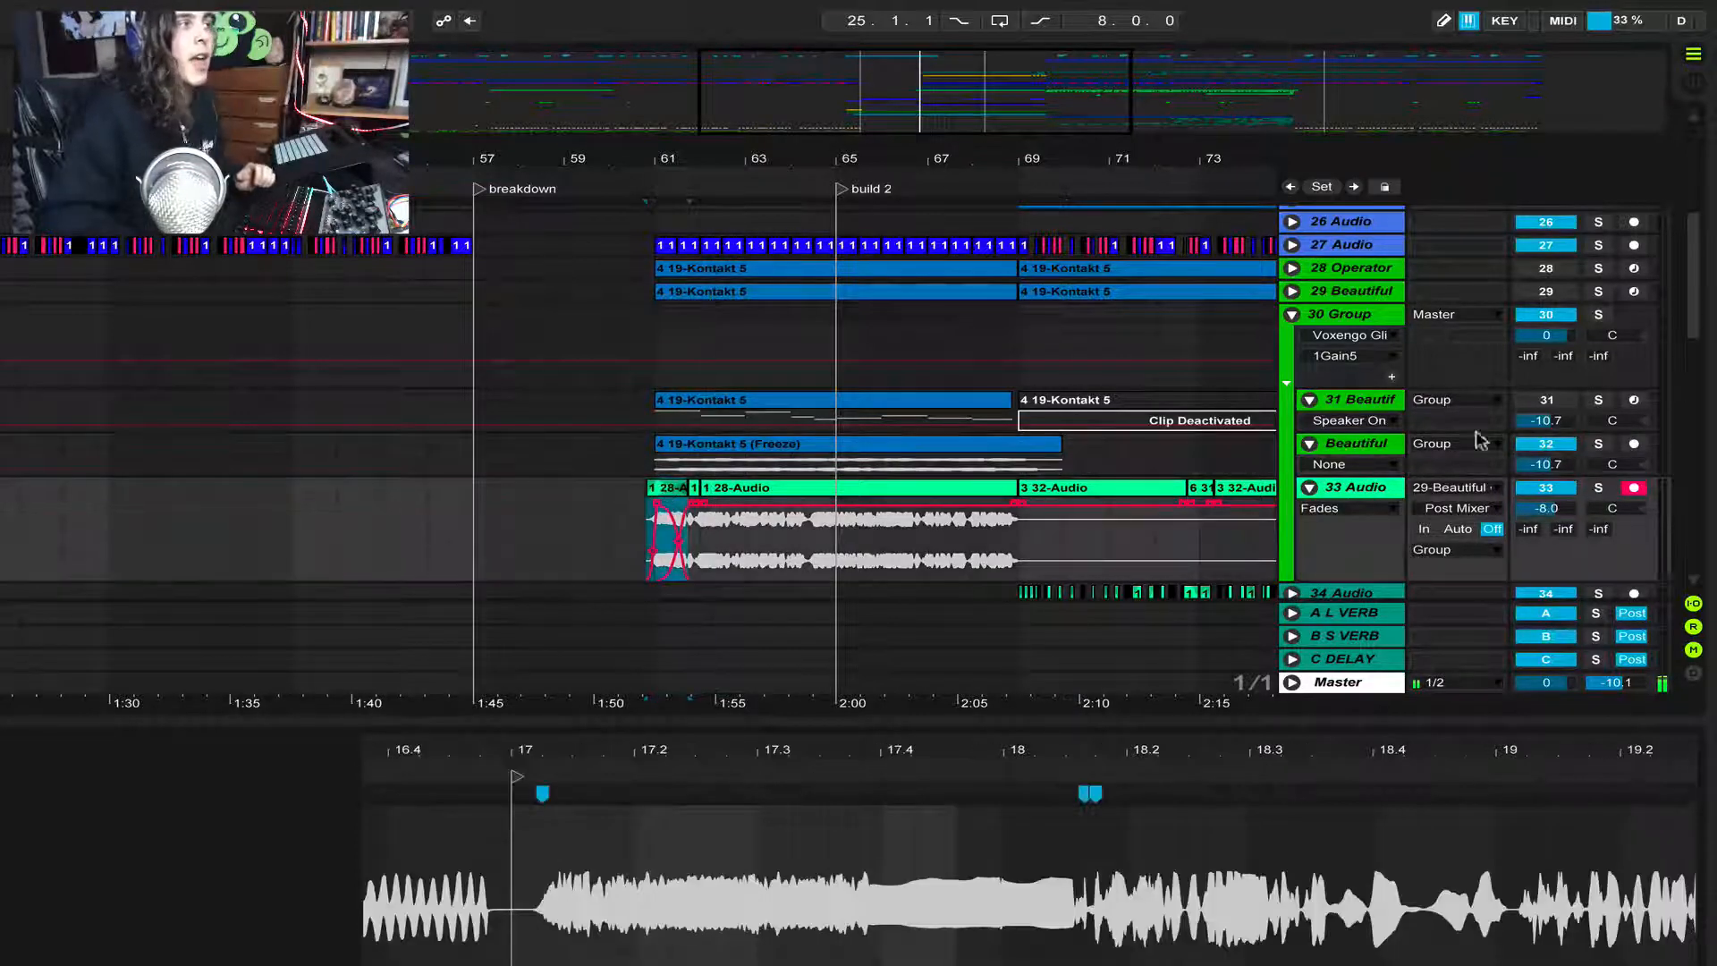
pyautogui.click(1596, 487)
pyautogui.press('space')
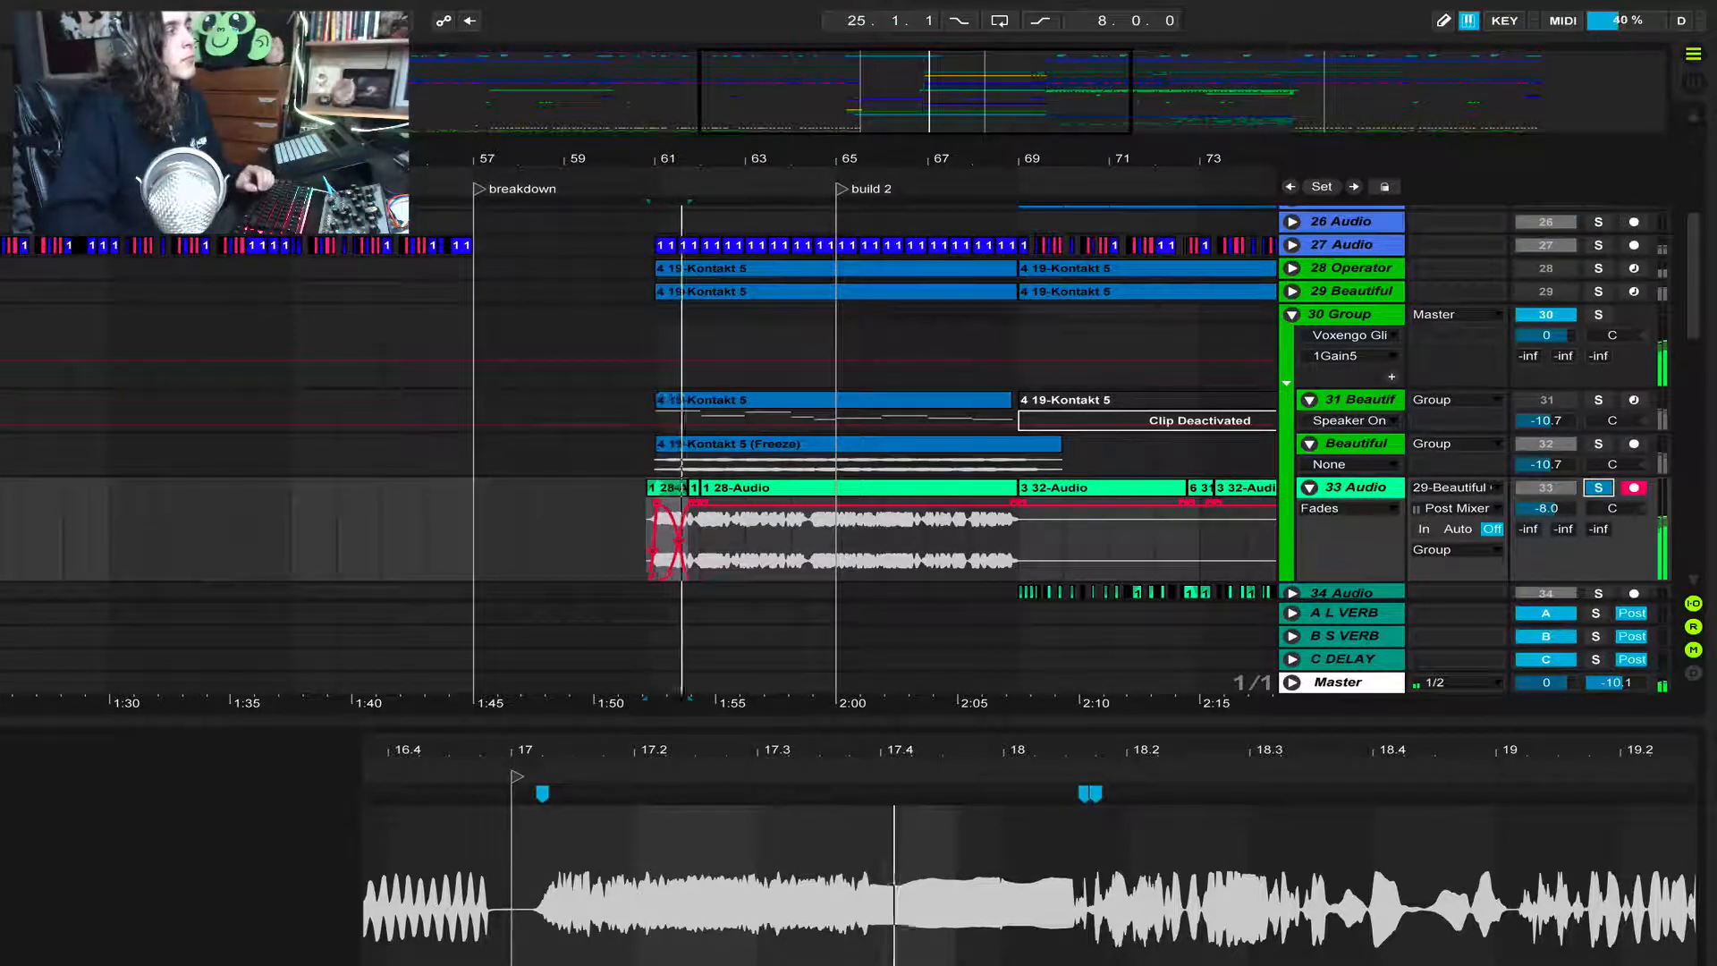
pyautogui.click(718, 489)
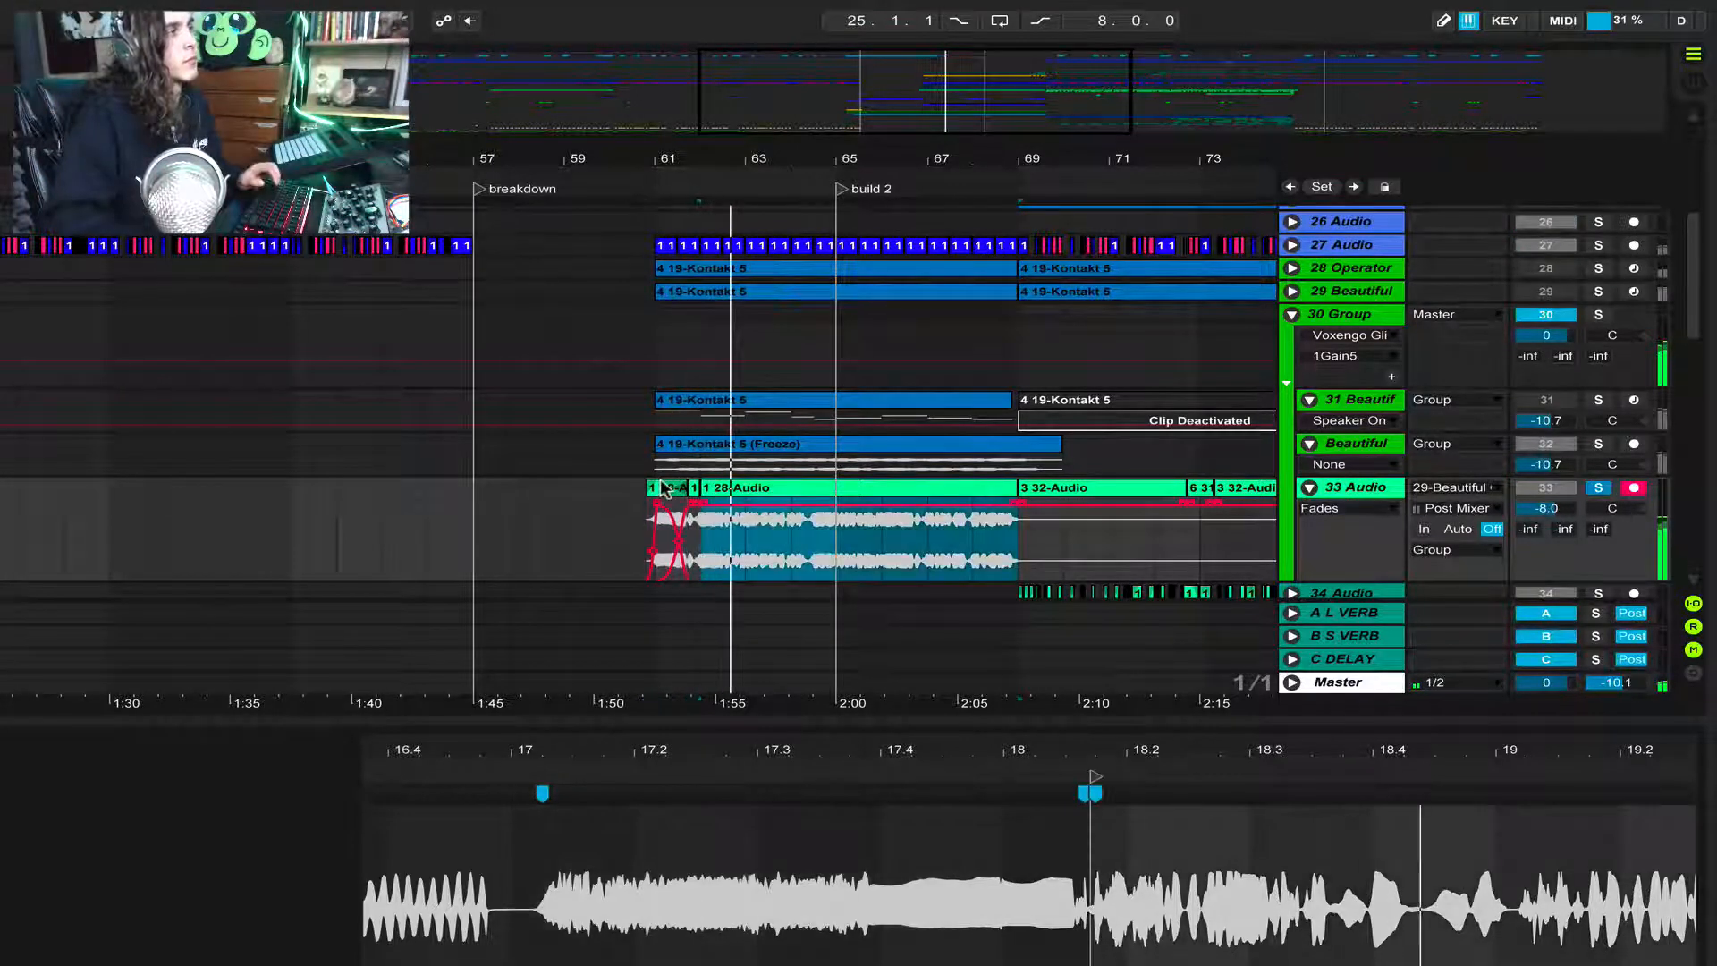
pyautogui.click(663, 488)
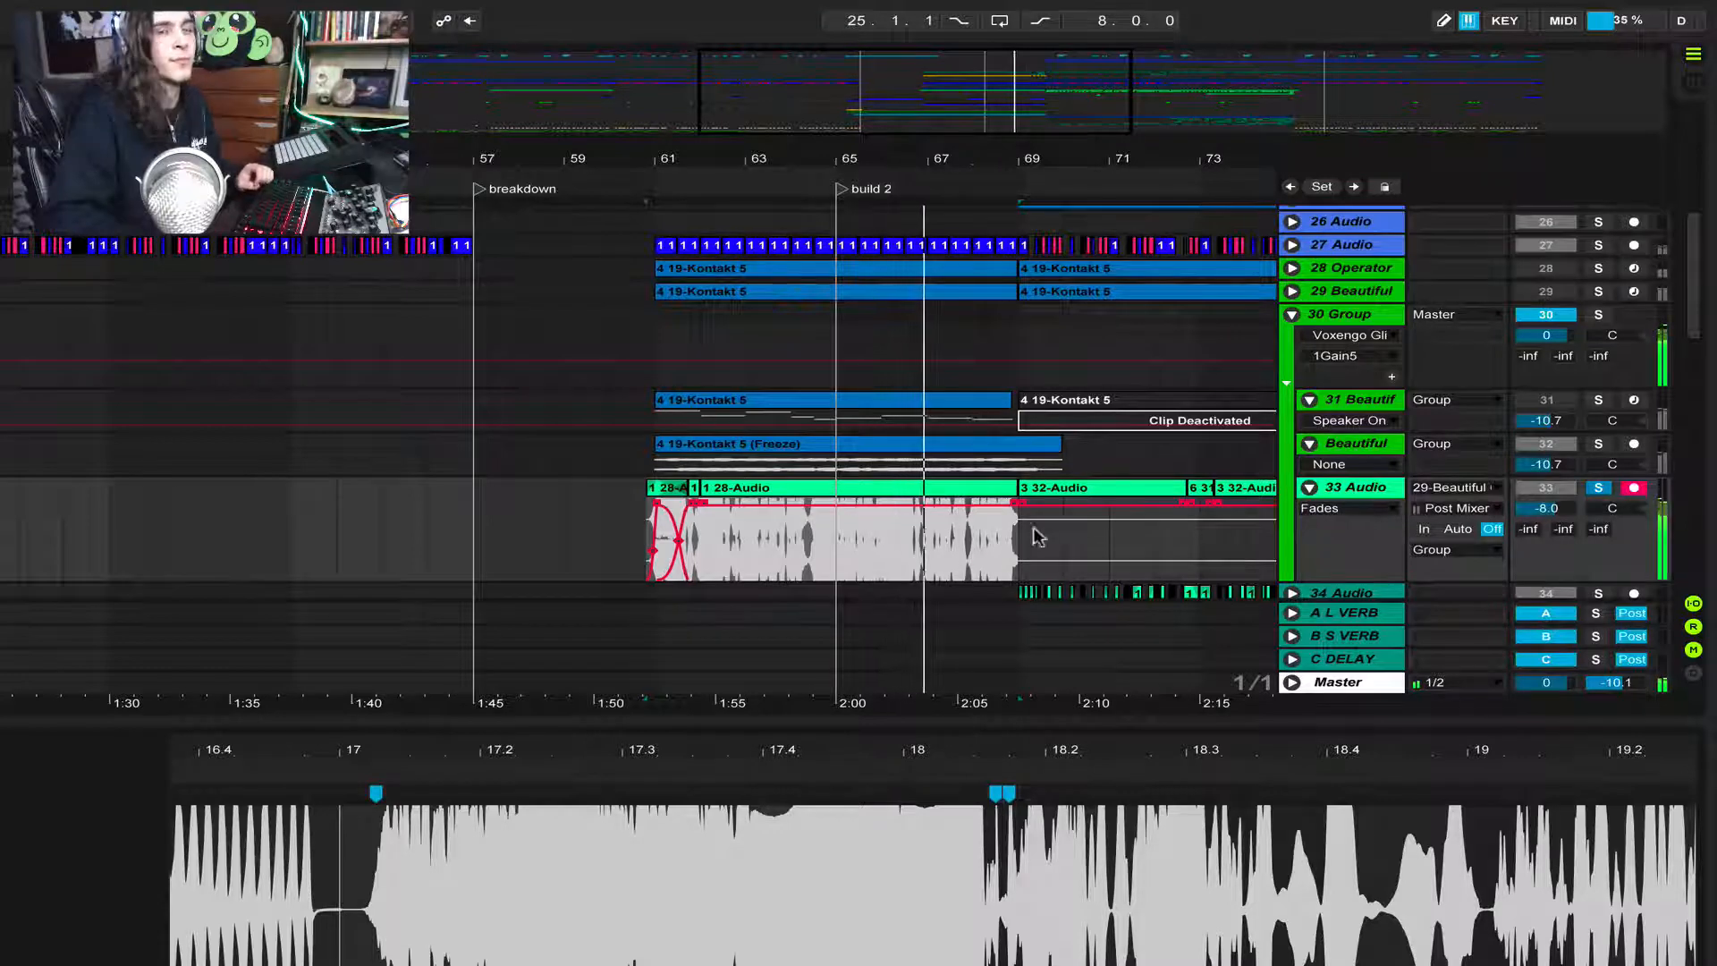
pyautogui.click(1598, 487)
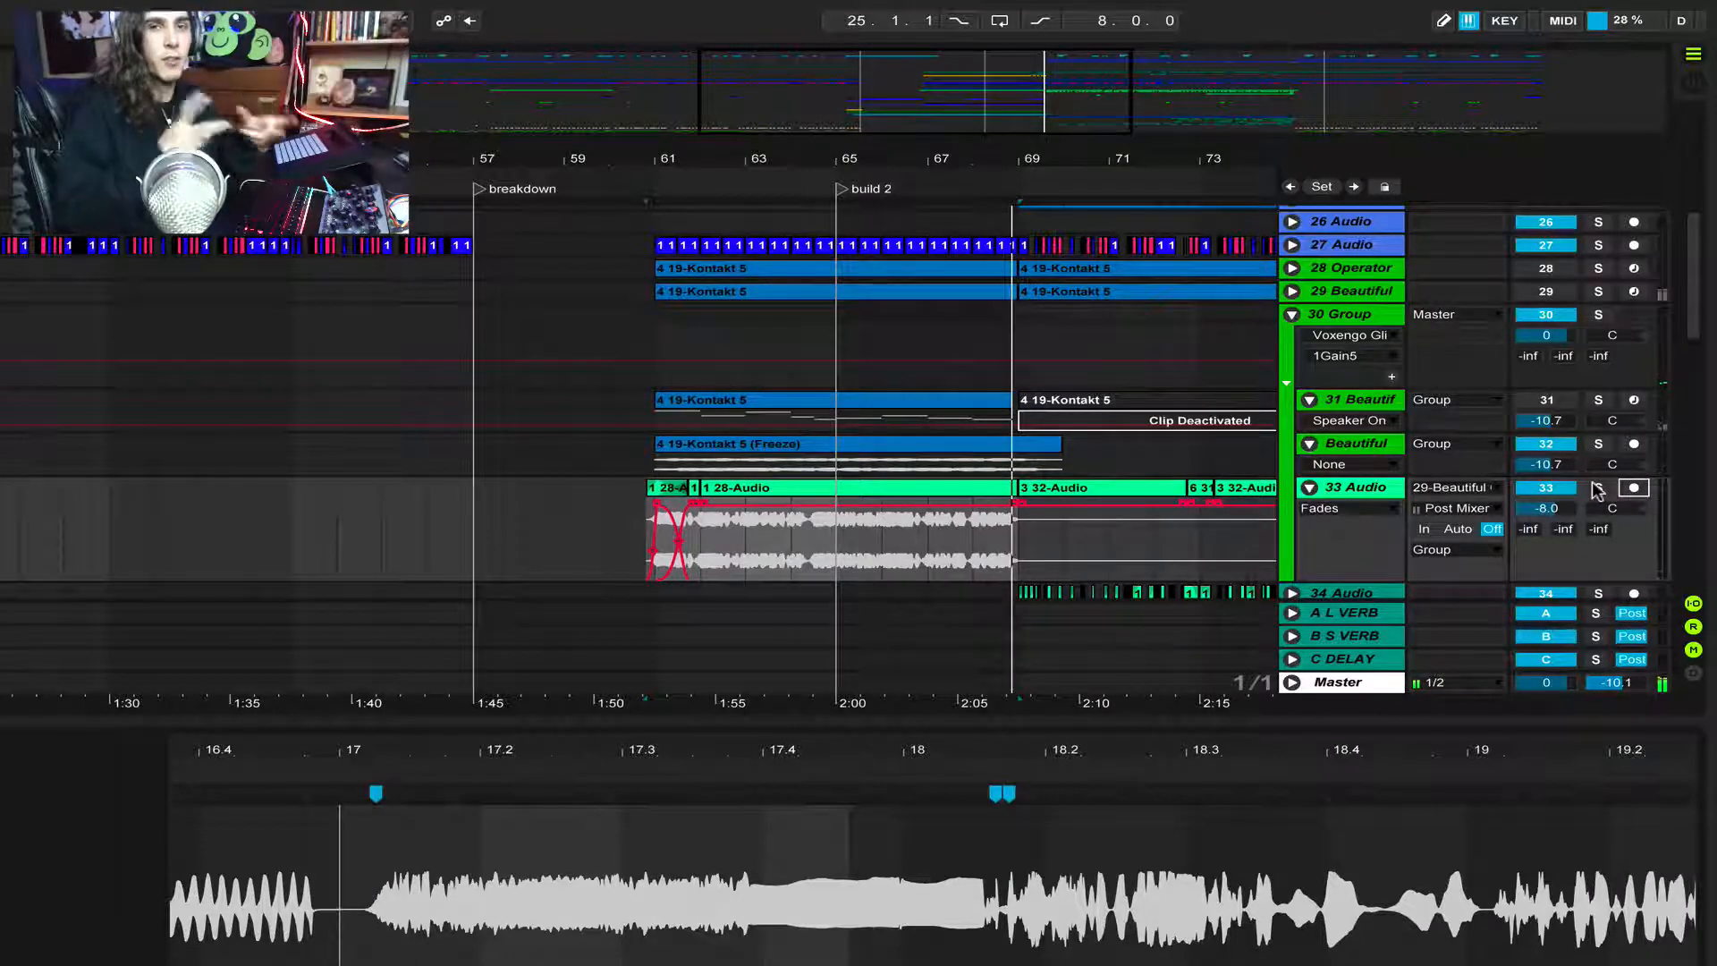
# Place the insert marker at bar 69 on 34 Audio, solo the track and play its chopped clips
pyautogui.moveTo(1133, 158); pyautogui.dragTo(849, 168)
pyautogui.scroll(-7, 863, 476)
pyautogui.scroll(3, 803, 407)
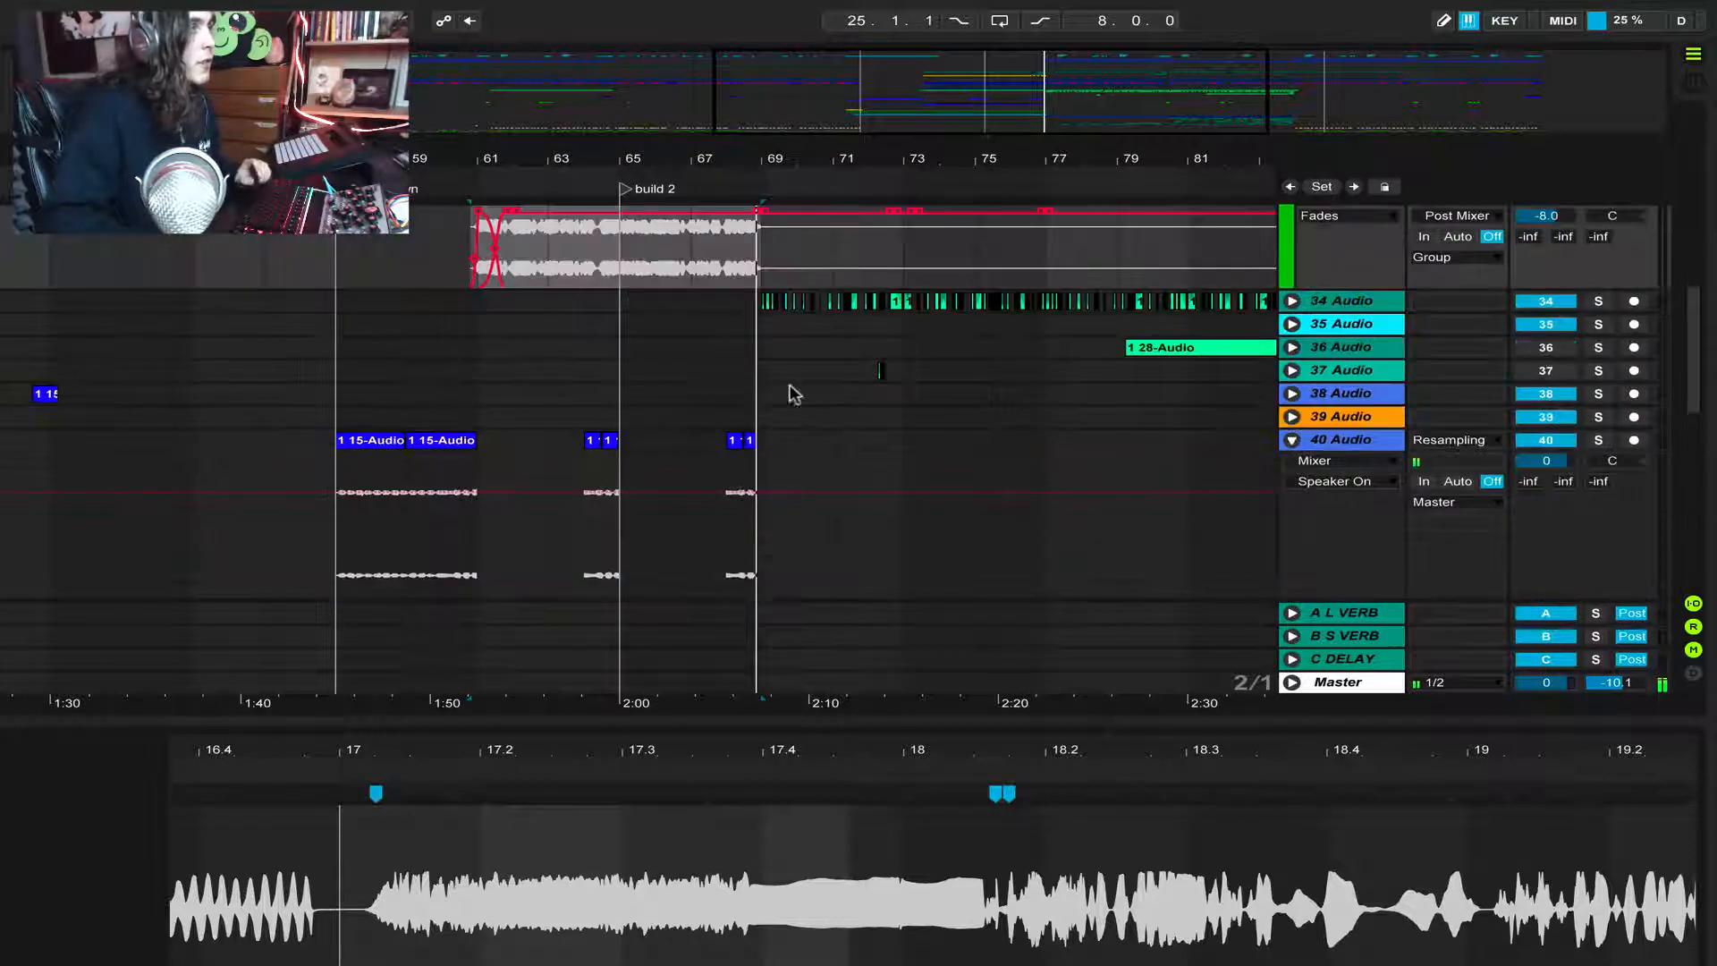
pyautogui.click(757, 300)
pyautogui.press('+')
pyautogui.press('+')
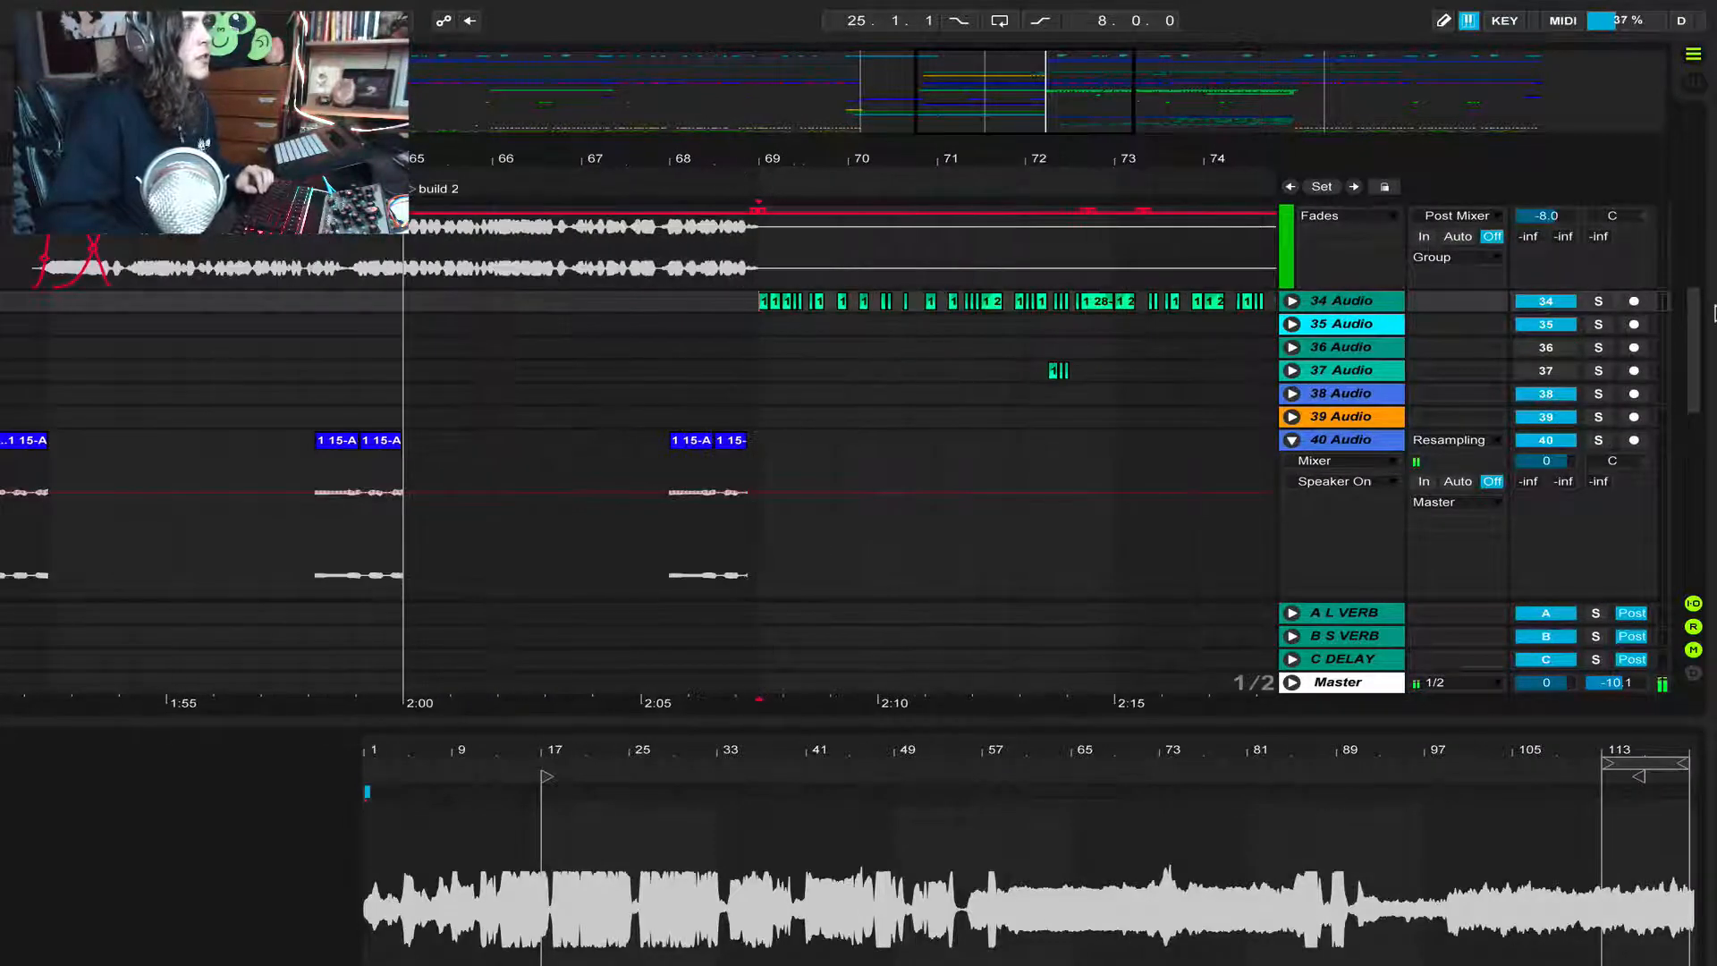
pyautogui.click(1598, 302)
pyautogui.press('space')
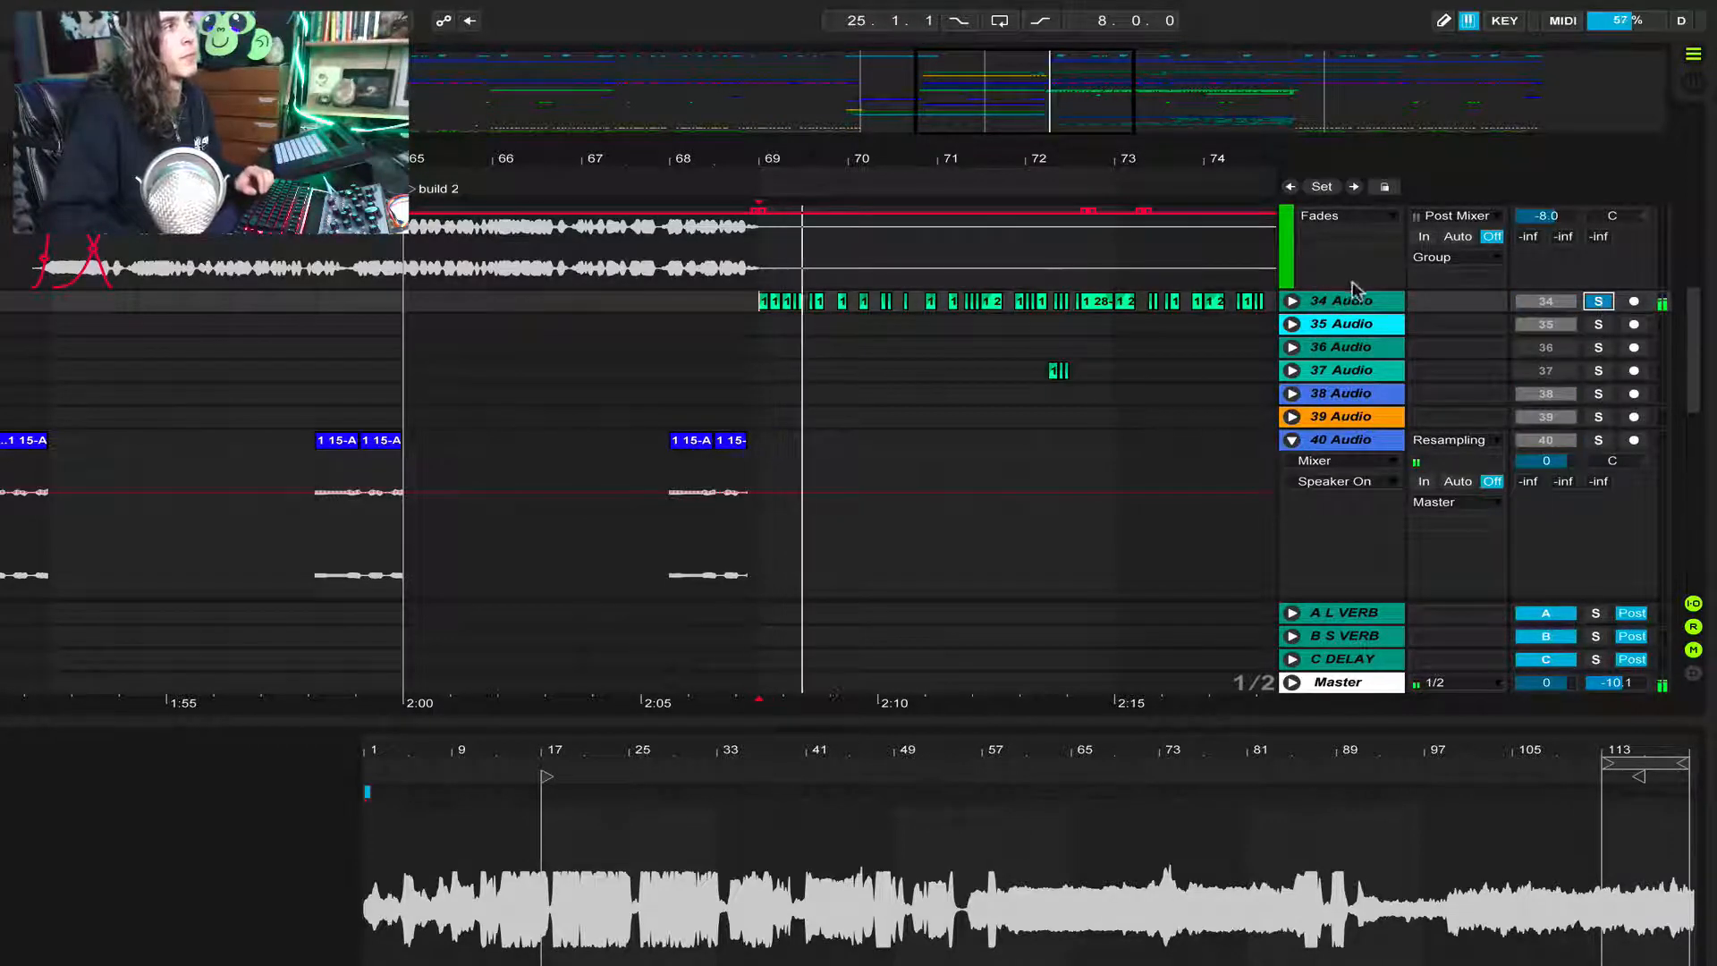
# Unfold 34 Audio, audition its clips at a volume of 6.0, set the volume to 1.0 and unsolo the track
pyautogui.click(1290, 301)
pyautogui.click(1546, 322)
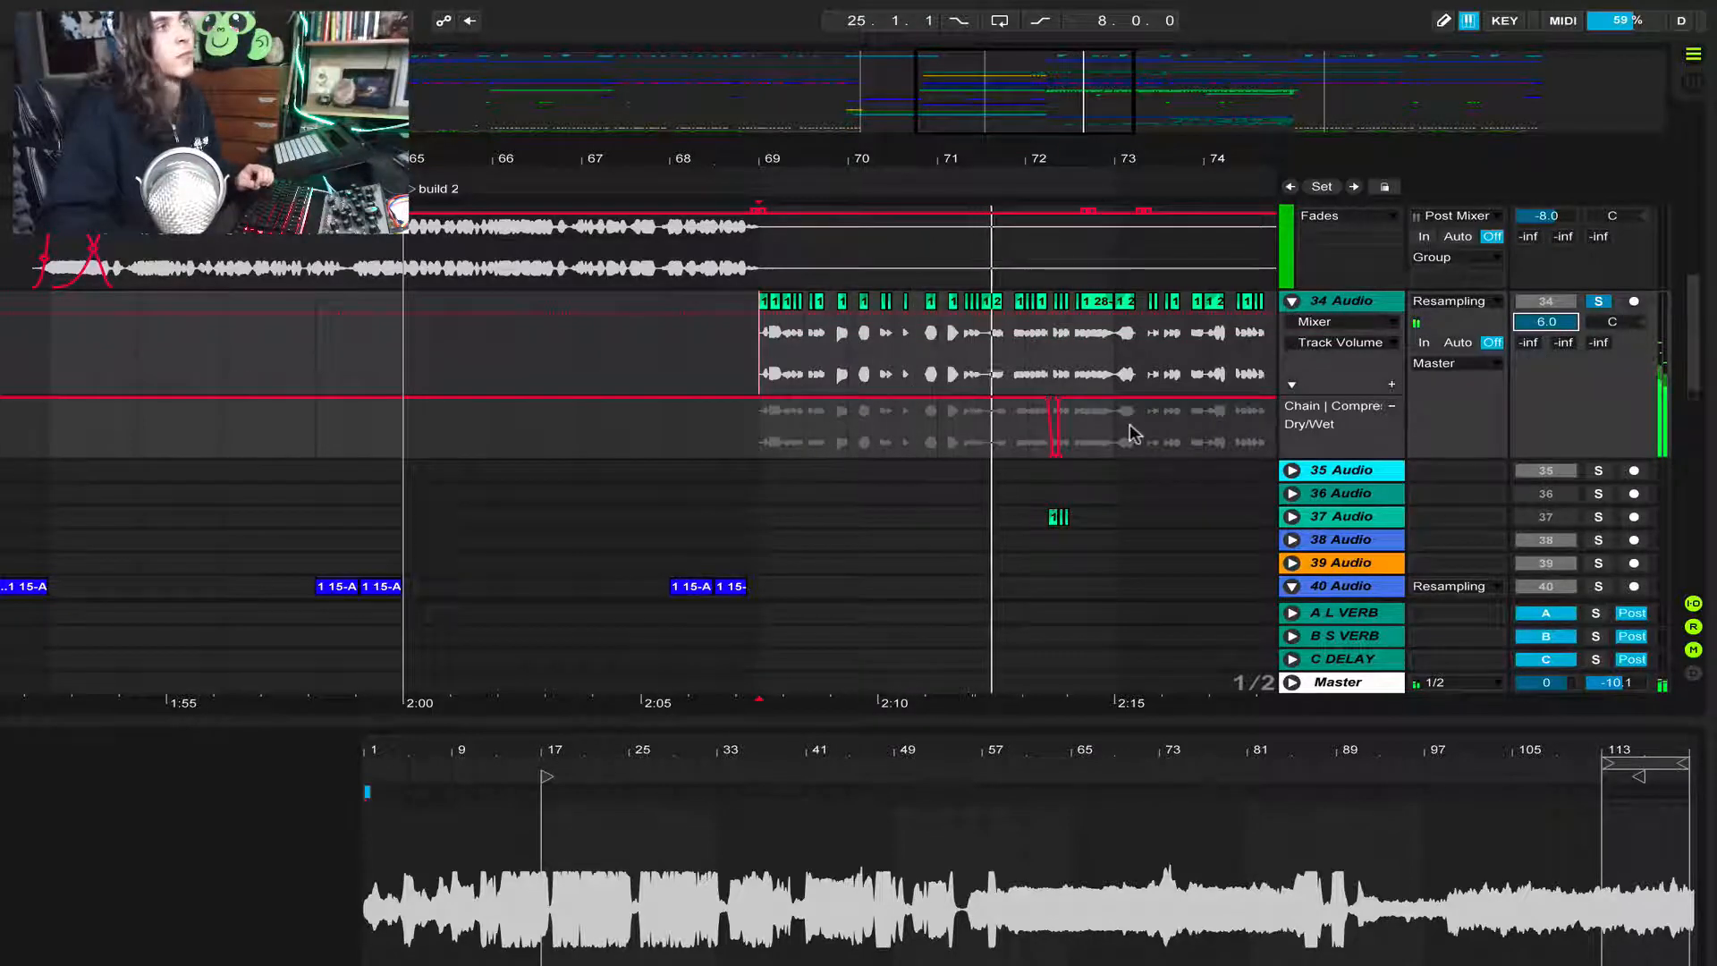
pyautogui.moveTo(1118, 161); pyautogui.dragTo(982, 167)
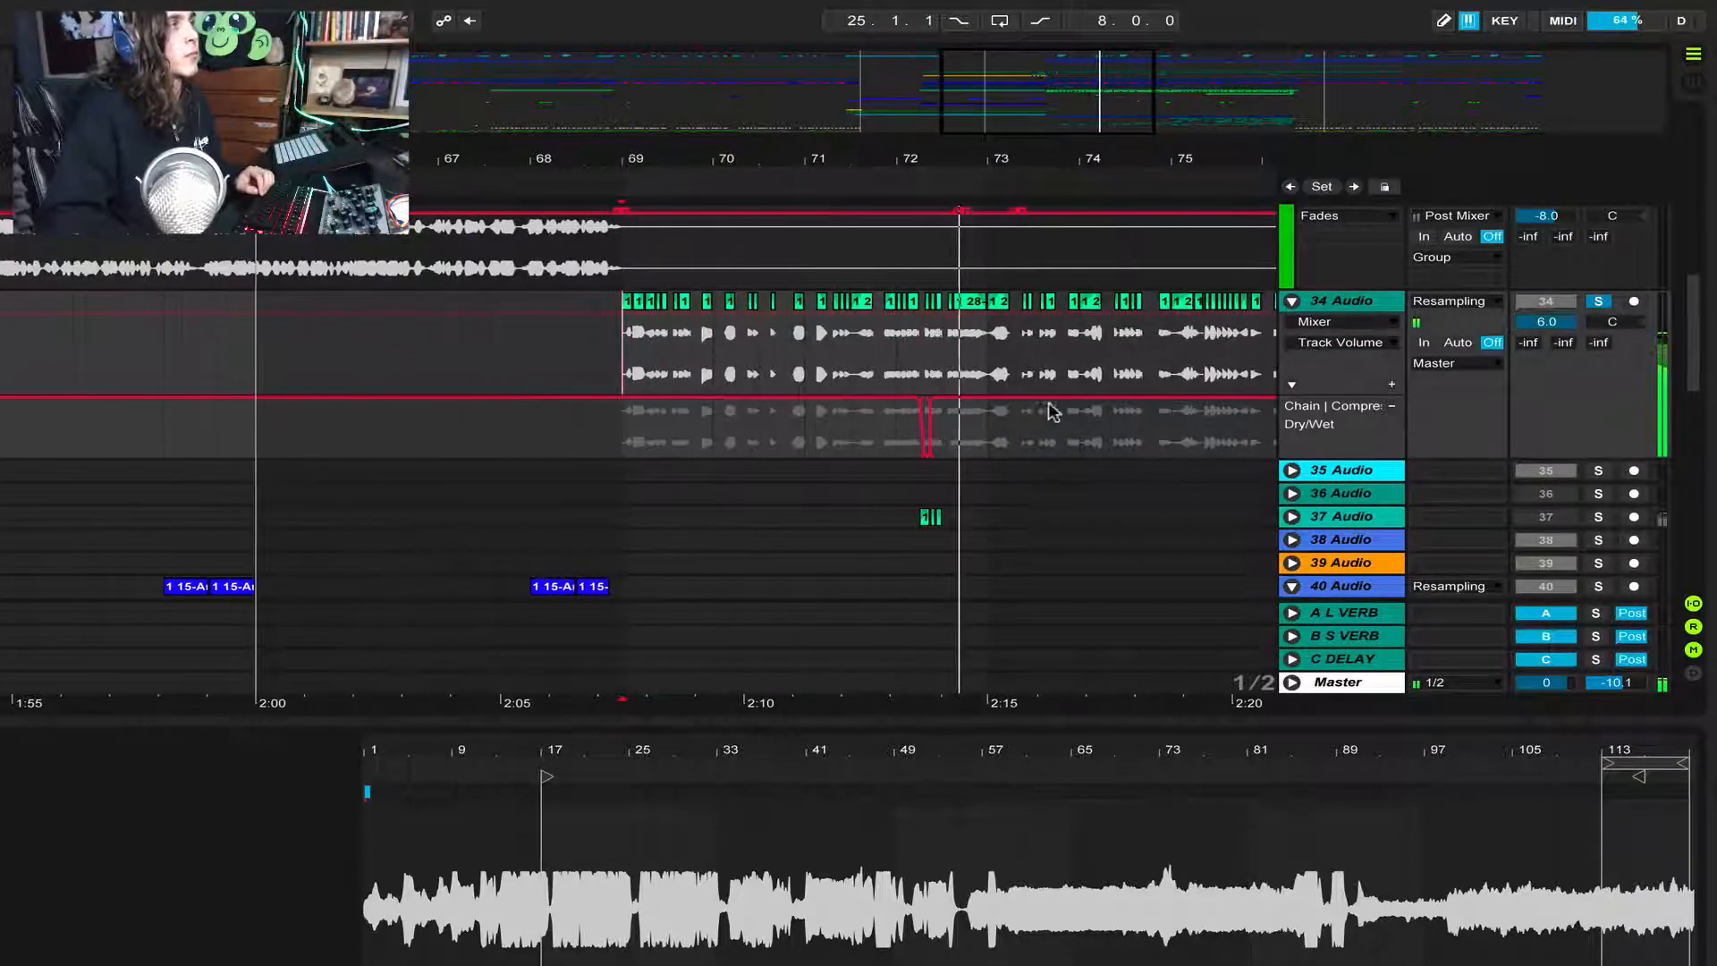
pyautogui.scroll(1, 1073, 392)
pyautogui.click(1597, 350)
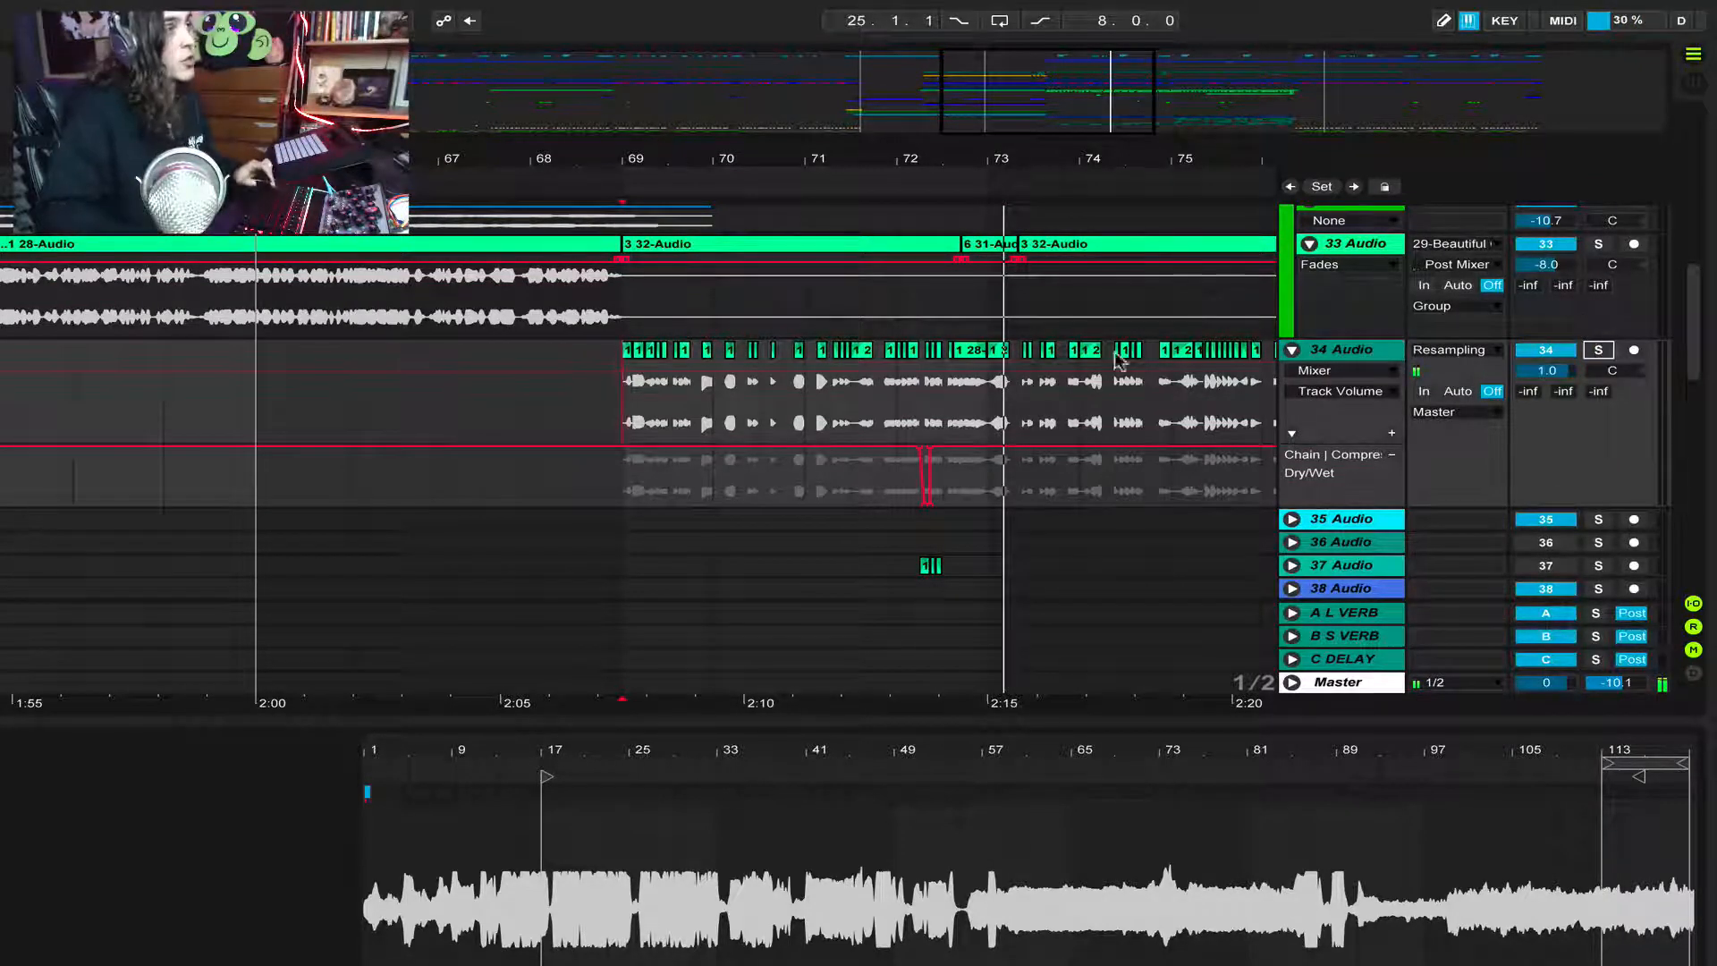
# Place the insert marker at bar 69 on the Bass track, play the second drop, and audition its continuation from bar 77
pyautogui.scroll(10, 912, 408)
pyautogui.click(623, 449)
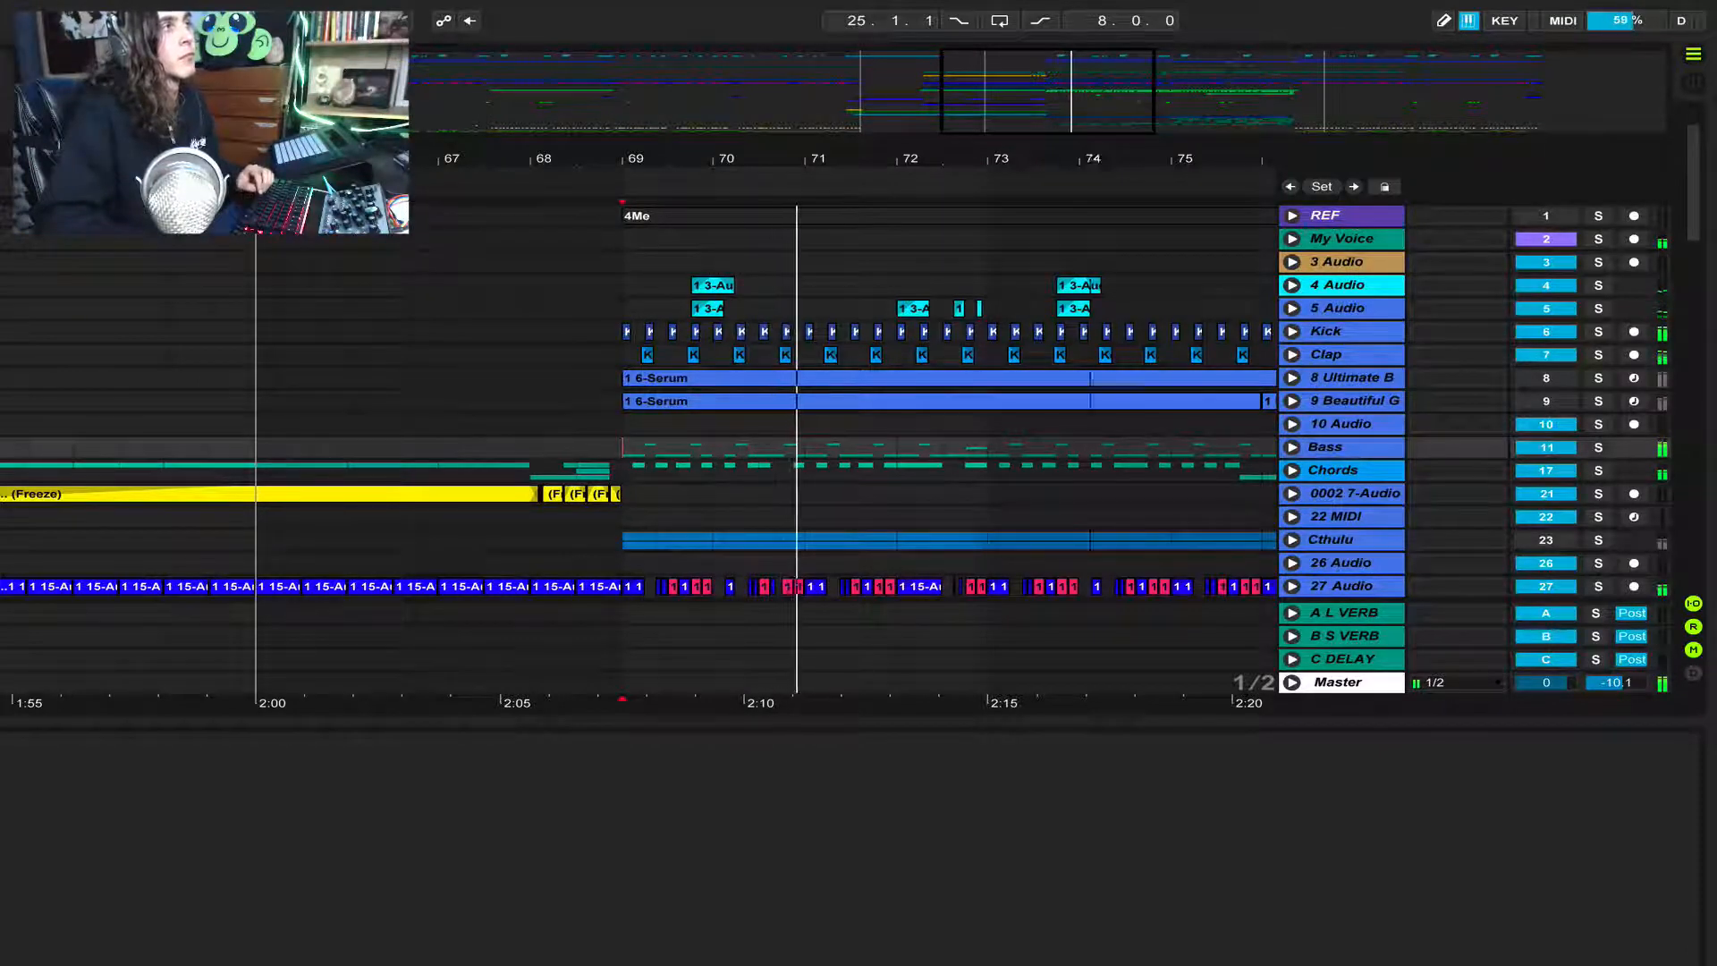
pyautogui.hscroll(3, 803, 207)
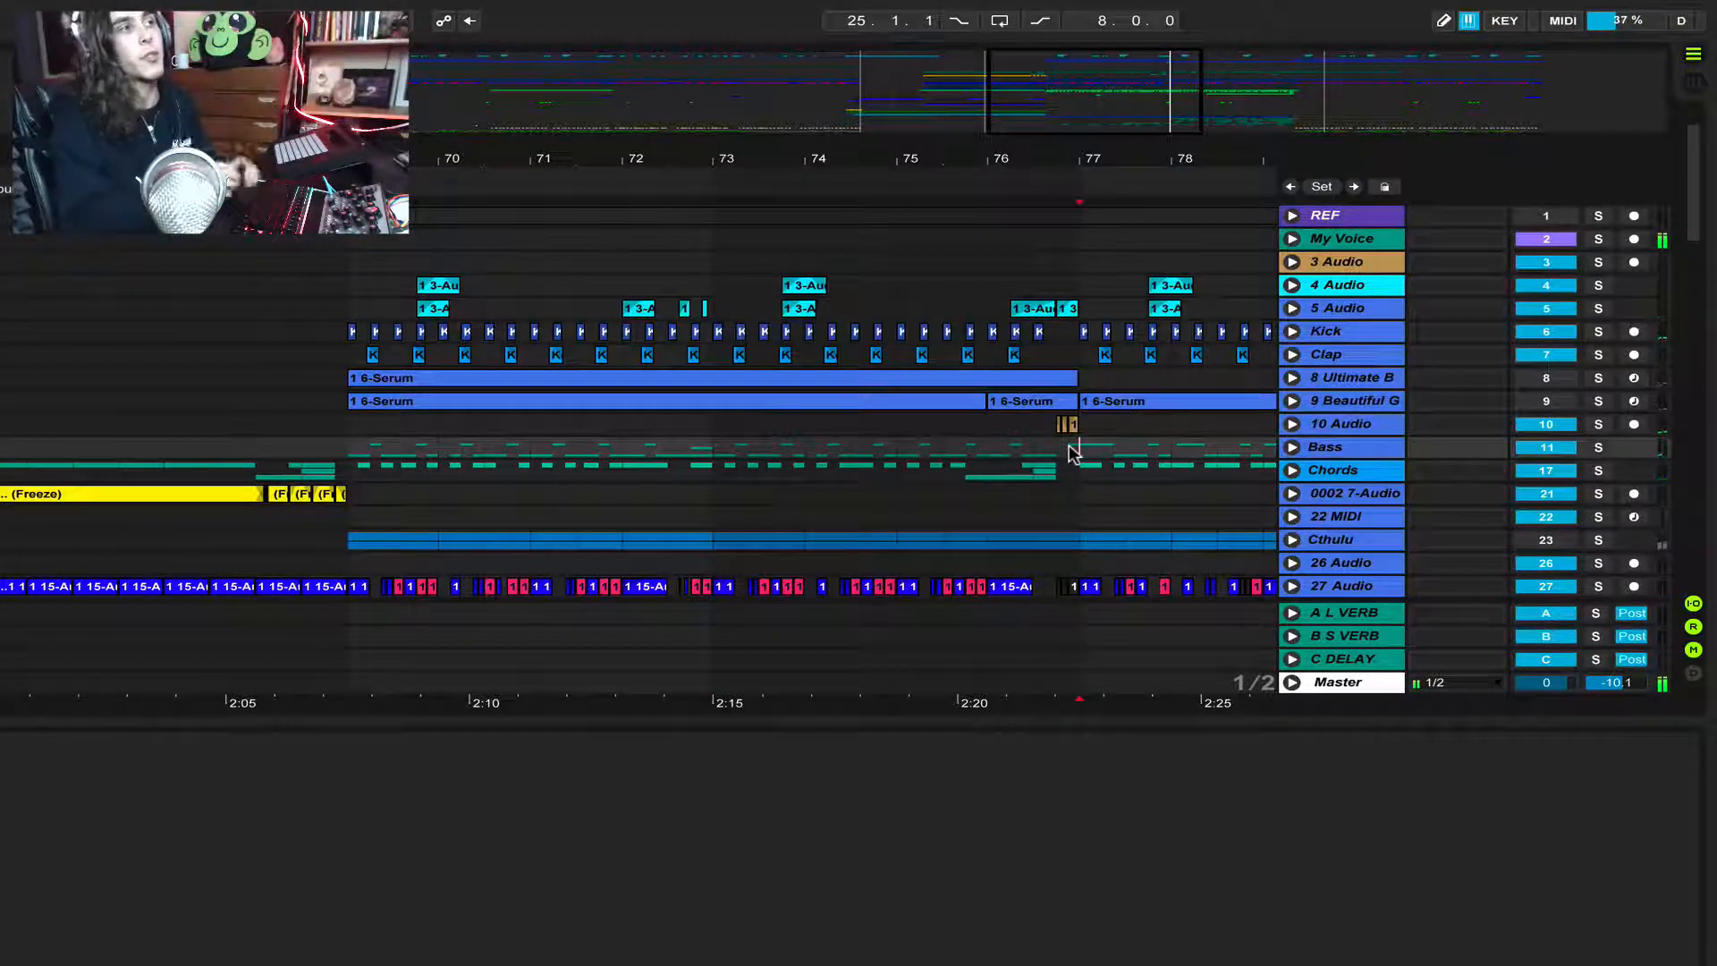
pyautogui.moveTo(1168, 164); pyautogui.dragTo(934, 160)
pyautogui.press('space')
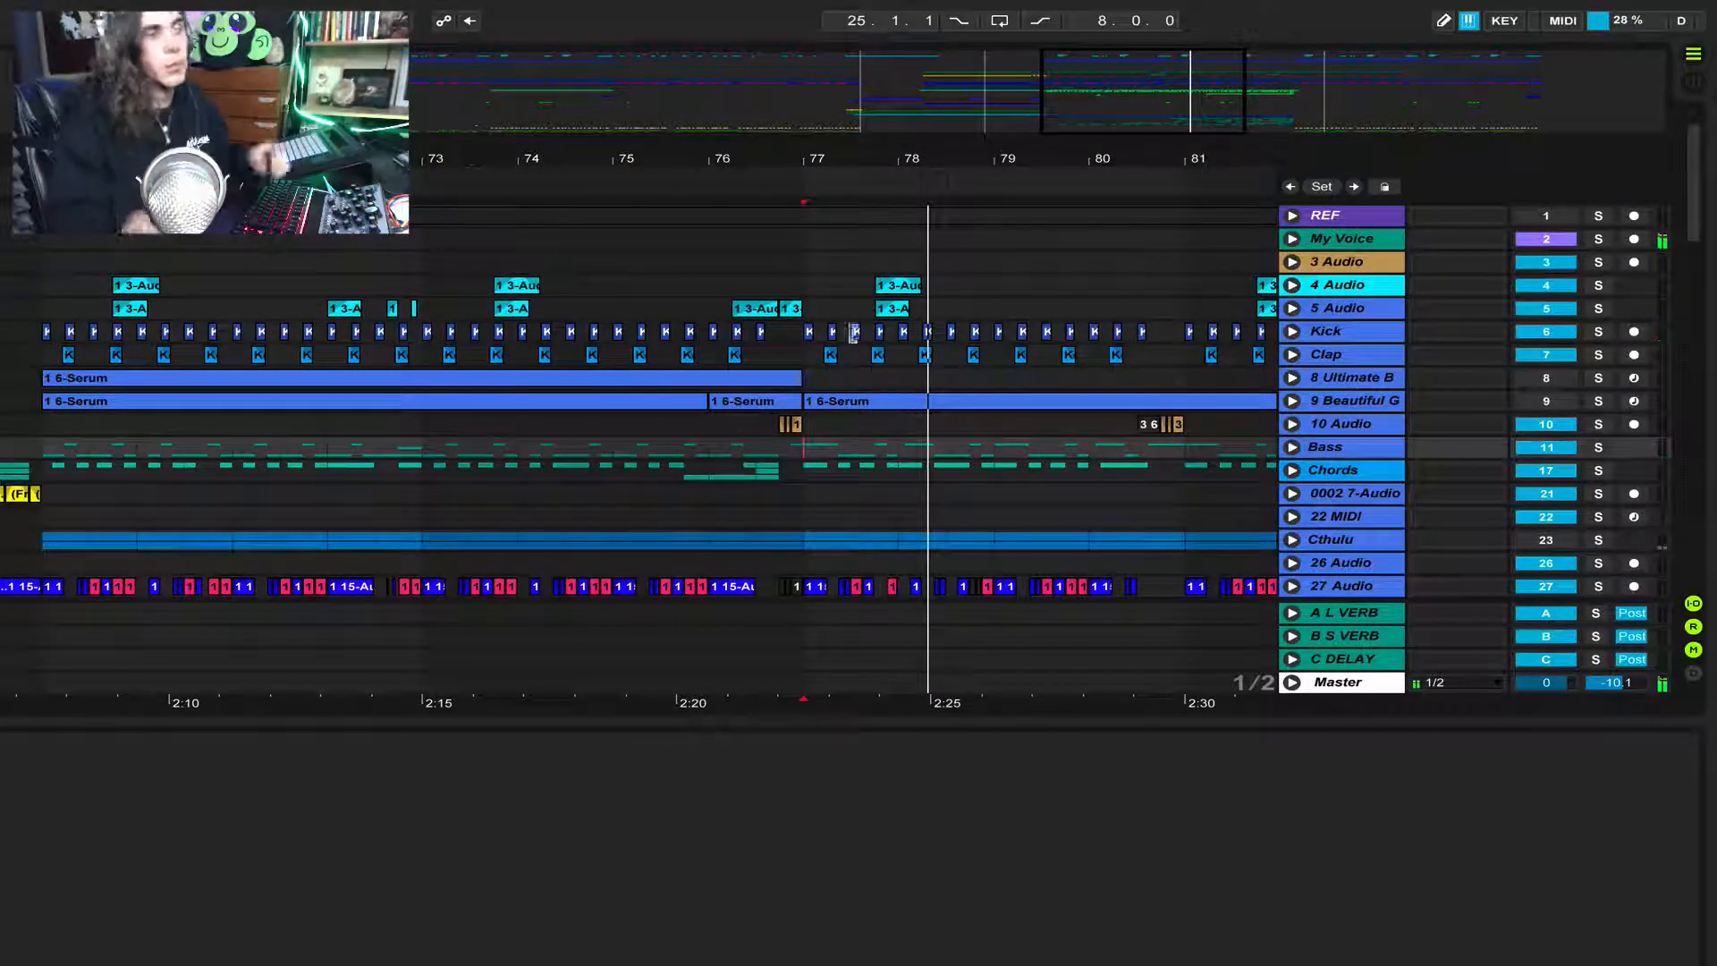
pyautogui.press('space')
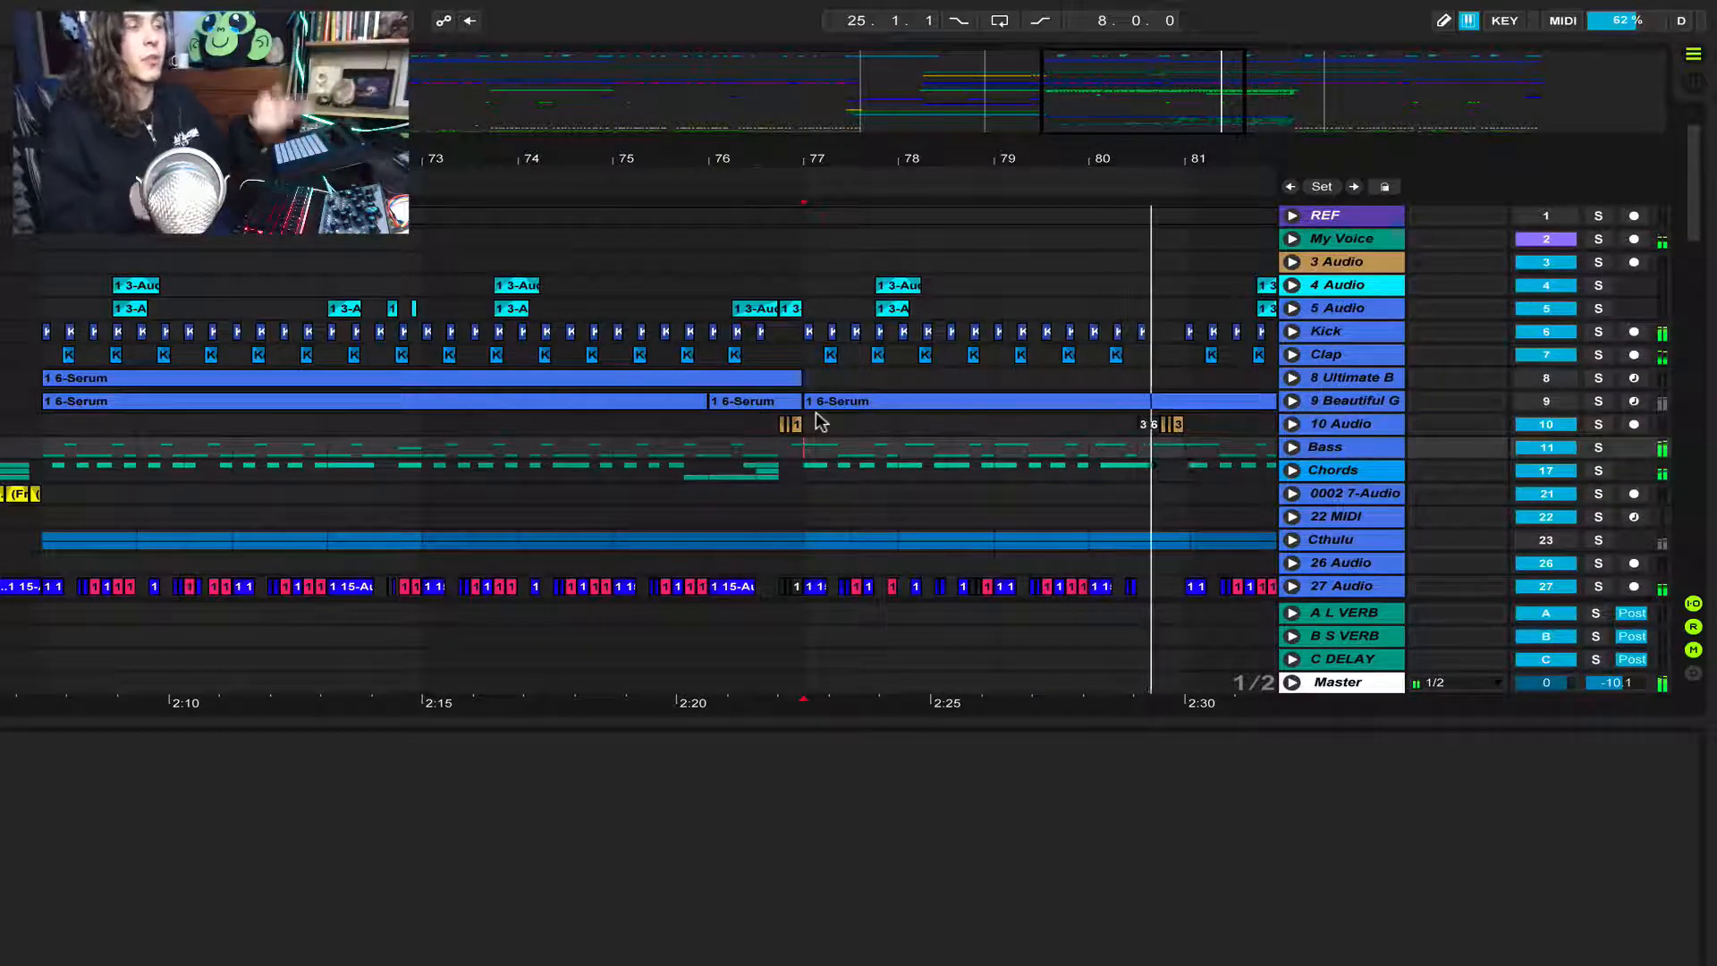
# Play the arrangement from the fill just before bar 81 through to the melodic drop at bar 87
pyautogui.press('space')
pyautogui.click(1137, 443)
pyautogui.press('space')
pyautogui.moveTo(1190, 168); pyautogui.dragTo(796, 54)
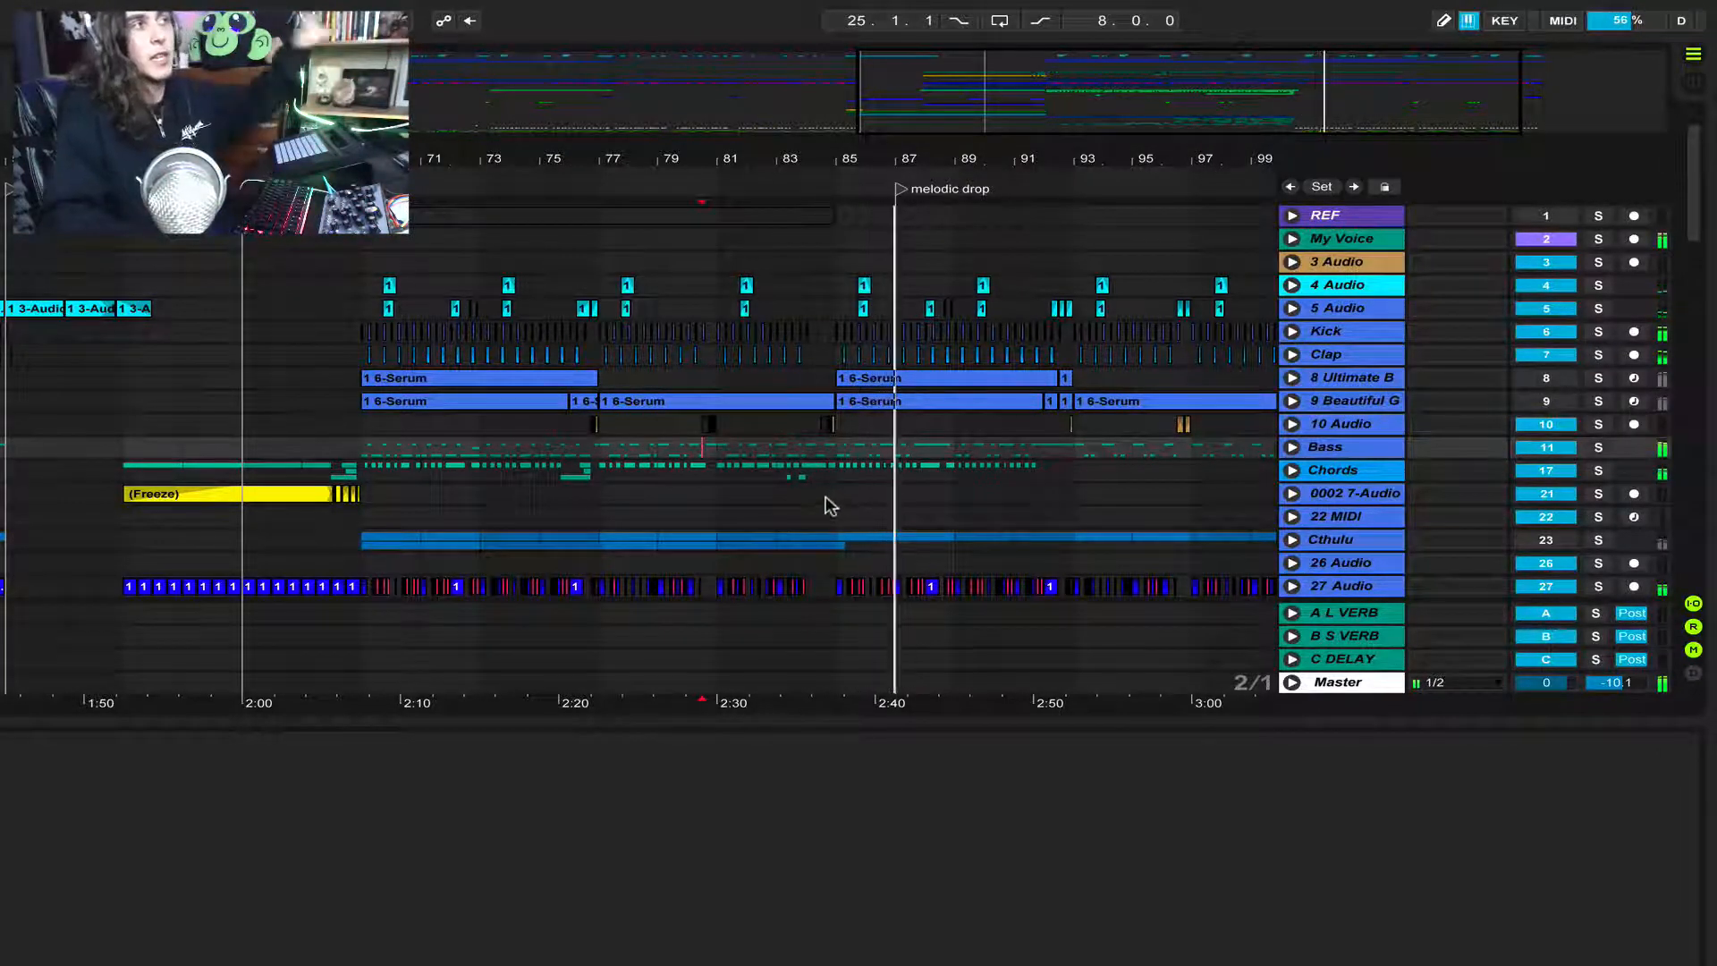
pyautogui.moveTo(1046, 164); pyautogui.dragTo(981, 391)
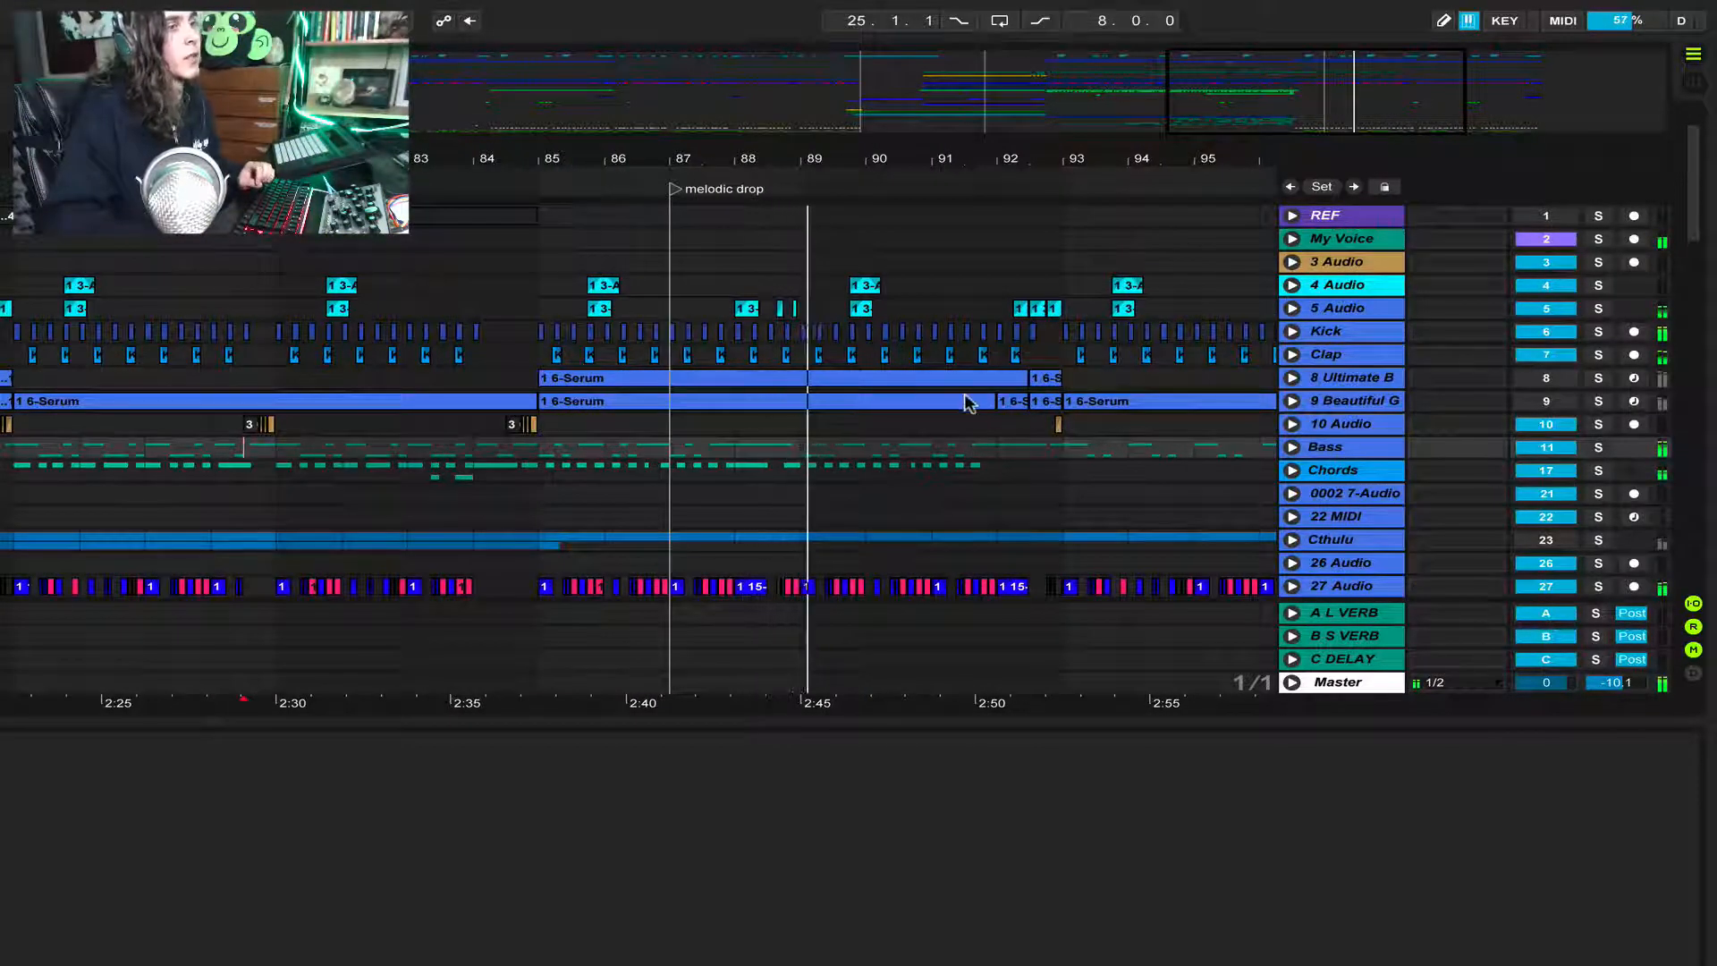
# Audition the rest of the melodic drop from bar 93 and its ending from bar 100 on the Bass track
pyautogui.click(997, 447)
pyautogui.moveTo(1110, 173); pyautogui.dragTo(935, 168)
pyautogui.click(879, 447)
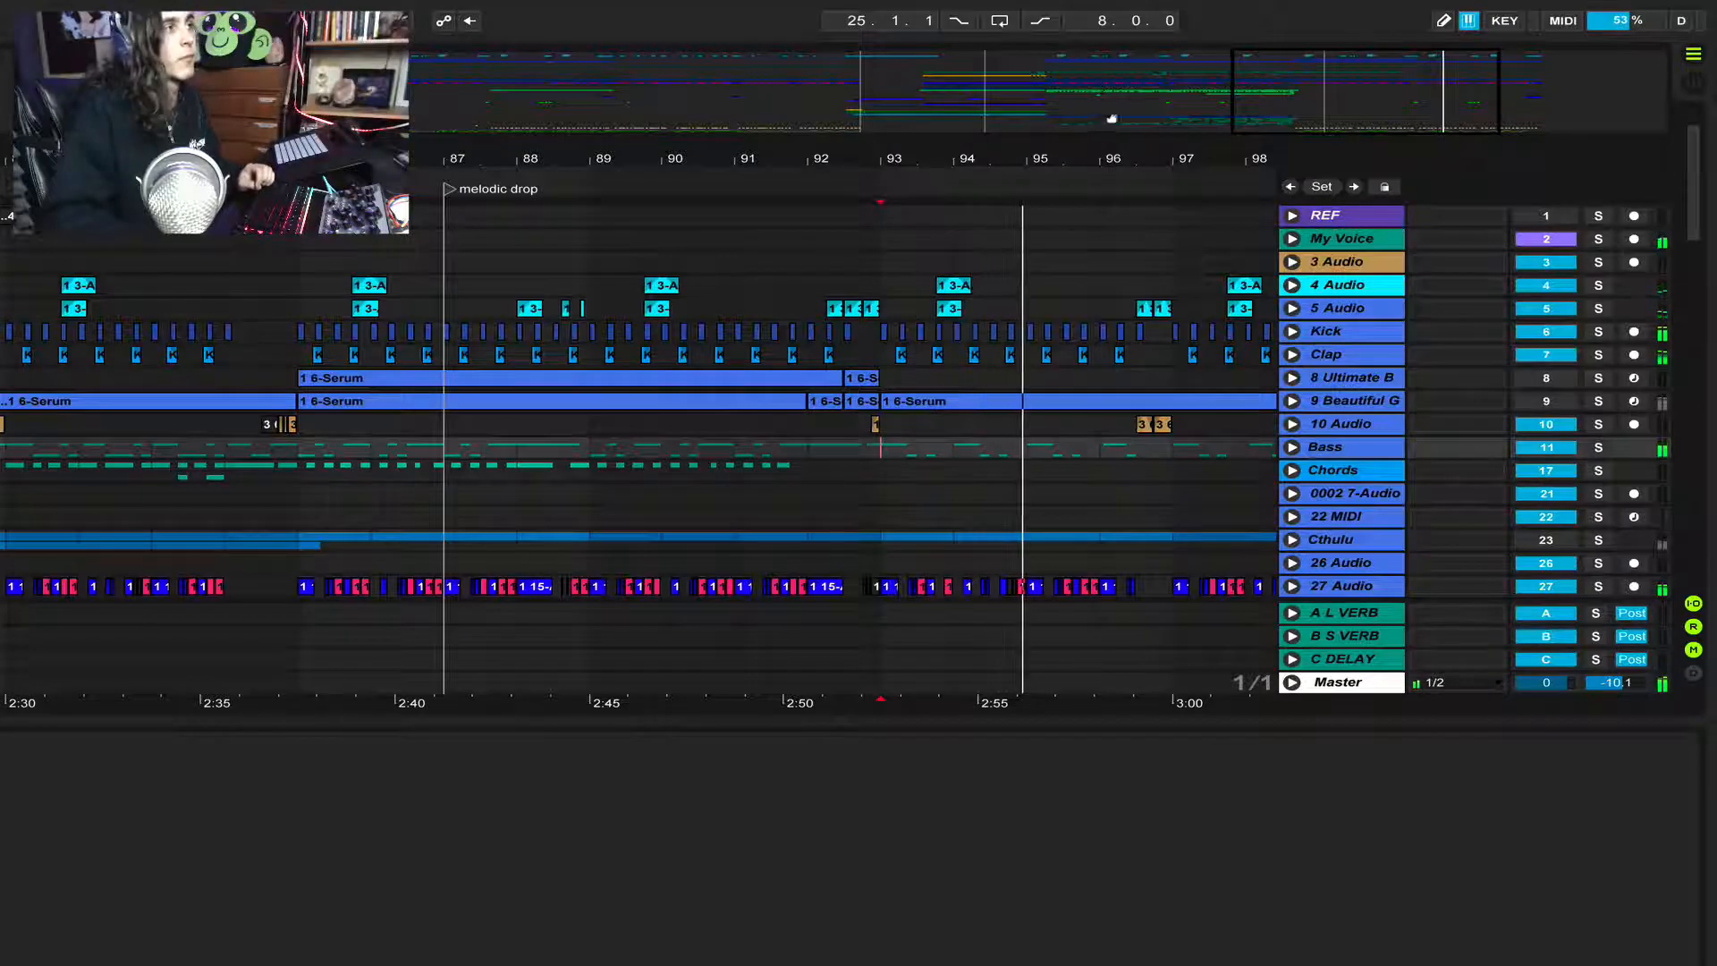
pyautogui.moveTo(1103, 119); pyautogui.dragTo(1178, 119)
pyautogui.click(1001, 447)
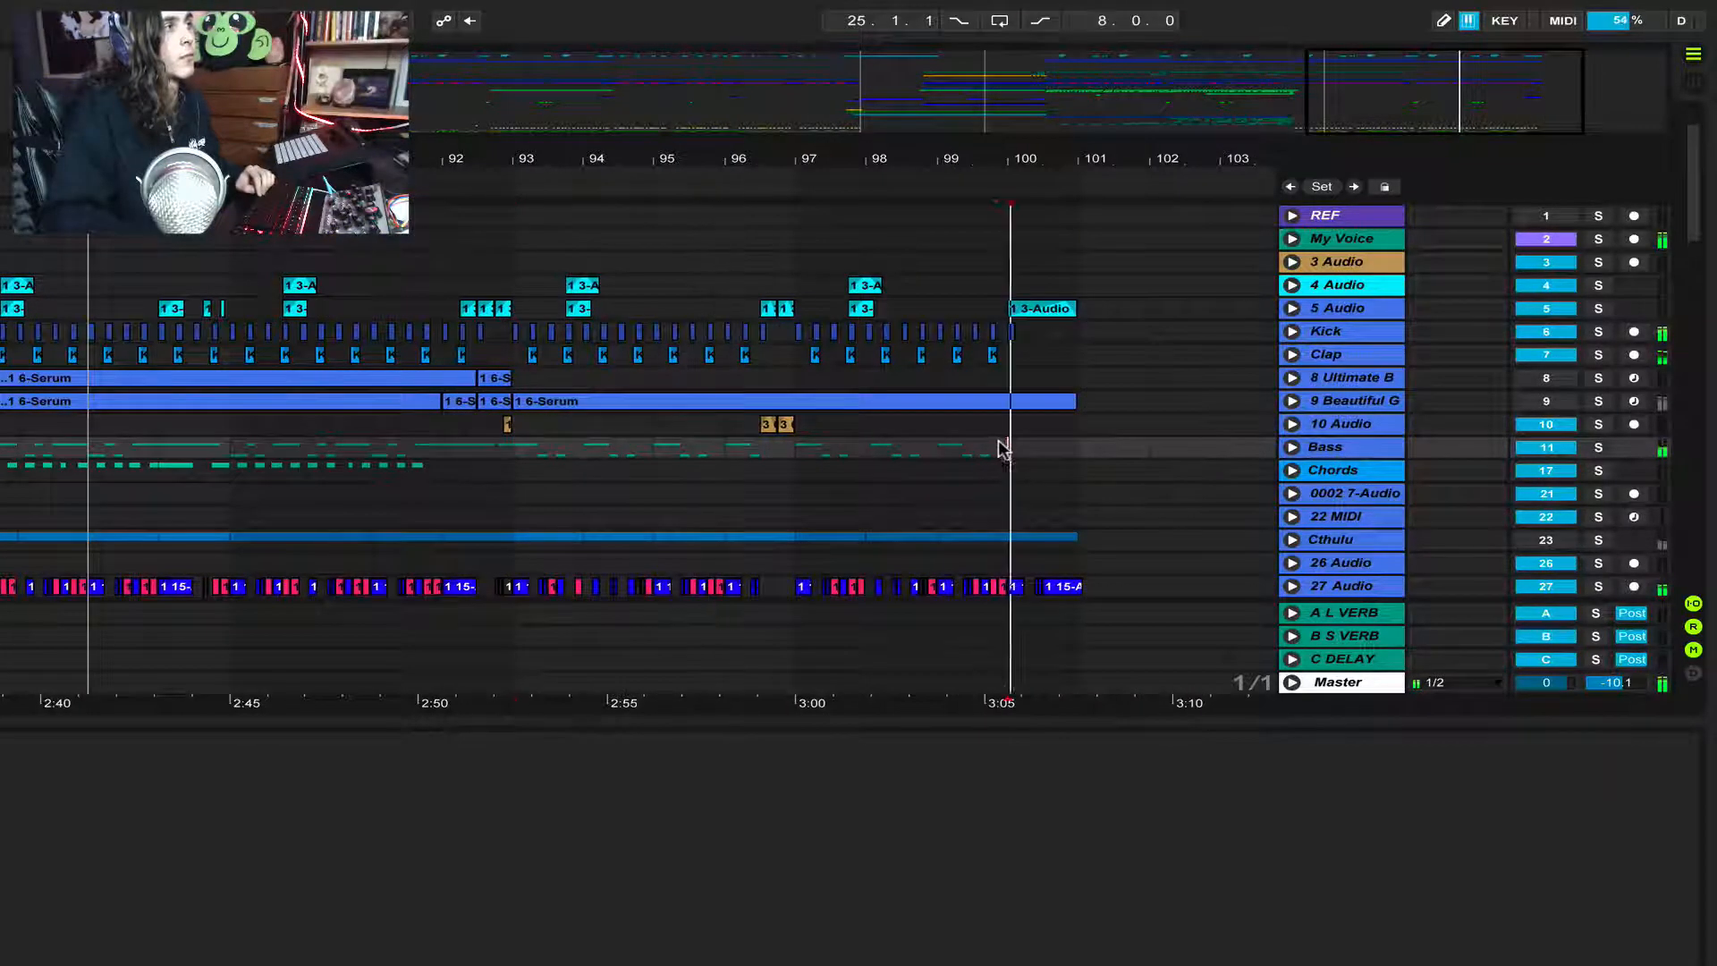